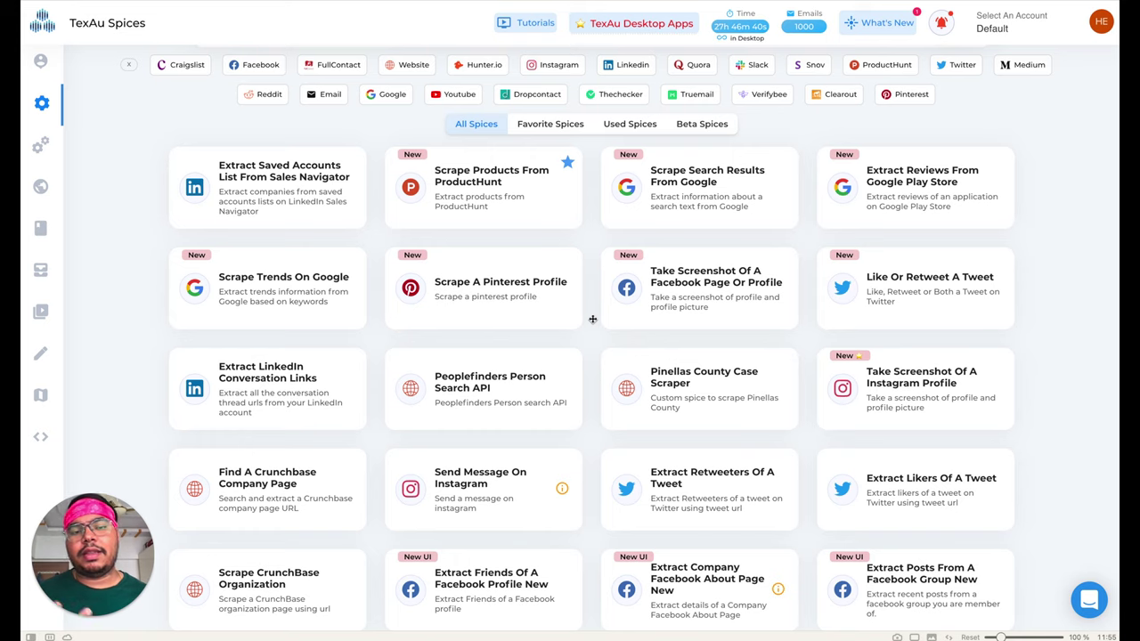
- Browse the full list of spices to see which automations are available for each platform
scroll(592, 319, up, 1)
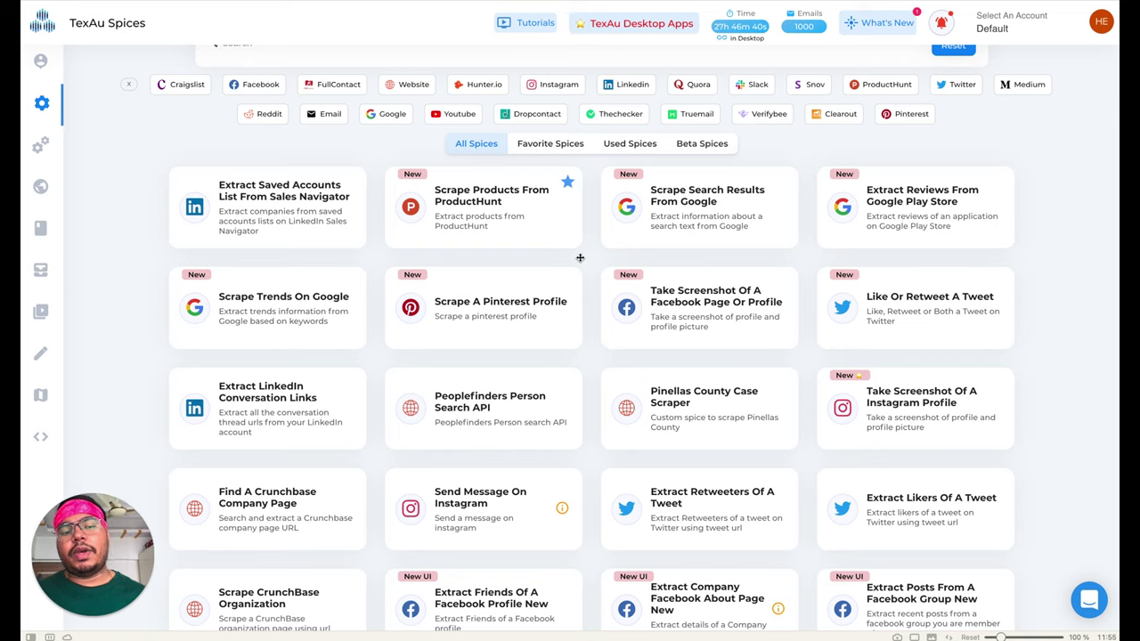
scroll(602, 257, down, 1)
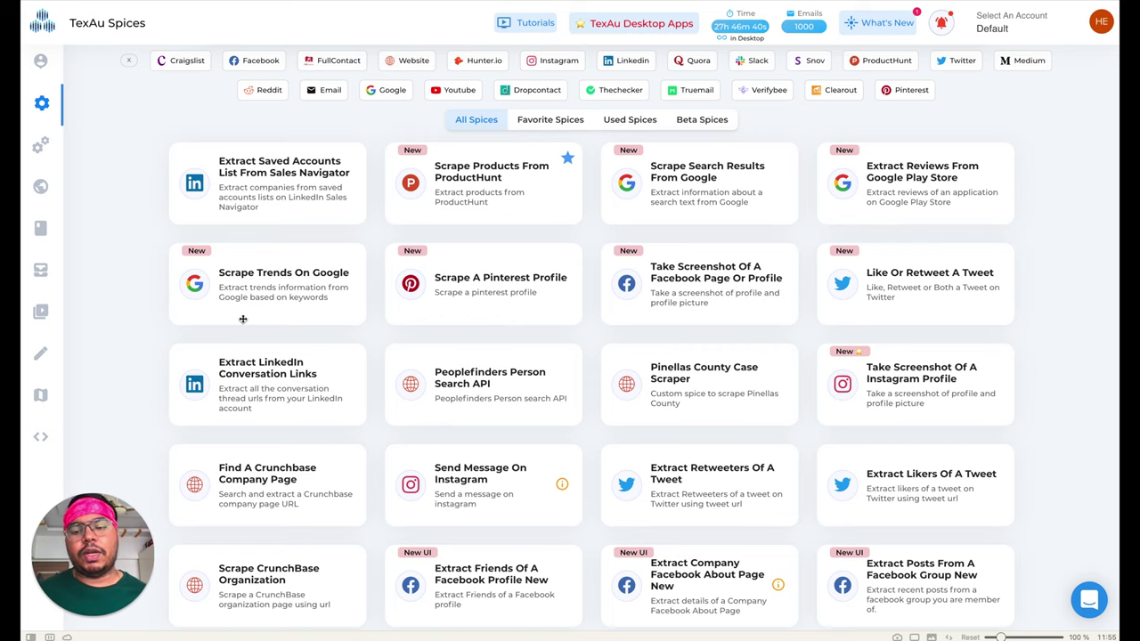
scroll(243, 319, down, 1)
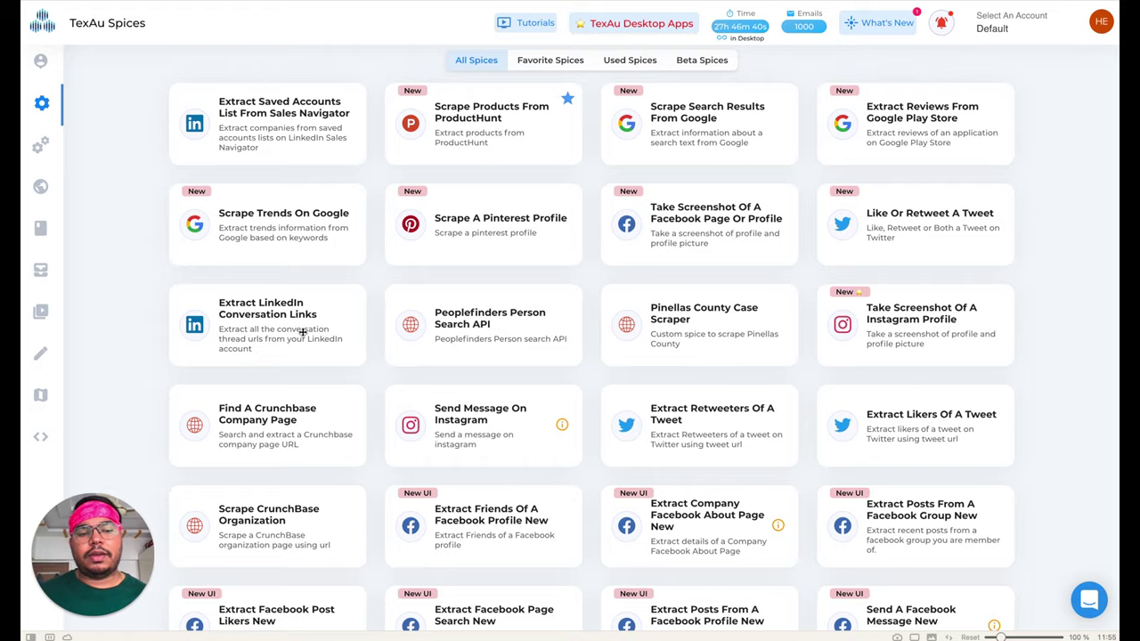
scroll(303, 331, down, 1)
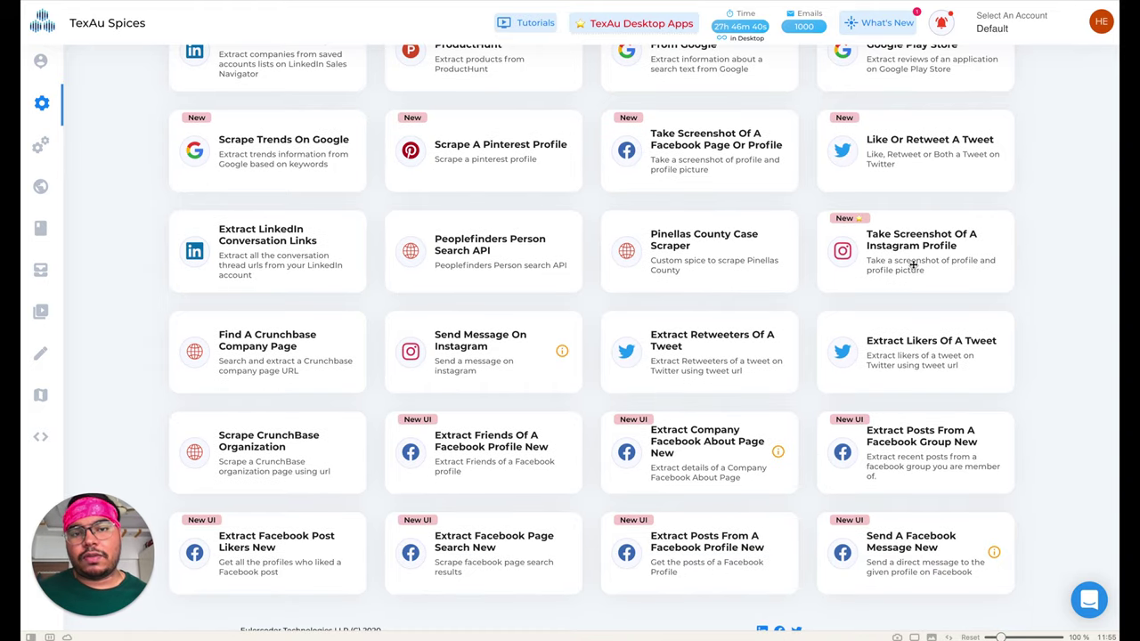
scroll(436, 405, down, 1)
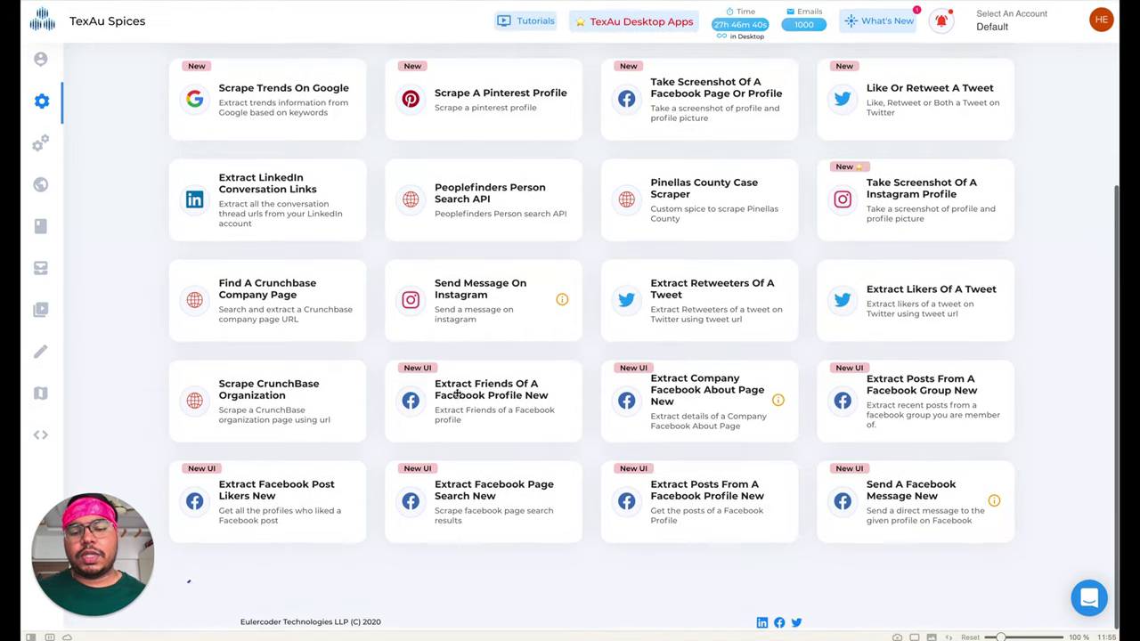
scroll(418, 414, down, 3)
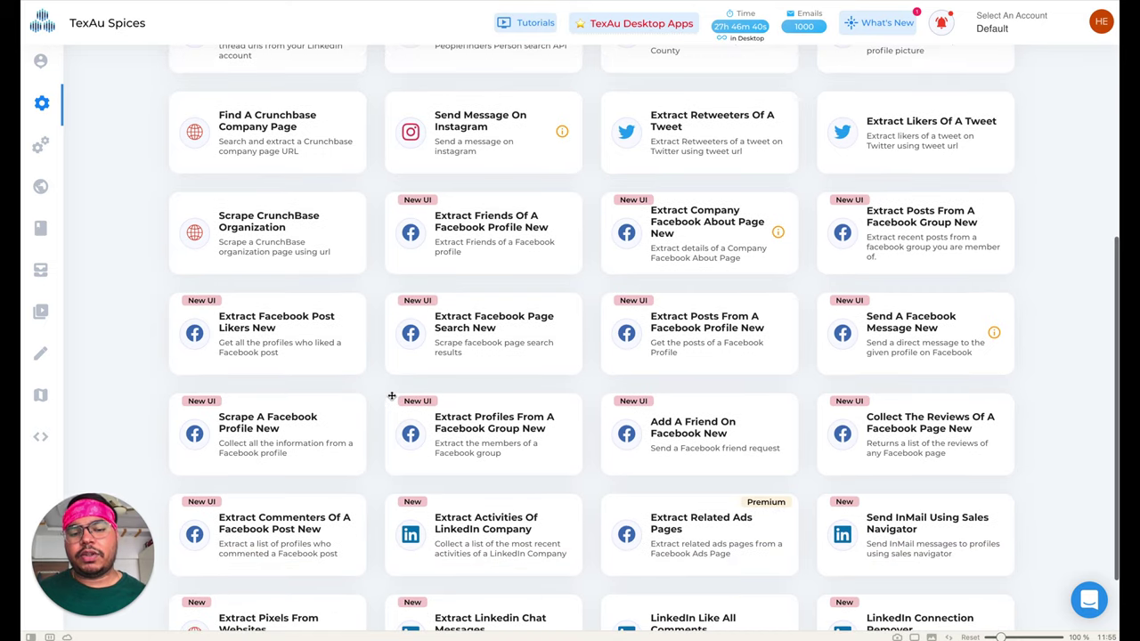
scroll(393, 397, down, 1)
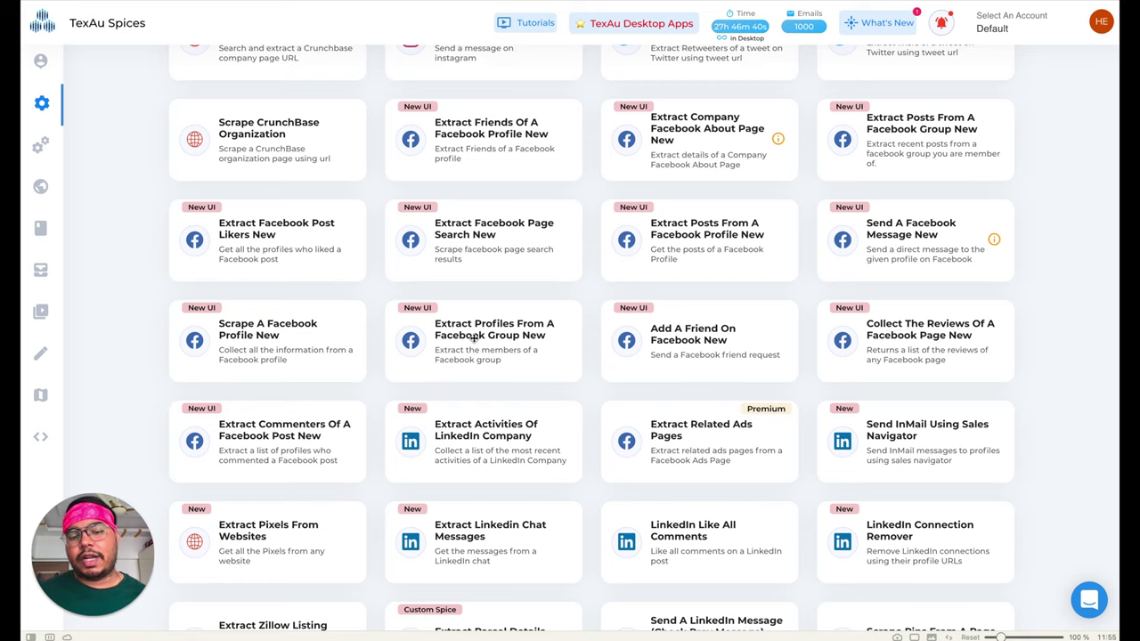
scroll(473, 337, down, 2)
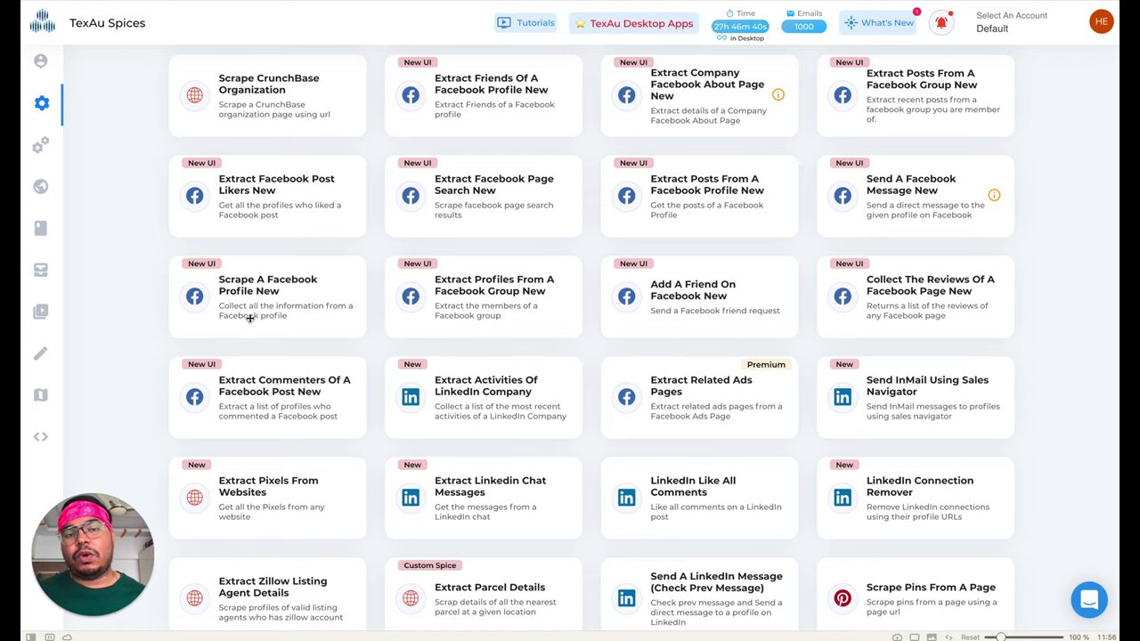
scroll(251, 318, down, 5)
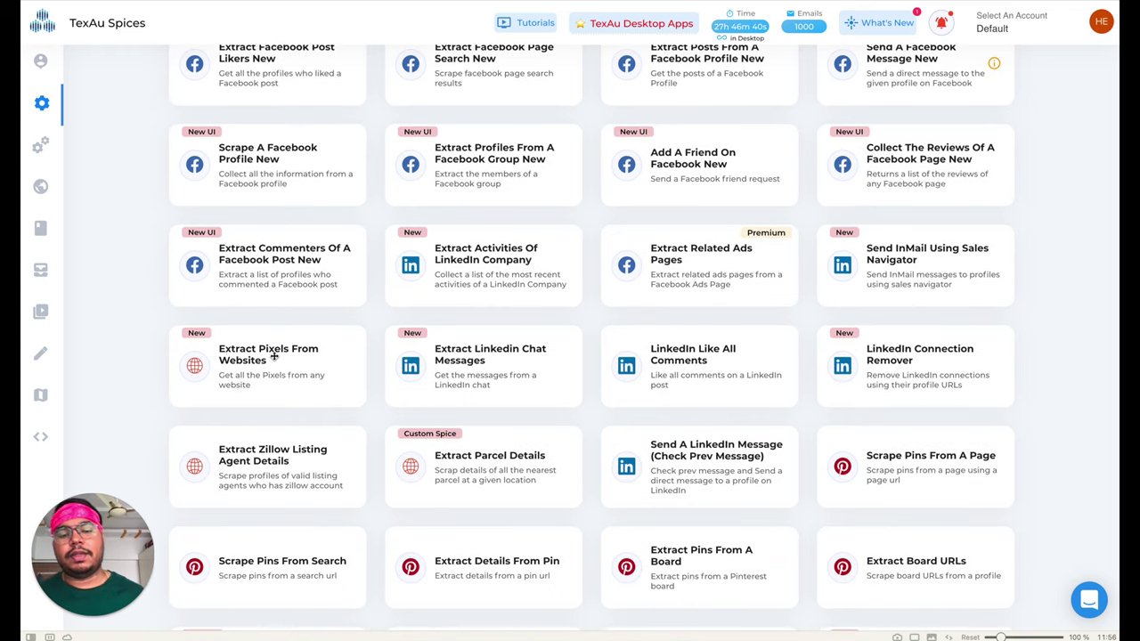
scroll(274, 357, down, 3)
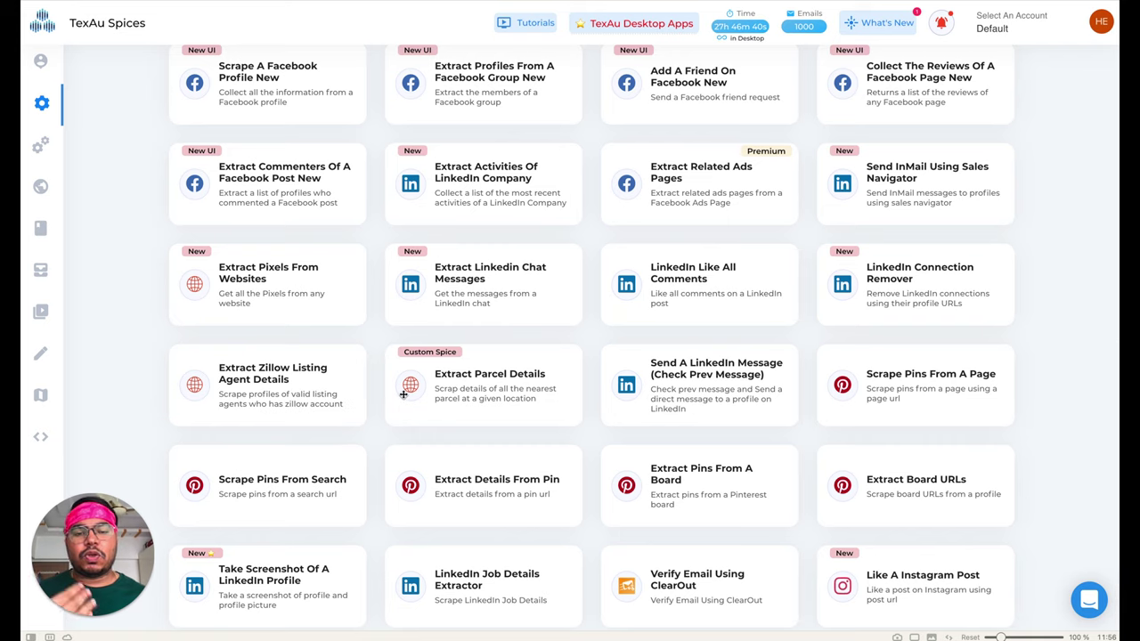
scroll(394, 433, down, 3)
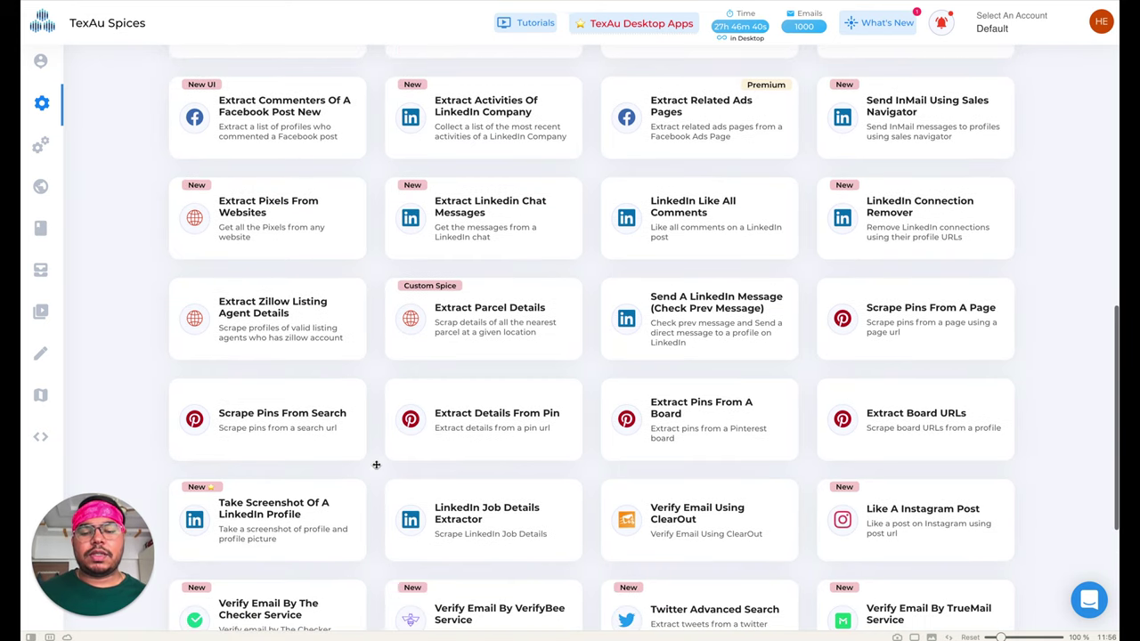
scroll(369, 472, down, 10)
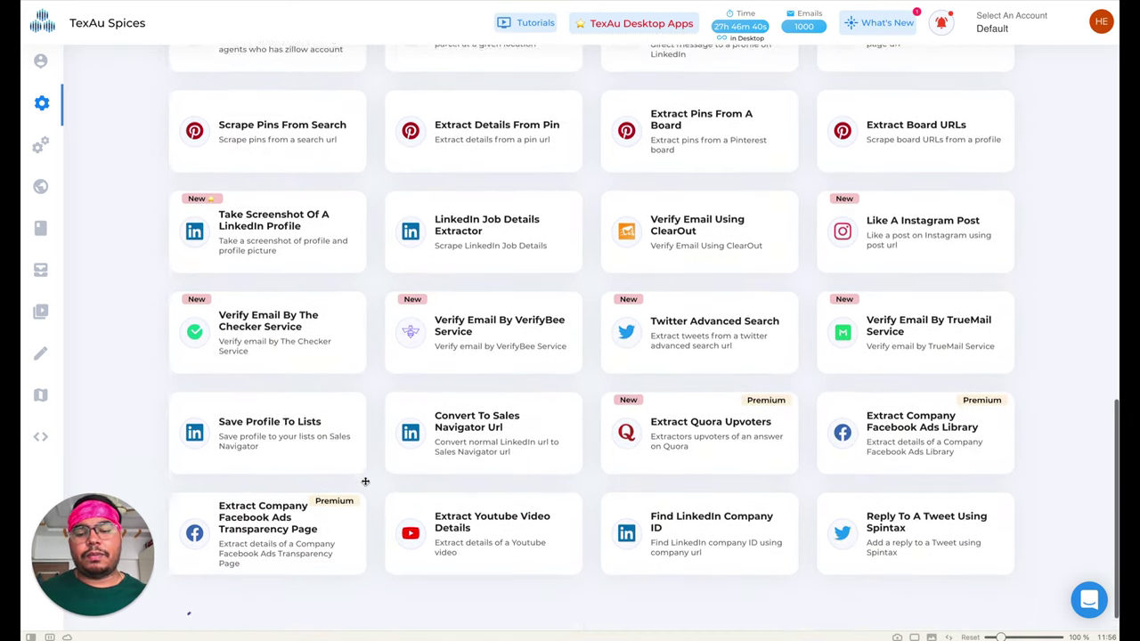
scroll(365, 480, down, 2)
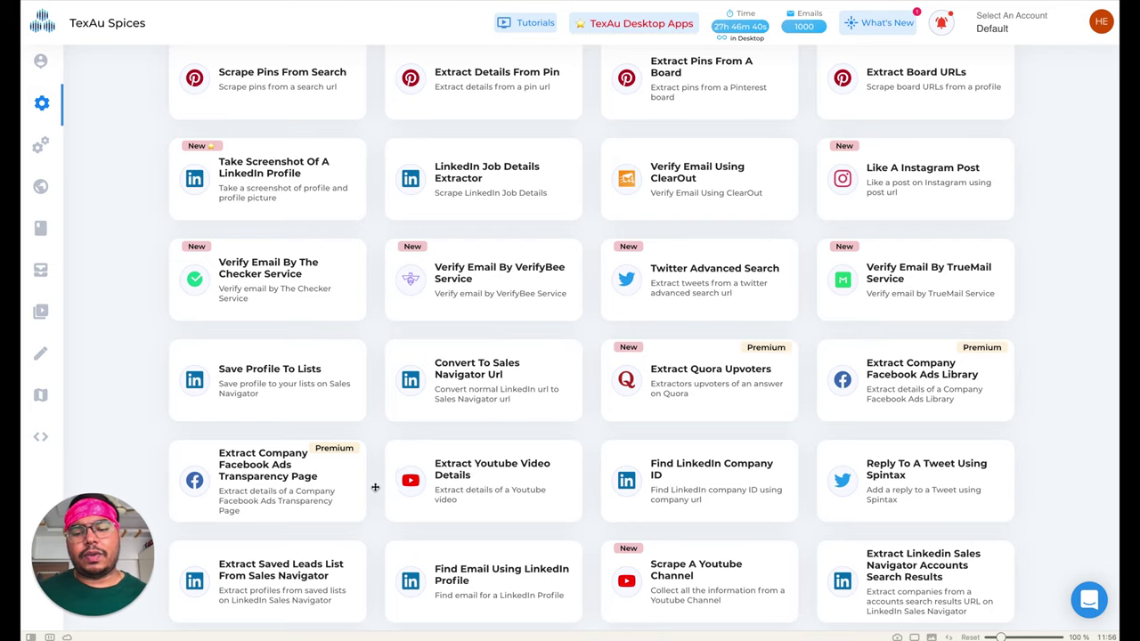
scroll(375, 478, down, 3)
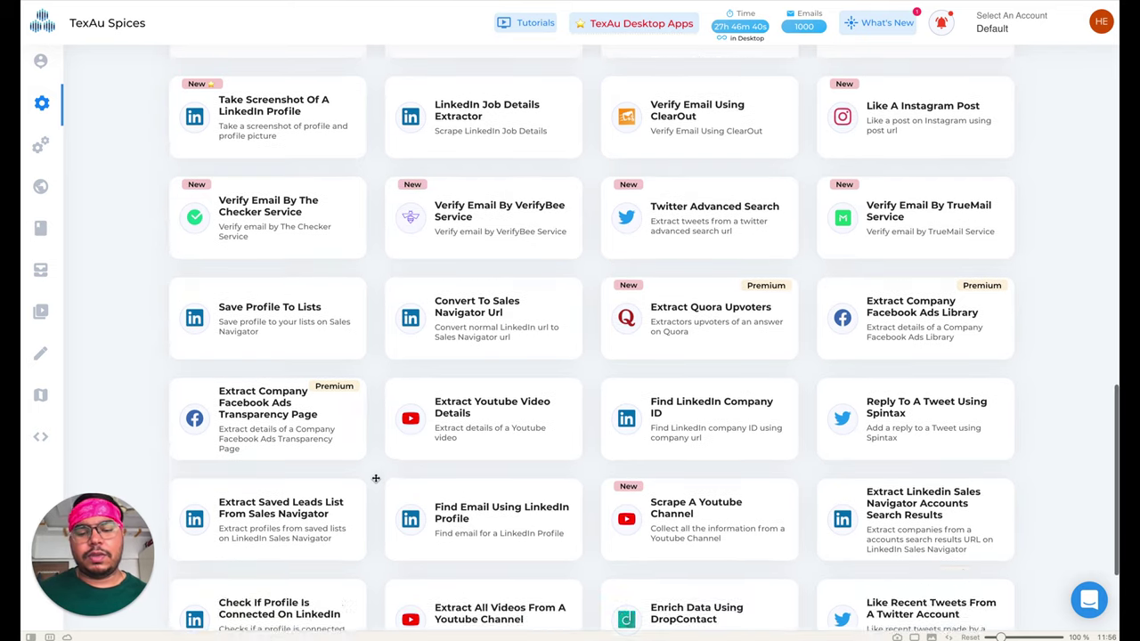
- Filter the spices by the Website category and open the Company Name To Domain spice
scroll(376, 478, up, 6)
scroll(376, 478, up, 10)
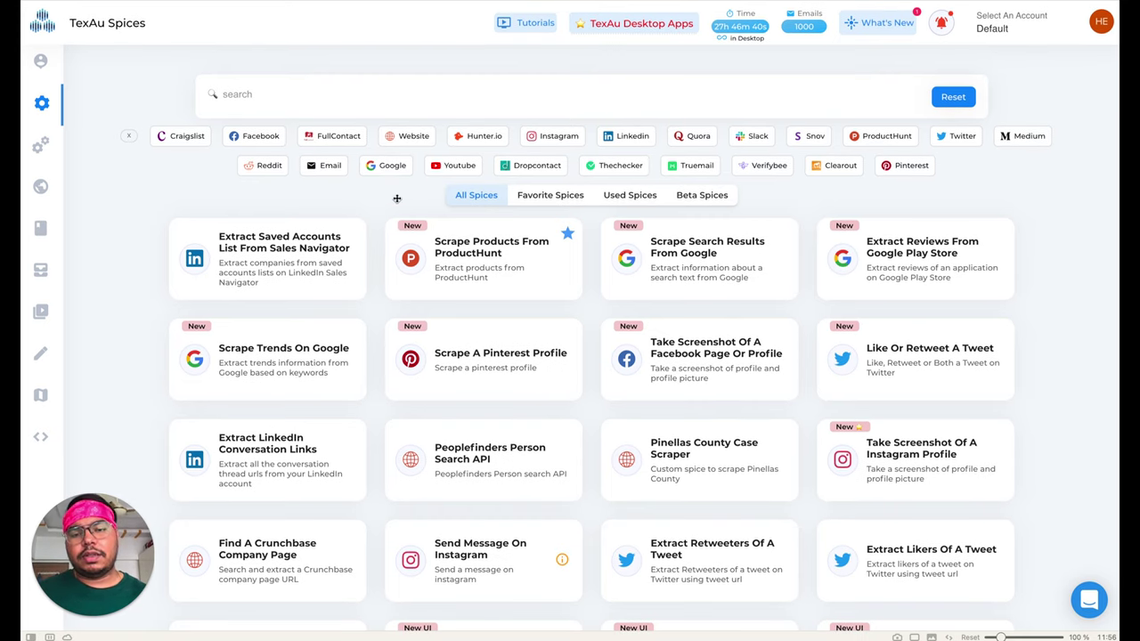
click(412, 138)
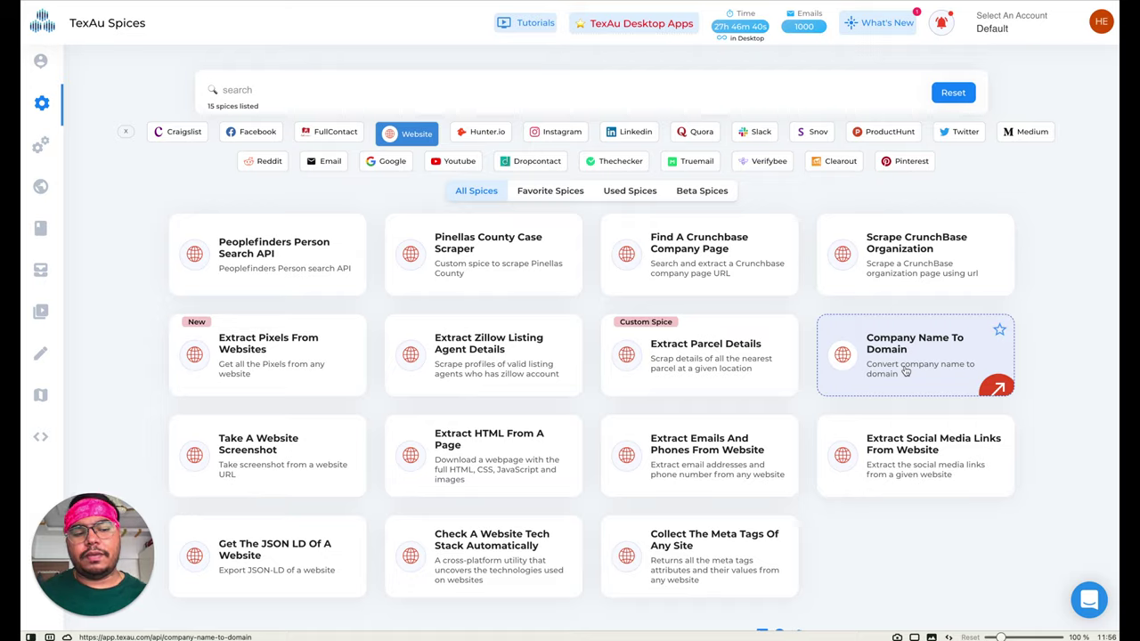
click(906, 371)
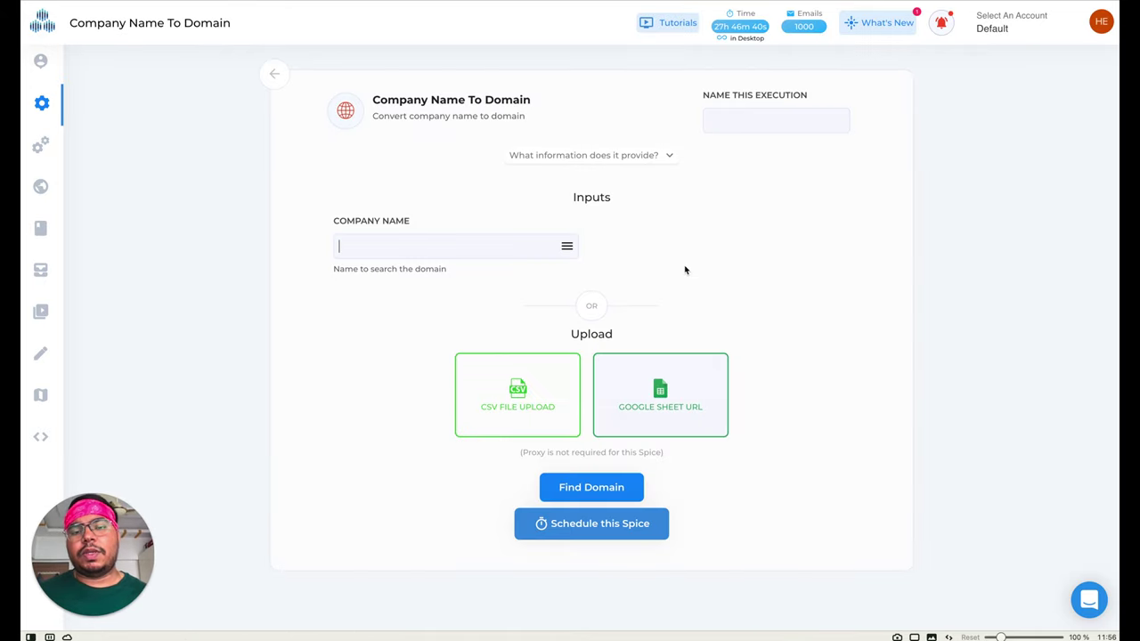
- Review the spice's input form and the list of information it provides
scroll(685, 268, down, 1)
scroll(501, 428, up, 1)
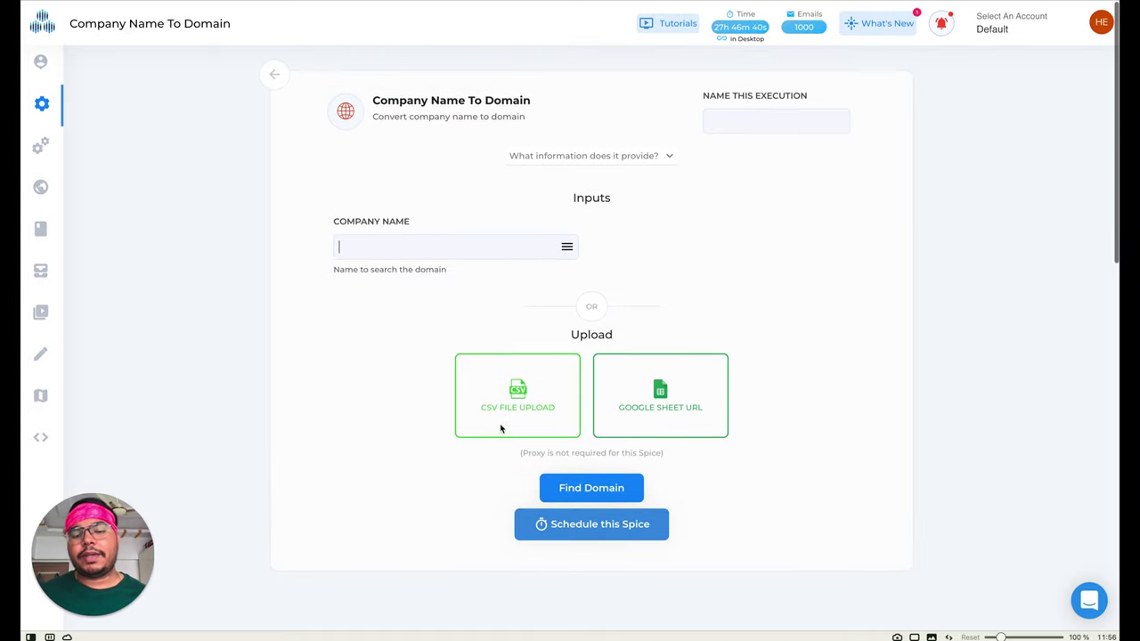
click(372, 249)
click(437, 256)
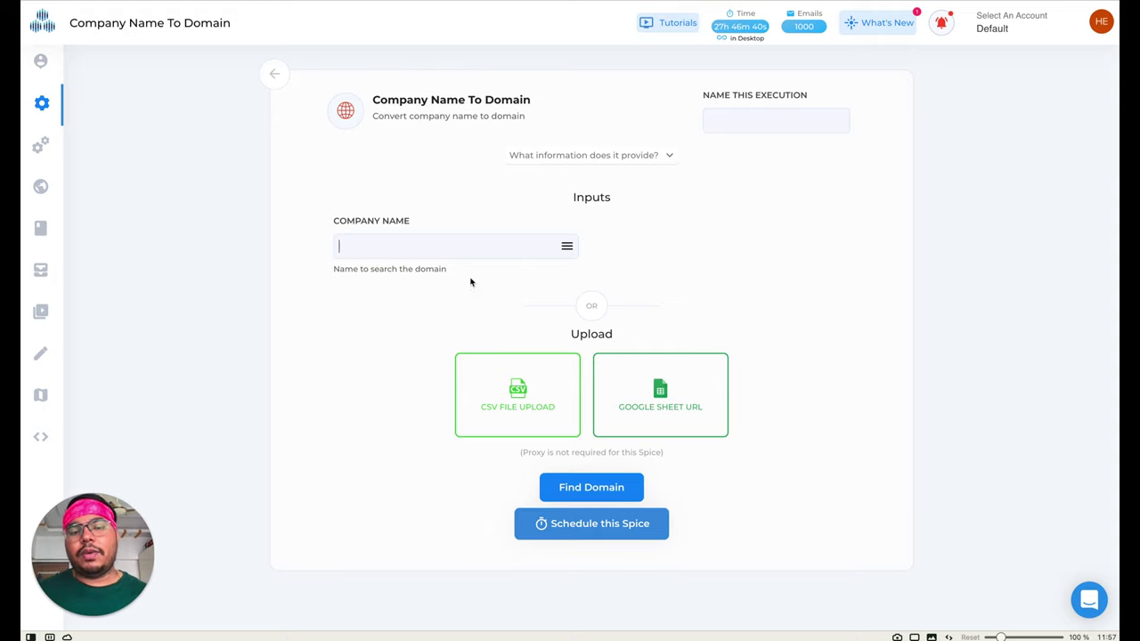
click(539, 157)
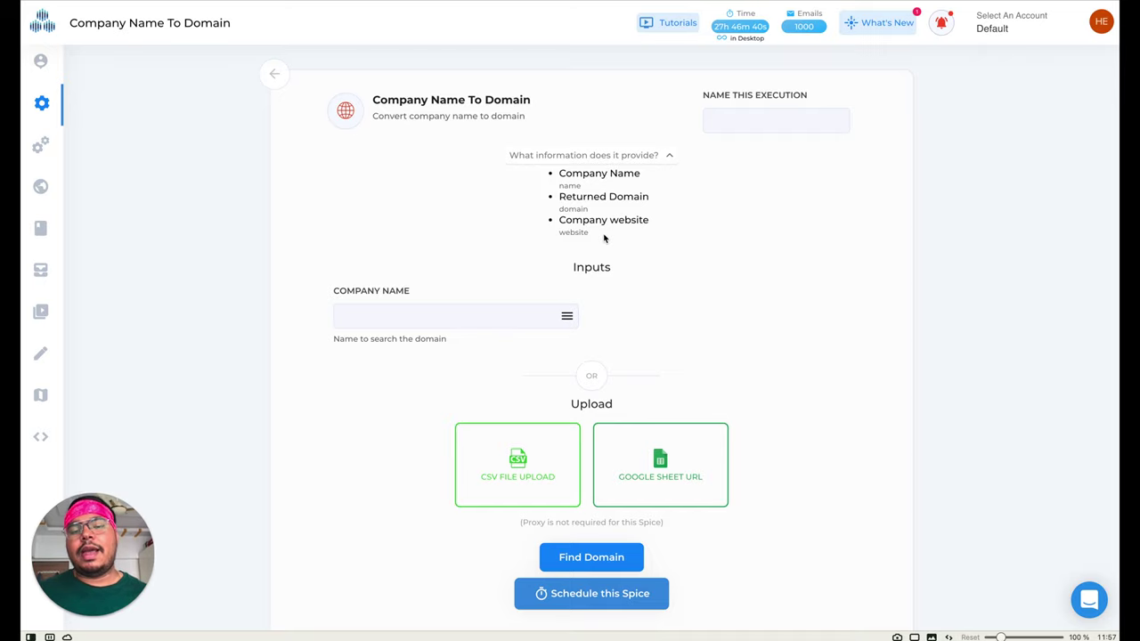
click(658, 158)
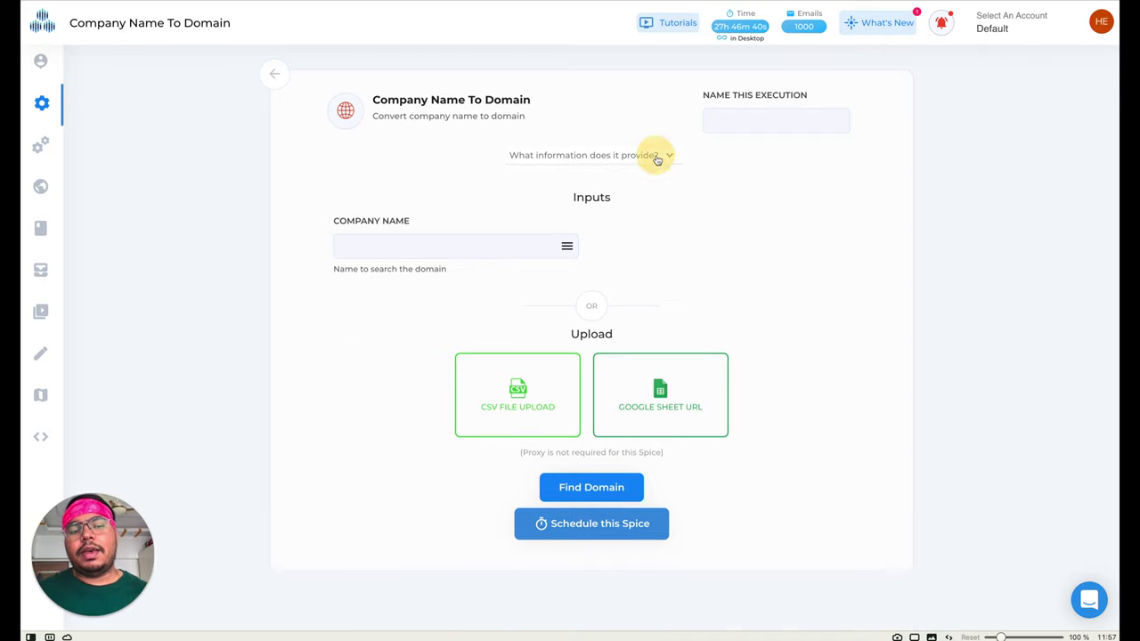
- Name the execution demo-test
click(720, 115)
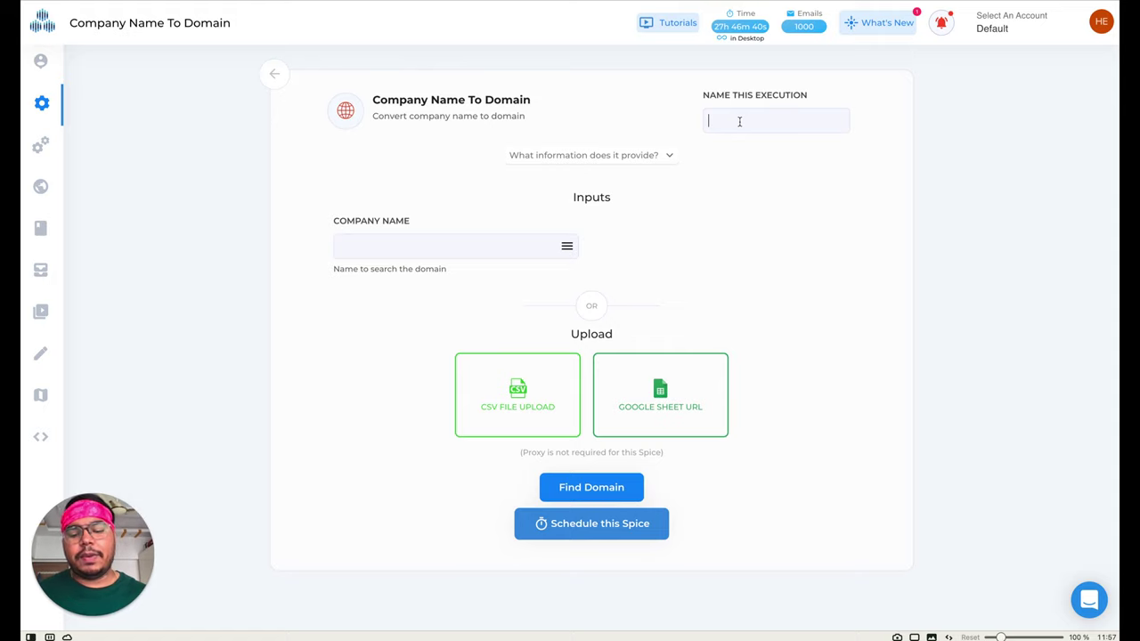
text(demo)
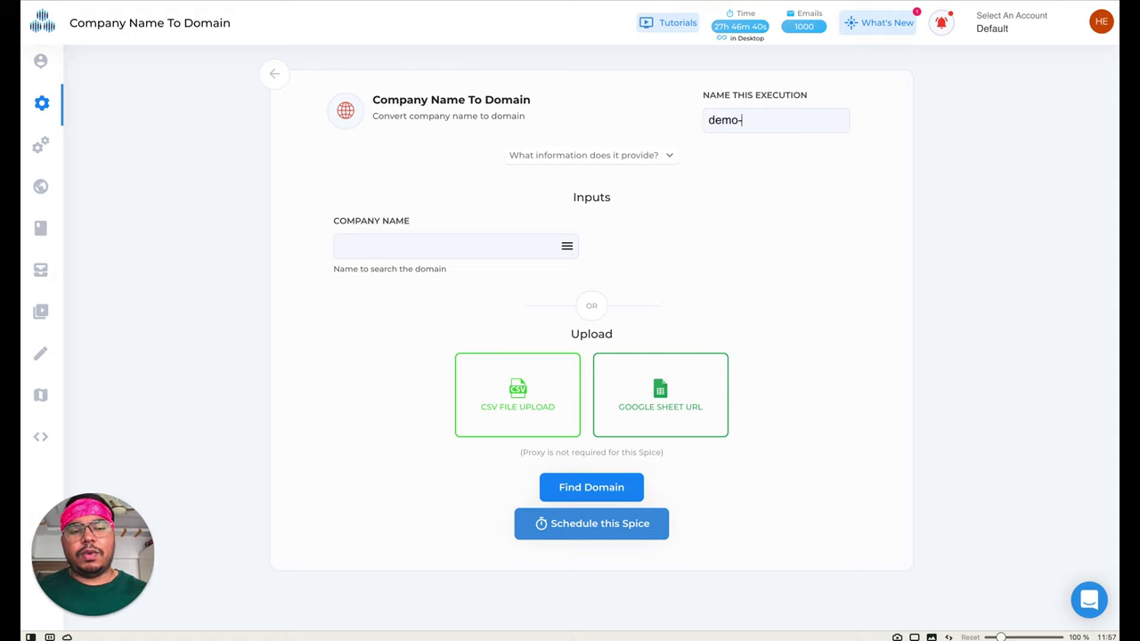
text(-test)
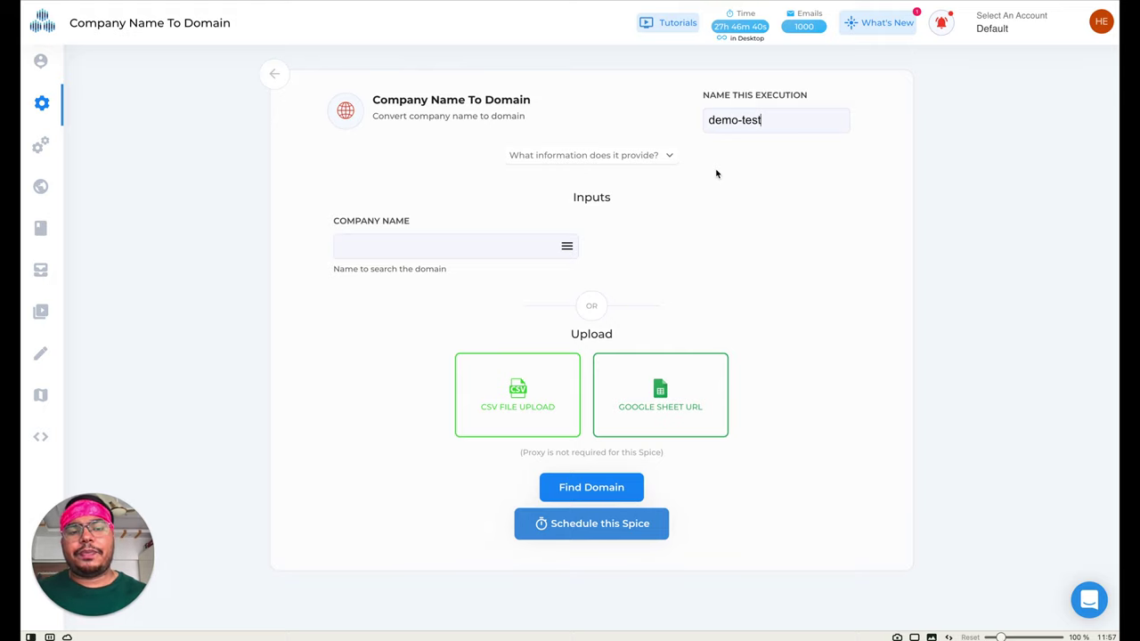
- Enter texau as the company name and run the domain search
scroll(716, 174, down, 1)
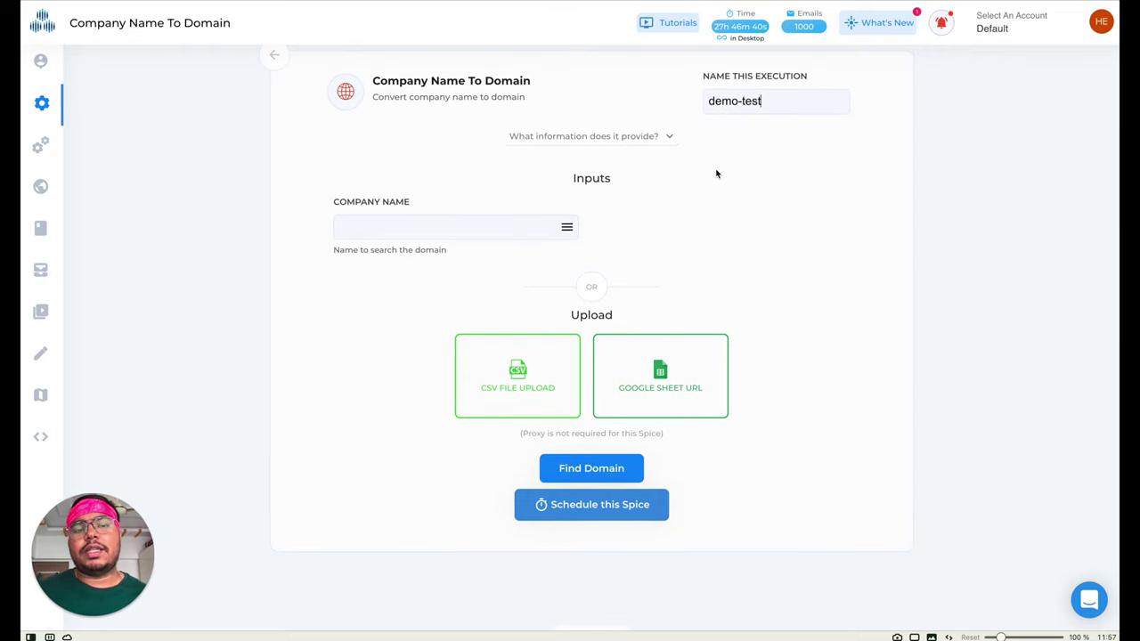
click(398, 229)
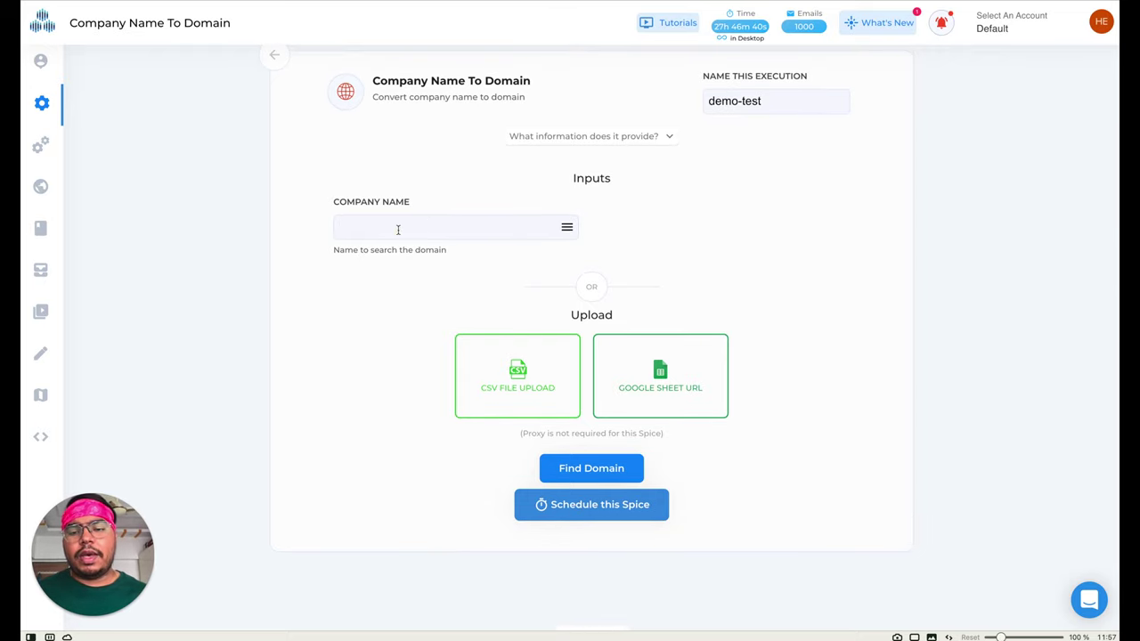
text(texau)
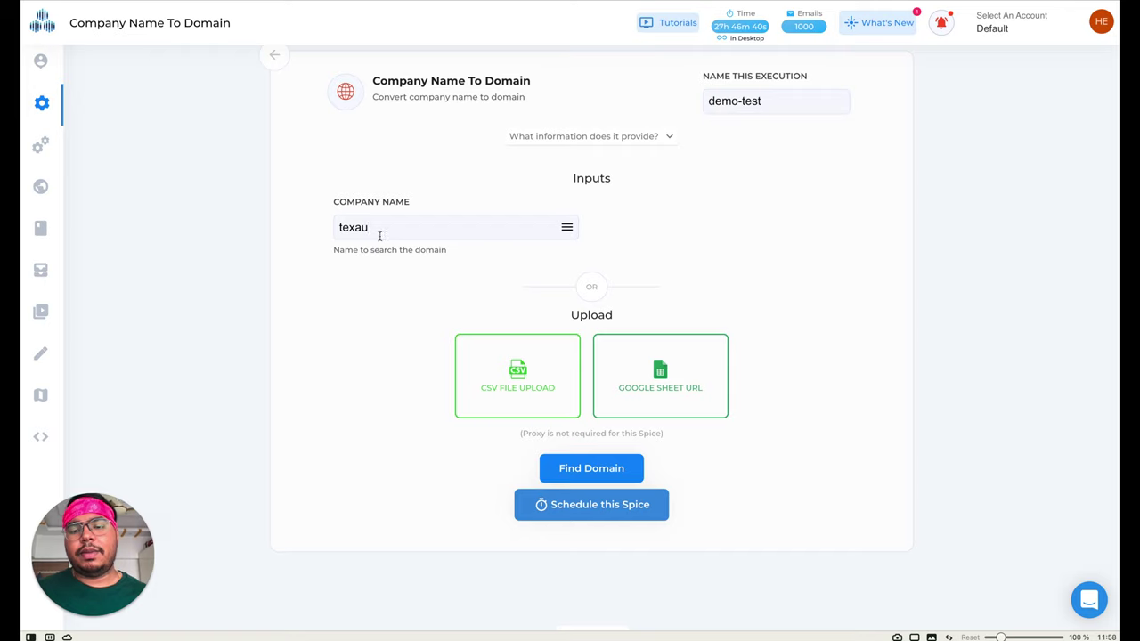
scroll(387, 239, down, 1)
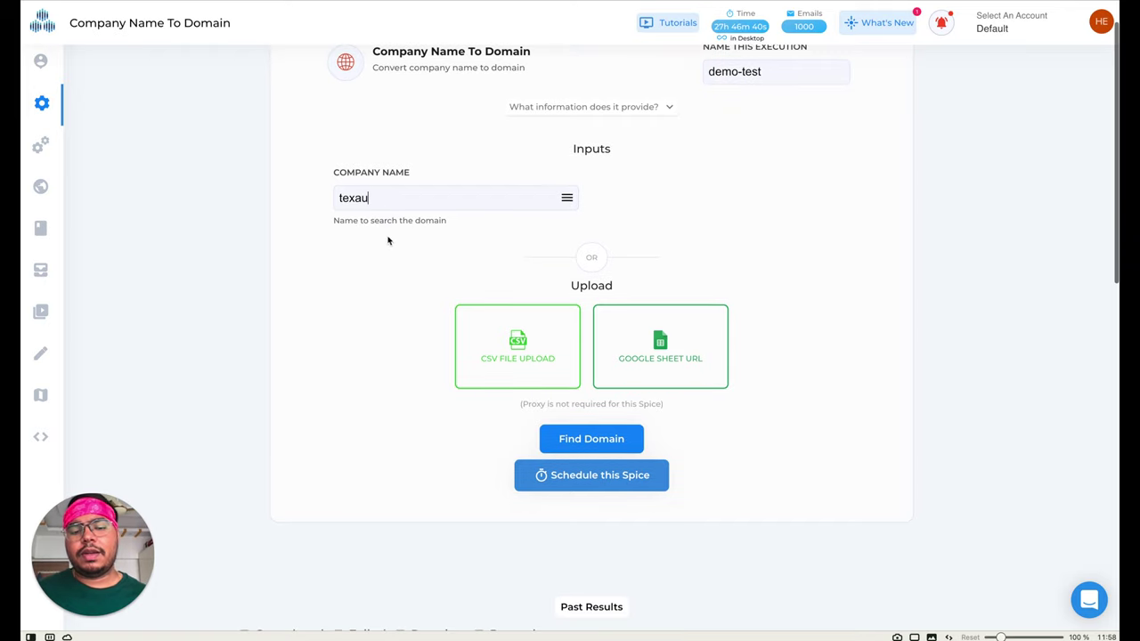
click(574, 436)
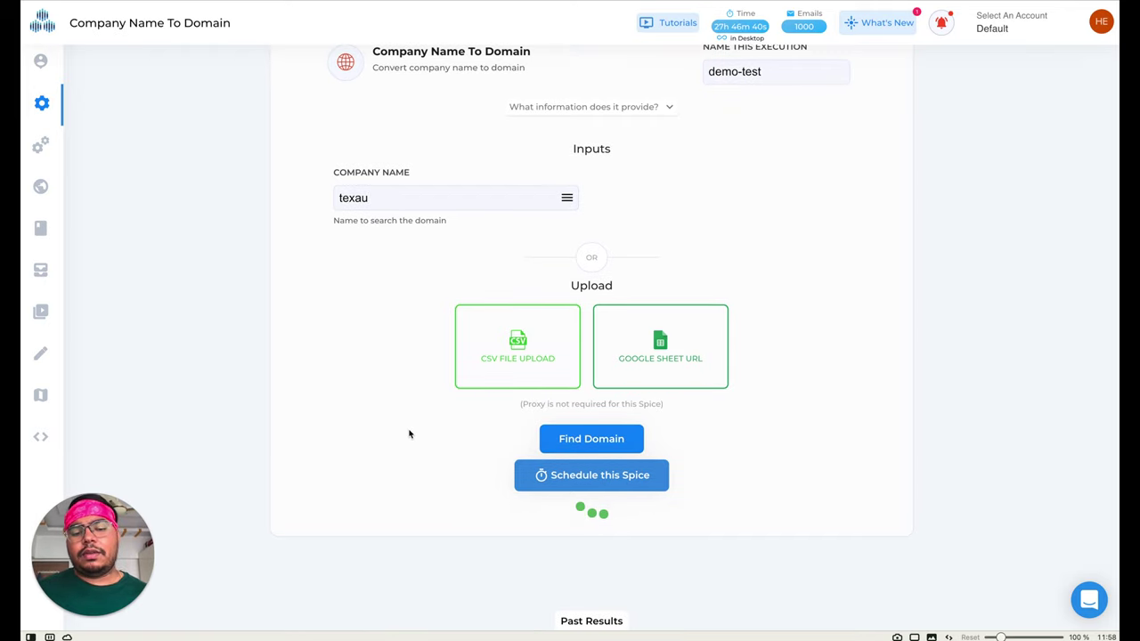
- Follow the demo-test run's log and view its result table with the company's name, domain and website
click(431, 446)
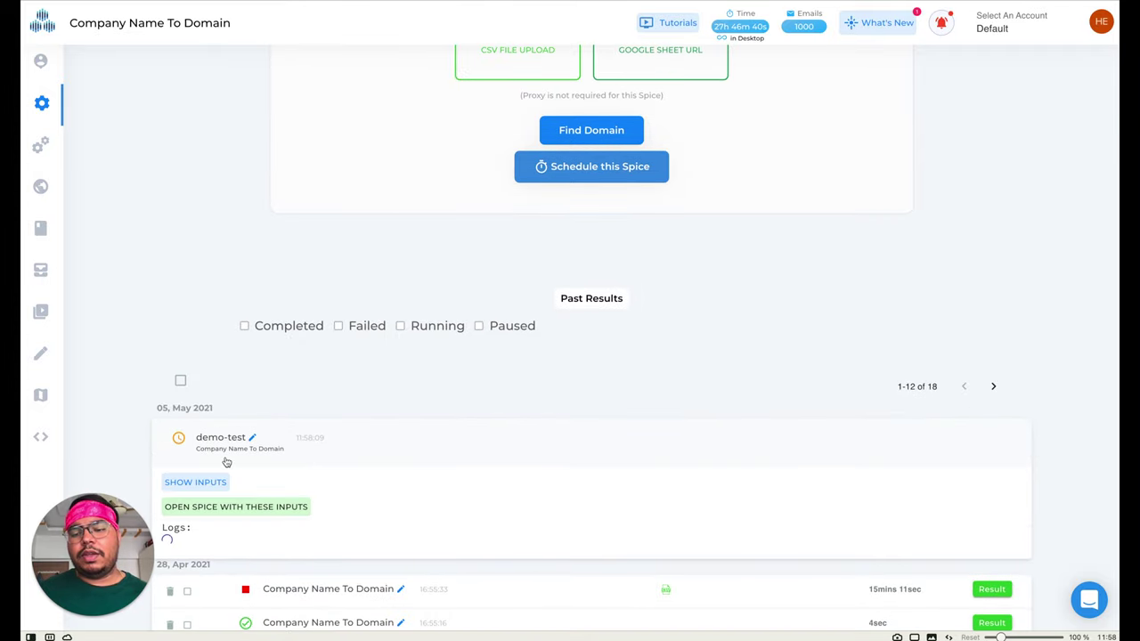
scroll(356, 532, down, 1)
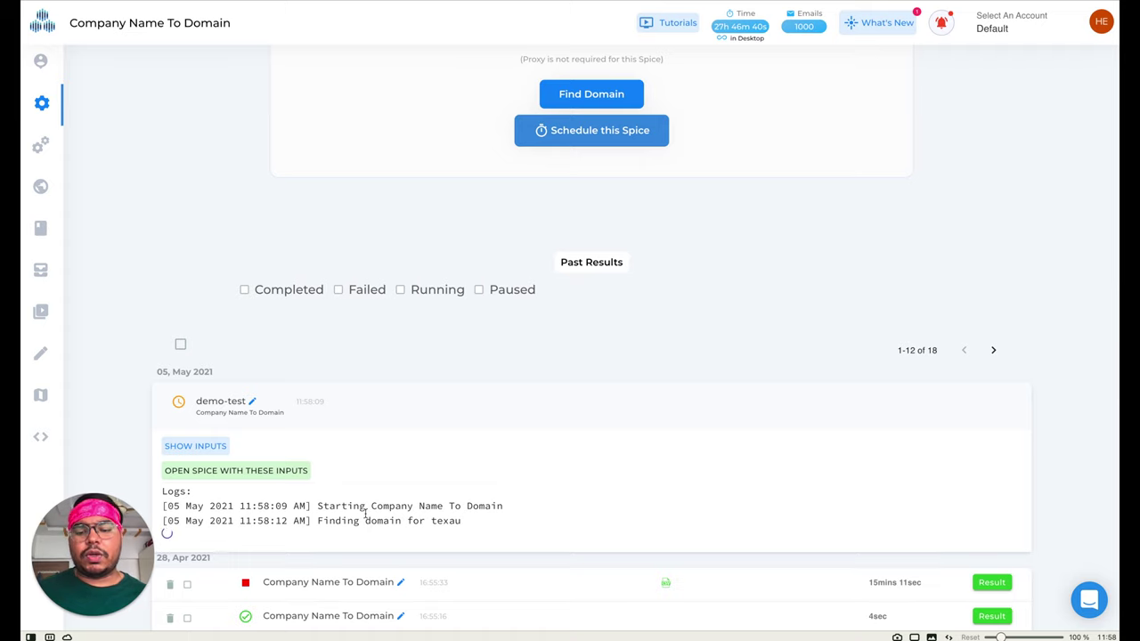
scroll(488, 512, down, 1)
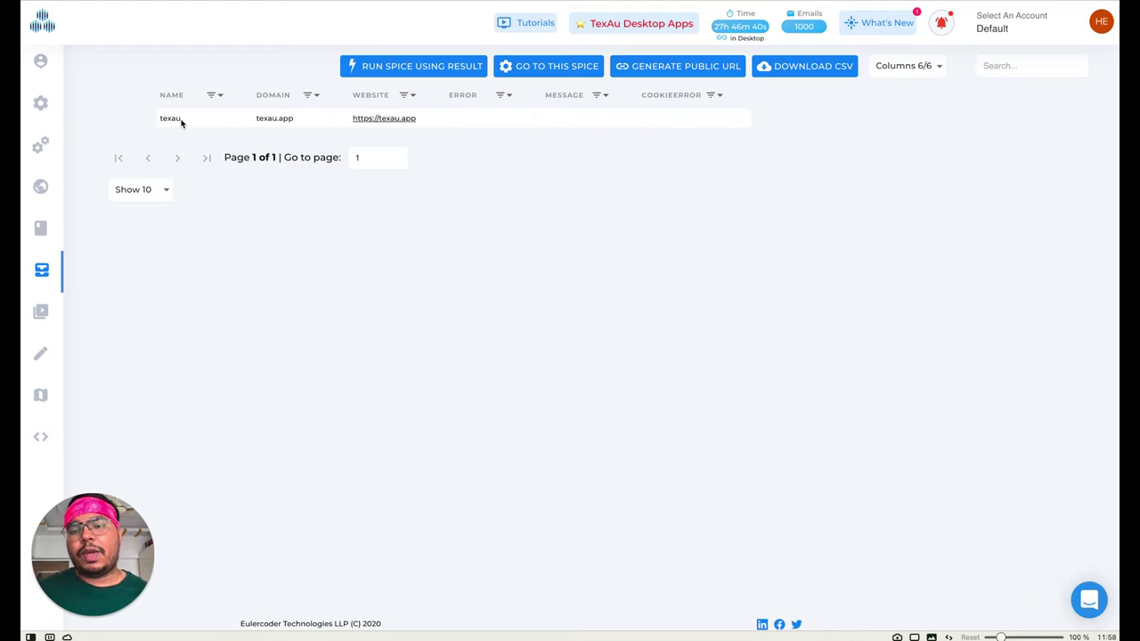
mouse_move(384, 120)
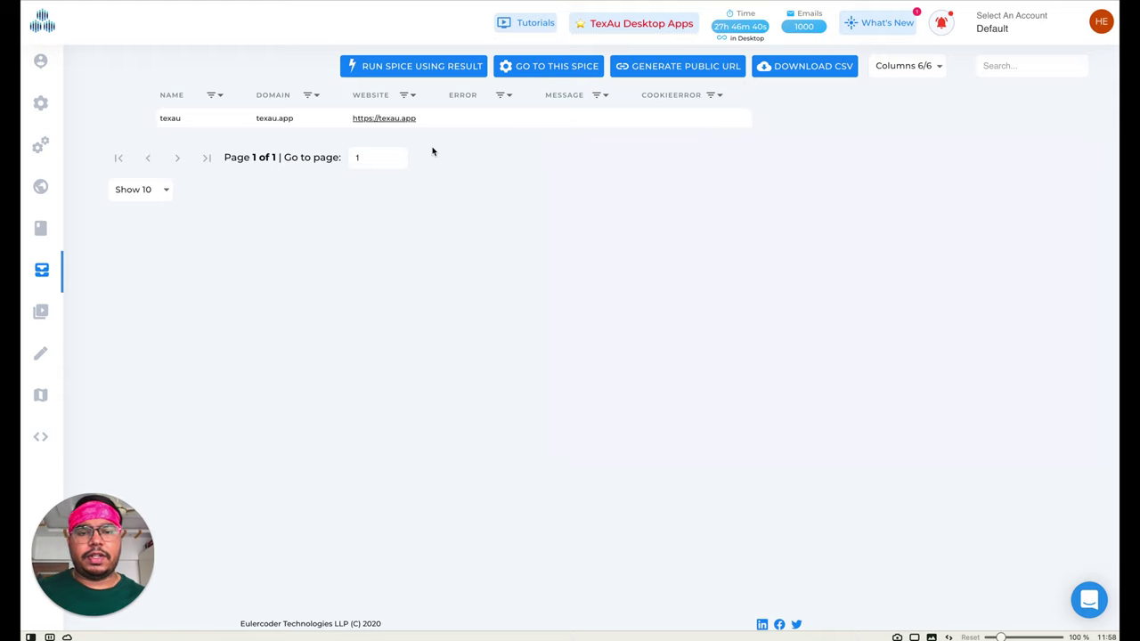
- Return from the result table to the Company Name To Domain spice's input form
click(540, 69)
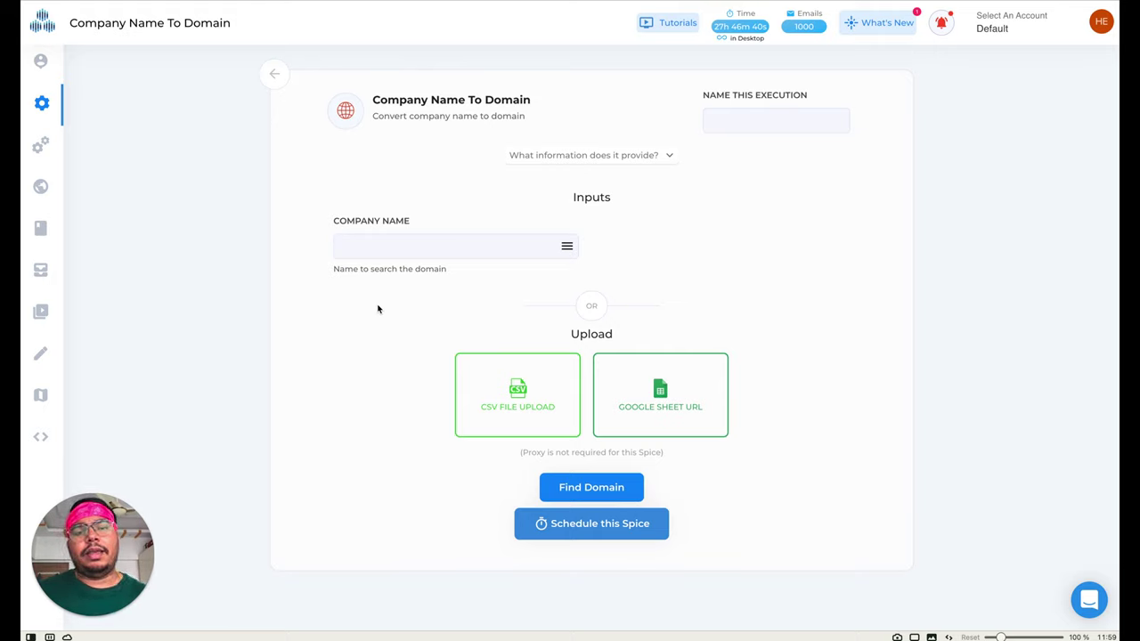
scroll(401, 351, down, 1)
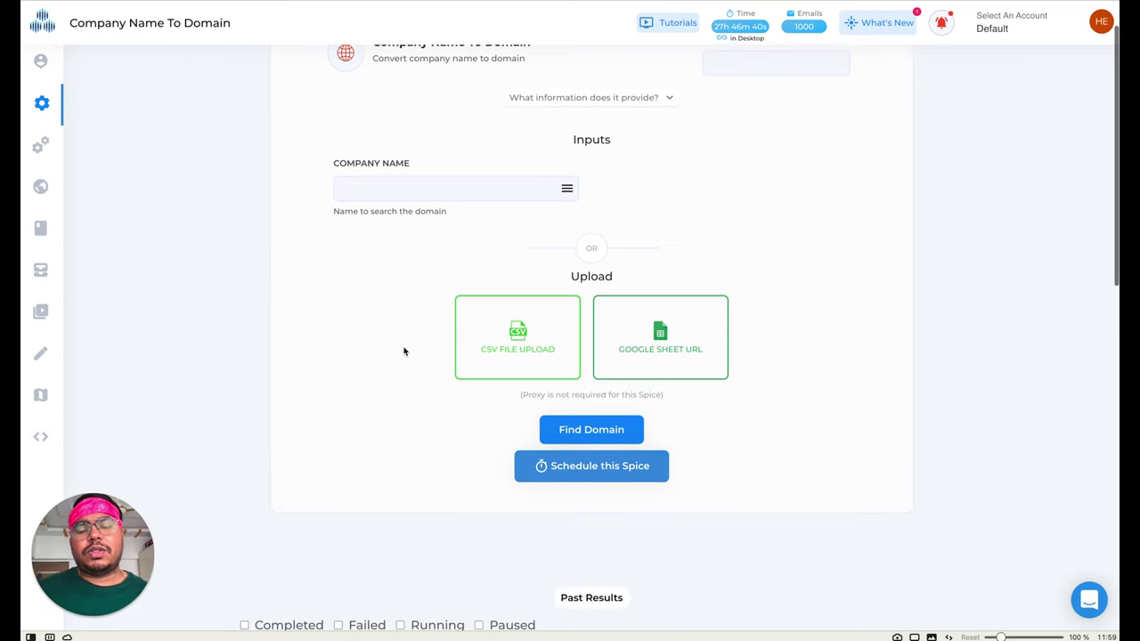
- Leave the Company Name To Domain form and go back to the full list of spices
scroll(404, 352, up, 1)
scroll(403, 352, up, 1)
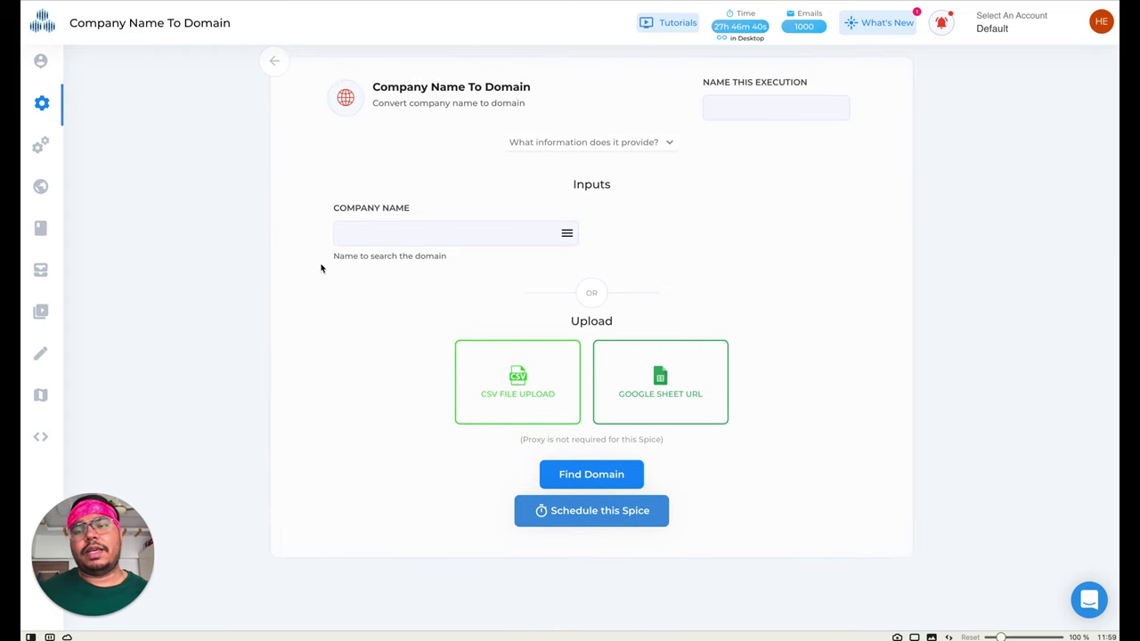
click(270, 71)
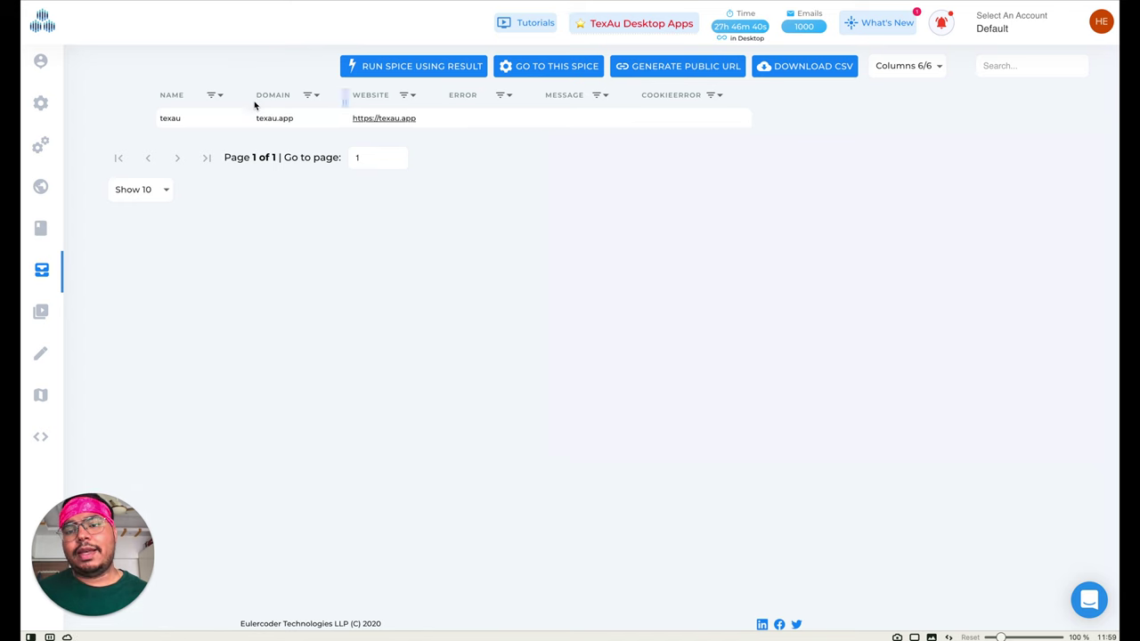
click(47, 103)
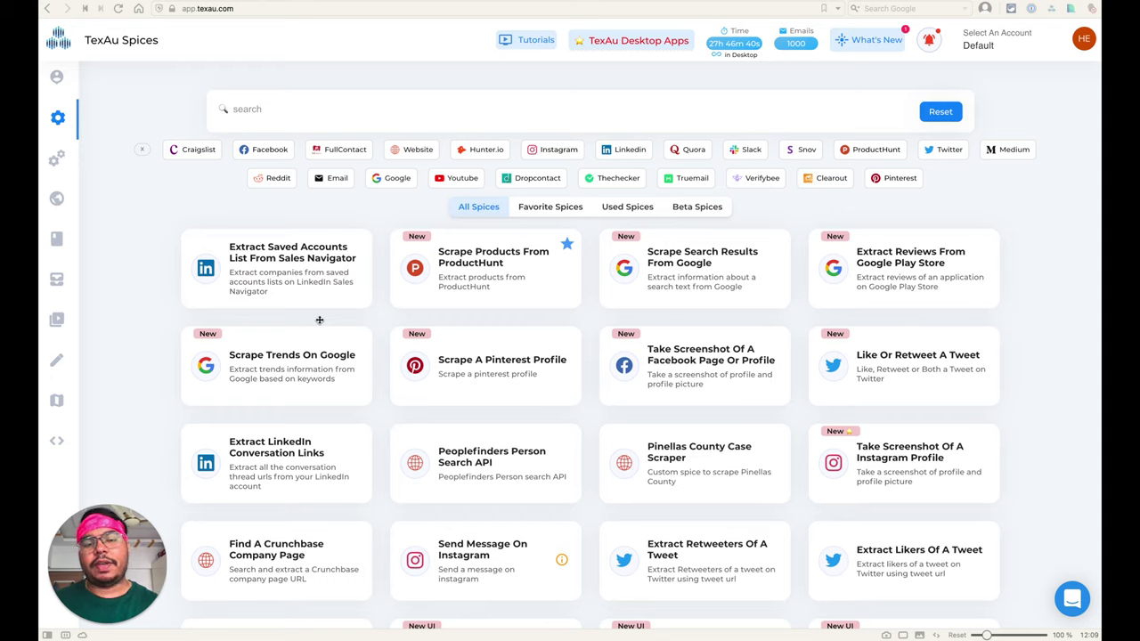
- Search the spices for group and open Extract Profiles From A Facebook Group New
click(278, 113)
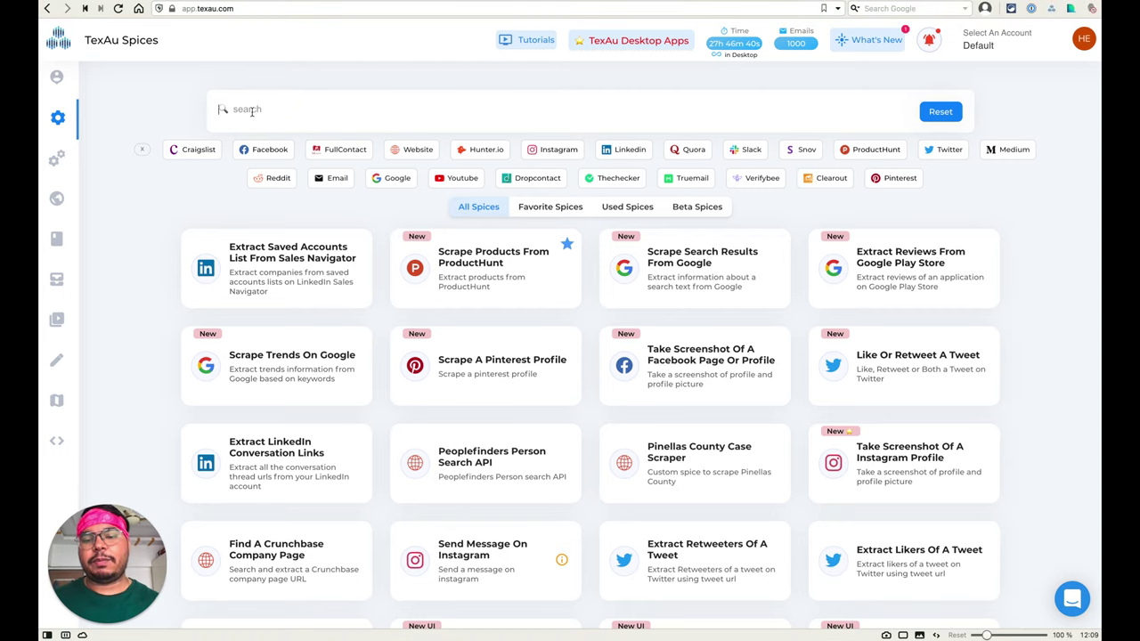
text(group)
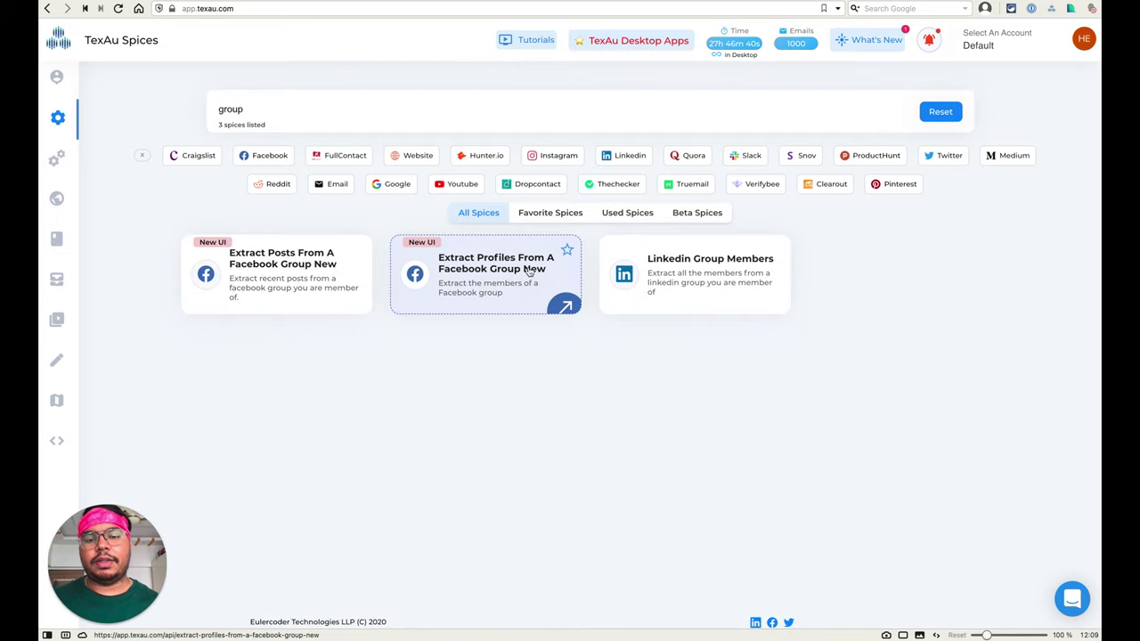
click(476, 284)
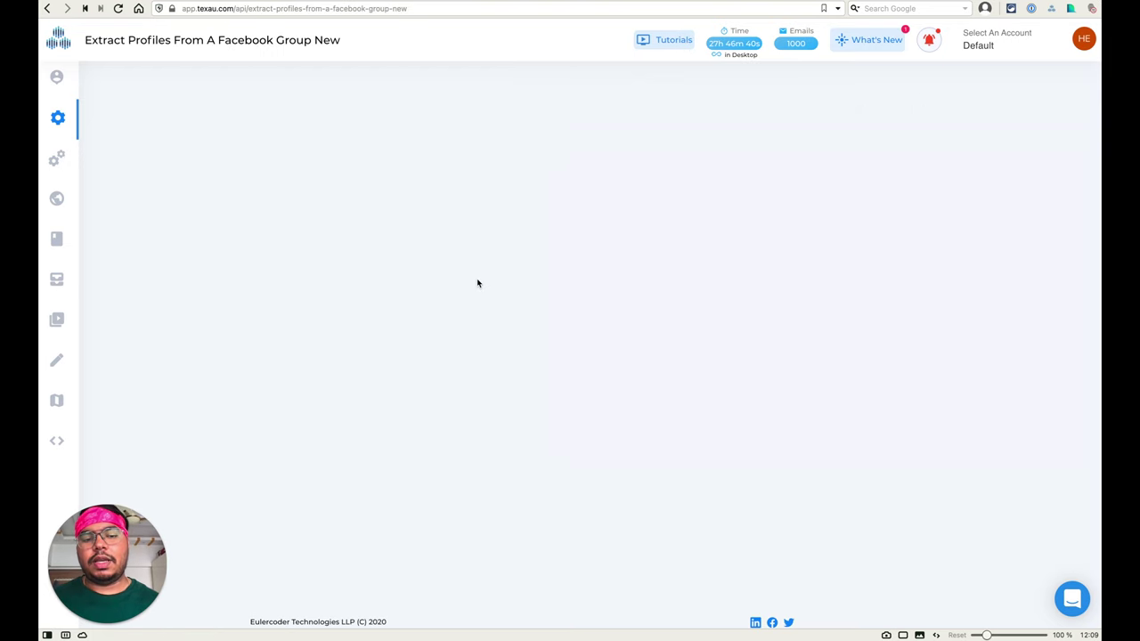
- Review the spice's input fields and set the member joined date range to All members
scroll(290, 282, down, 1)
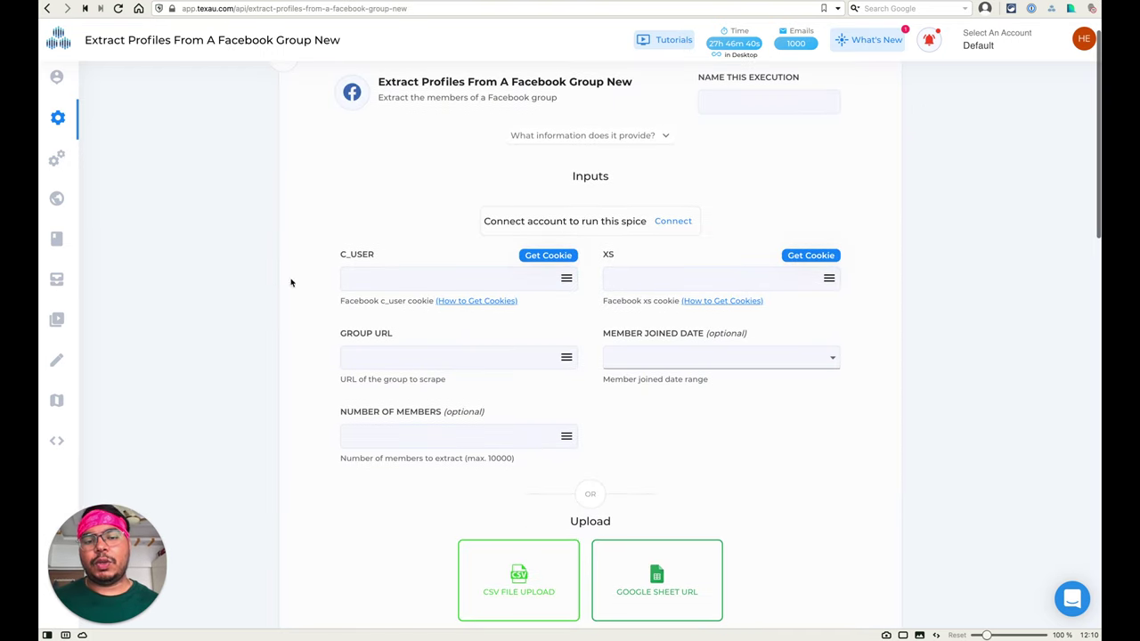
scroll(436, 237, up, 1)
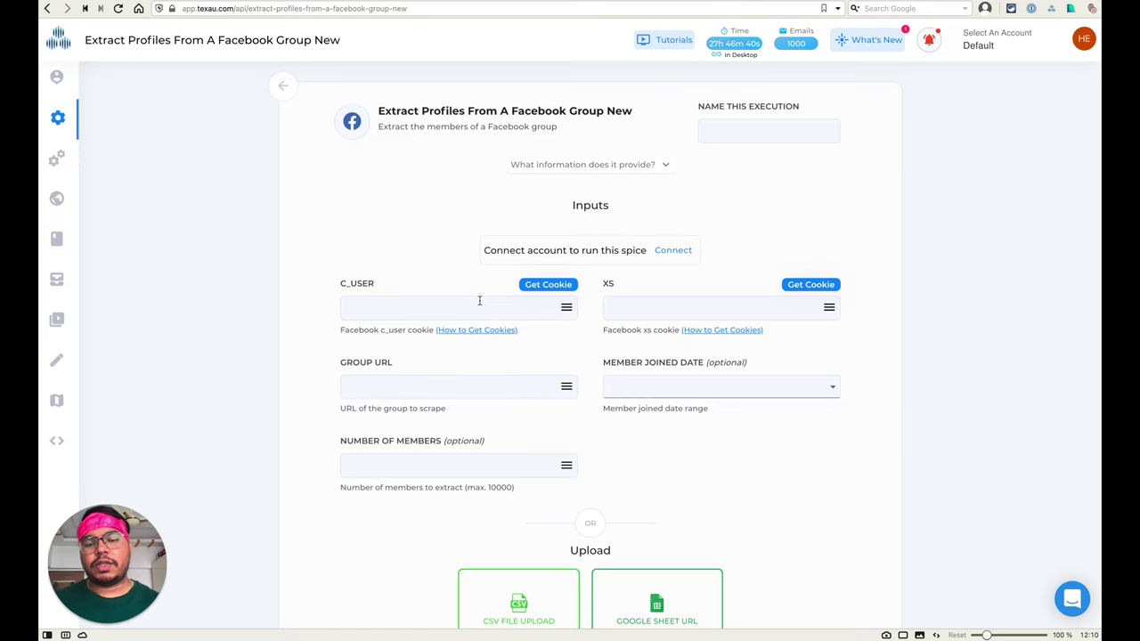
scroll(479, 301, down, 2)
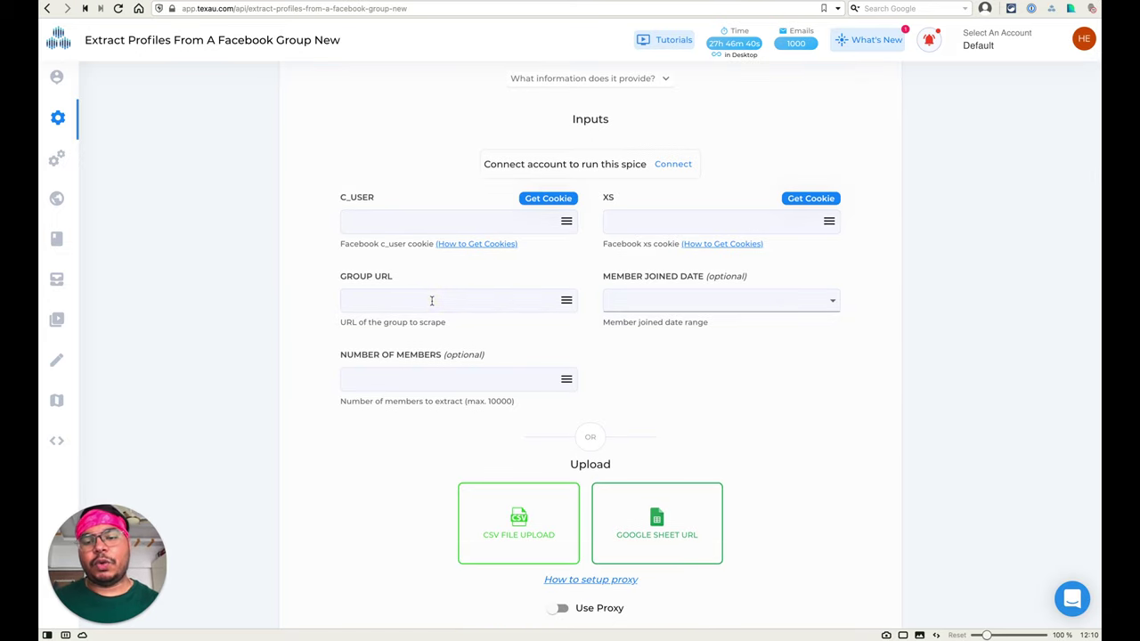
click(647, 306)
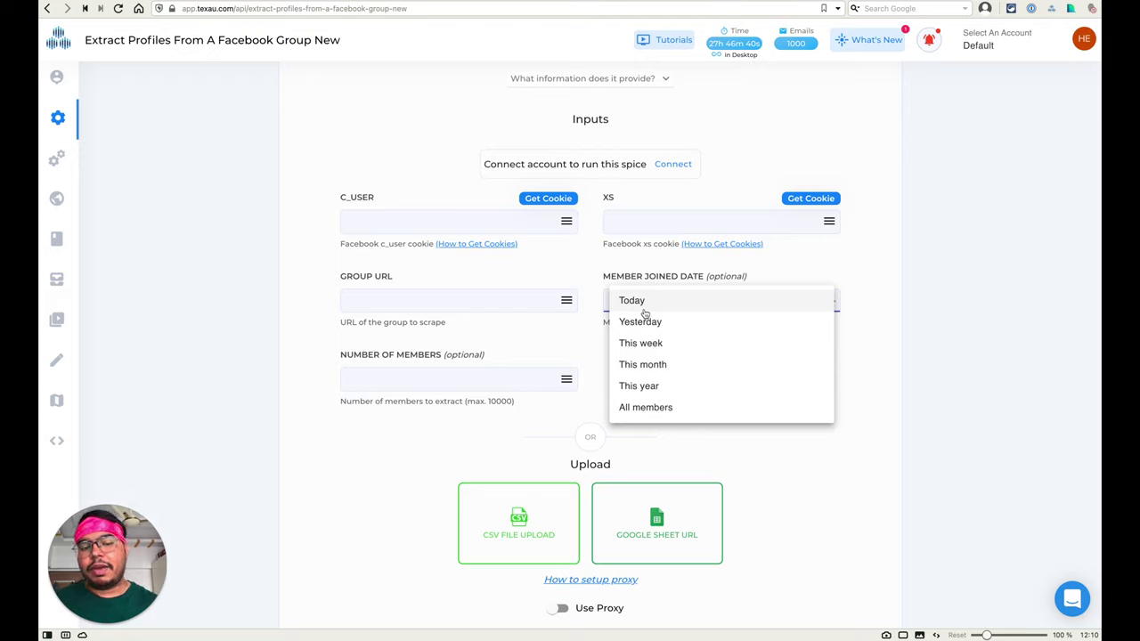
click(643, 367)
click(659, 300)
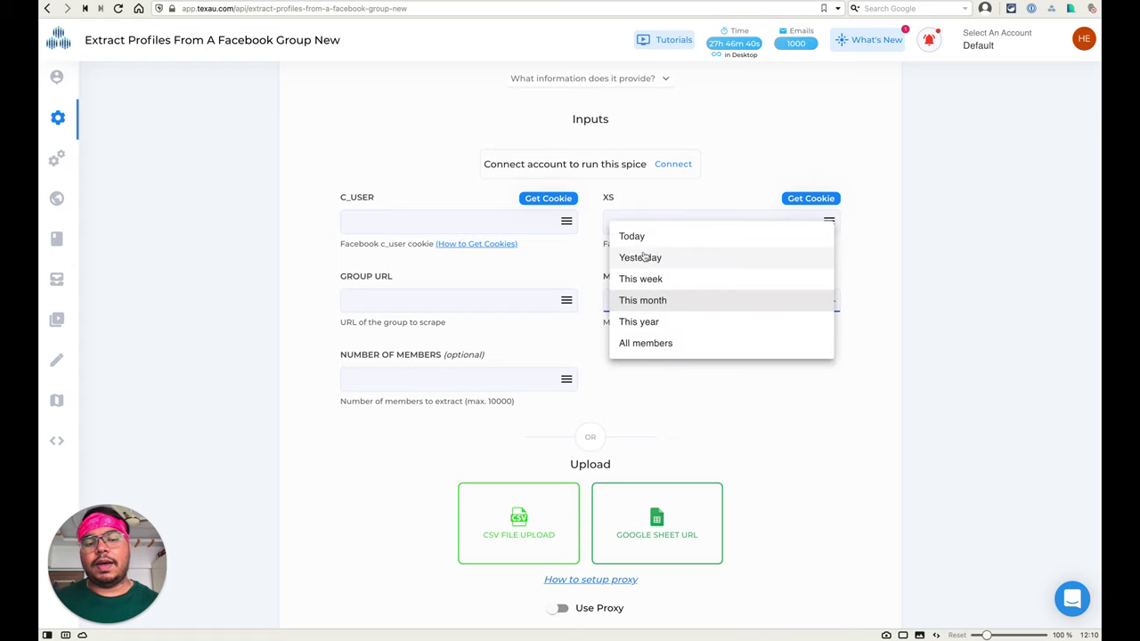
click(643, 343)
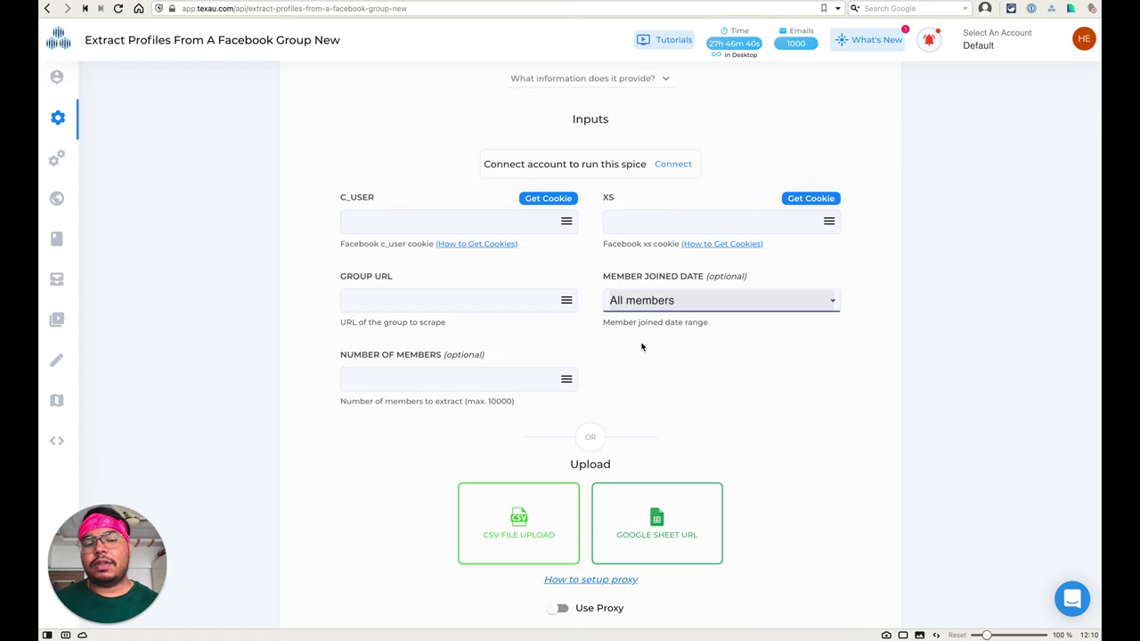
- Expand the list of information the spice provides, read through its output fields, and collapse it again
scroll(613, 361, up, 1)
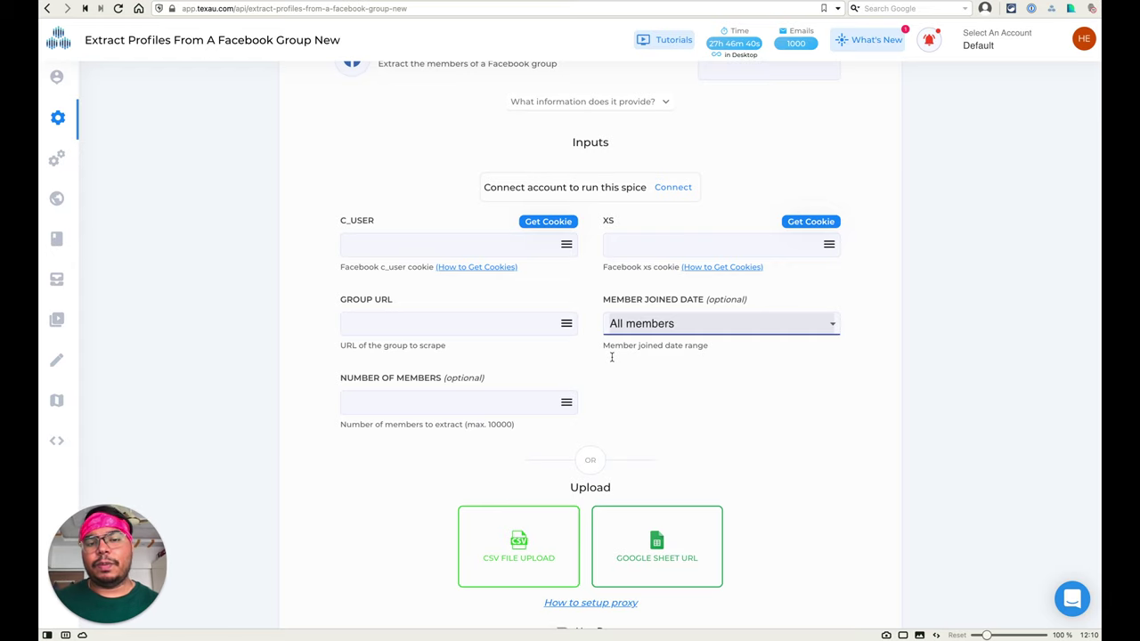
scroll(612, 357, up, 1)
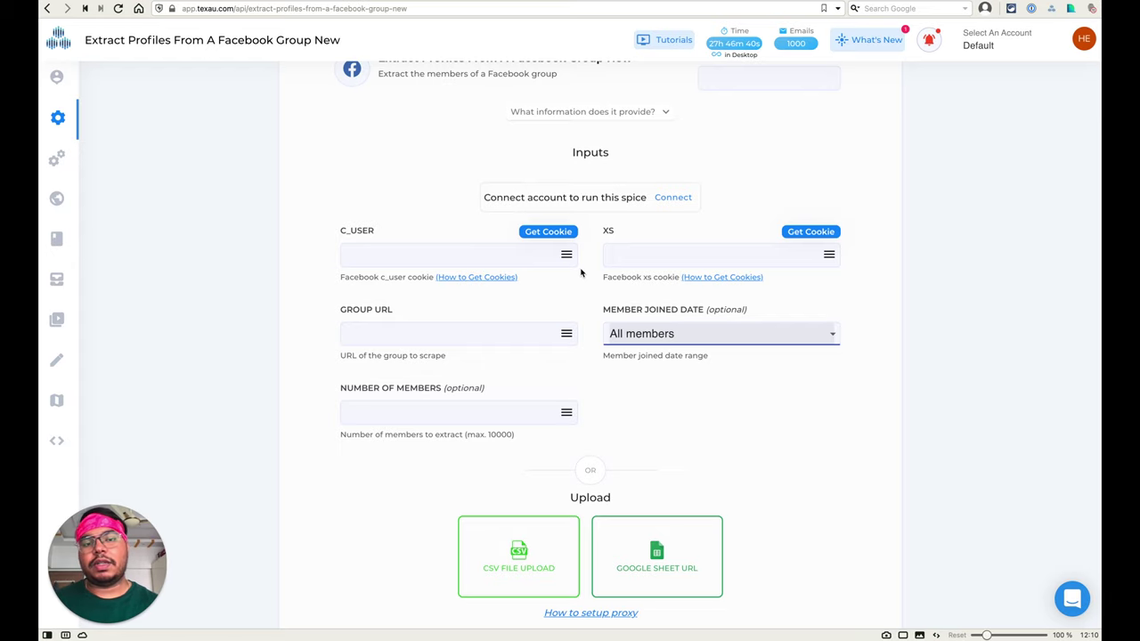
scroll(580, 272, up, 1)
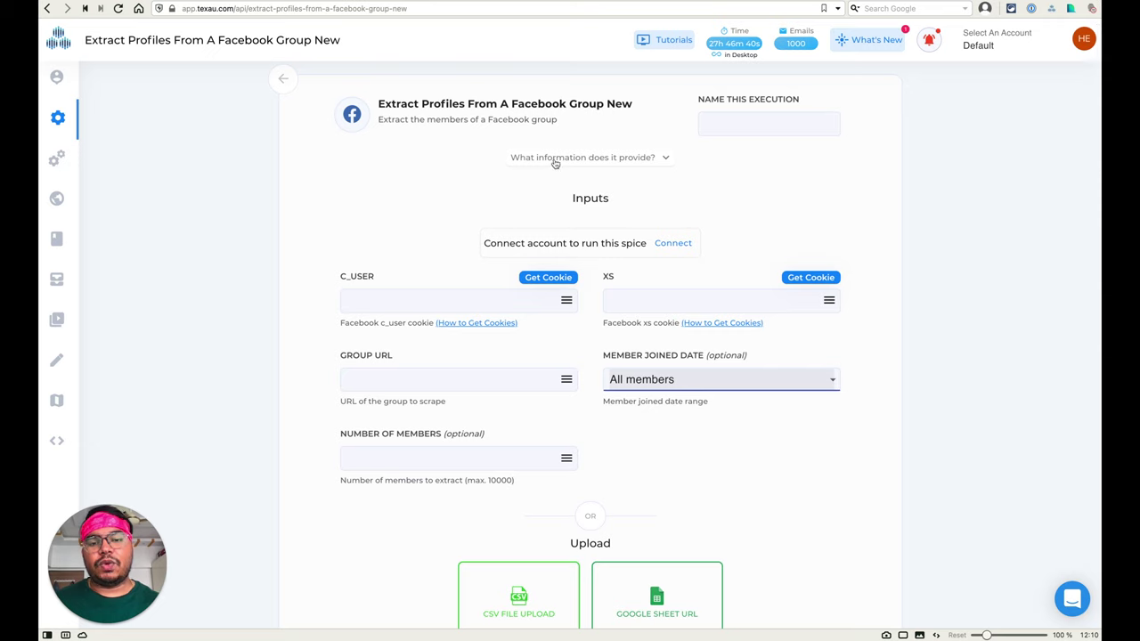
click(552, 157)
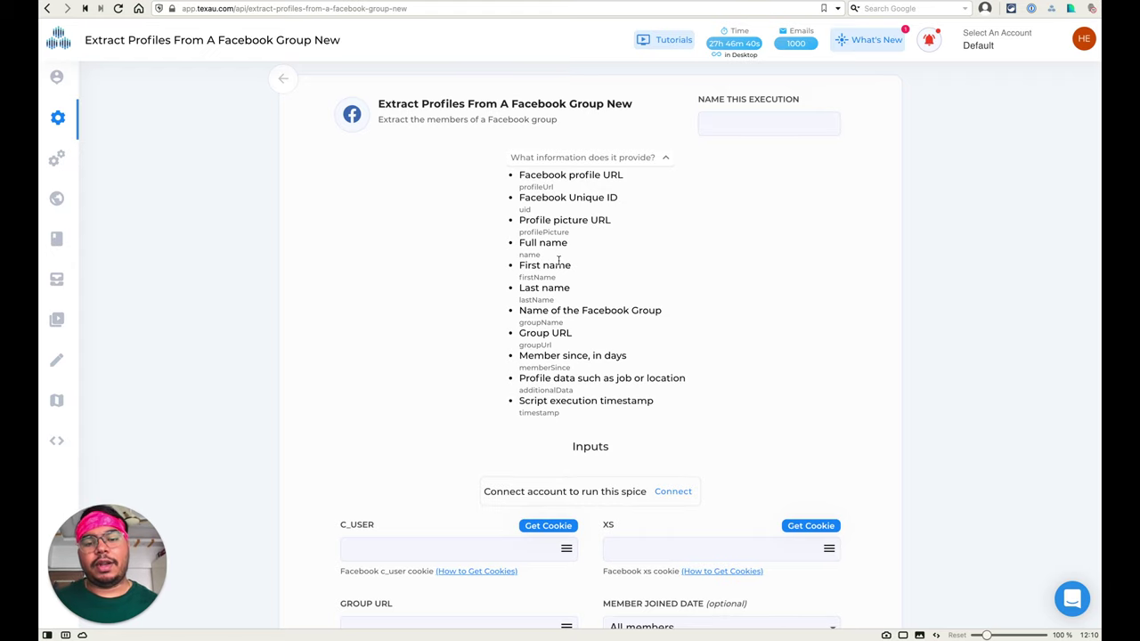
scroll(560, 272, down, 1)
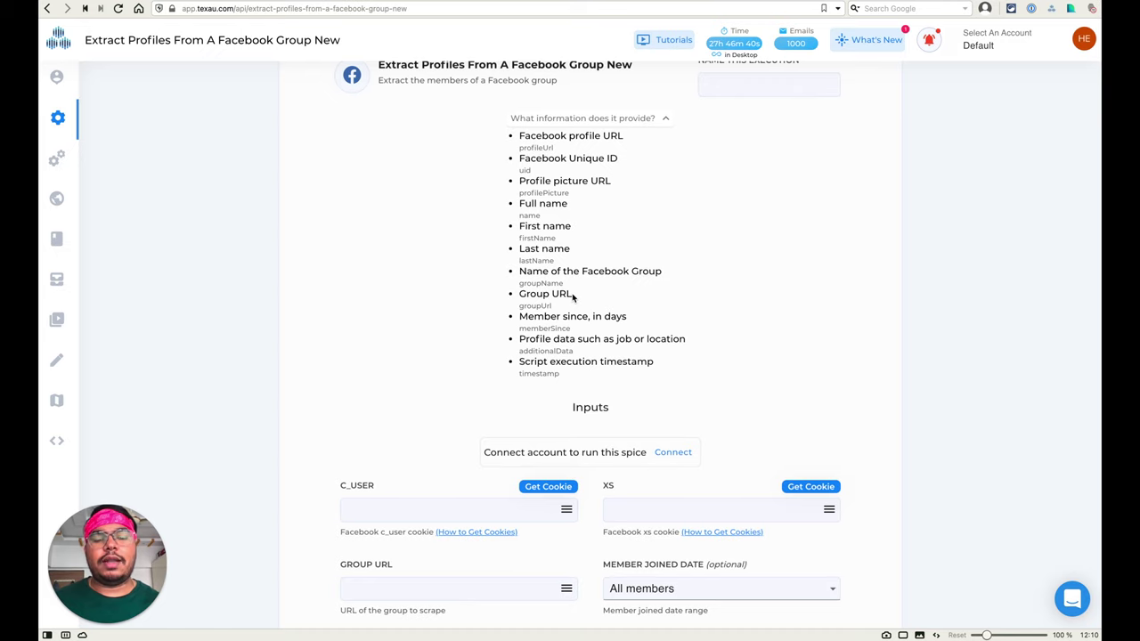
scroll(588, 298, down, 1)
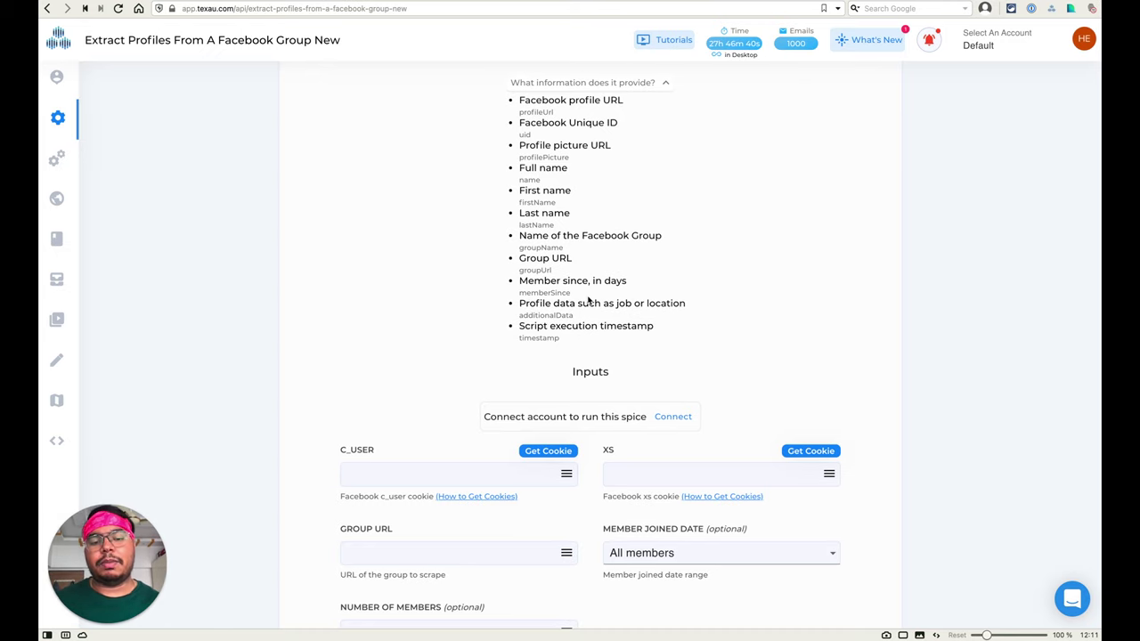
scroll(588, 301, down, 1)
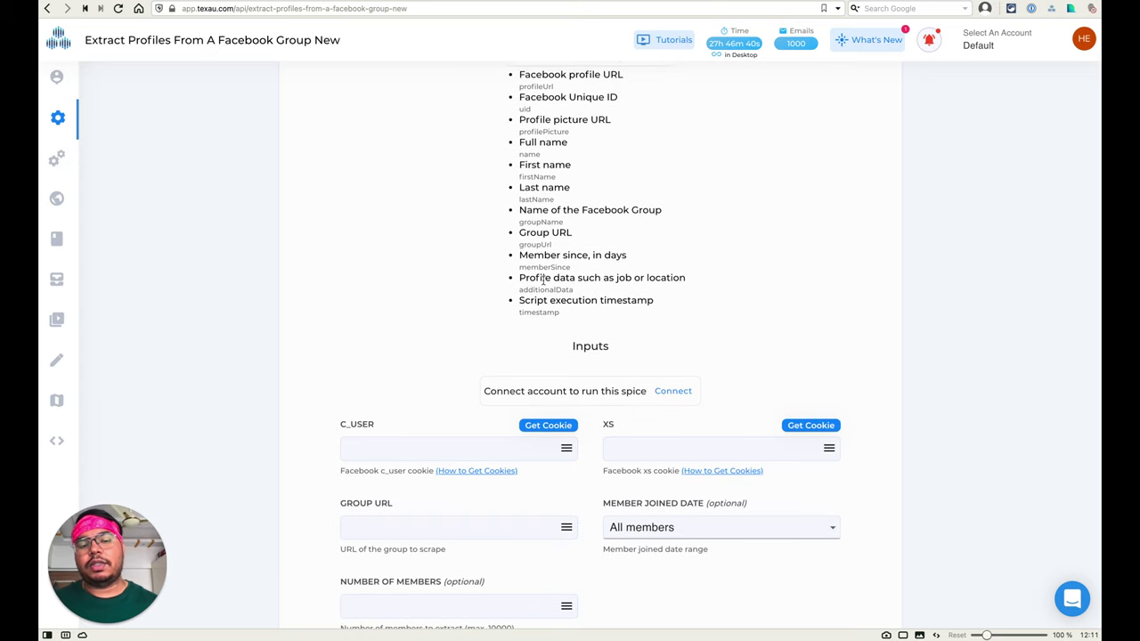
scroll(542, 280, down, 1)
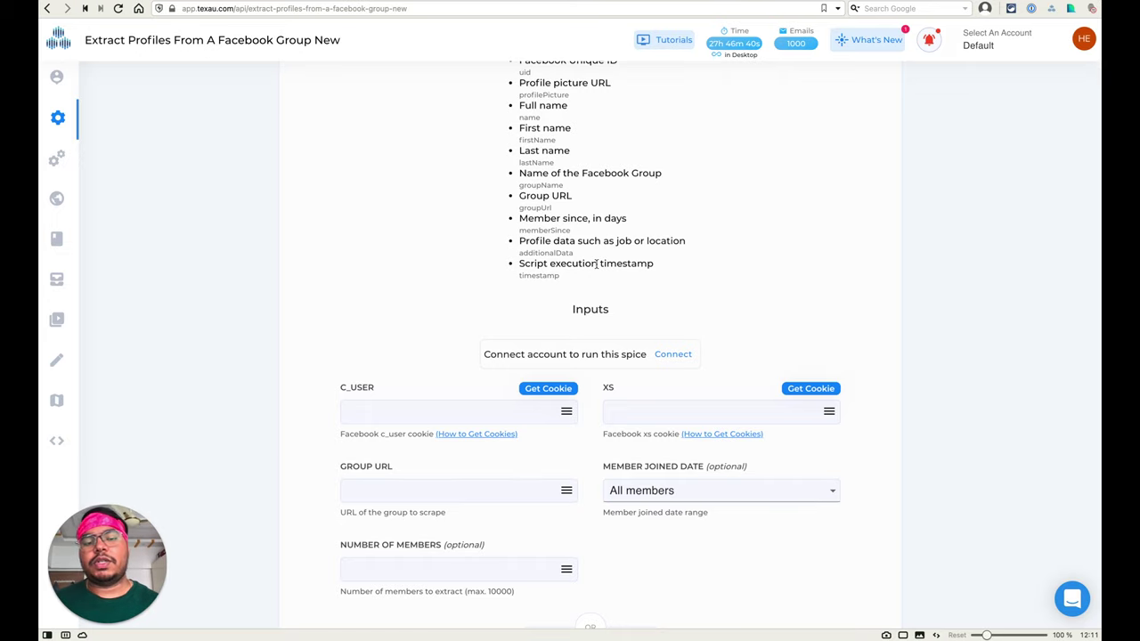
scroll(596, 264, up, 3)
click(588, 109)
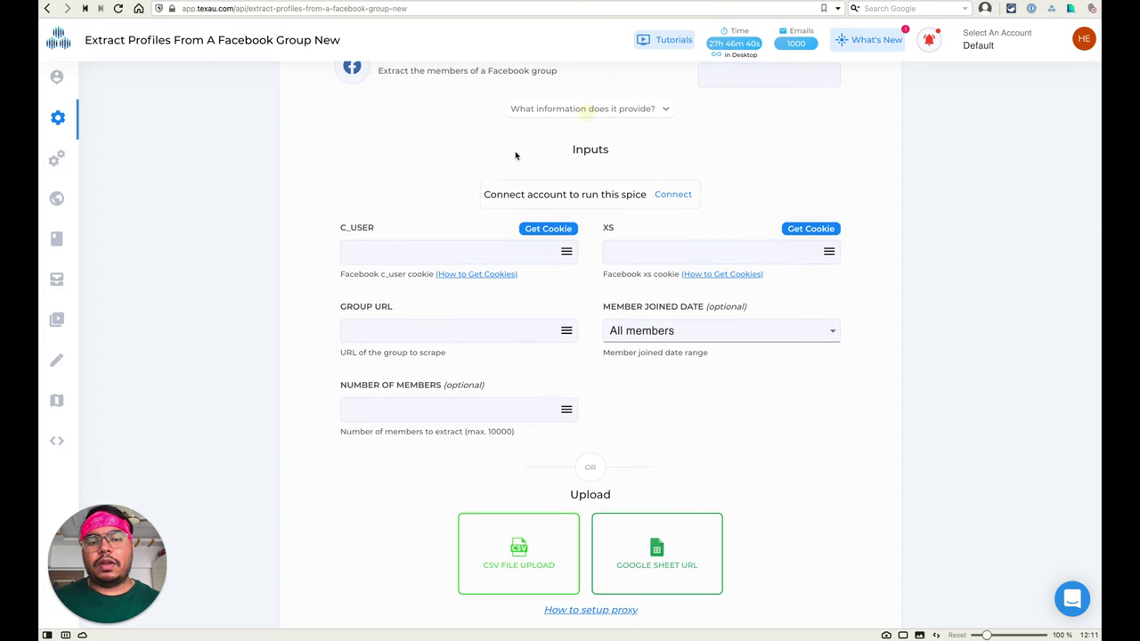
- Copy the members page address of the LinkedIn Growth Hackers Facebook group and paste it as the spice's group URL
scroll(494, 175, down, 1)
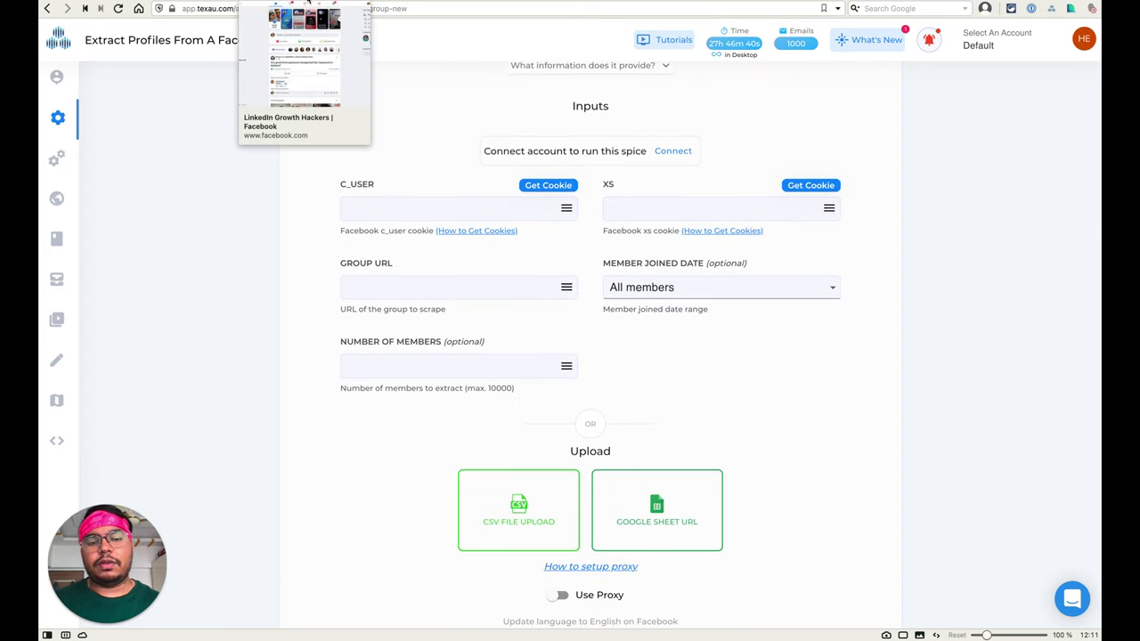
click(306, 4)
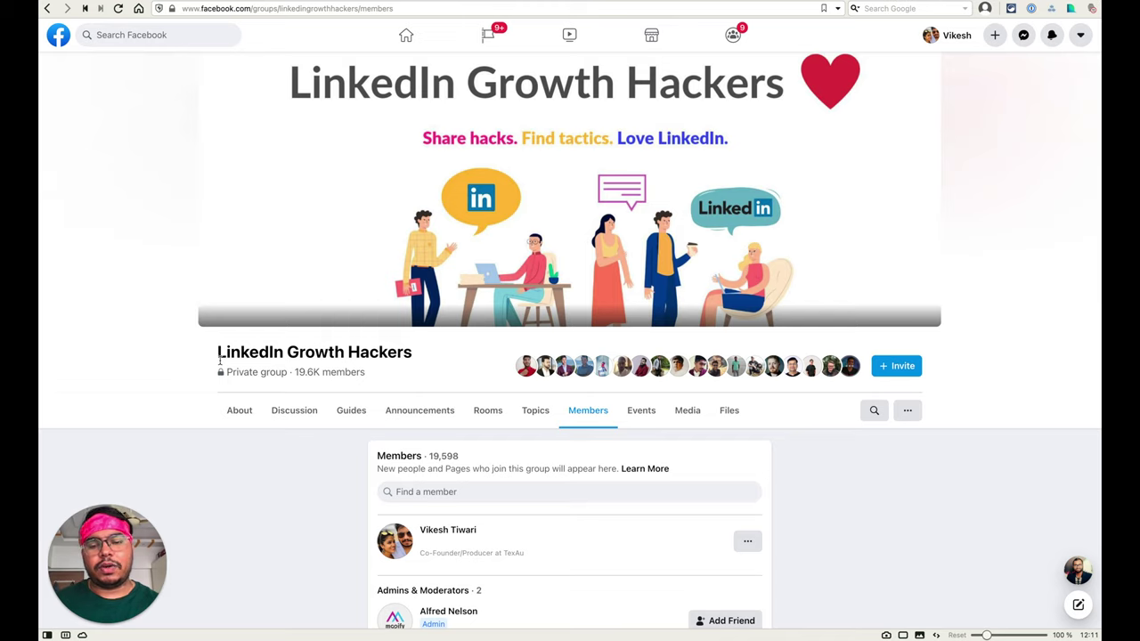
click(358, 10)
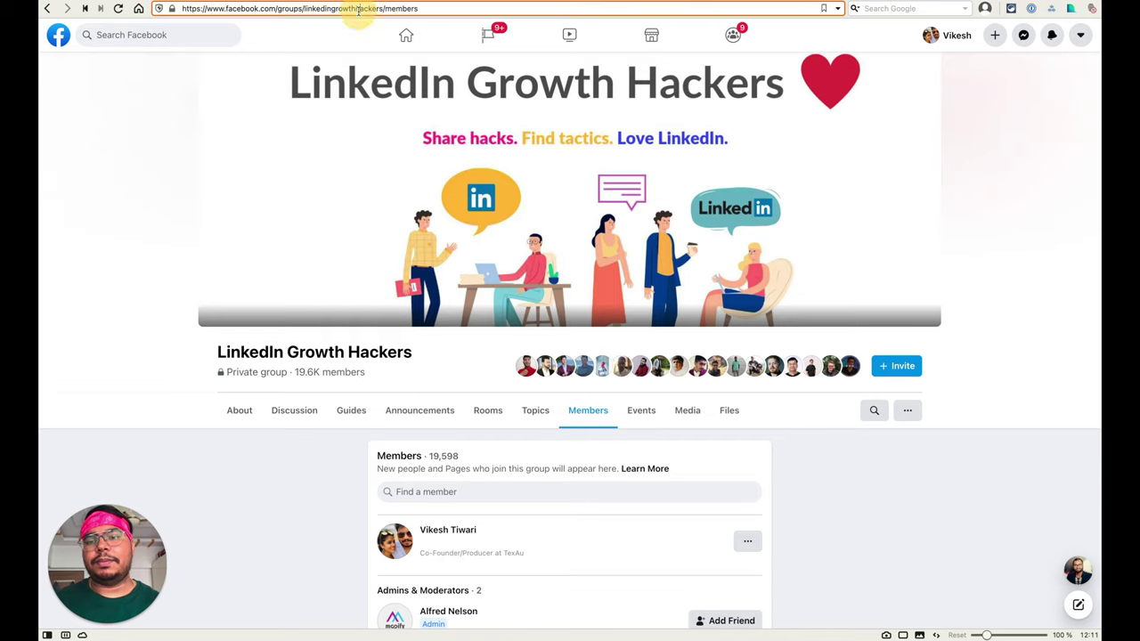
click(216, 9)
triple_click(216, 10)
key(ctrl+c)
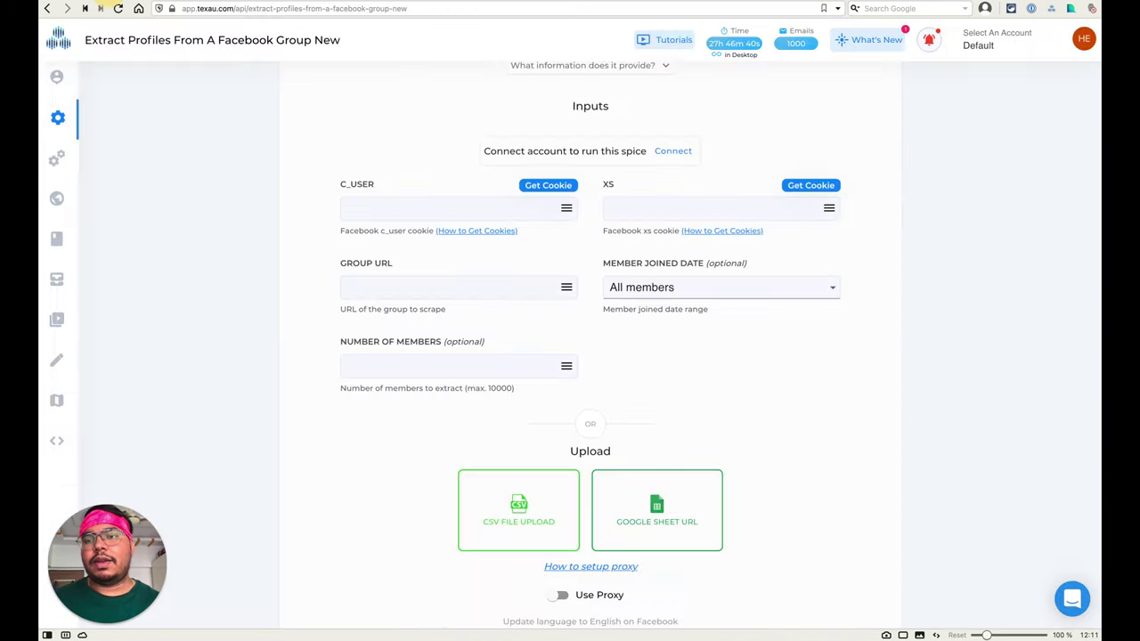
click(369, 287)
key(ctrl+v)
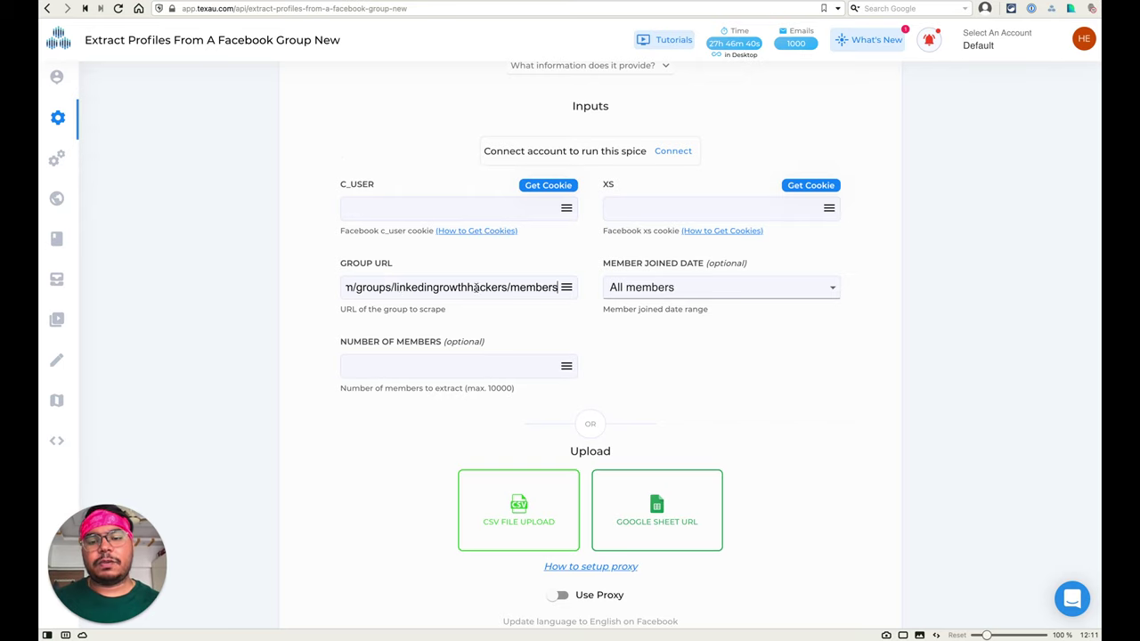
- Remove the /members ending from the group URL so it ends with linkedingrowthhackers
double_click(534, 288)
key(BackSpace)
key(BackSpace)
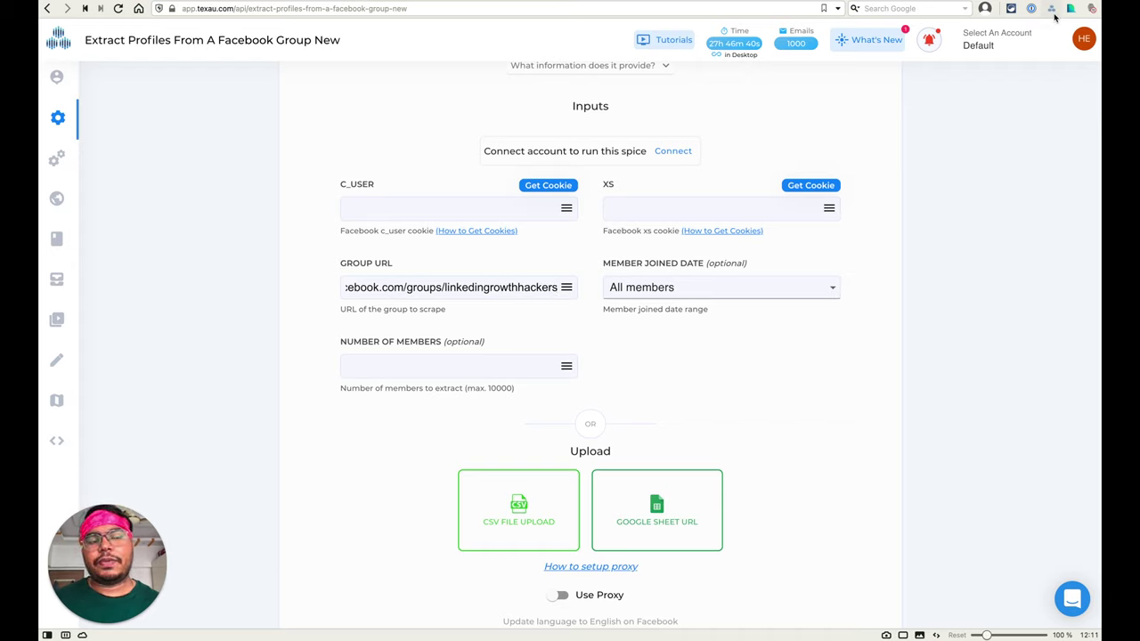
- Search the web for texau chrome extension in a new browser tab
key(super+t)
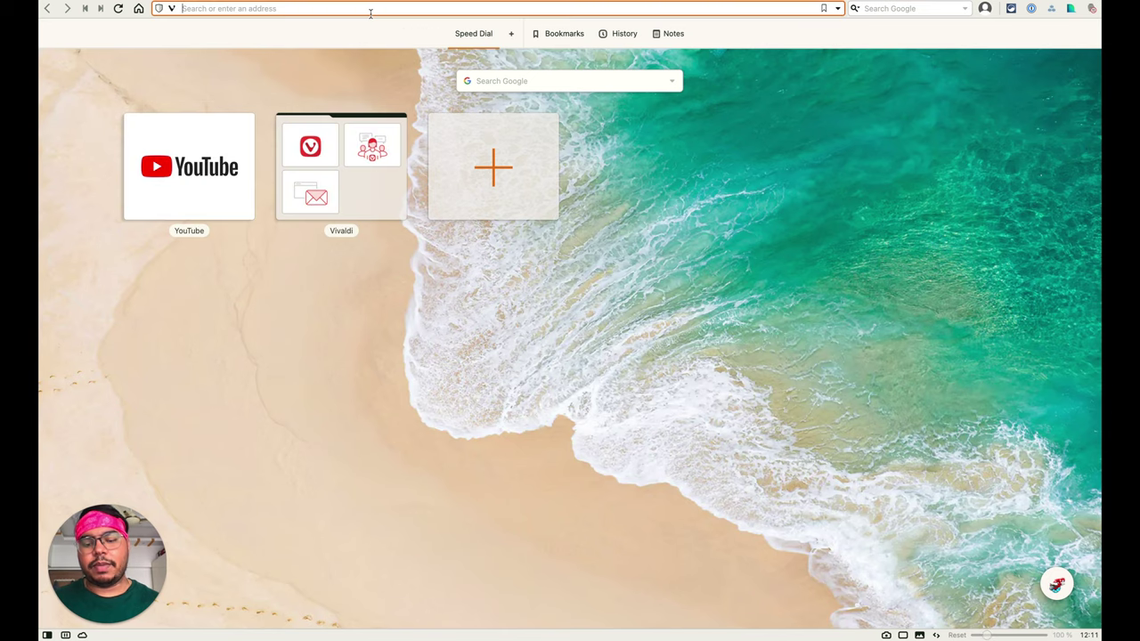
text(texau chrome)
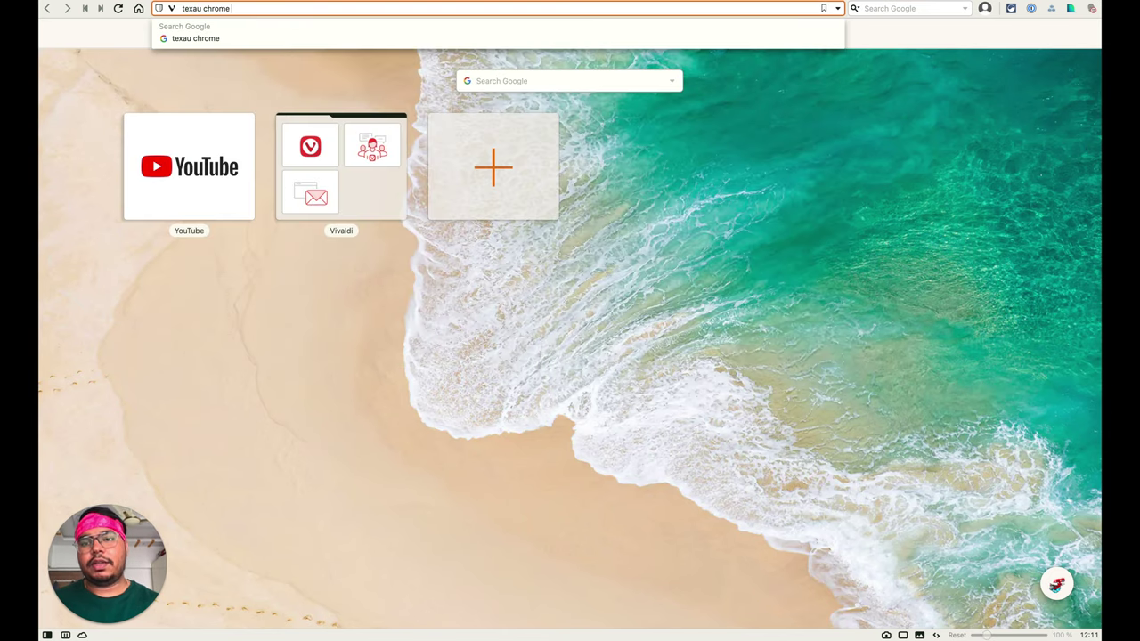
text( extensi)
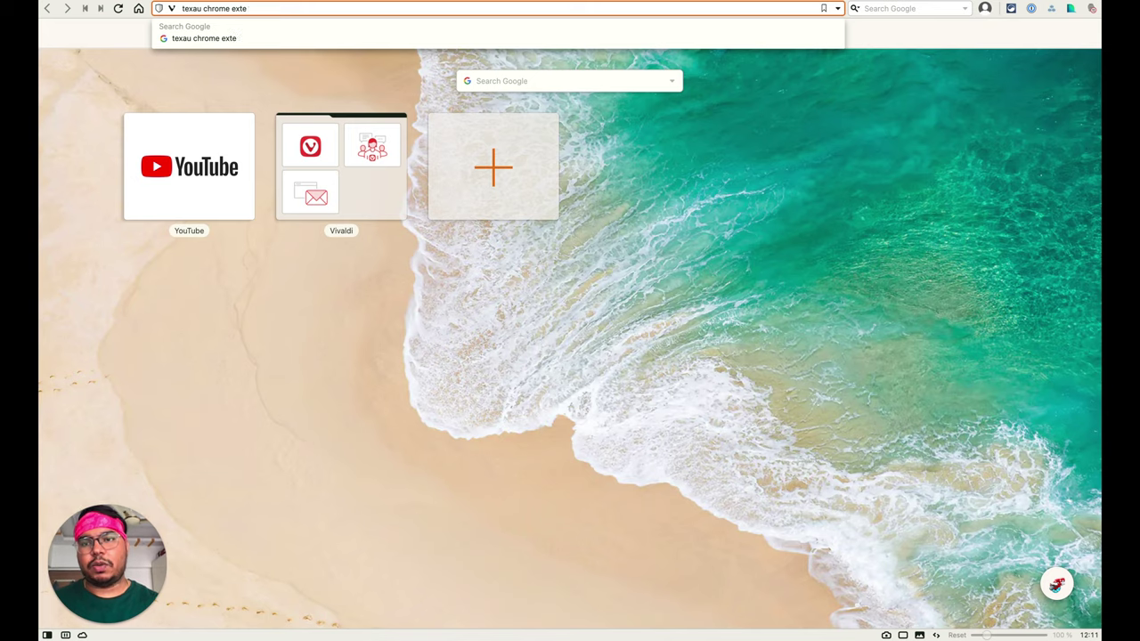
text(on)
key(Return)
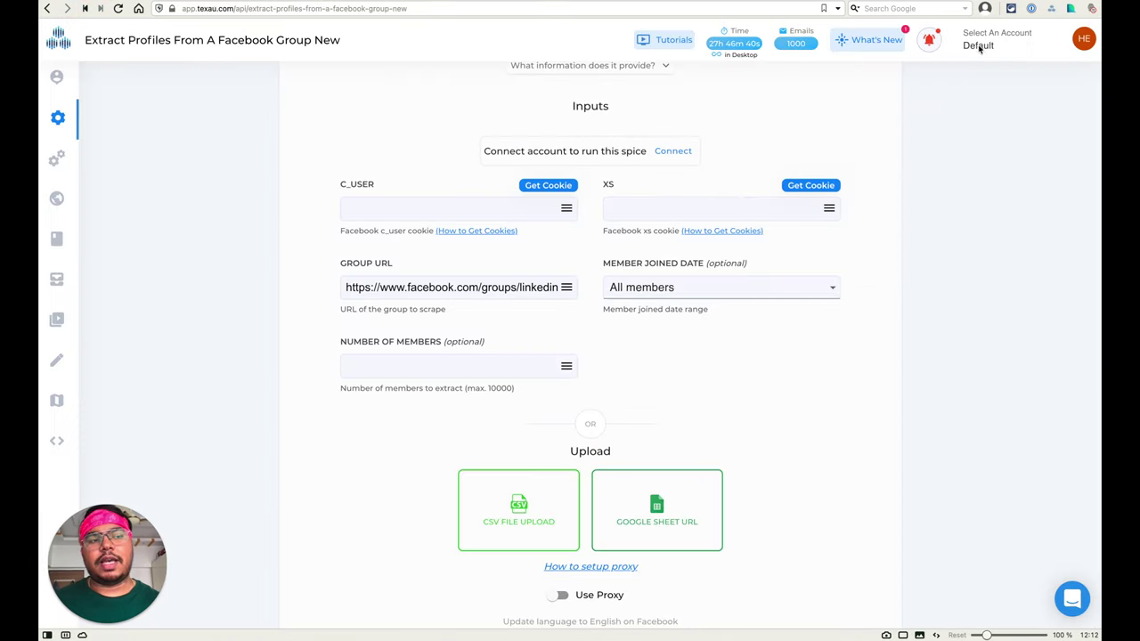
- Fetch the Facebook session cookies into the C_USER and XS fields and return to the spice form to check them
click(546, 189)
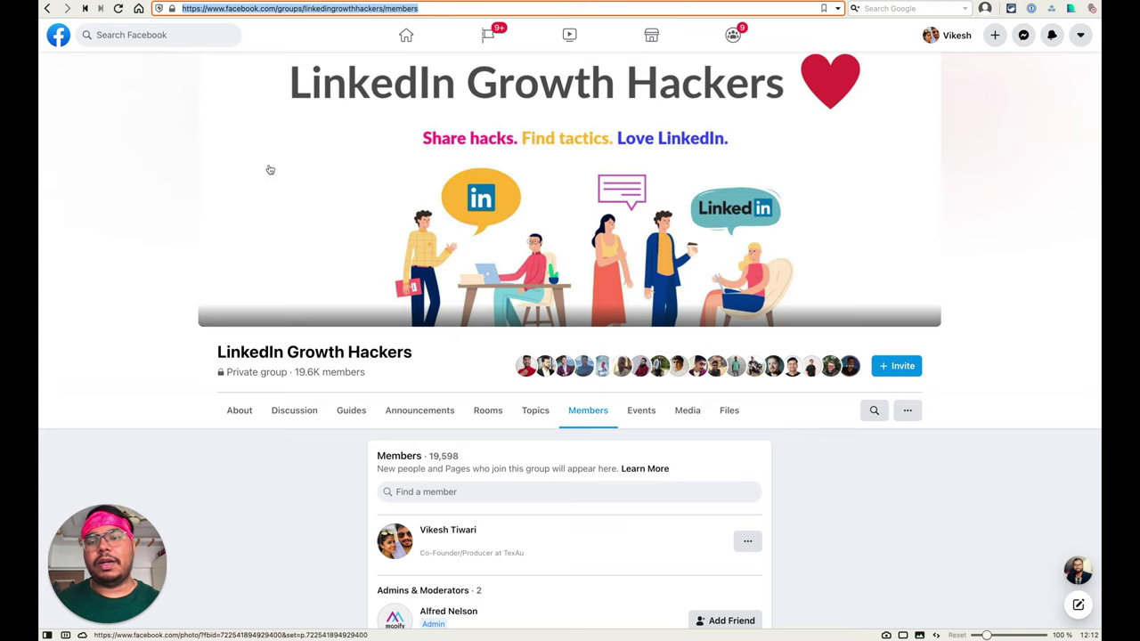
key(ctrl+Tab)
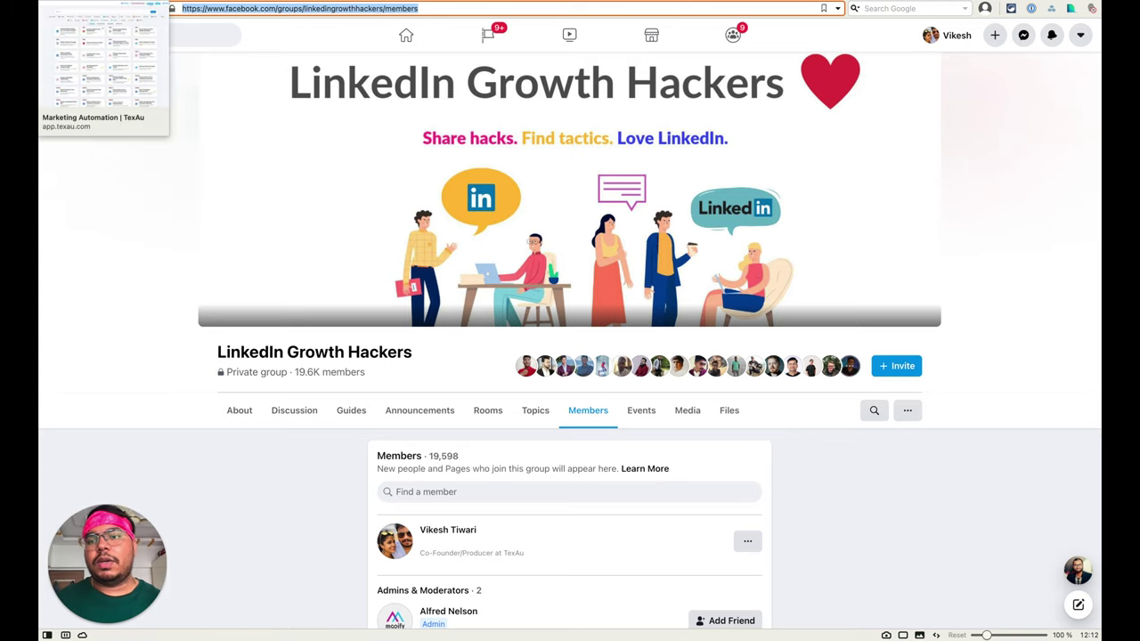
scroll(315, 174, up, 1)
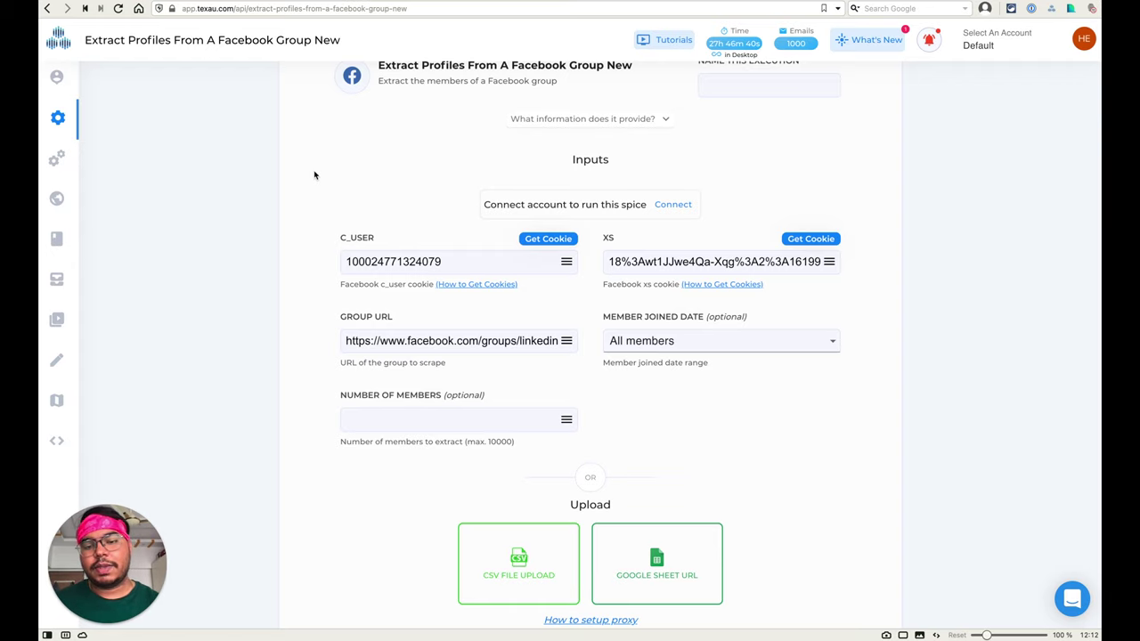
scroll(382, 310, down, 1)
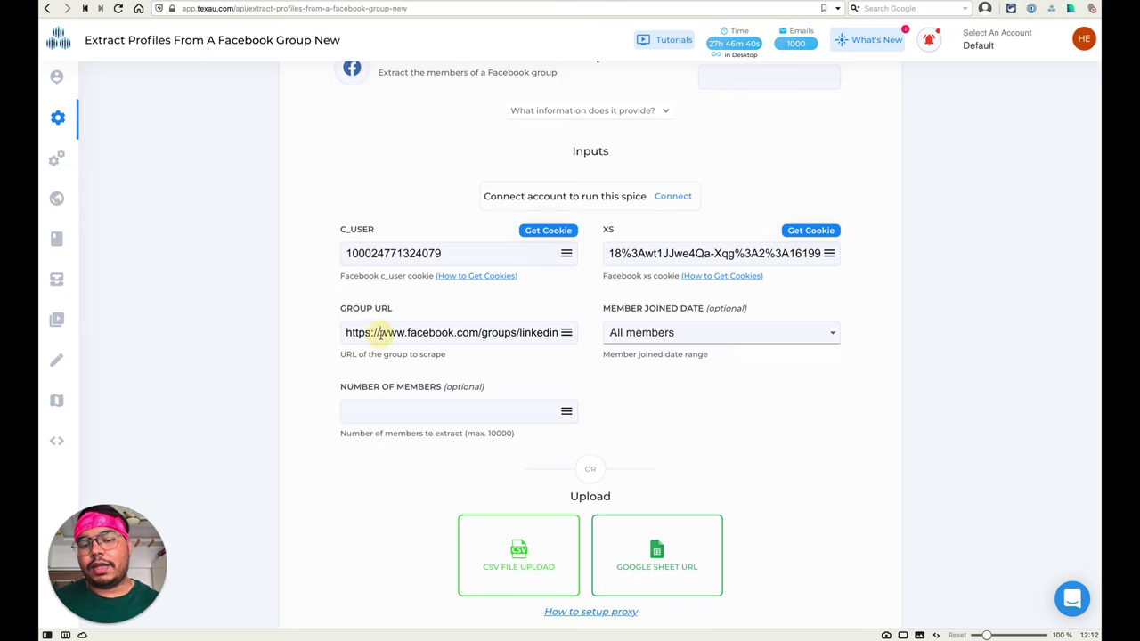
- Choose All members as the member joined date range for the group extraction
scroll(381, 332, down, 2)
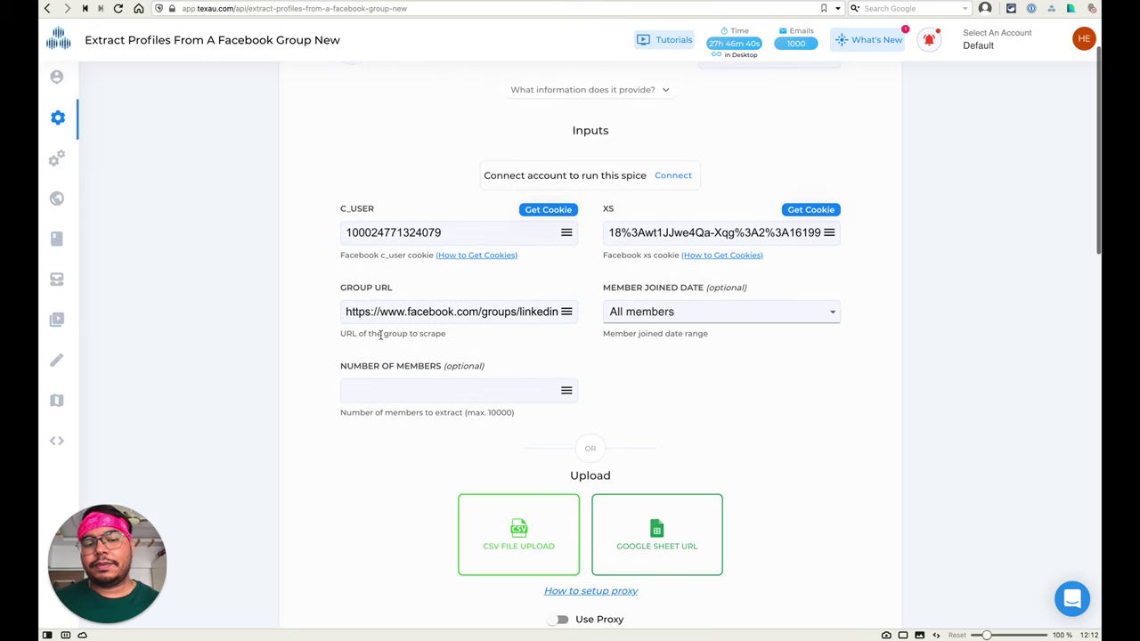
click(635, 317)
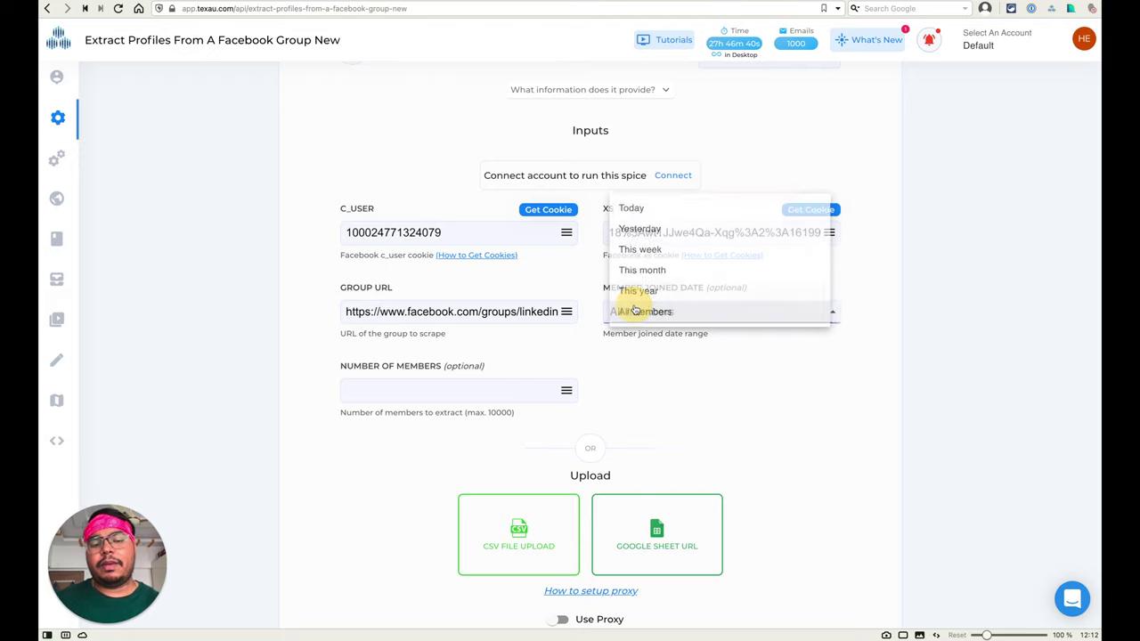
click(647, 310)
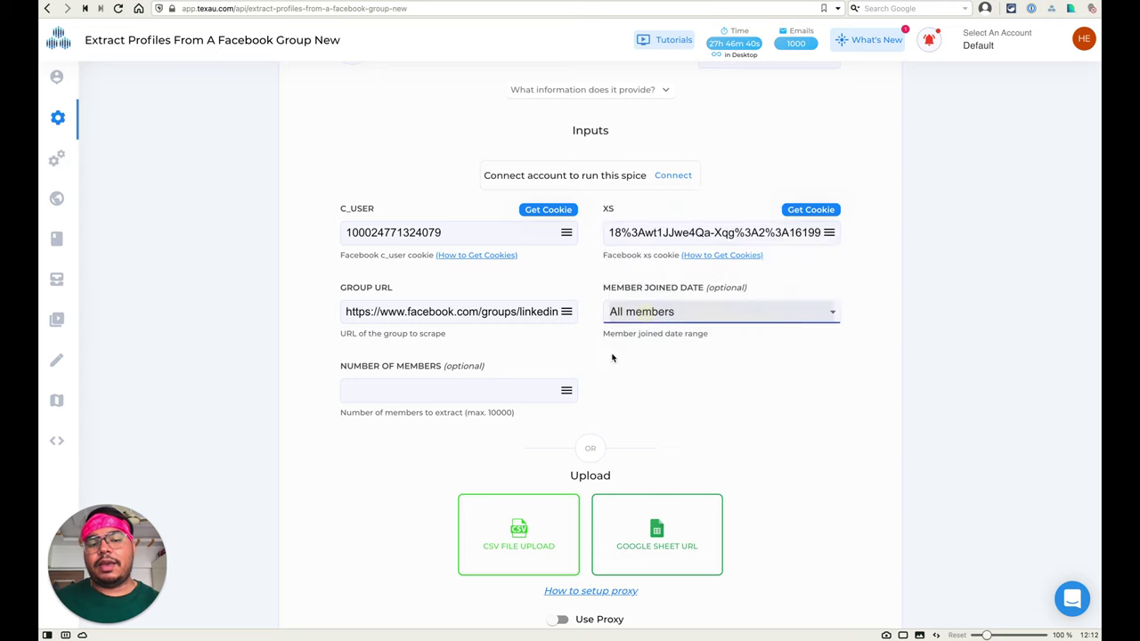
- Name this execution Li-Growth-Hackers
scroll(612, 358, down, 1)
scroll(612, 358, up, 1)
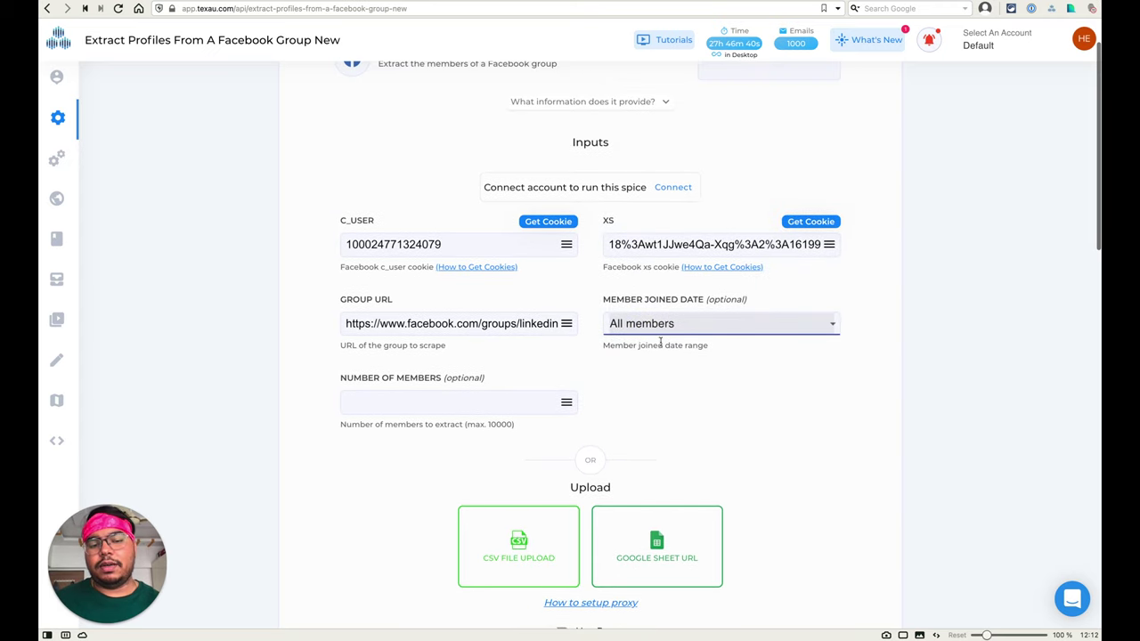
scroll(640, 348, up, 1)
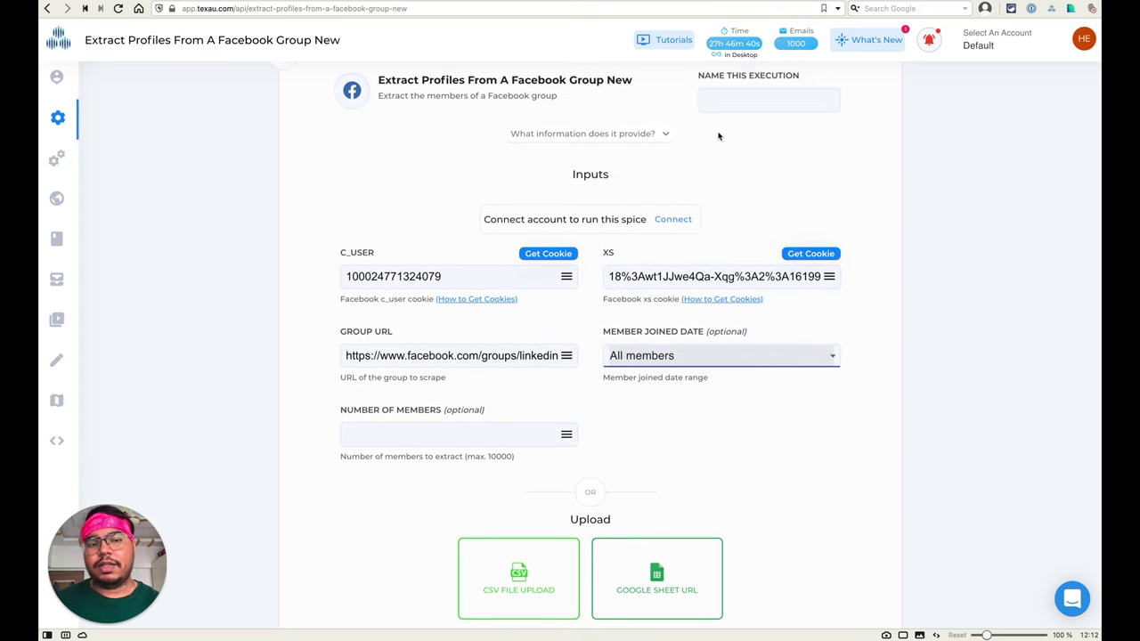
click(727, 105)
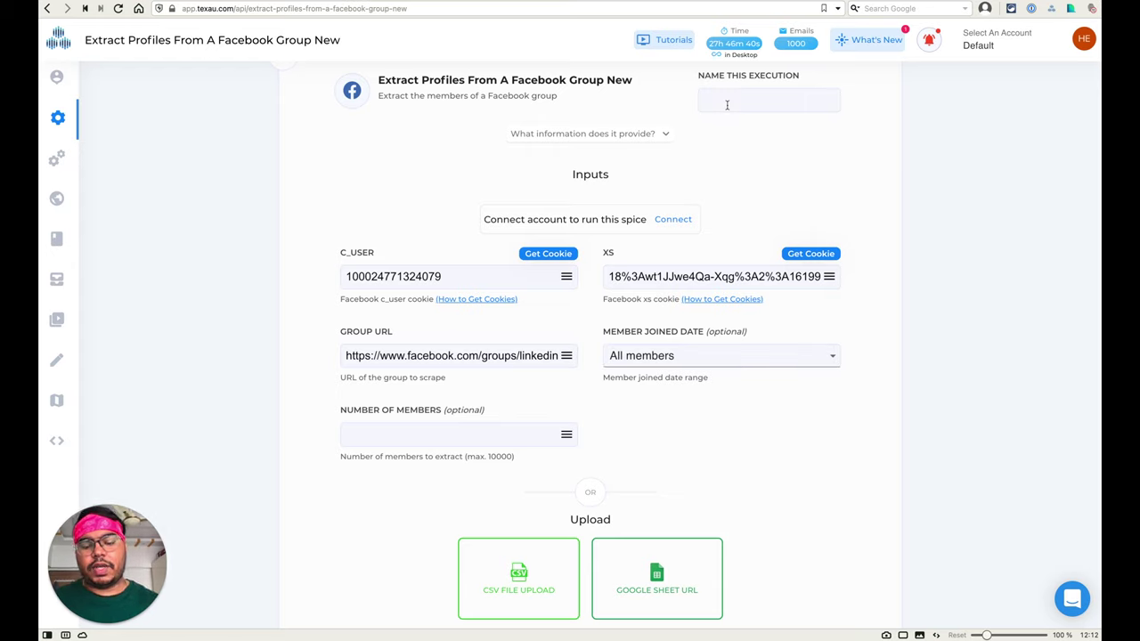
text(Li)
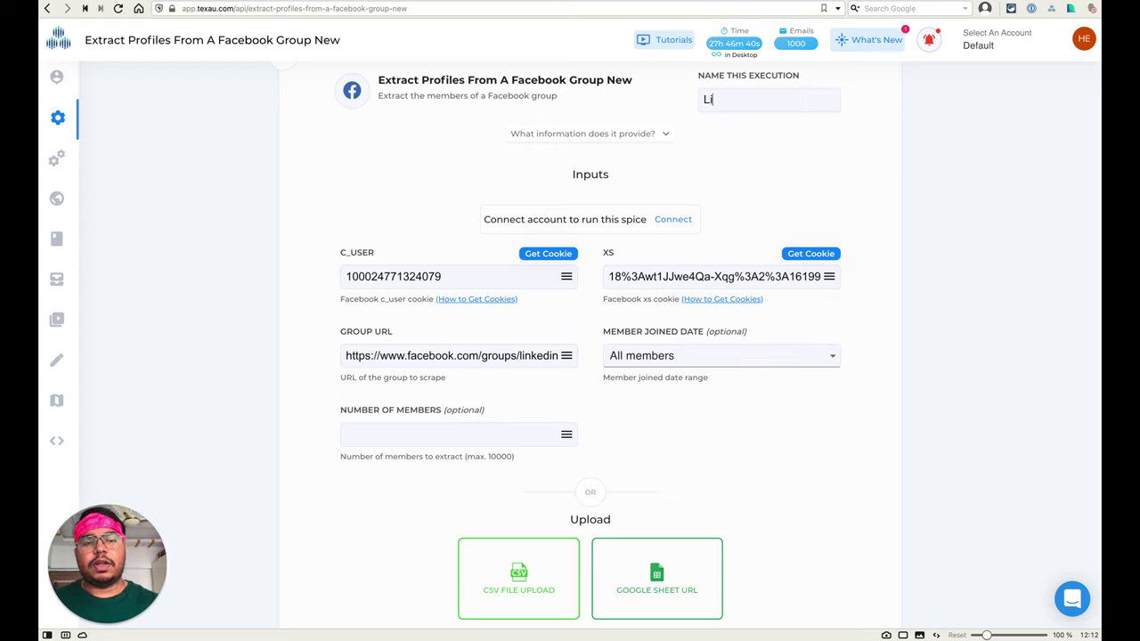
text(-Growth-Hacler)
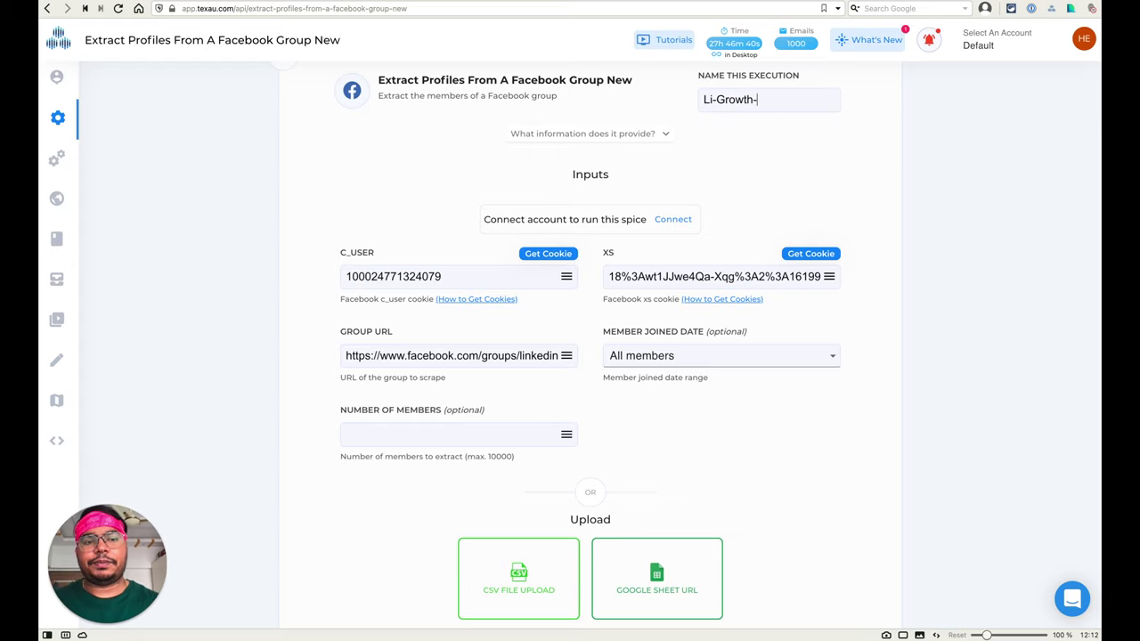
key(BackSpace)
key(BackSpace)
key(BackSpace)
text(kers)
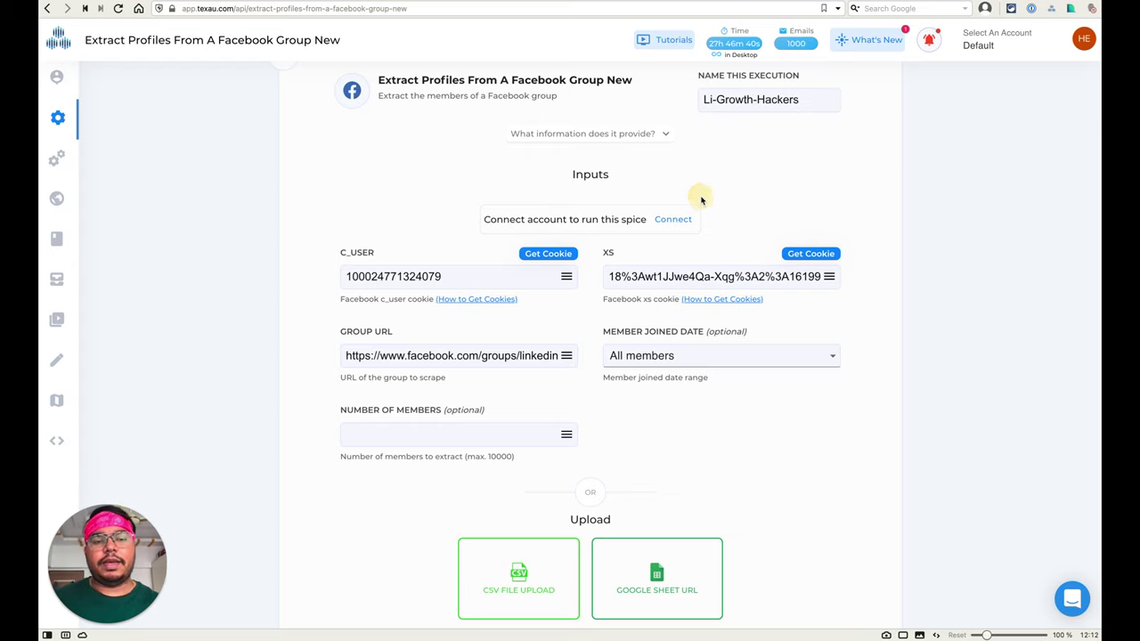
- Start extracting the members of the LinkedIn Growth Hackers group with the configured inputs
scroll(700, 199, down, 5)
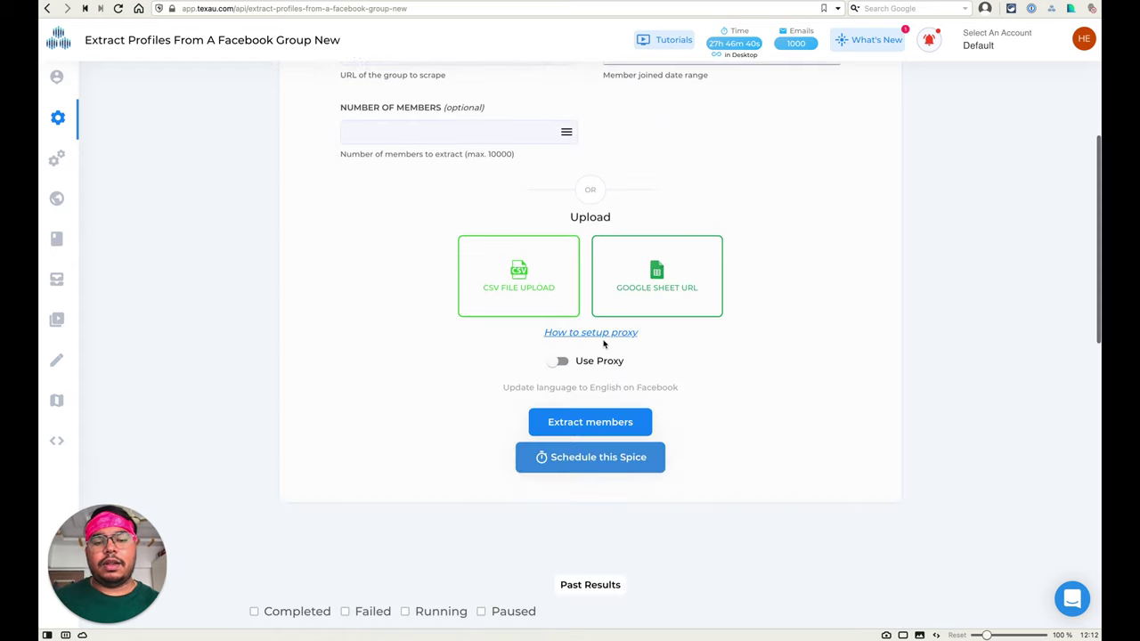
click(590, 390)
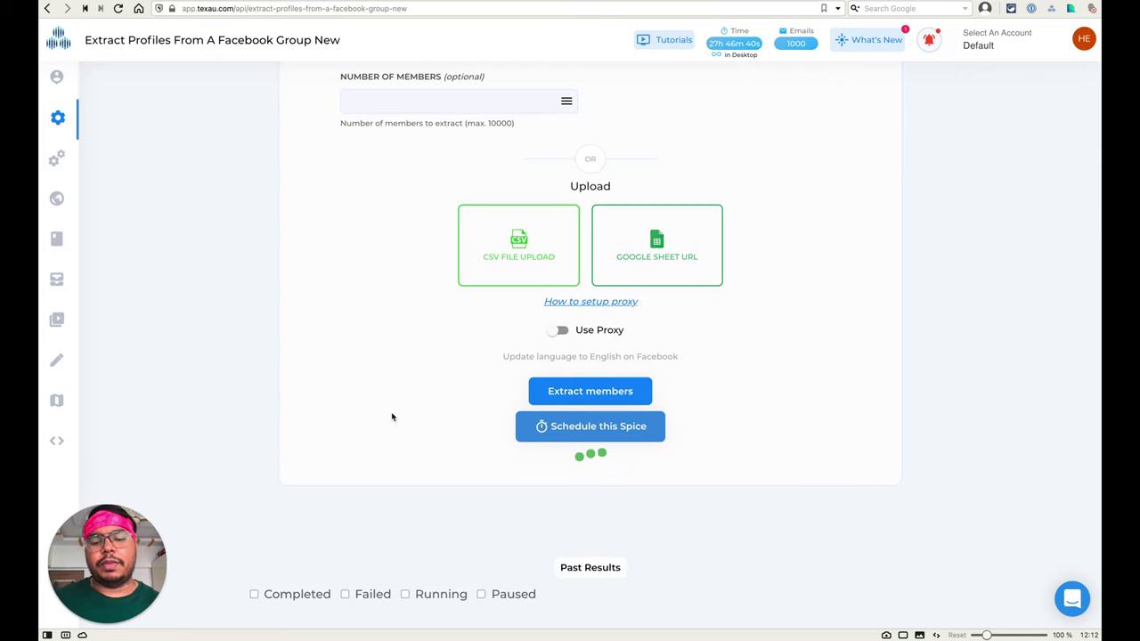
scroll(391, 411, down, 3)
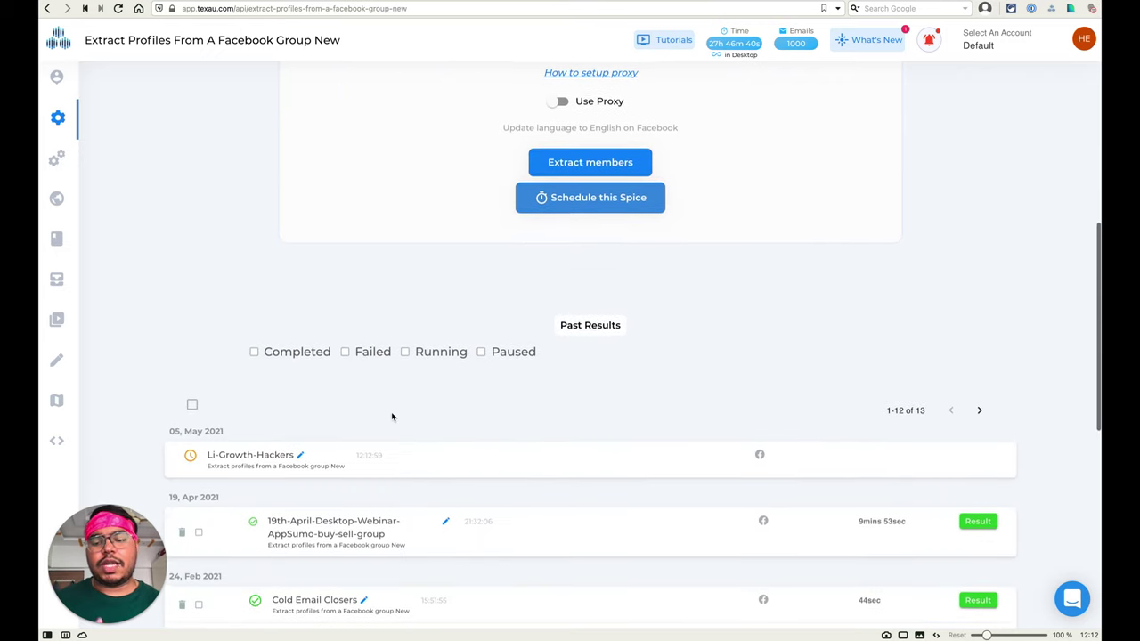
- Expand the Li-Growth-Hackers run in the past results and examine its log for the scraping progress
click(246, 466)
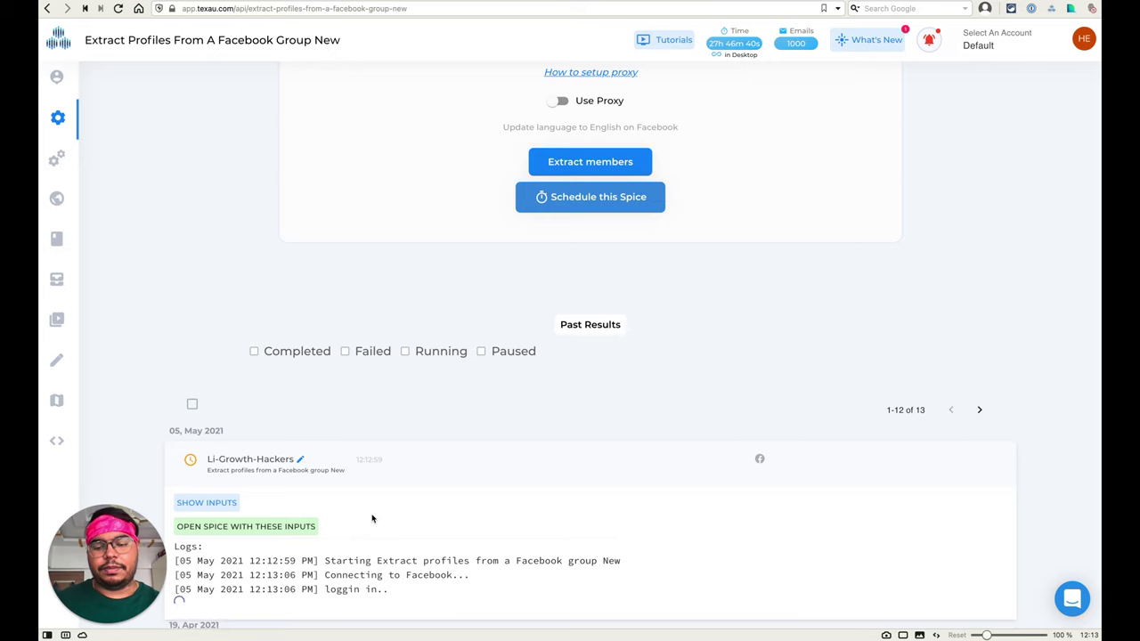
scroll(372, 519, down, 1)
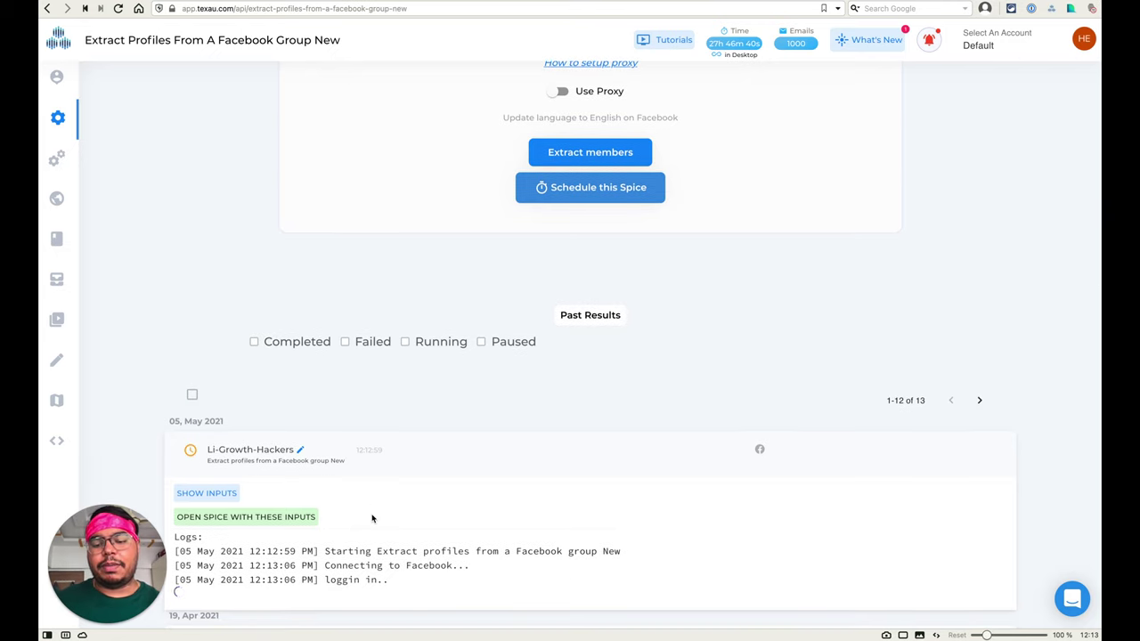
scroll(372, 519, down, 2)
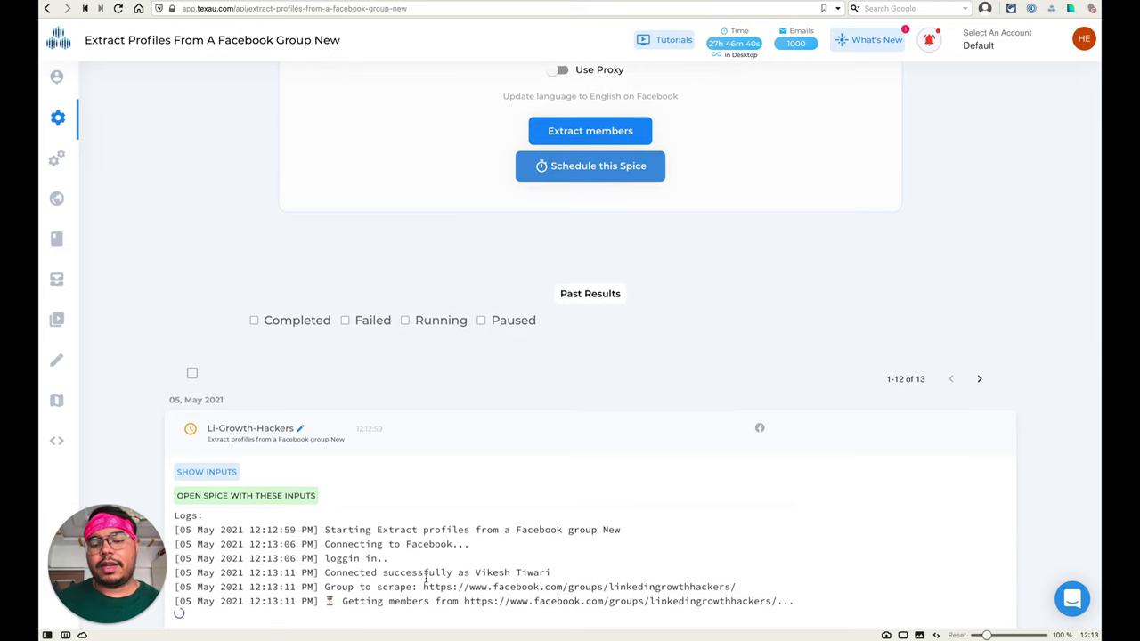
scroll(426, 579, down, 2)
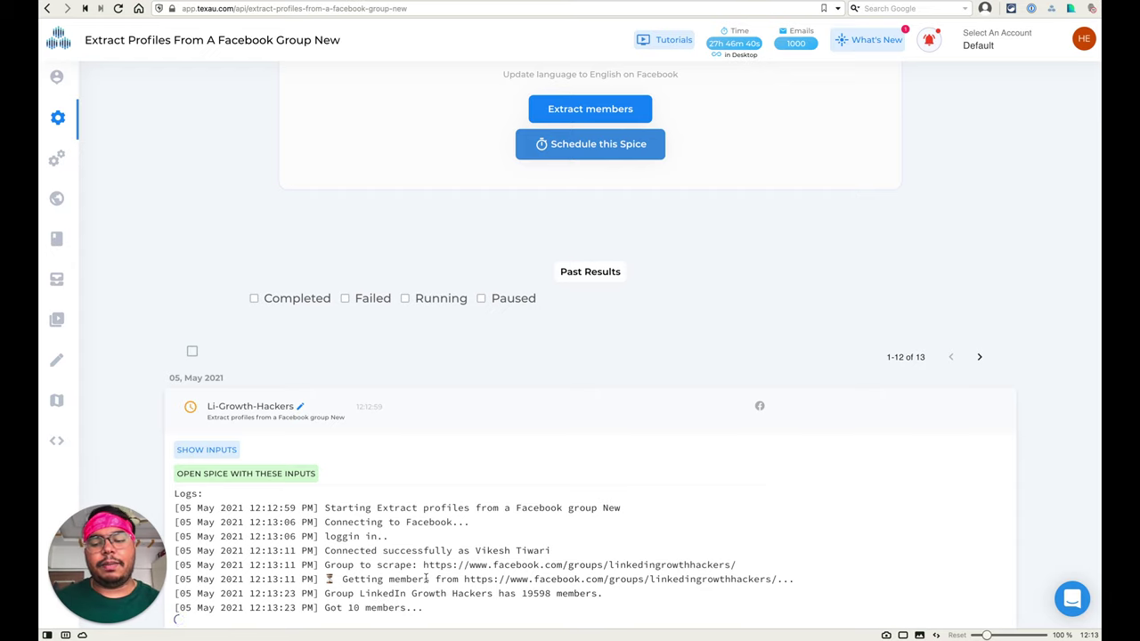
scroll(426, 579, down, 1)
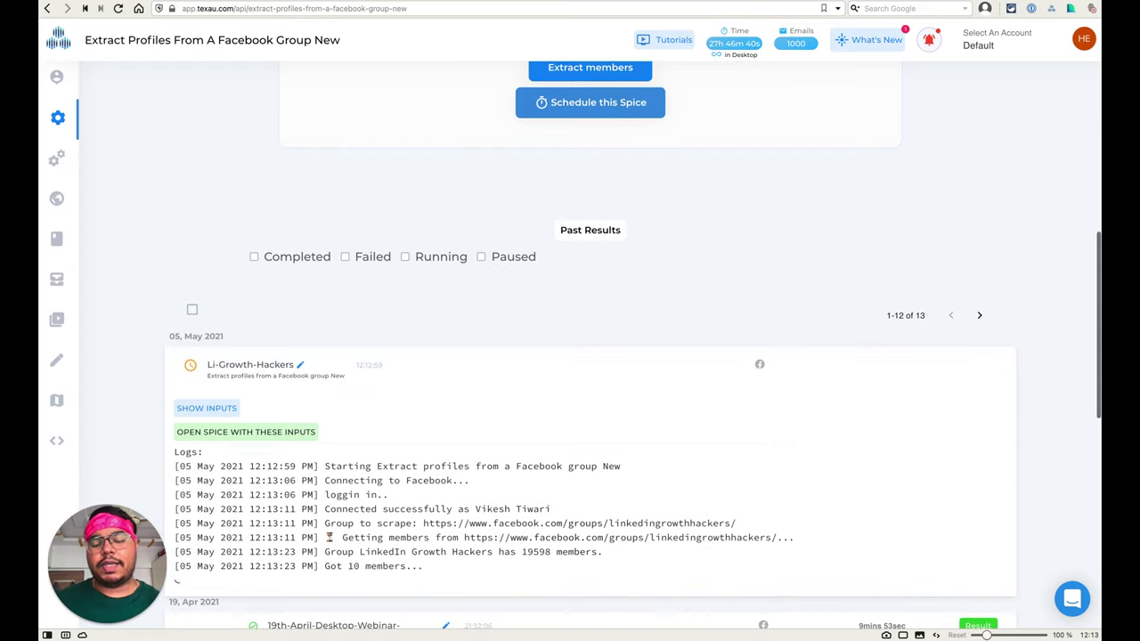
scroll(355, 566, down, 1)
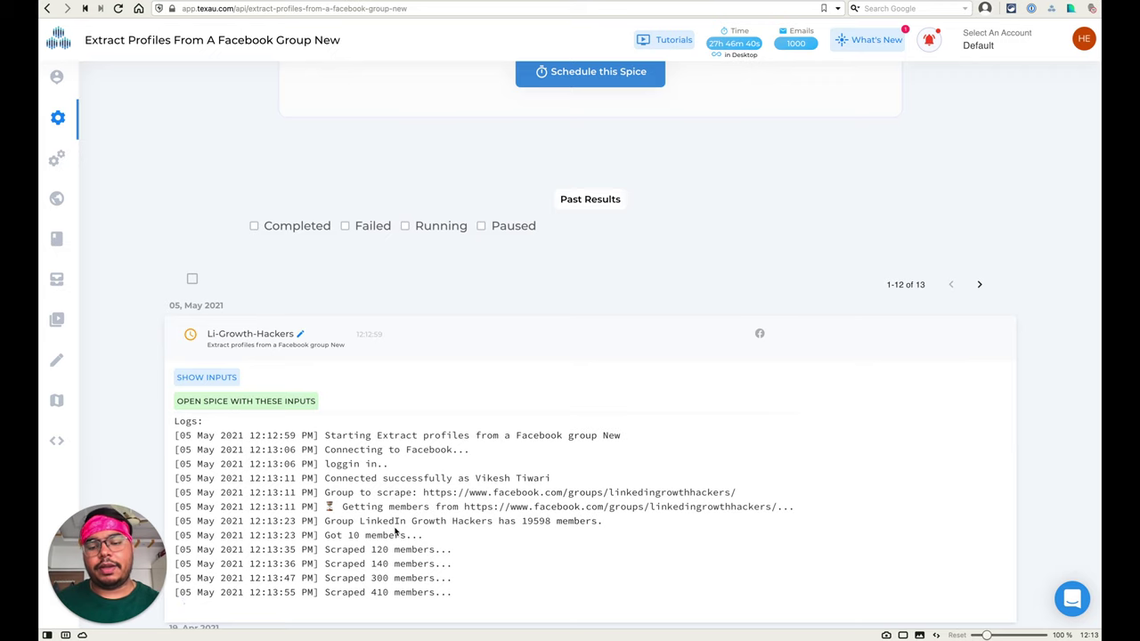
scroll(399, 507, up, 2)
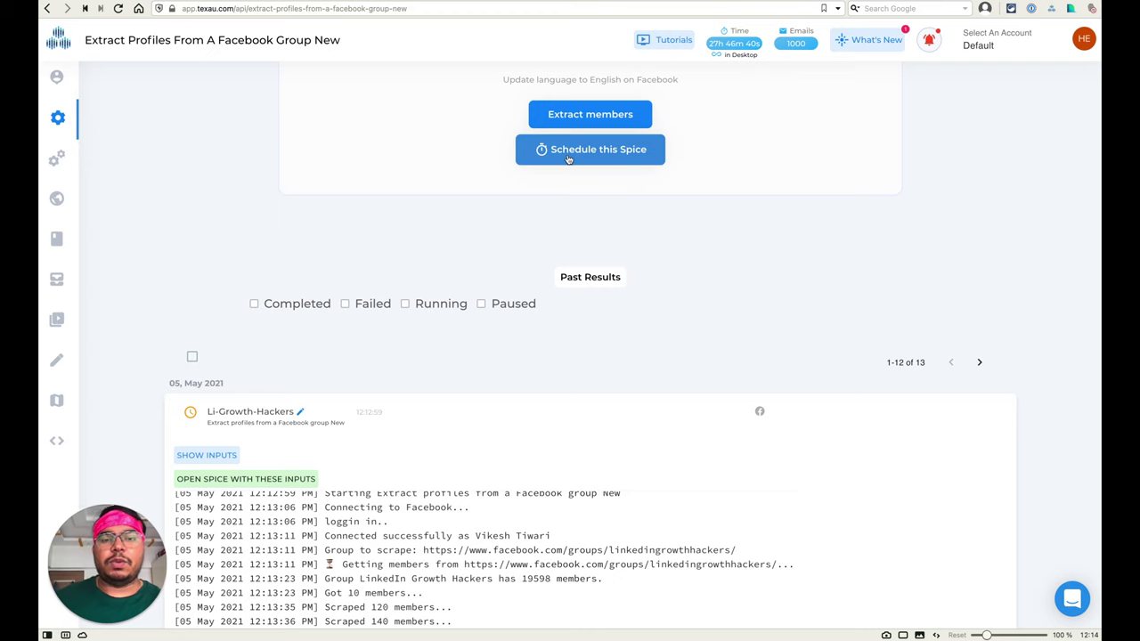
scroll(569, 159, down, 2)
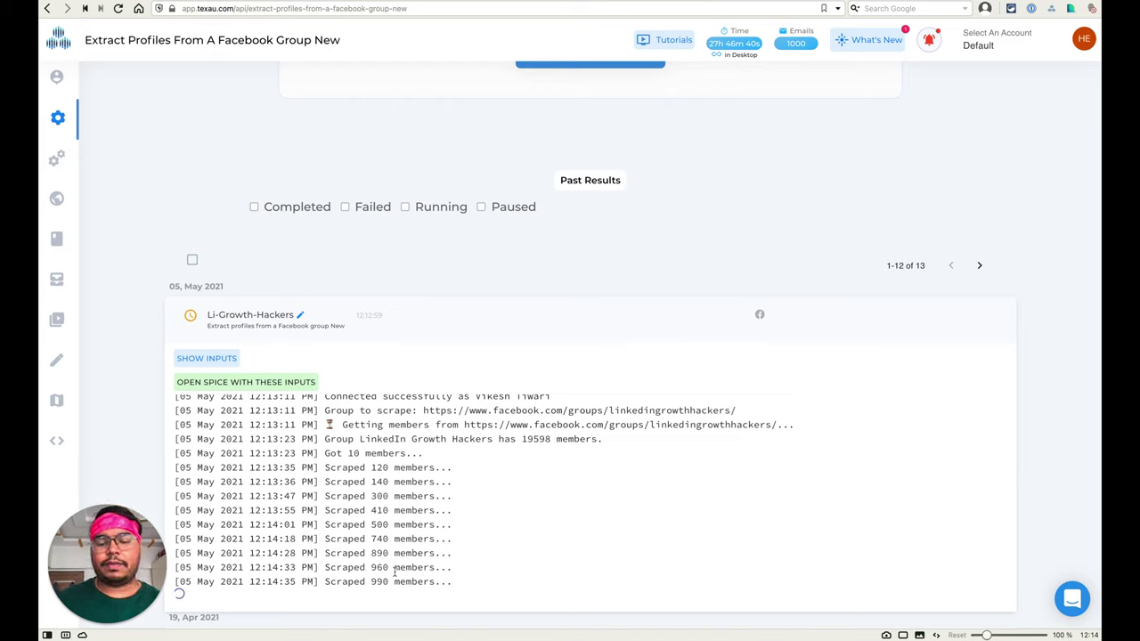
- Collapse the Li-Growth-Hackers log and view the result table of the 19th-April-Desktop-Webinar-AppSumo-buy-sell-group run
click(470, 342)
scroll(468, 339, up, 3)
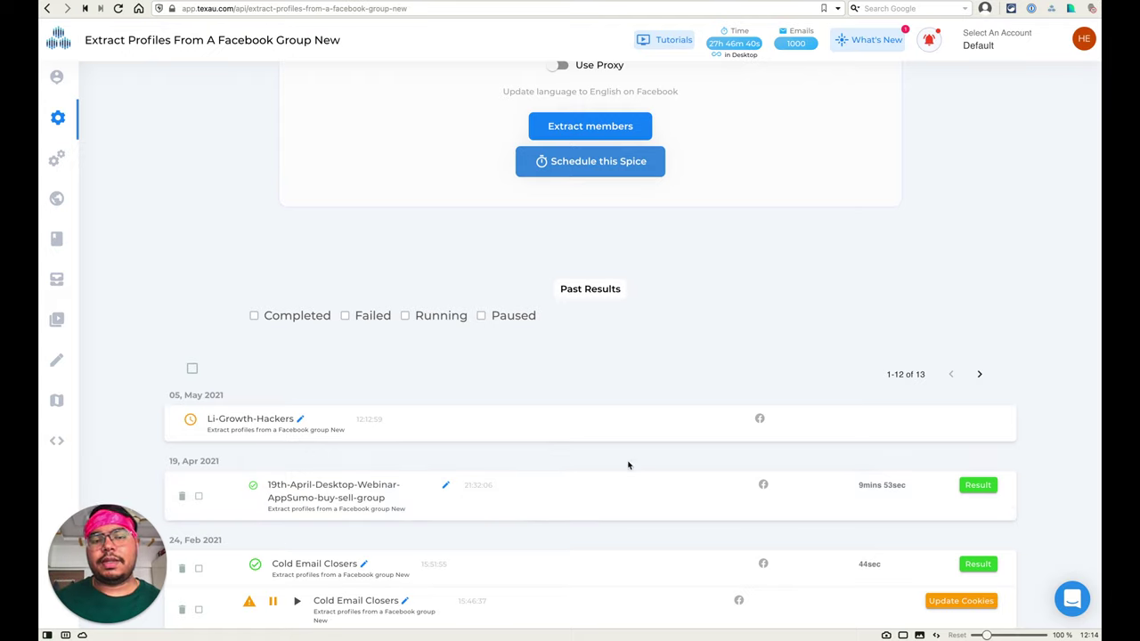
click(985, 488)
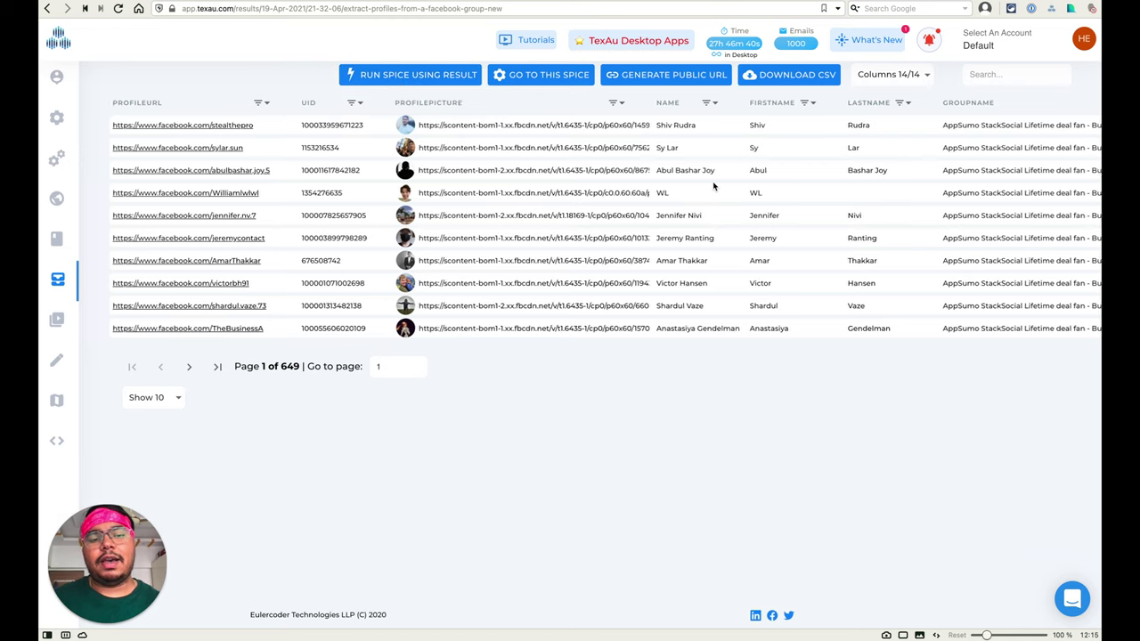
scroll(682, 151, right, 2)
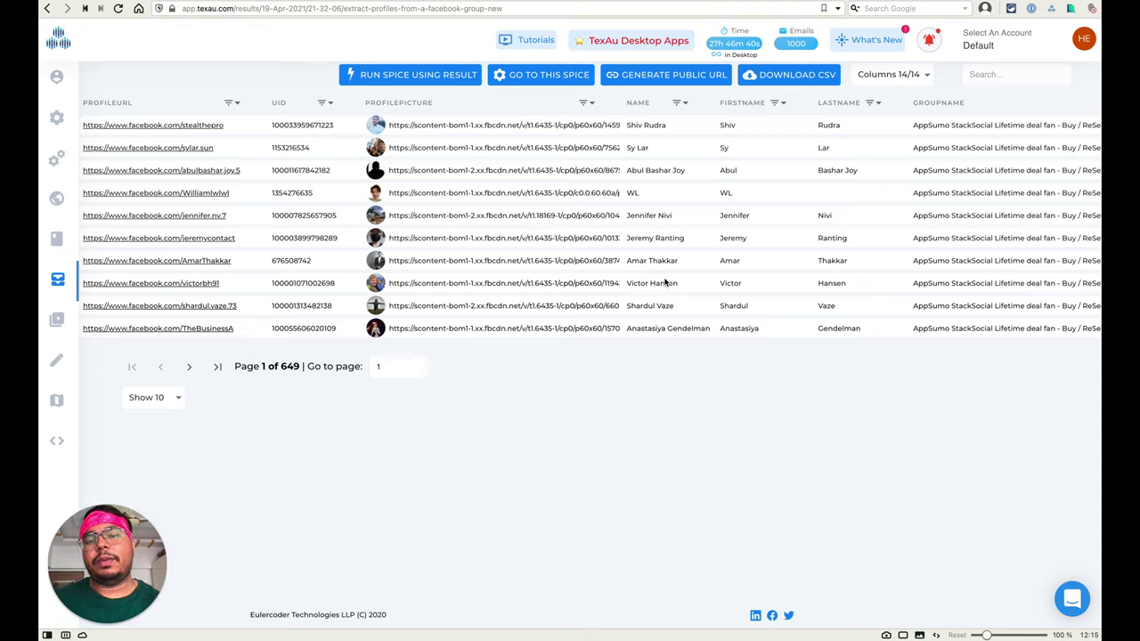
- Set up a spice run on these results, choosing the LinkedIn platform and the Find a LinkedIn profile spice
click(437, 77)
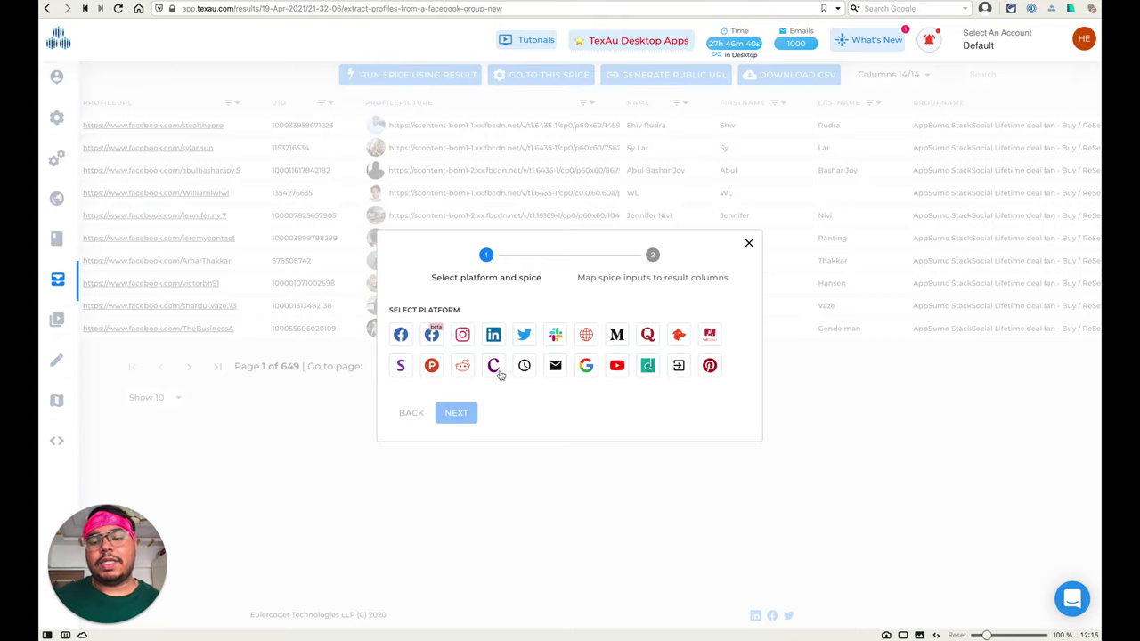
click(494, 342)
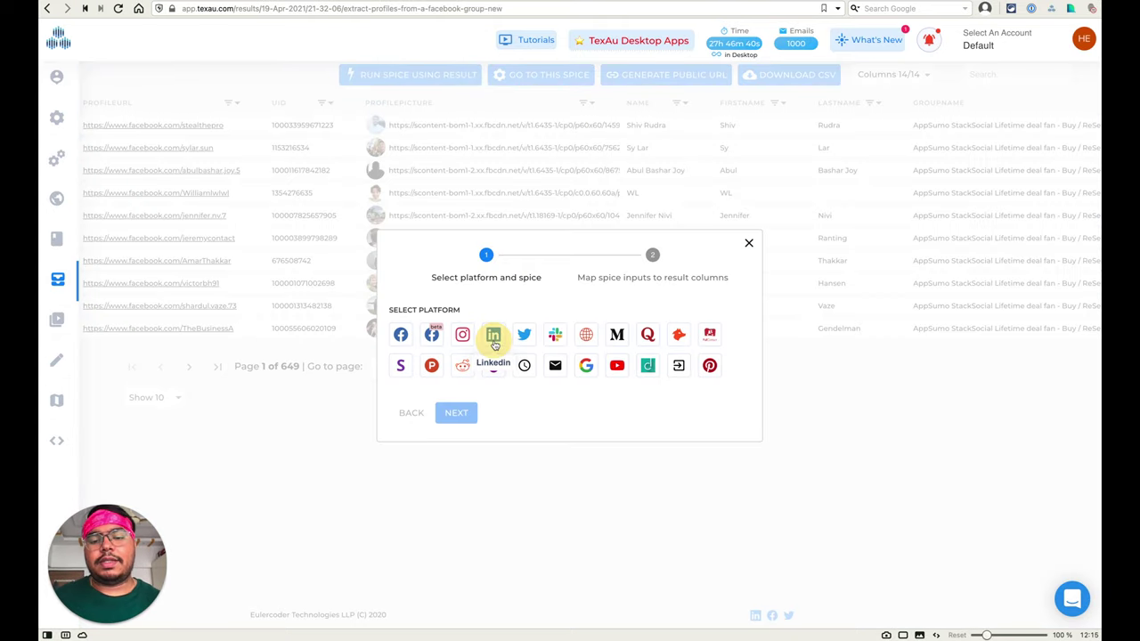
click(464, 390)
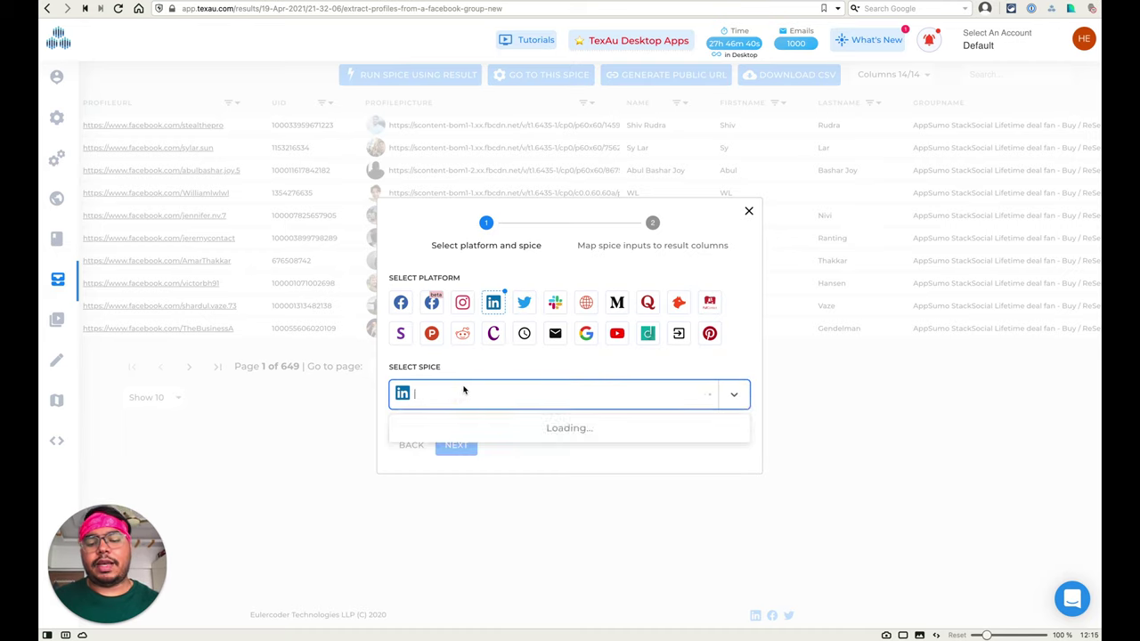
text(find)
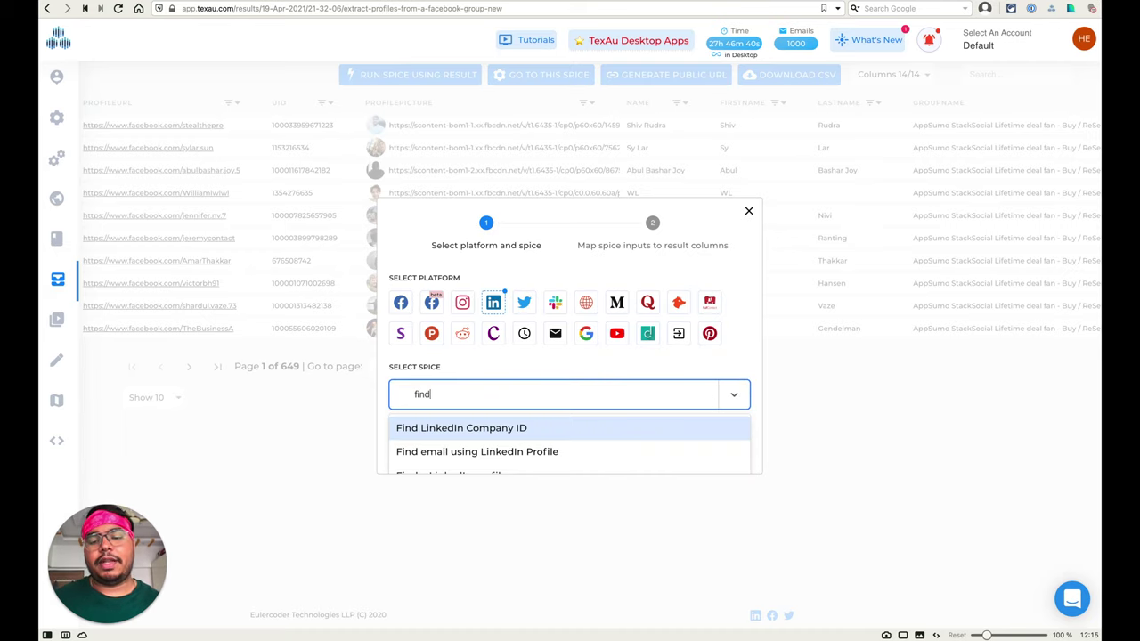
scroll(445, 450, down, 1)
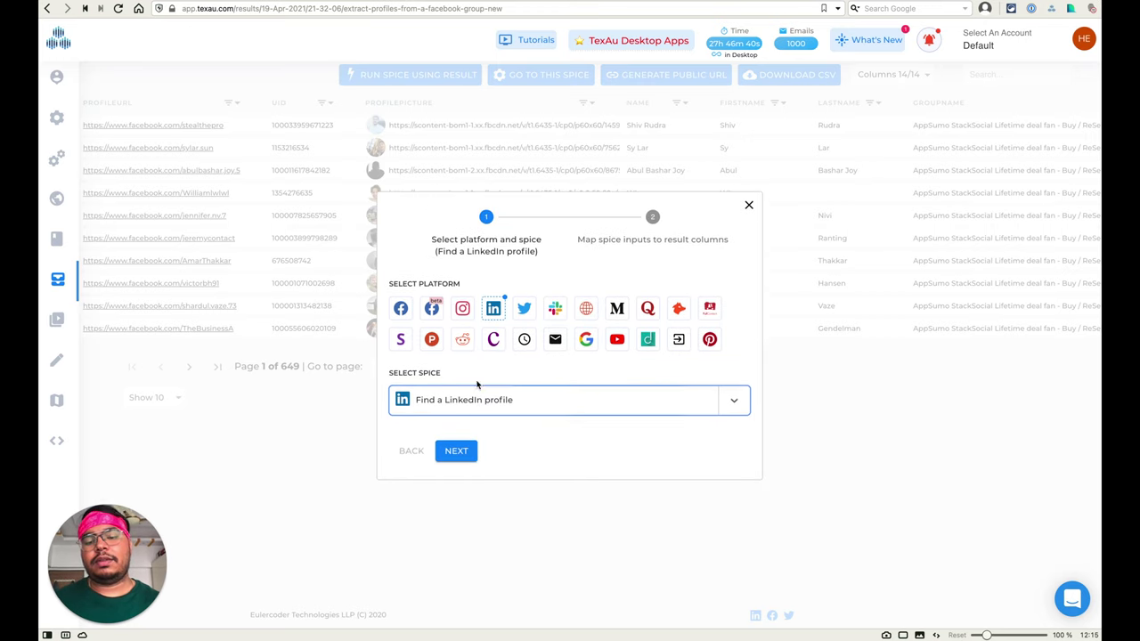
click(456, 450)
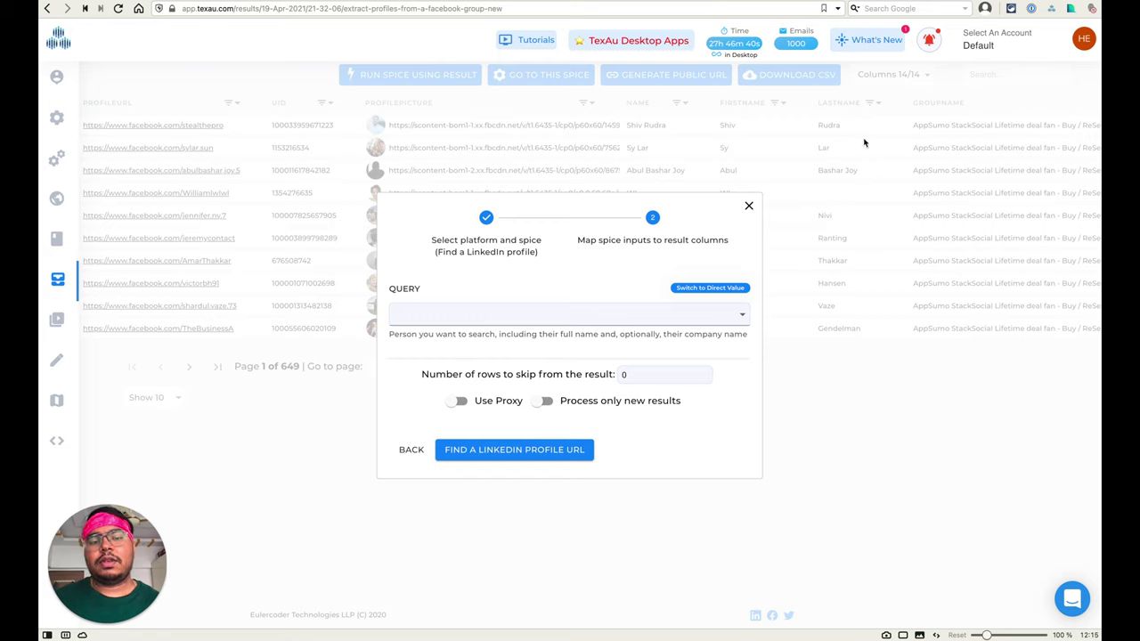
- Map the spice's query input to the name column, then close the setup without running it
click(567, 318)
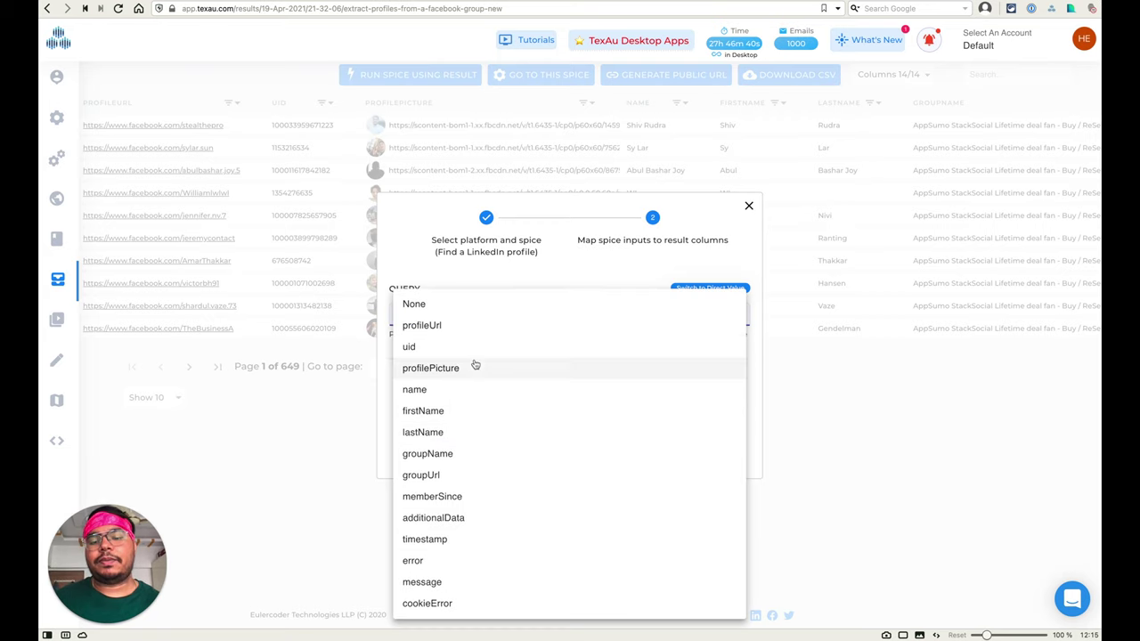
click(443, 391)
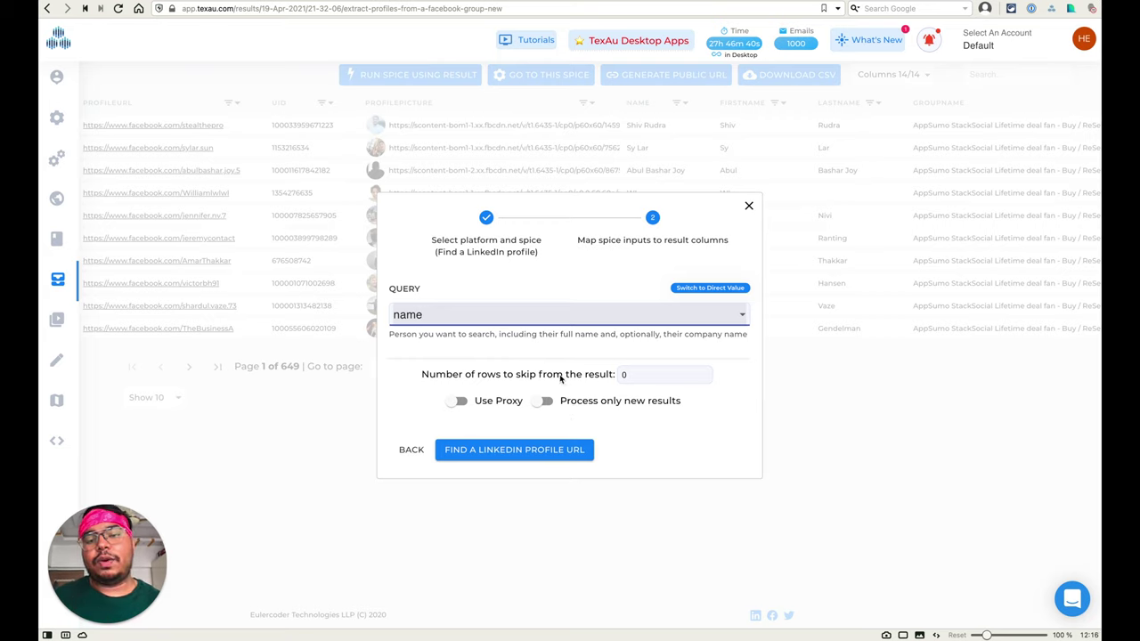
click(749, 206)
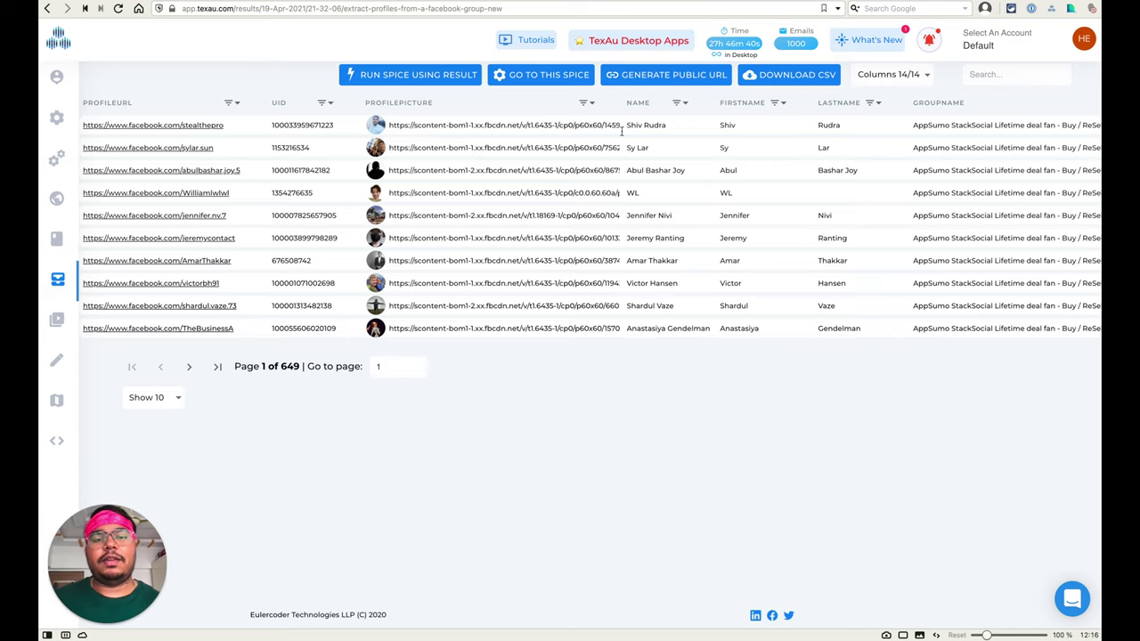
- Return from the results to the Facebook group spice and reopen the Li-Growth-Hackers run's log
click(547, 78)
scroll(335, 443, down, 5)
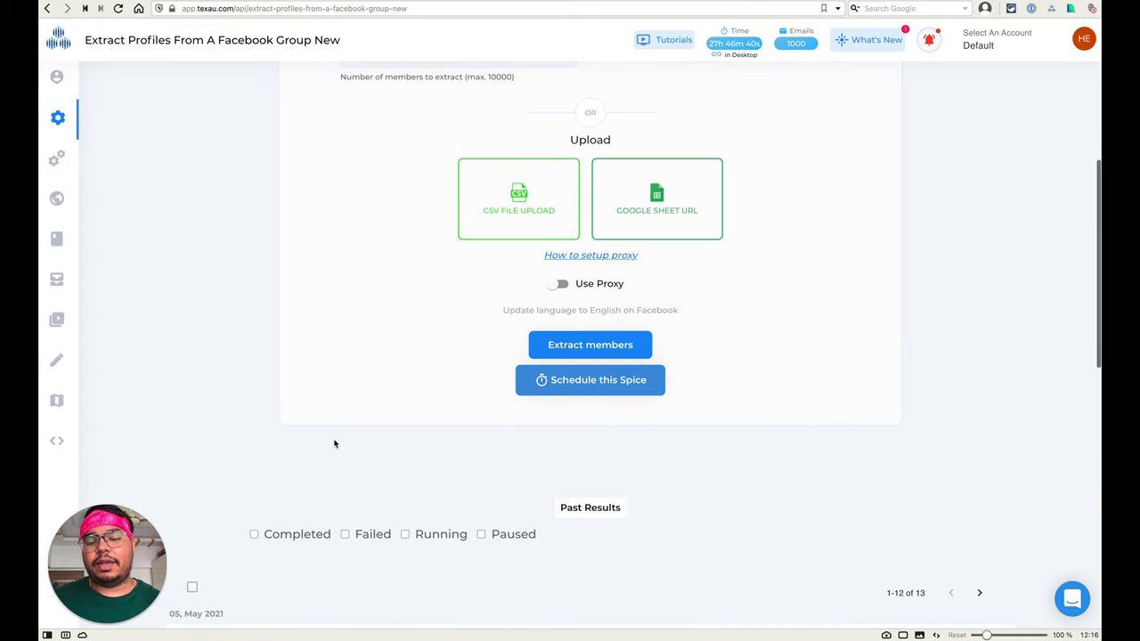
scroll(333, 450, down, 3)
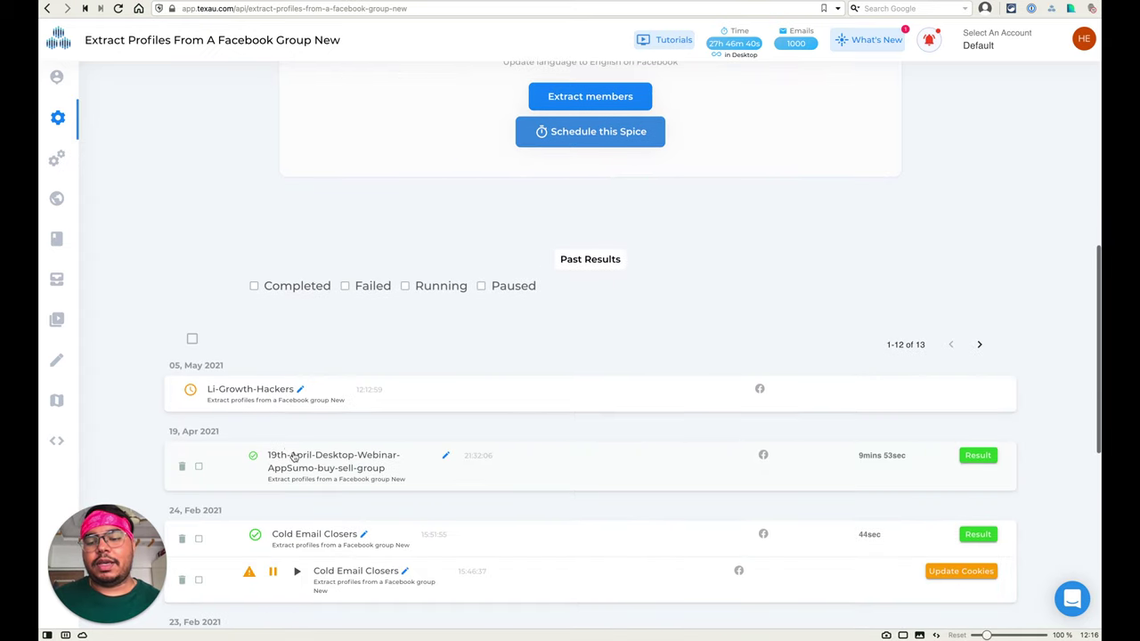
click(260, 403)
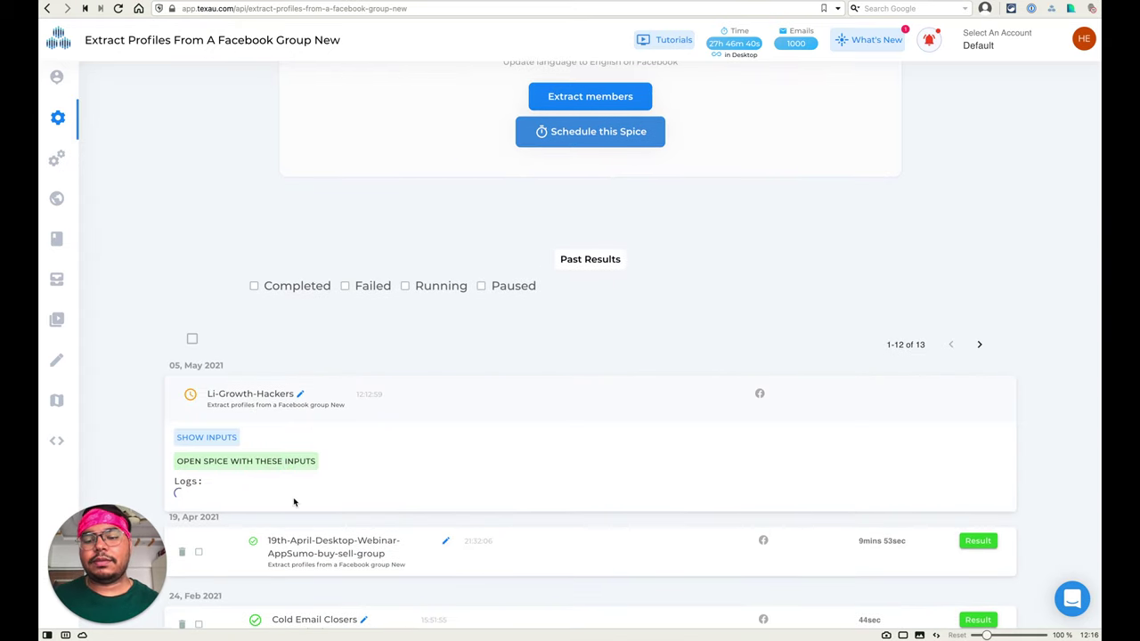
- Read through the Li-Growth-Hackers run's log down to its most recent scraping entries
scroll(294, 502, down, 1)
scroll(307, 498, down, 10)
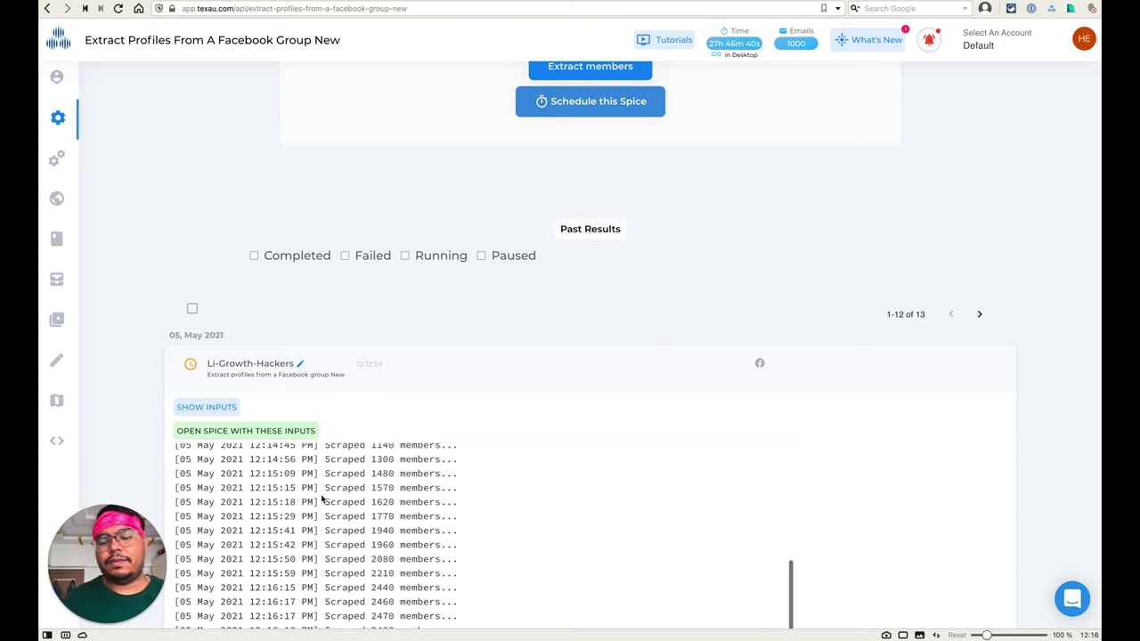
scroll(320, 499, down, 3)
scroll(319, 499, up, 1)
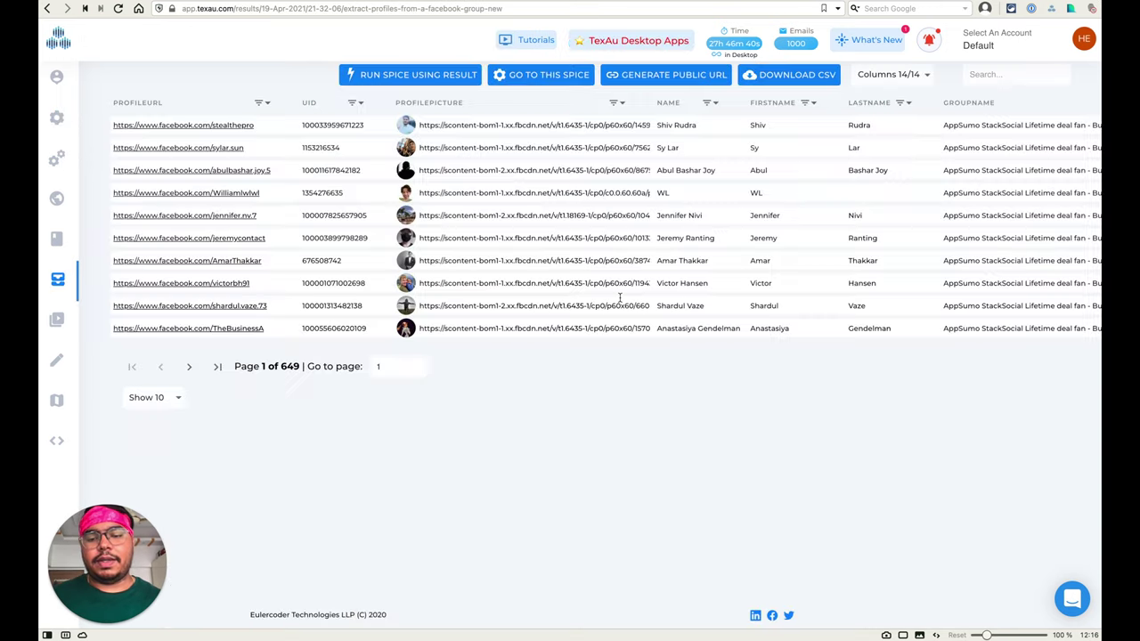
- Generate a public URL for the 19 April 2021 run's results and create a blank Google Sheets spreadsheet in a new tab
click(643, 82)
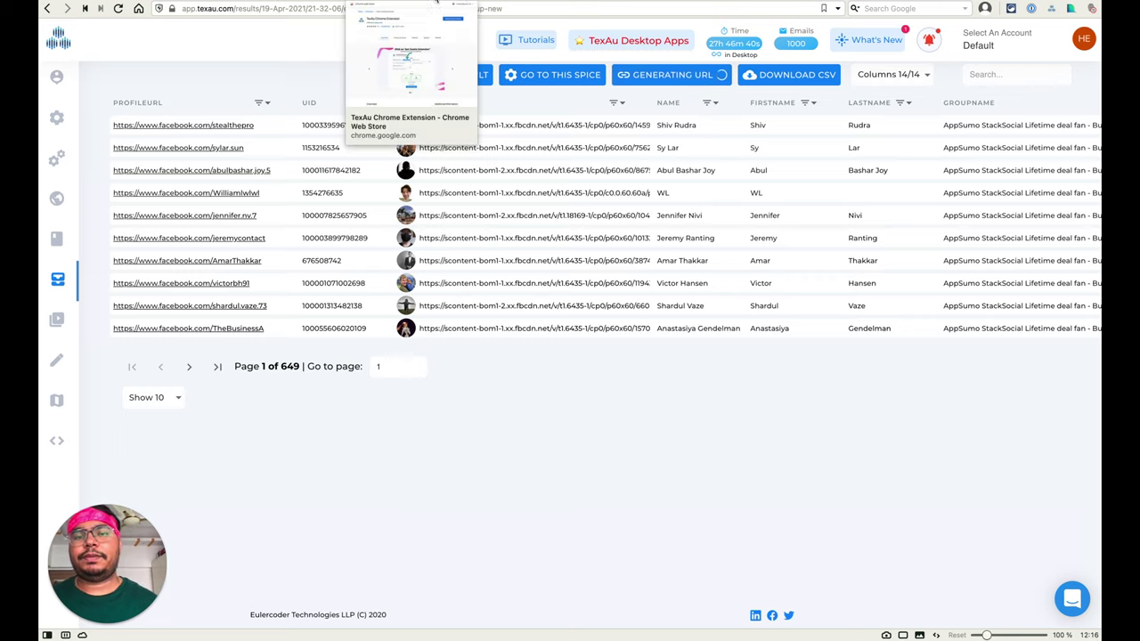
key(ctrl+t)
text(h)
key(BackSpace)
key(BackSpace)
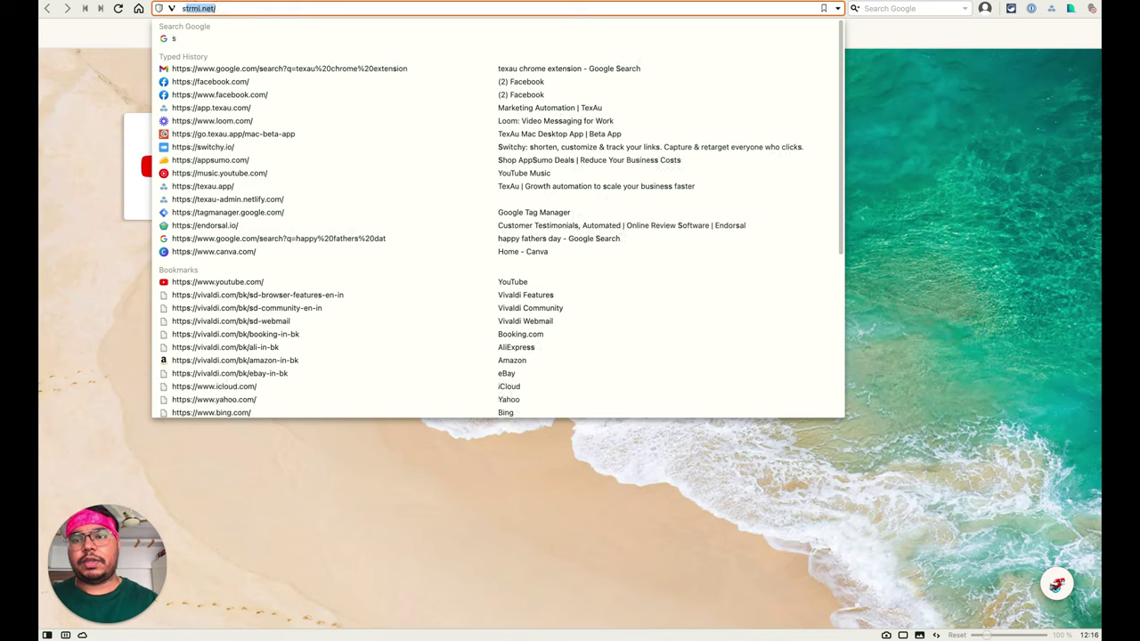
text(sheets)
key(Return)
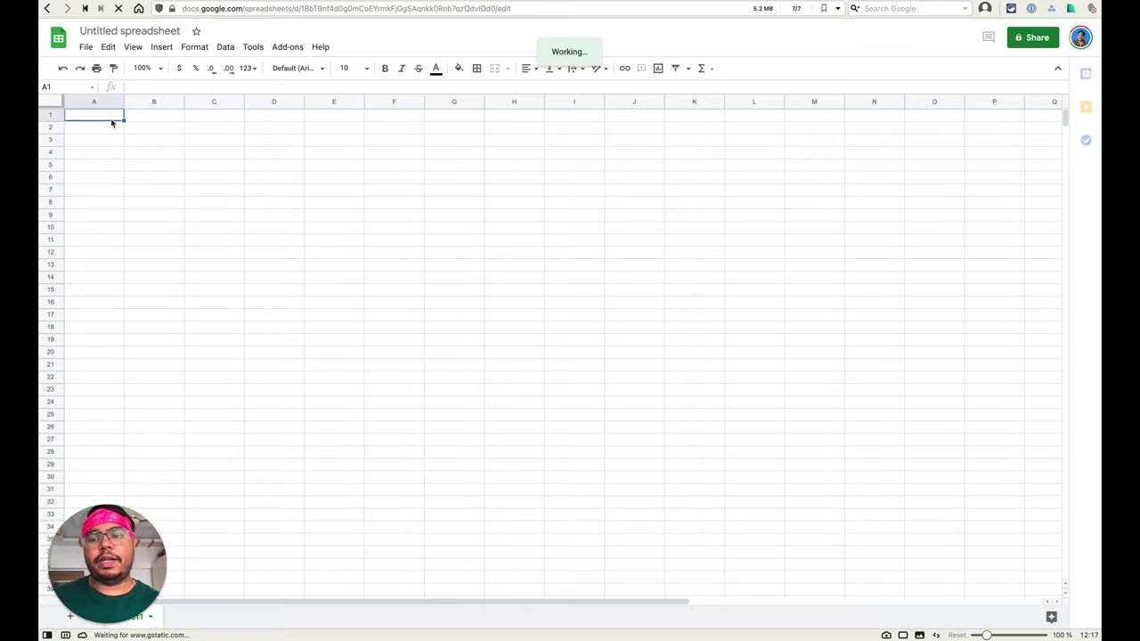
text(=)
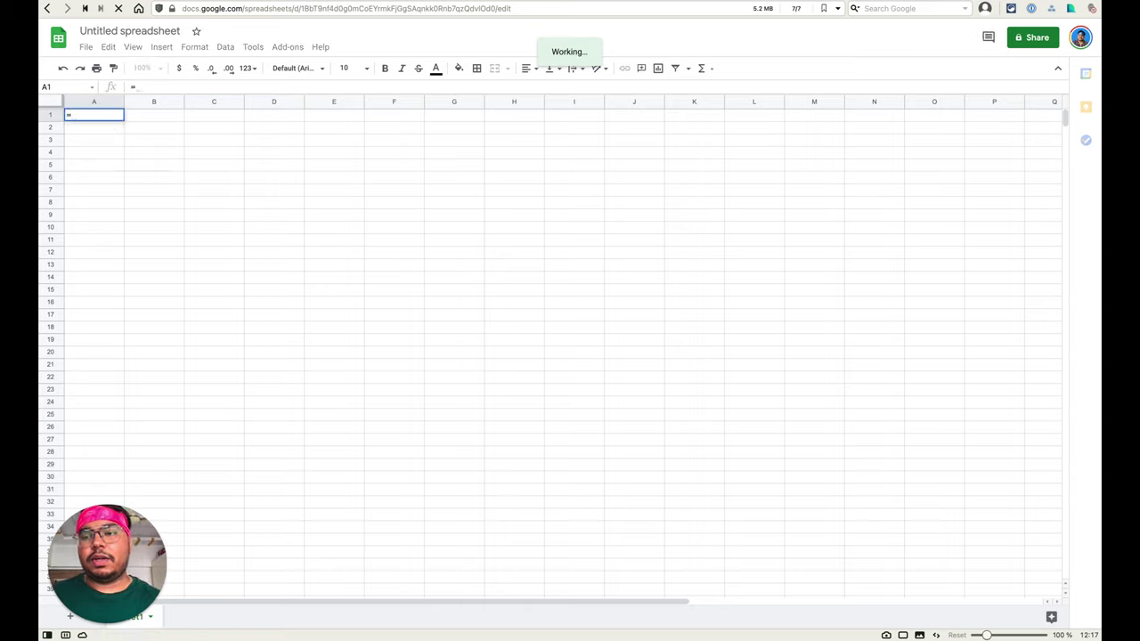
text(IMPORT)
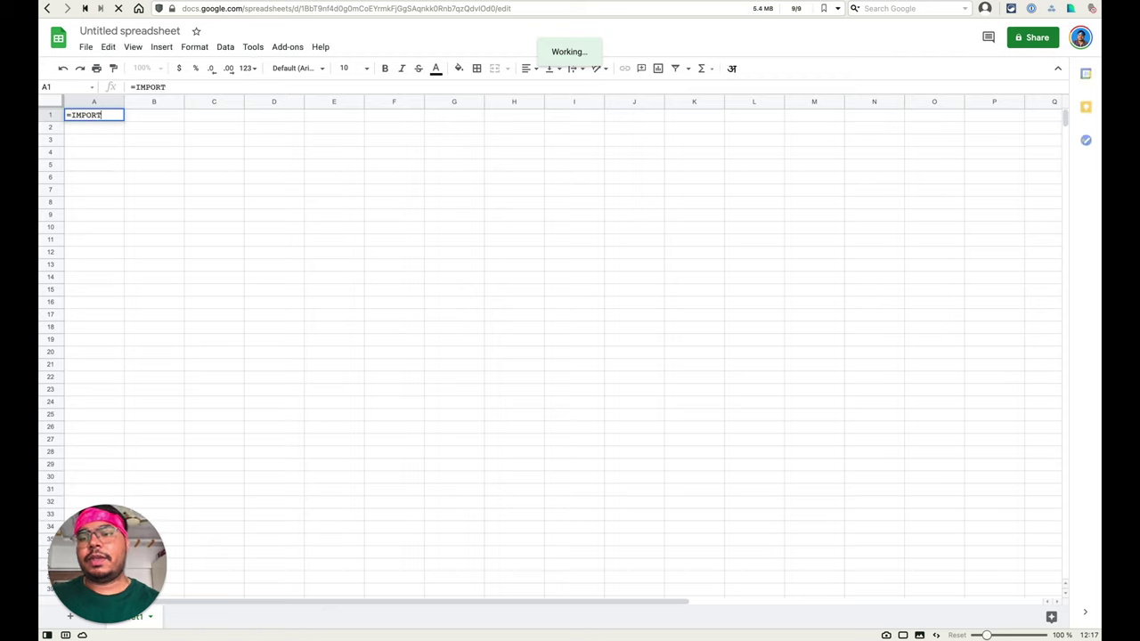
text(DA)
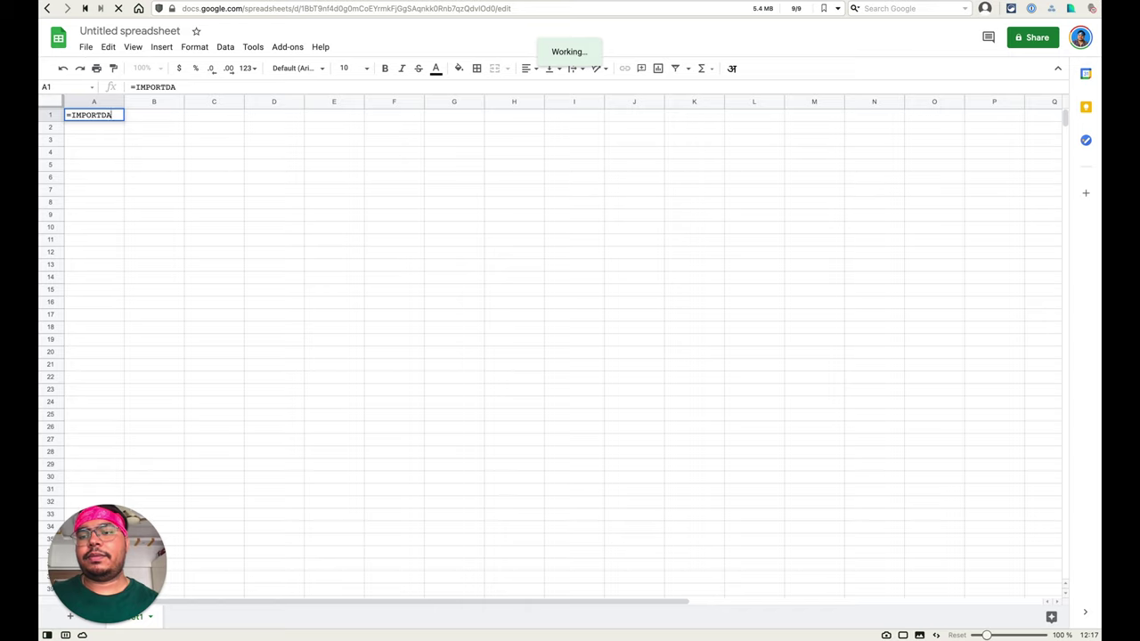
key(BackSpace)
key(BackSpace)
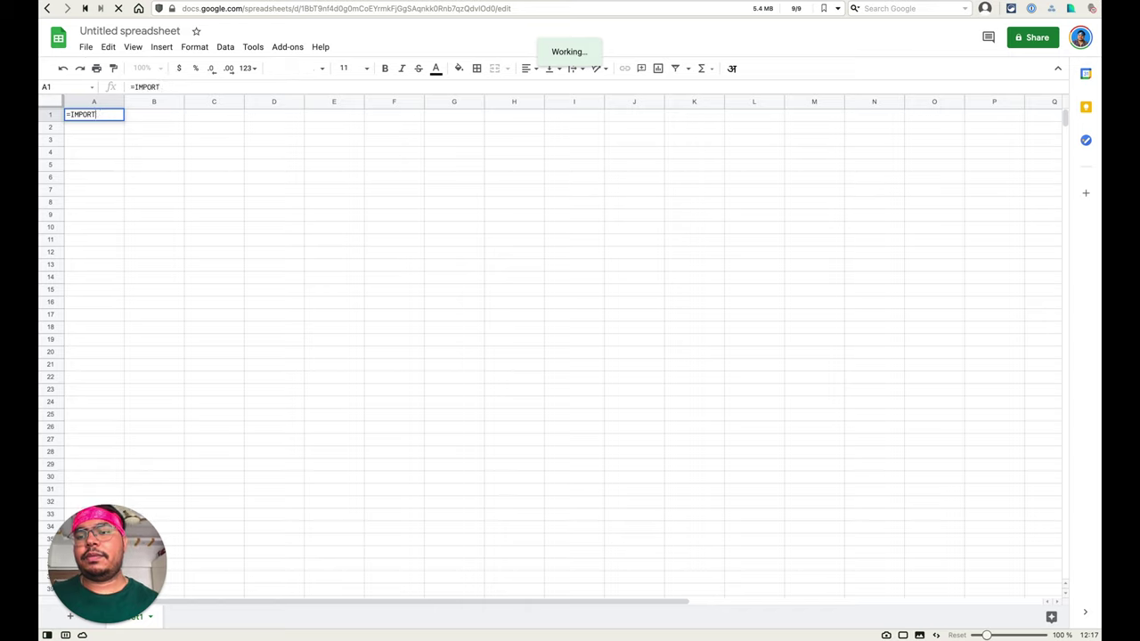
text(DA)
key(BackSpace)
key(BackSpace)
key(BackSpace)
key(BackSpace)
key(BackSpace)
key(BackSpace)
key(BackSpace)
key(BackSpace)
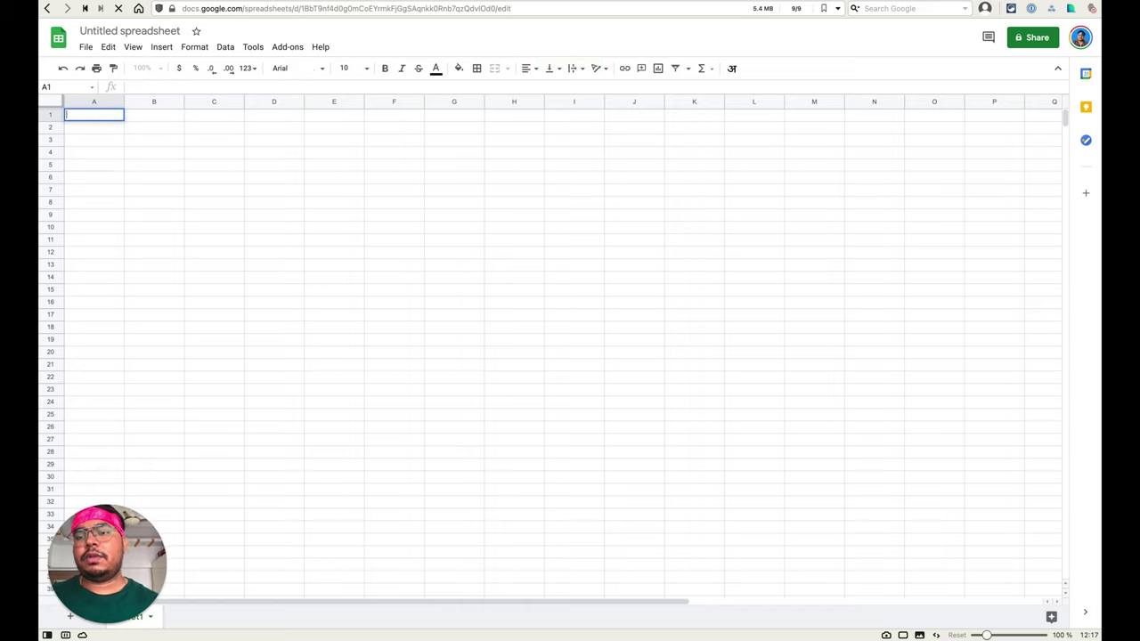
text(import)
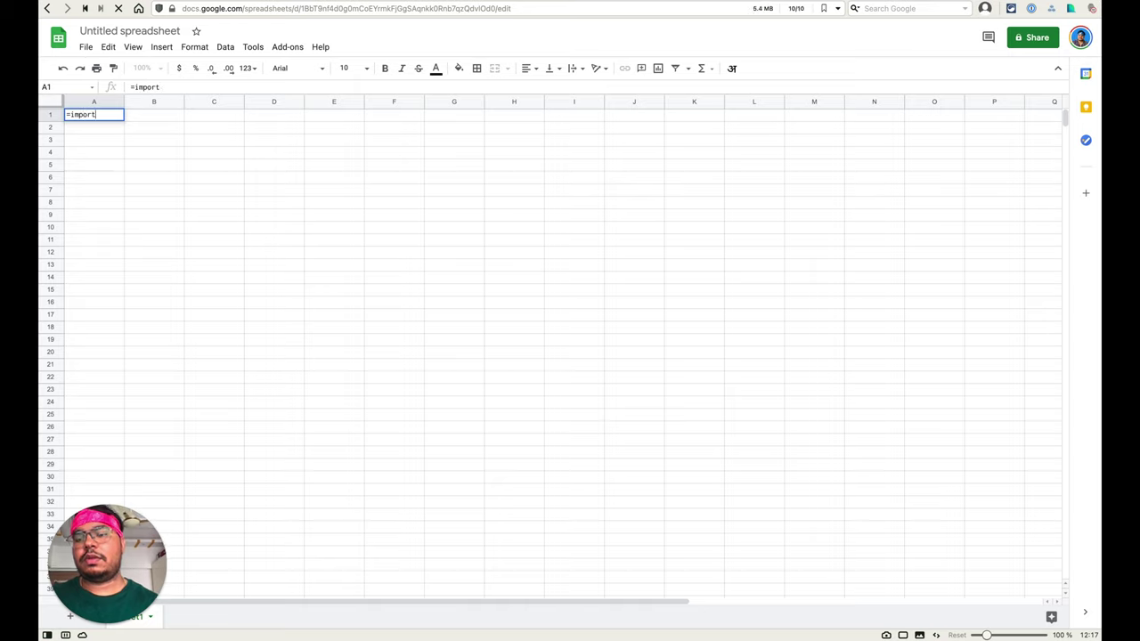
text(data)
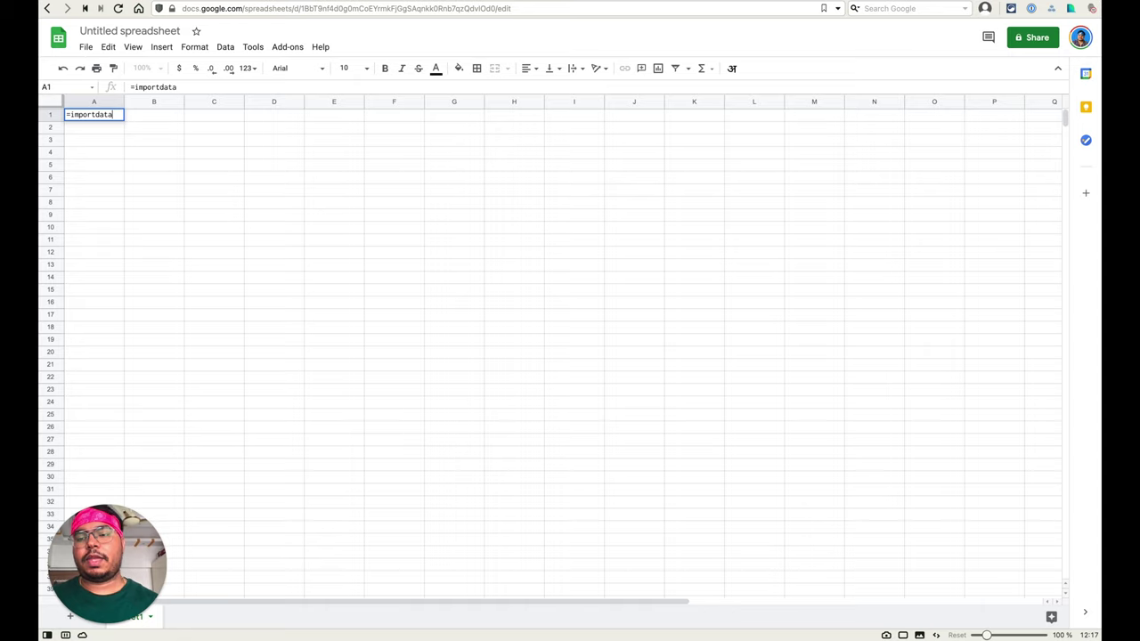
key(Escape)
click(120, 189)
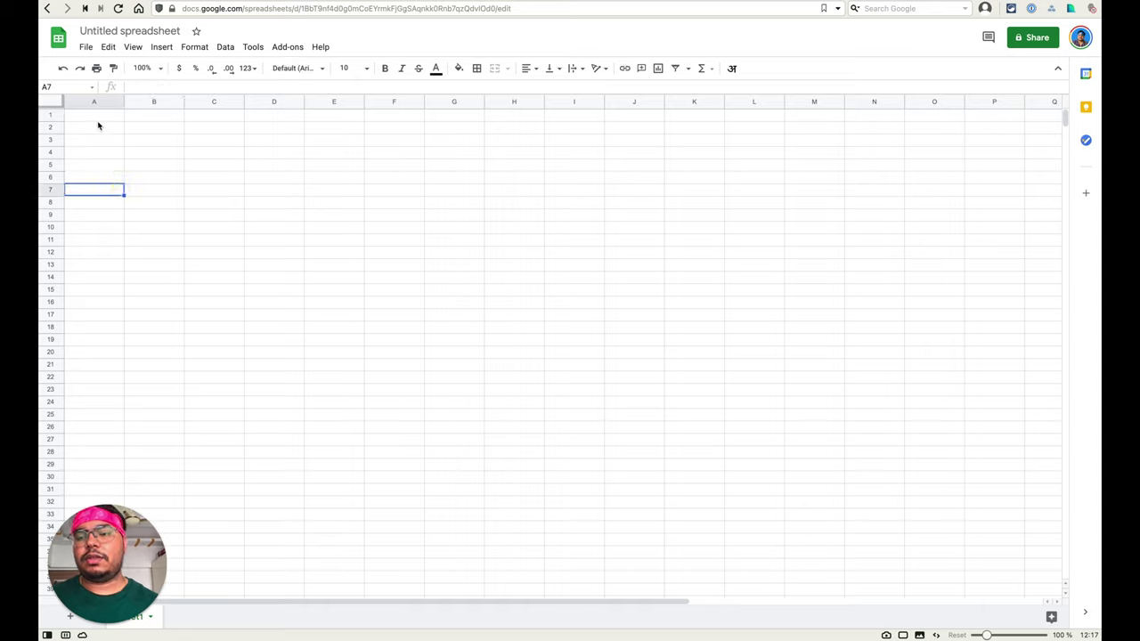
- Start an IMPORTDATA formula with an opening quotation mark in cell A1, and undo the pasted Facebook group members link
click(91, 114)
text(=imprt)
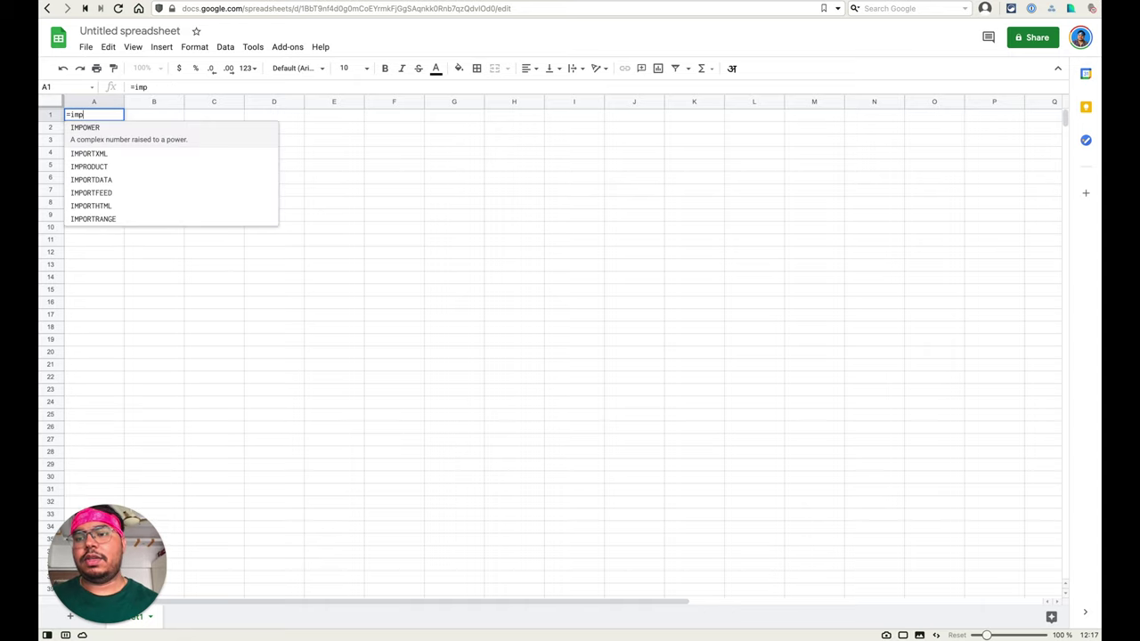
key(BackSpace)
key(BackSpace)
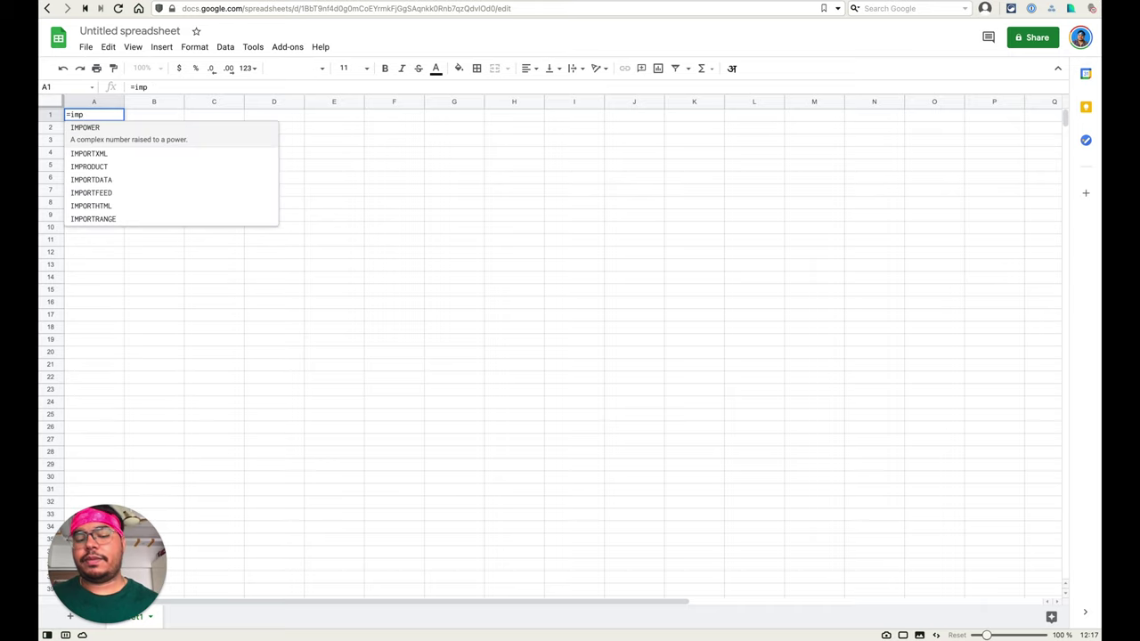
text(ort)
key(Down)
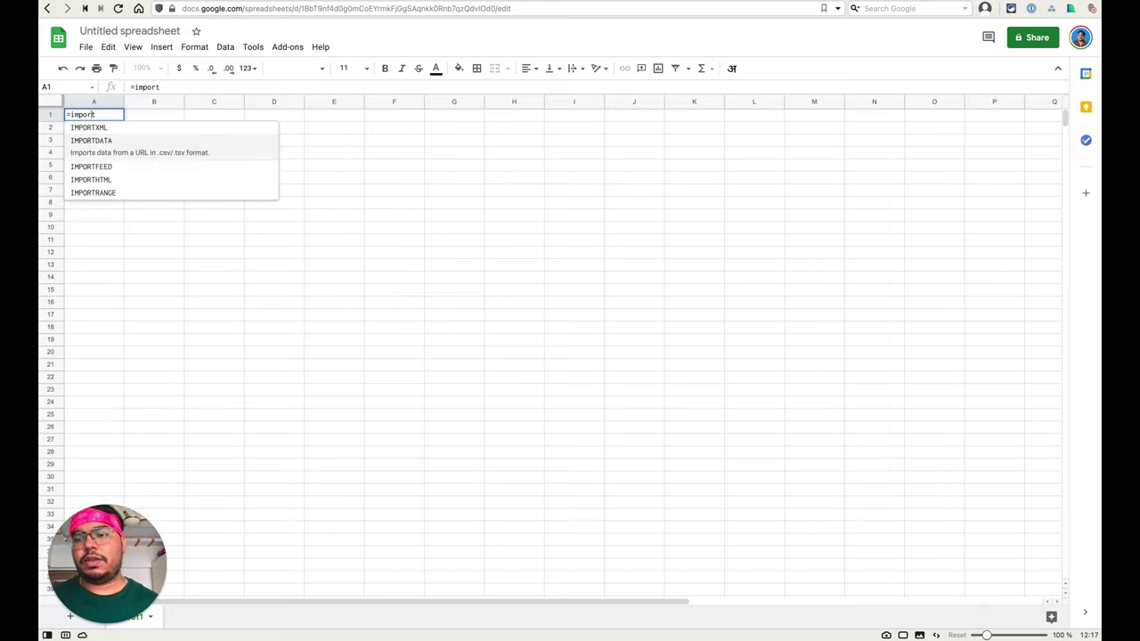
key(Tab)
text(")
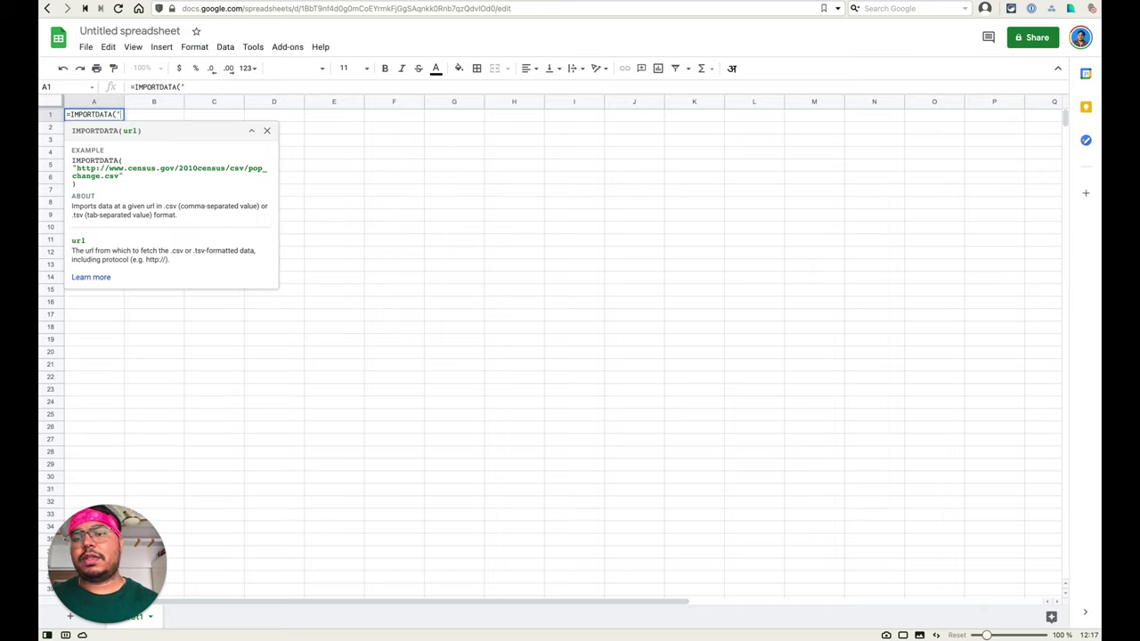
text(https://www.facebook.com/groups/linkedingrowthhackers/members)
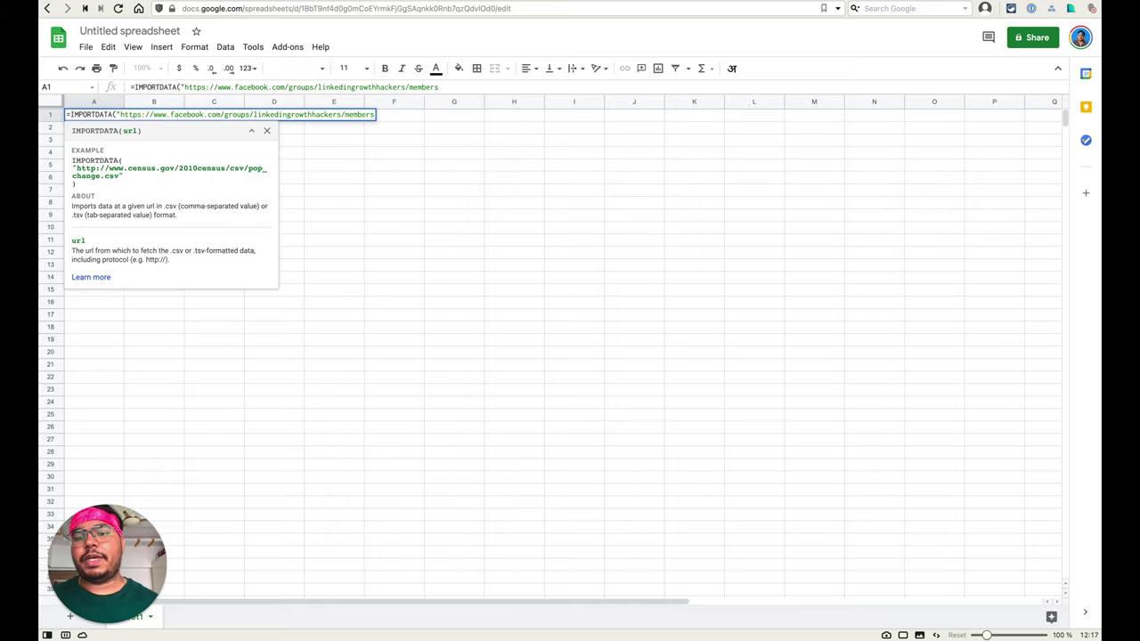
key(ctrl+z)
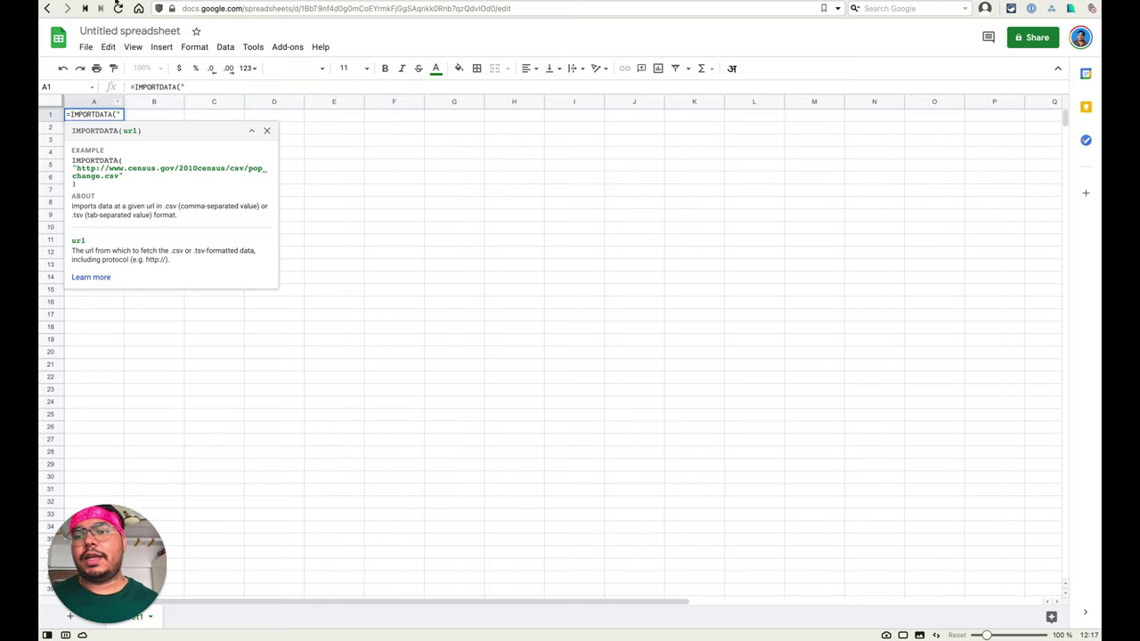
- Copy the public URL of the 19 April results from TexAu, complete A1's IMPORTDATA formula with it in the spreadsheet, and inspect the cell
key(ctrl+Tab)
click(701, 76)
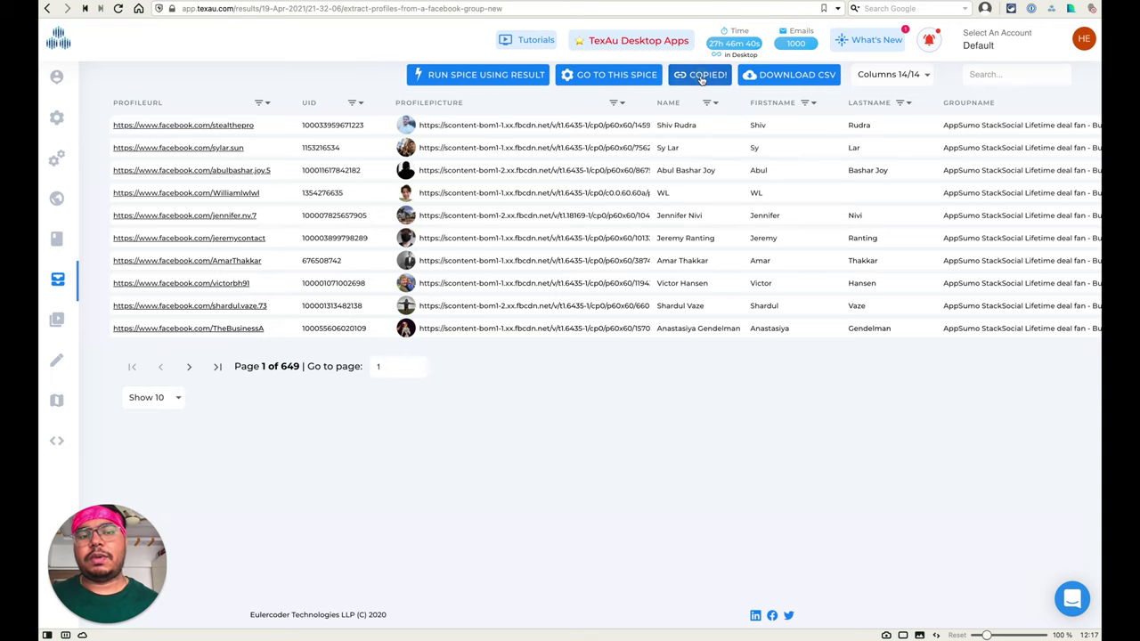
key(ctrl+shift+Tab)
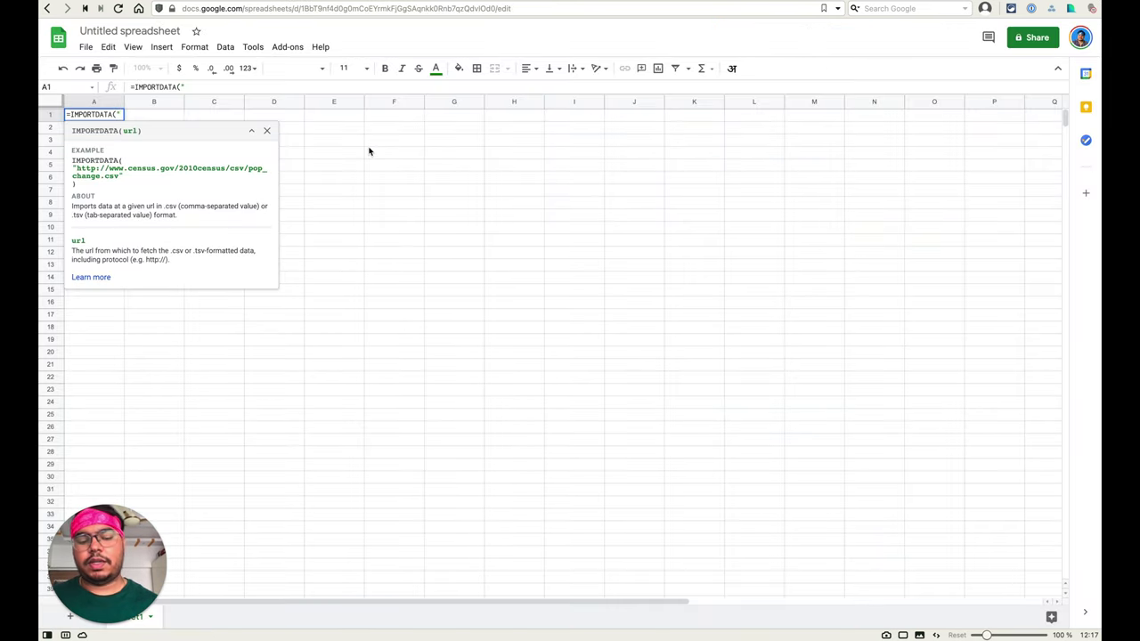
key(ctrl+v)
text(")
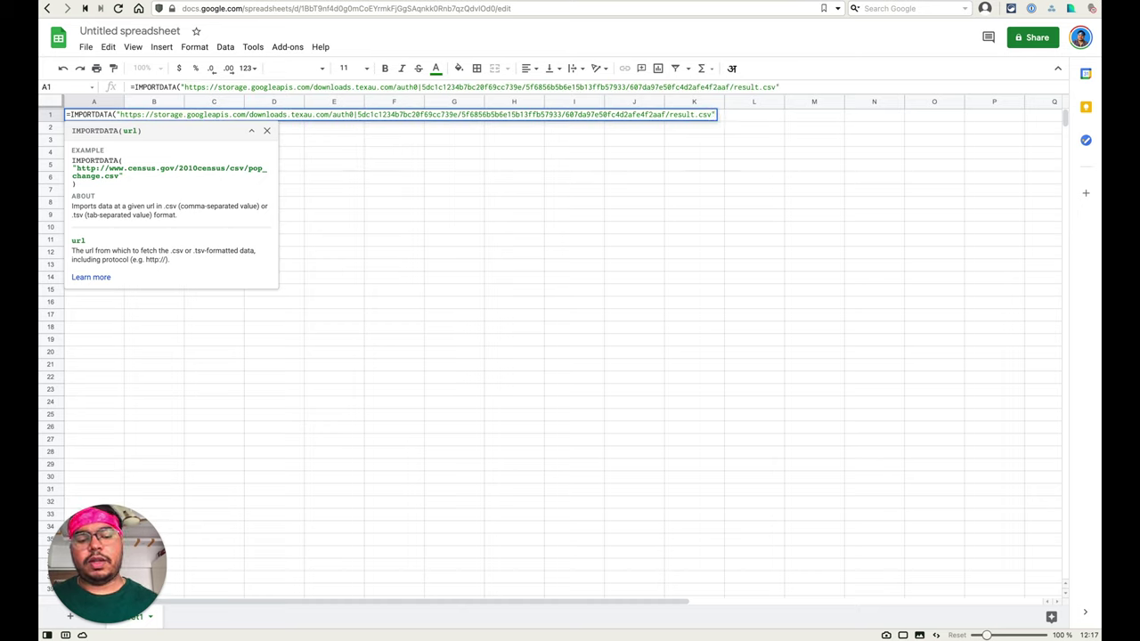
text())
key(Return)
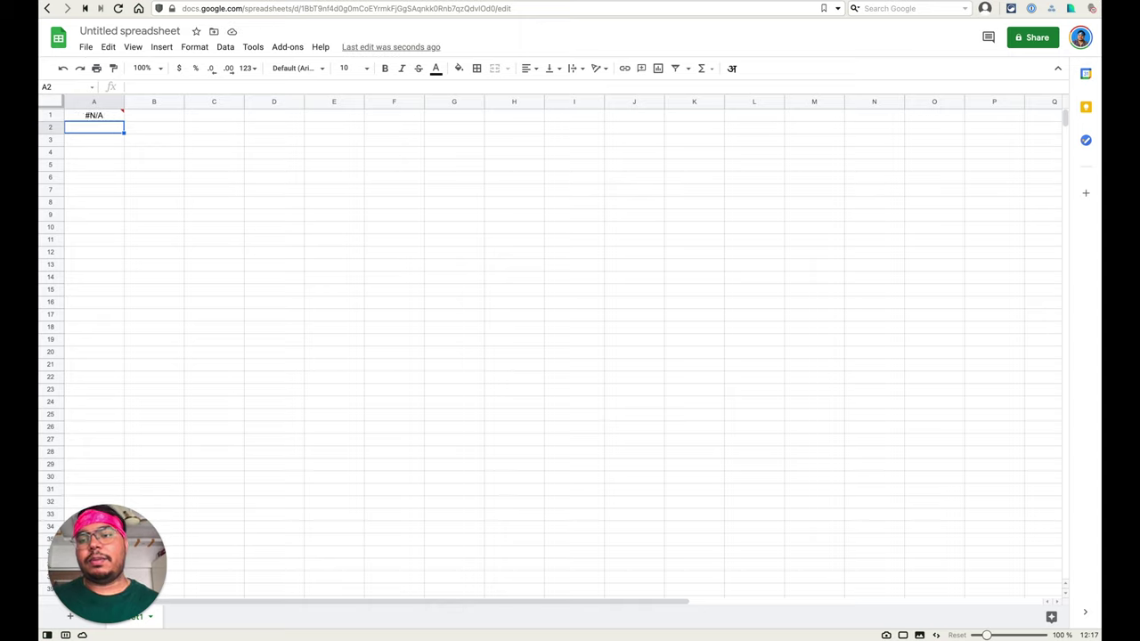
click(93, 115)
mouse_move(104, 119)
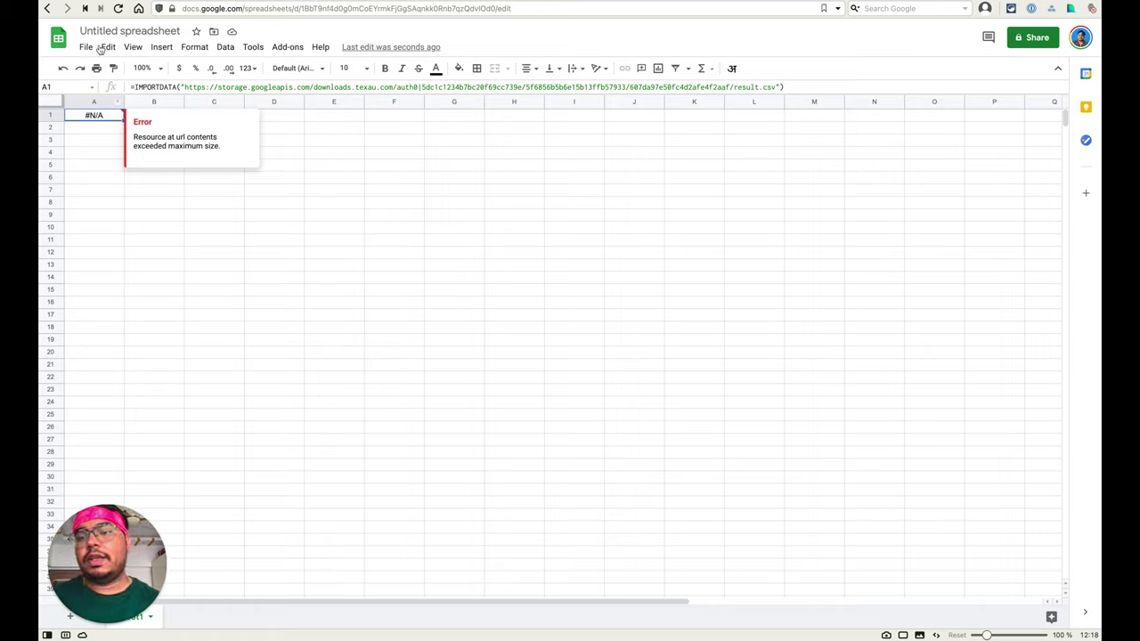
- Switch to TexAu, return to the Facebook group spice and open the result table of the 23 February 2021 run
click(107, 13)
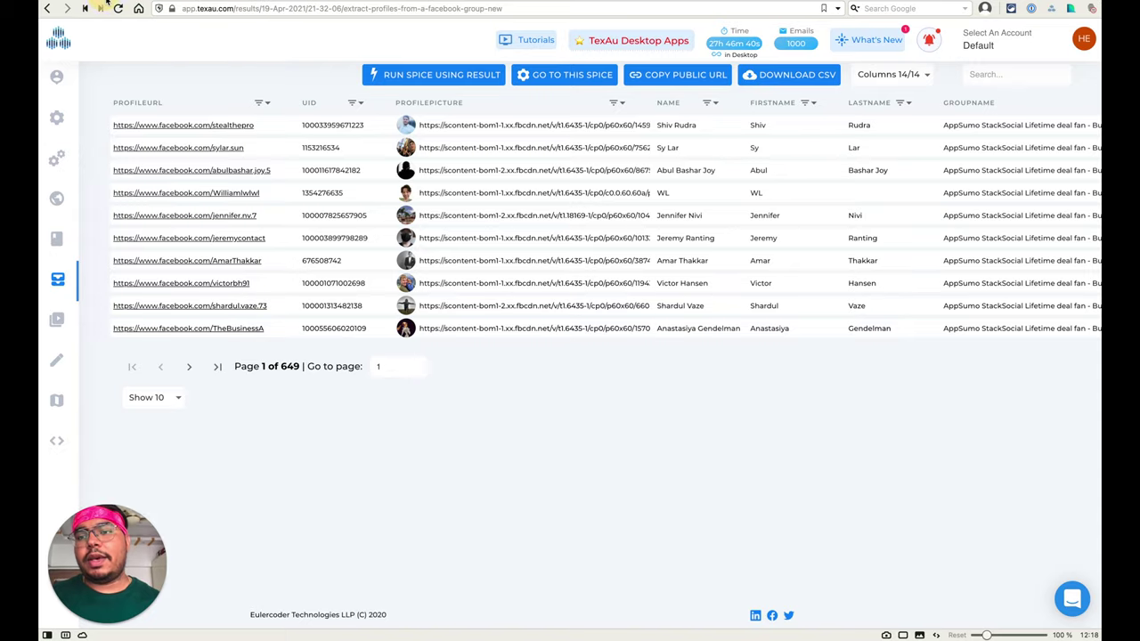
click(537, 77)
scroll(415, 266, down, 15)
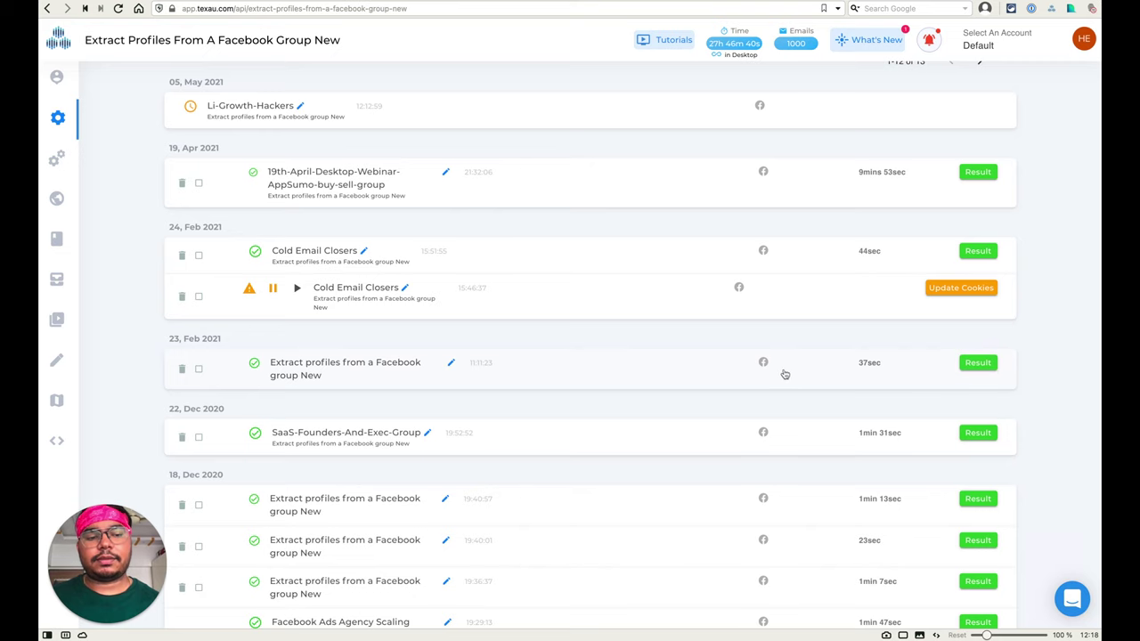
click(372, 362)
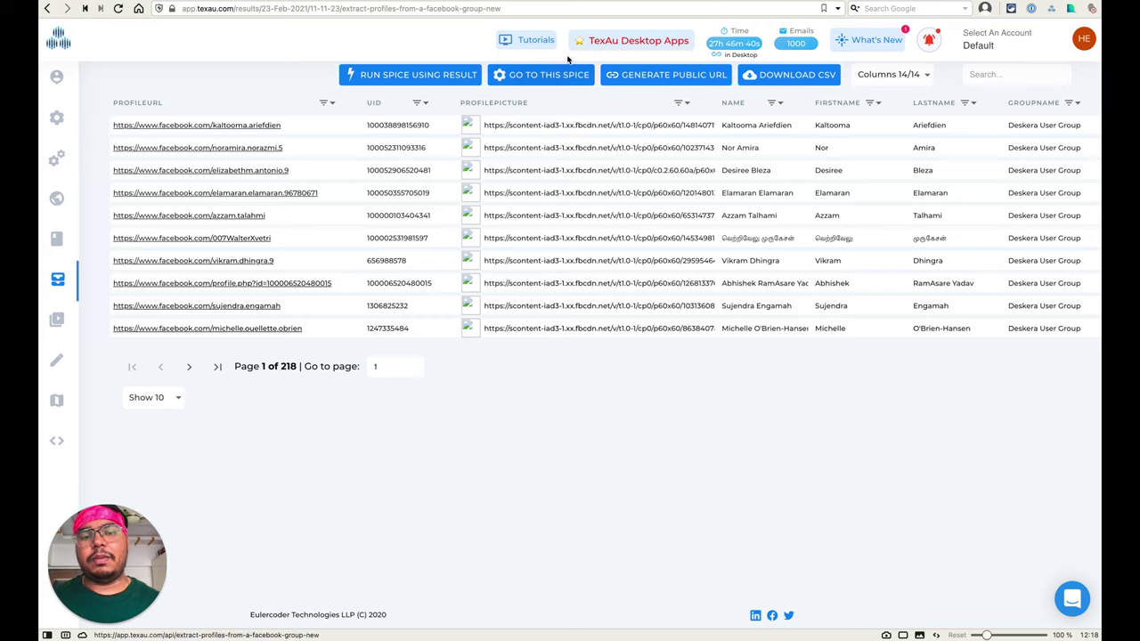
- Generate and copy the public URL of these results, and switch back to the Google Sheets spreadsheet
click(659, 77)
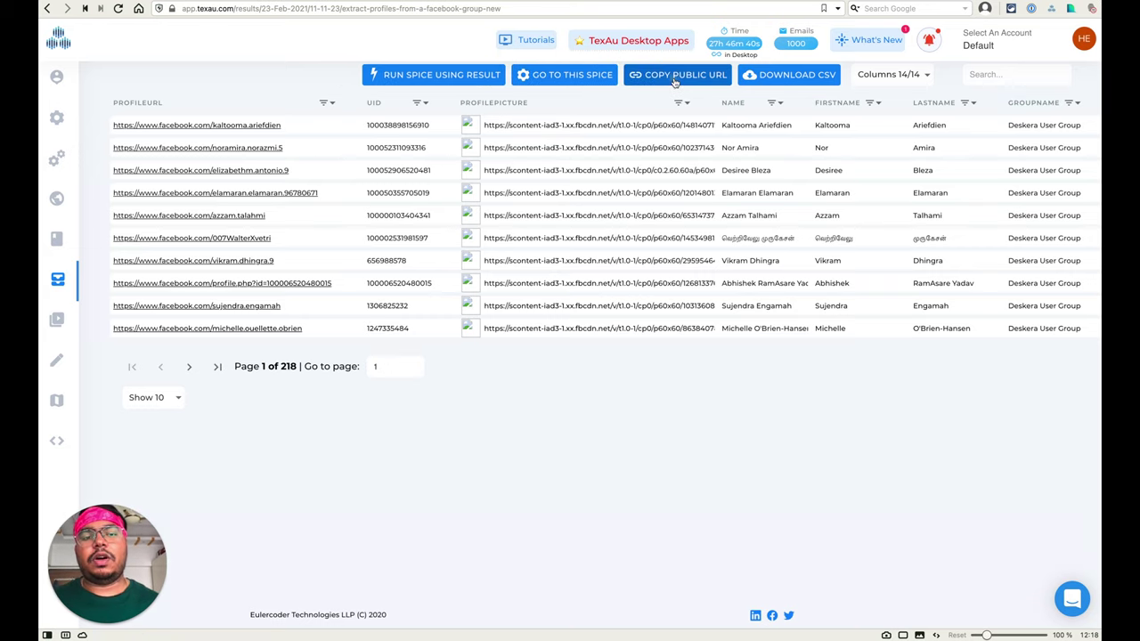
click(674, 79)
click(524, 4)
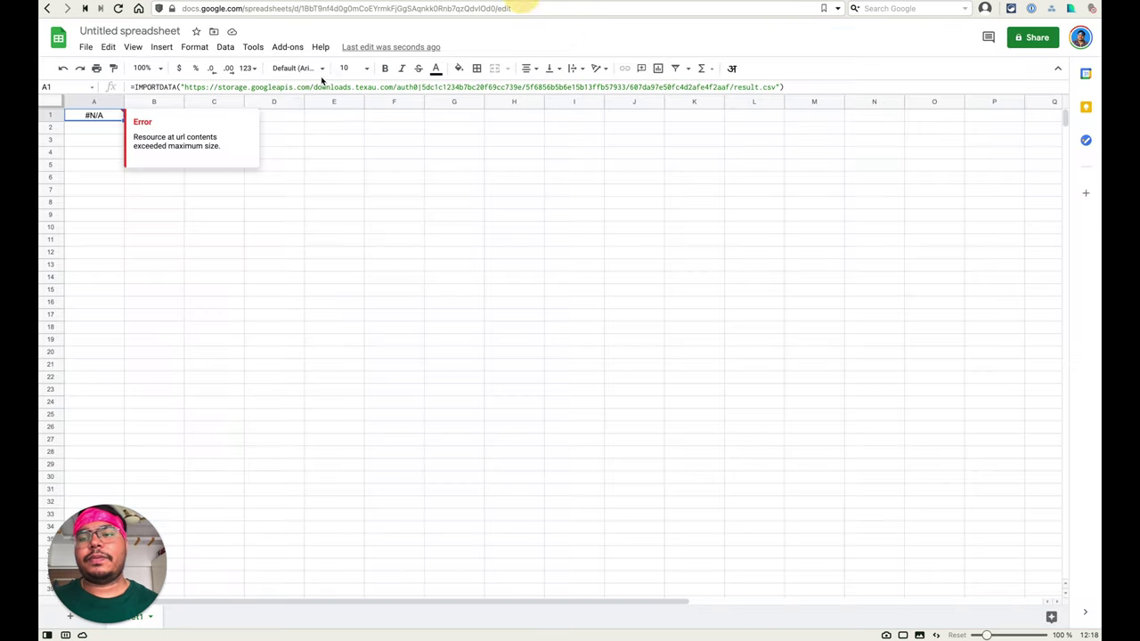
- Replace A1's formula with an IMPORTDATA formula using the copied 23 February results URL, and select header row 1
triple_click(266, 89)
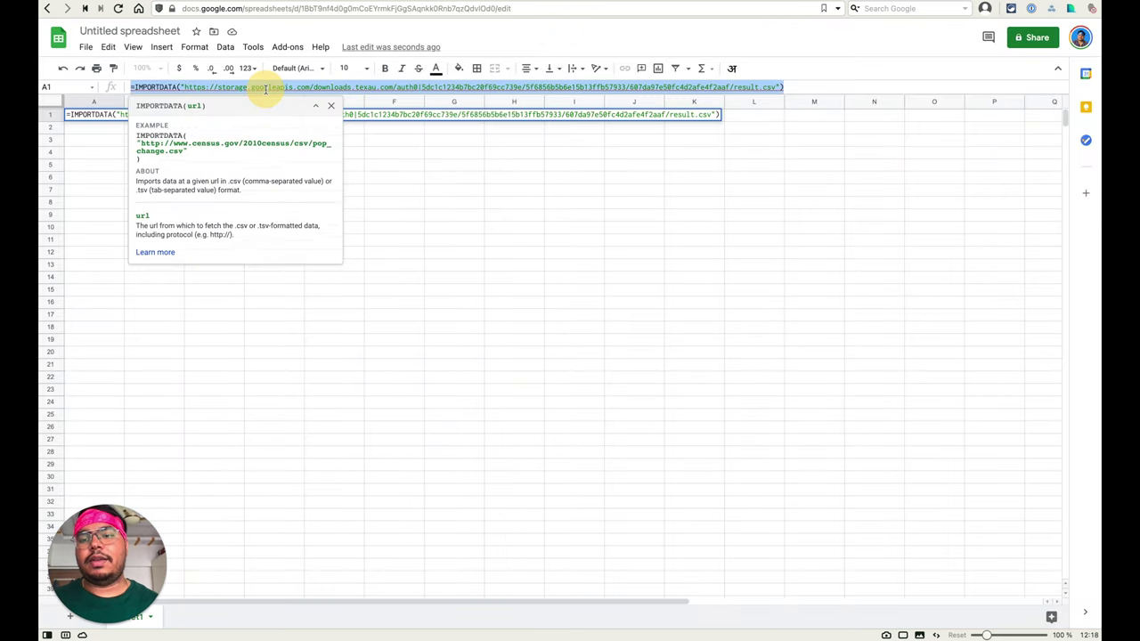
key(BackSpace)
text(=impo)
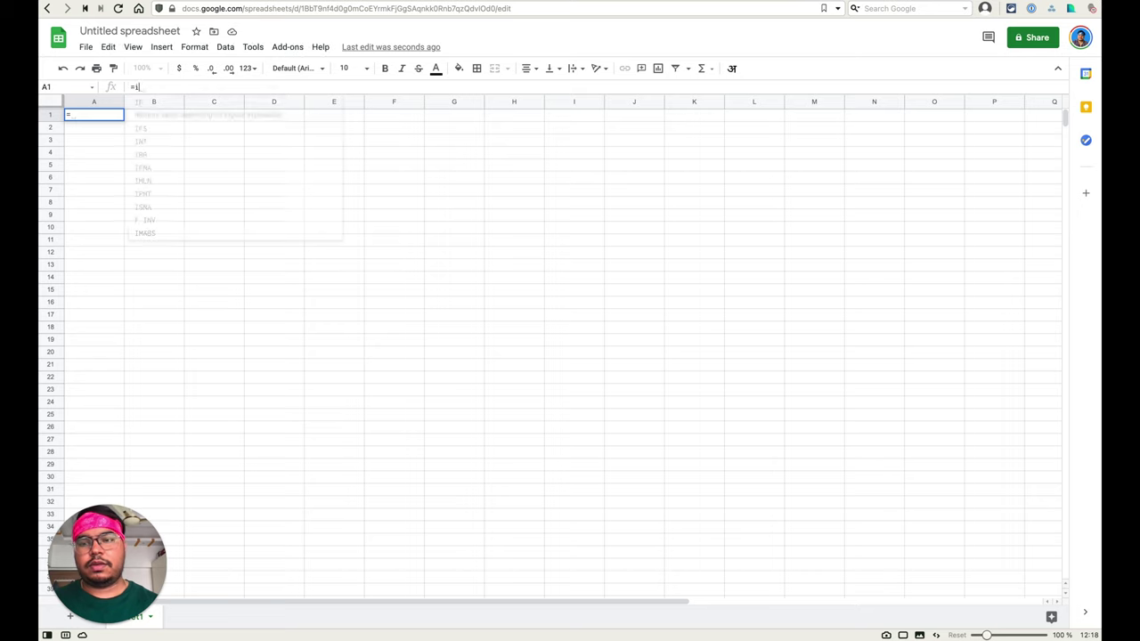
key(Down)
key(Down)
key(Tab)
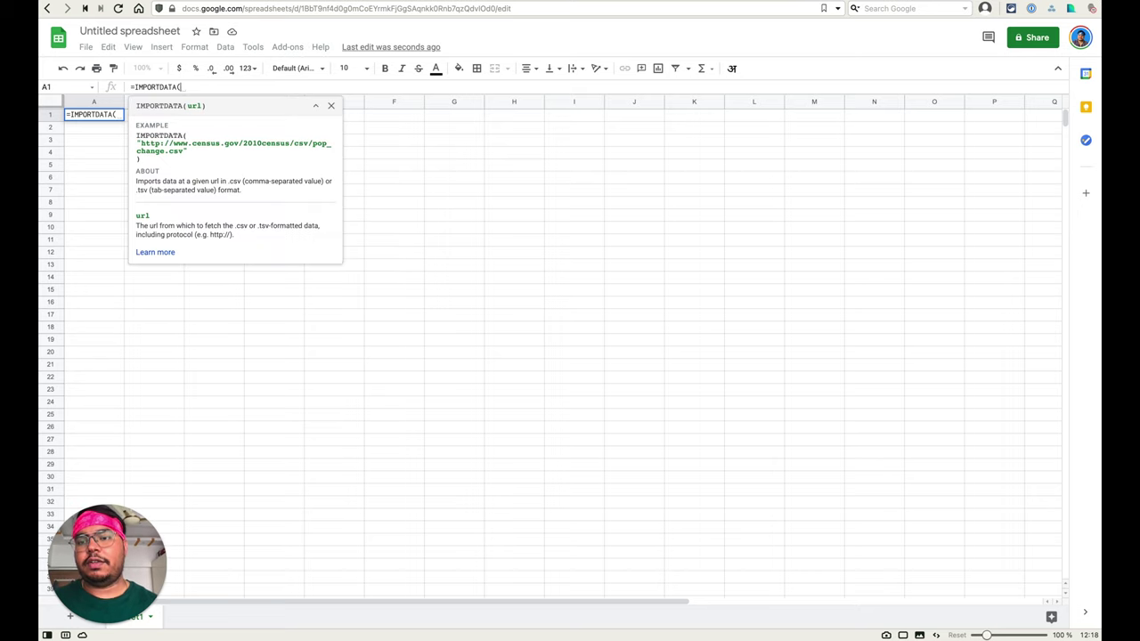
key(super+v)
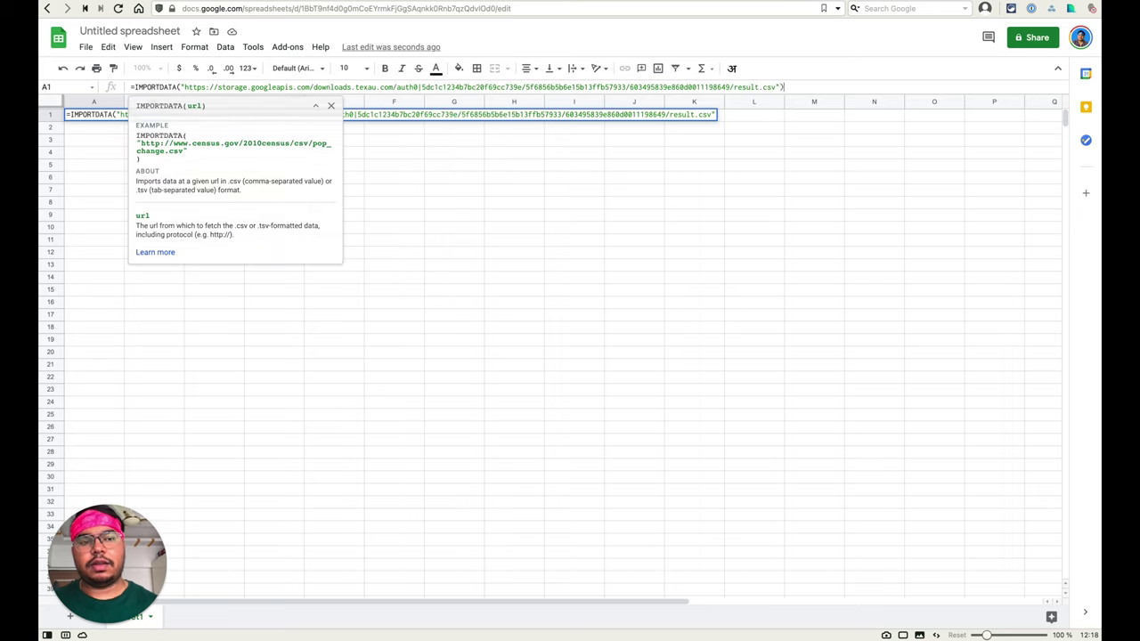
text())
key(Return)
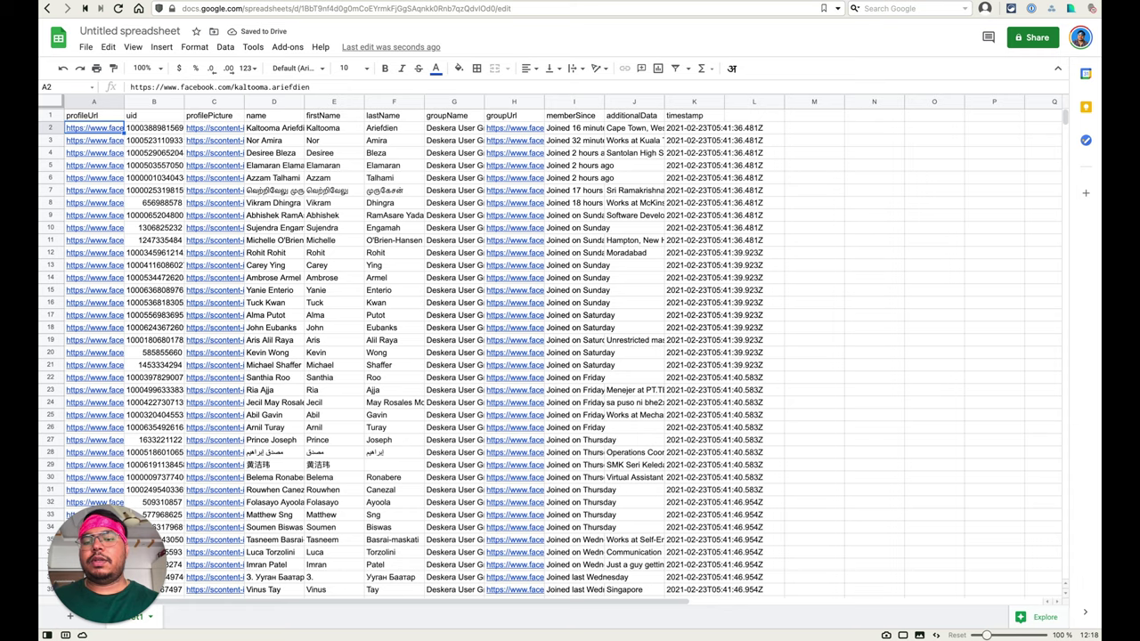
click(48, 116)
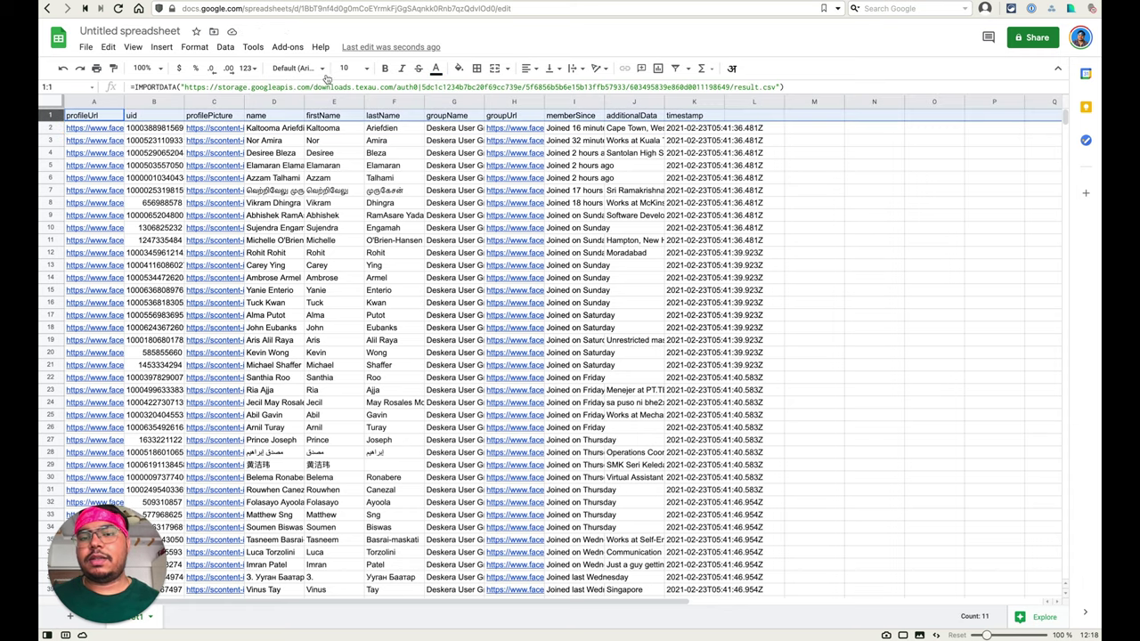
- Add a filter to header row 1 and widen the profileUrl, uid, profilePicture and name columns
click(675, 69)
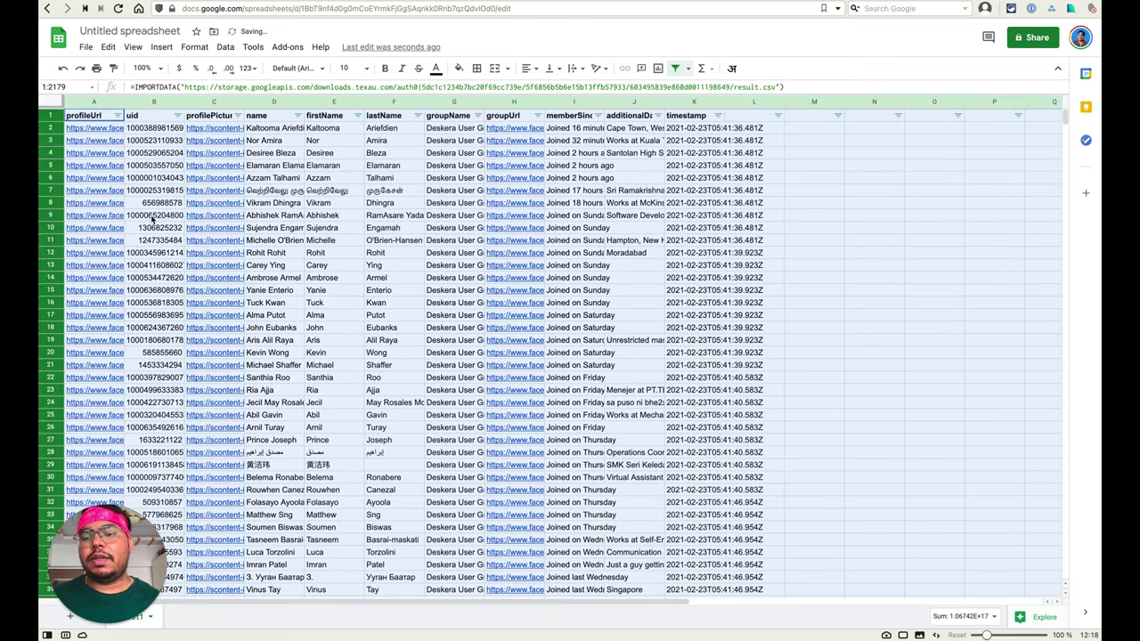
drag(124, 101, 214, 100)
drag(273, 101, 577, 105)
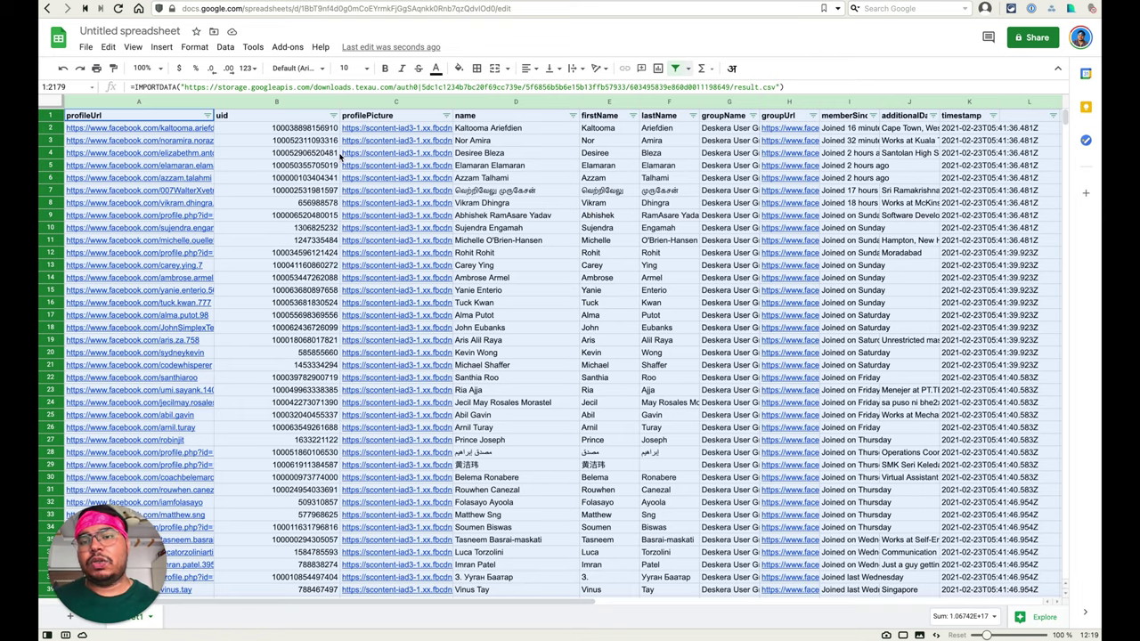
- Switch to TexAu, return to the Facebook group spice and read the latest log lines of the Li-Growth-Hackers run
key(ctrl+Tab)
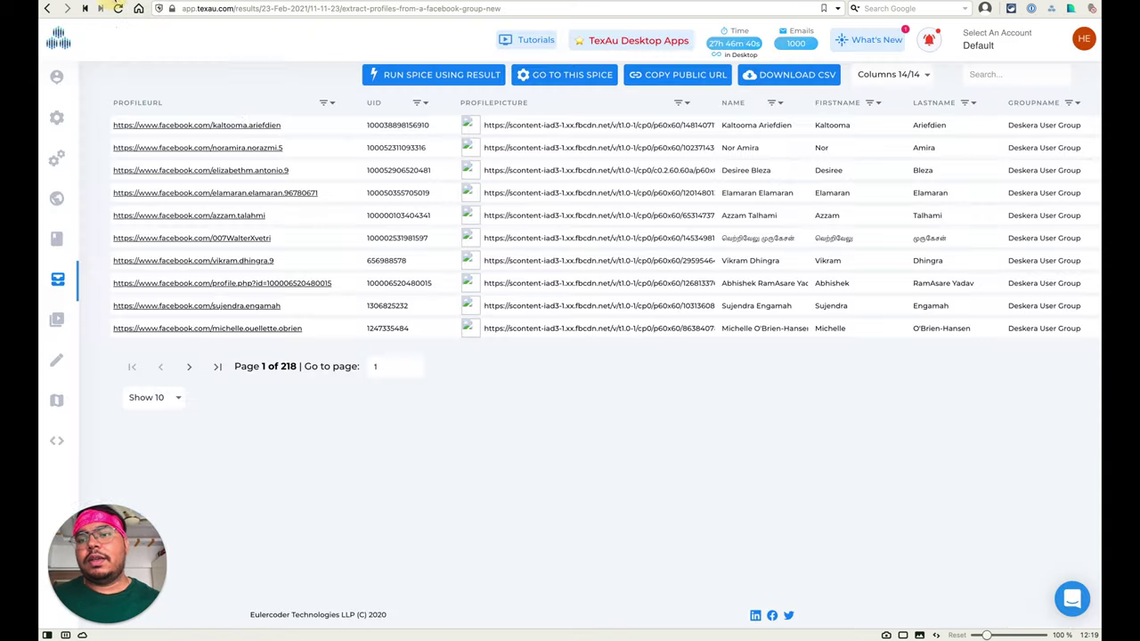
click(592, 77)
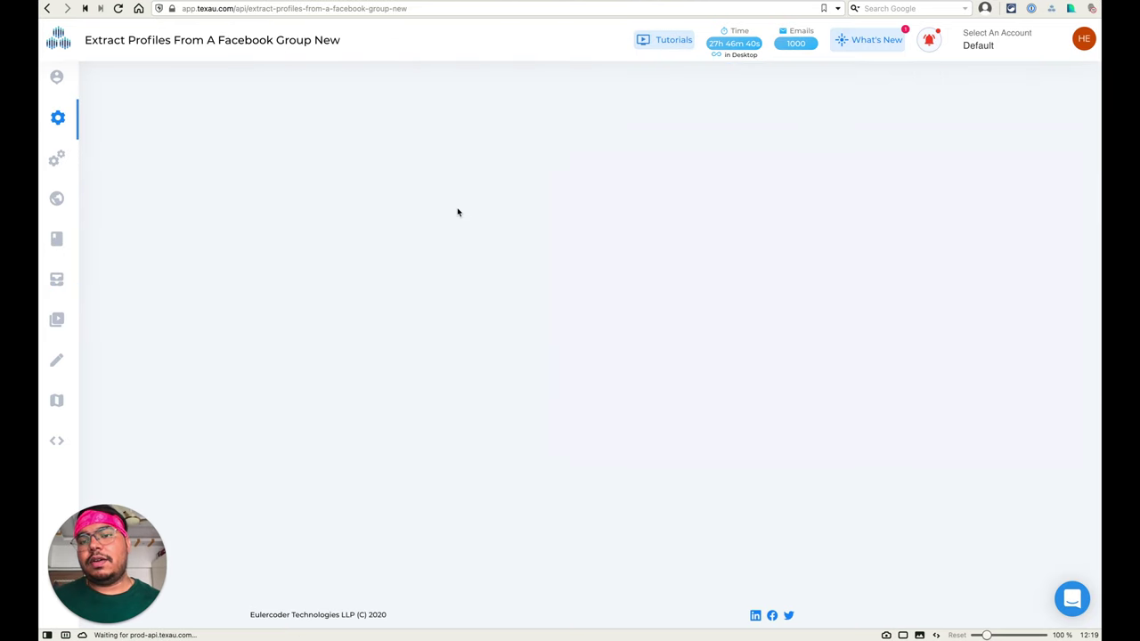
scroll(321, 308, down, 5)
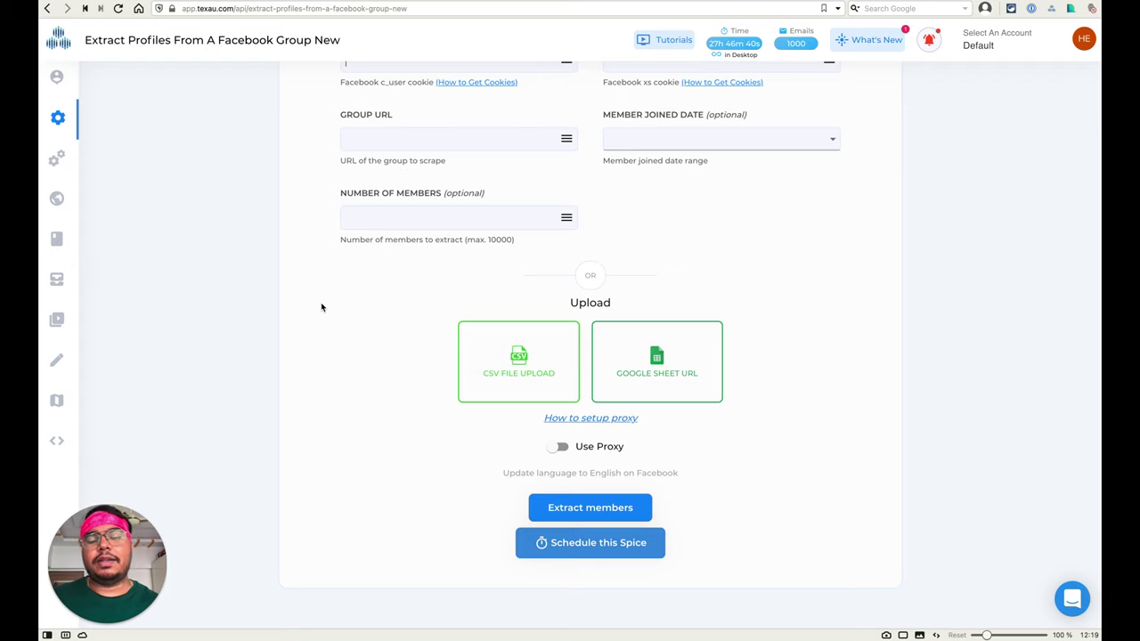
scroll(321, 307, down, 5)
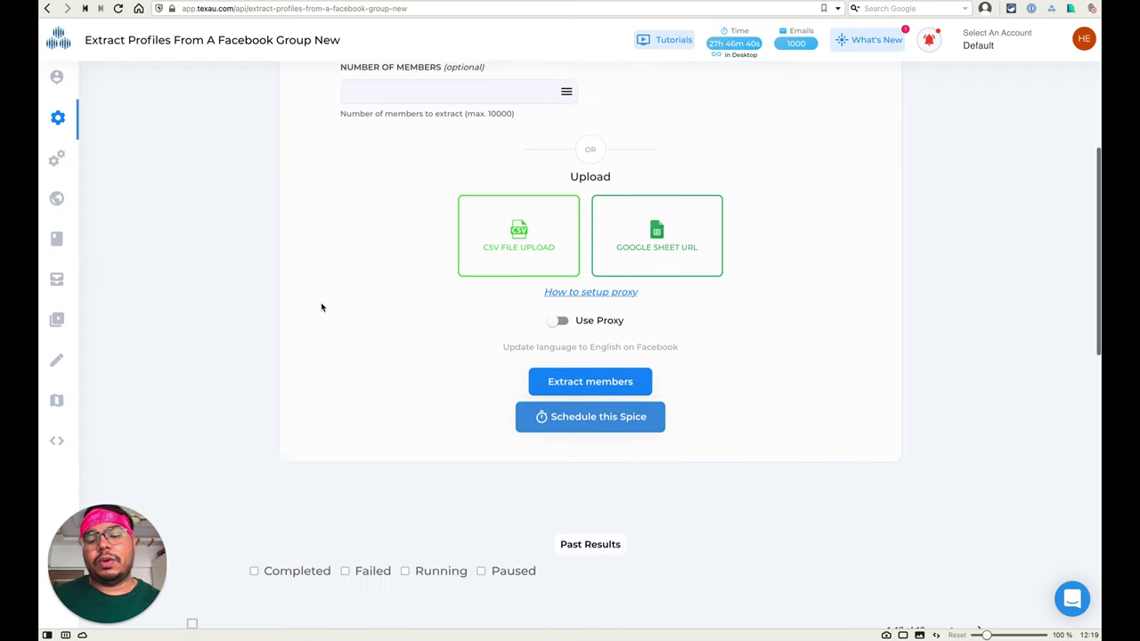
scroll(525, 503, down, 3)
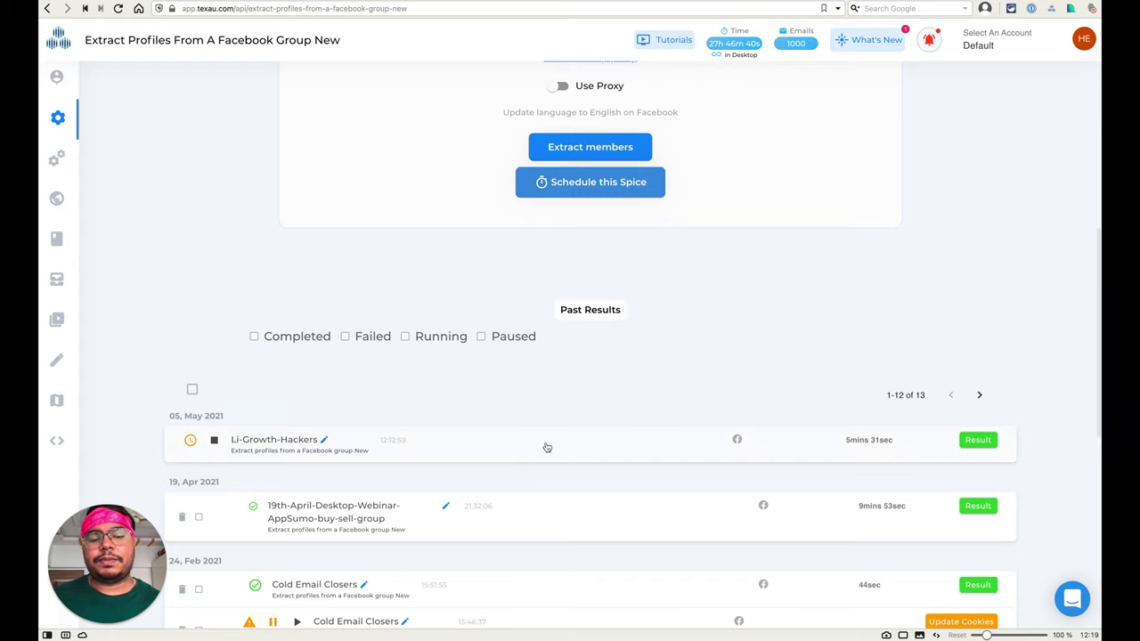
click(544, 448)
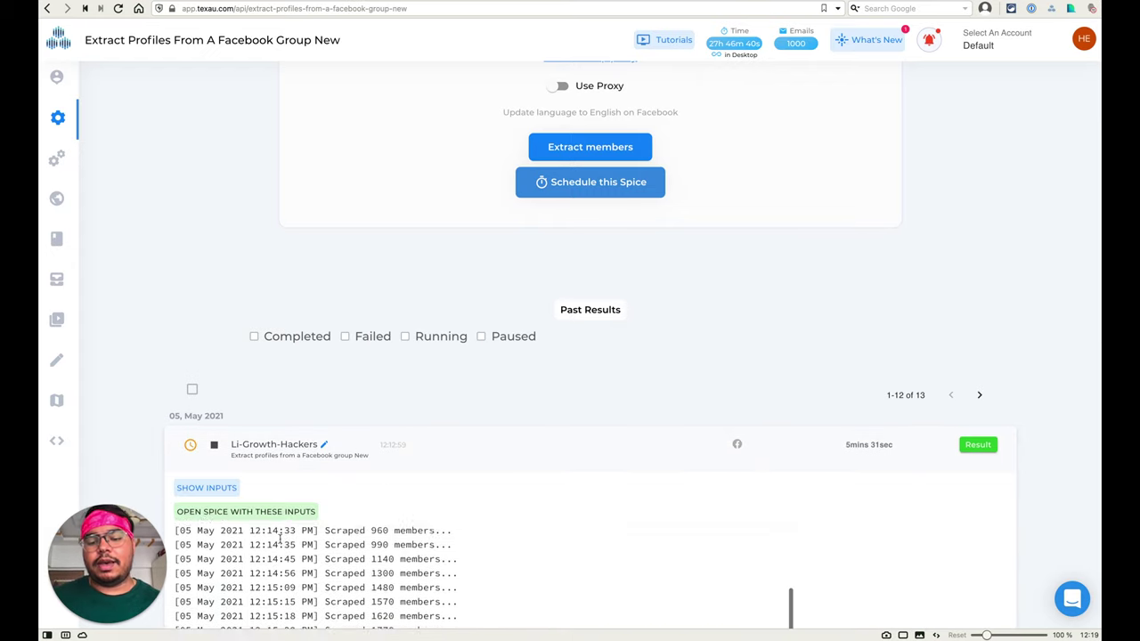
scroll(318, 448, down, 4)
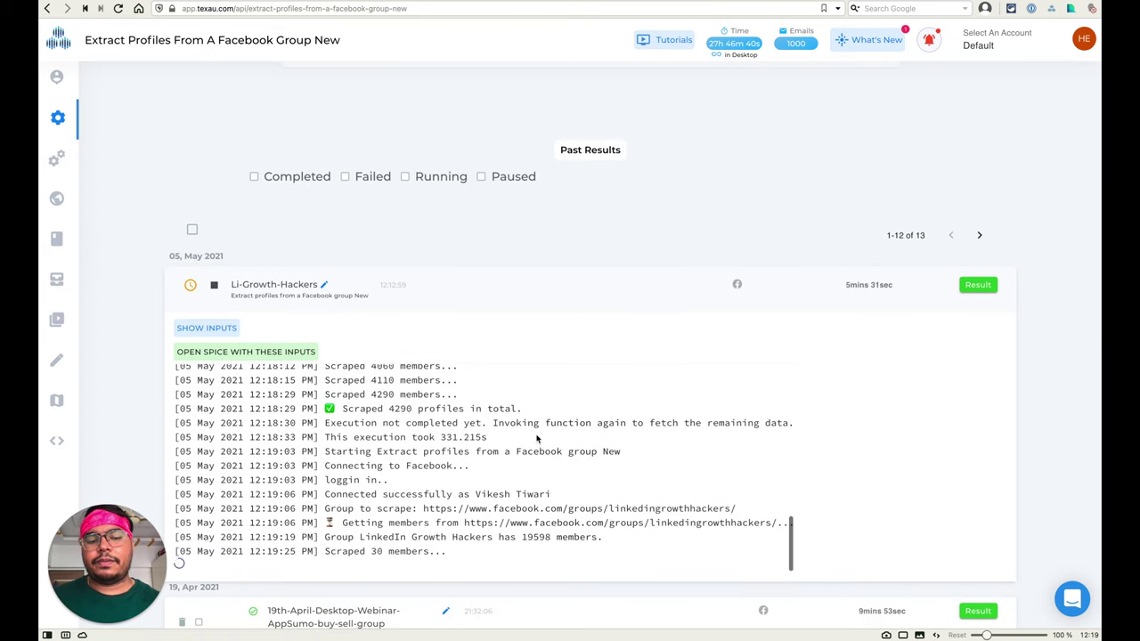
scroll(330, 454, down, 1)
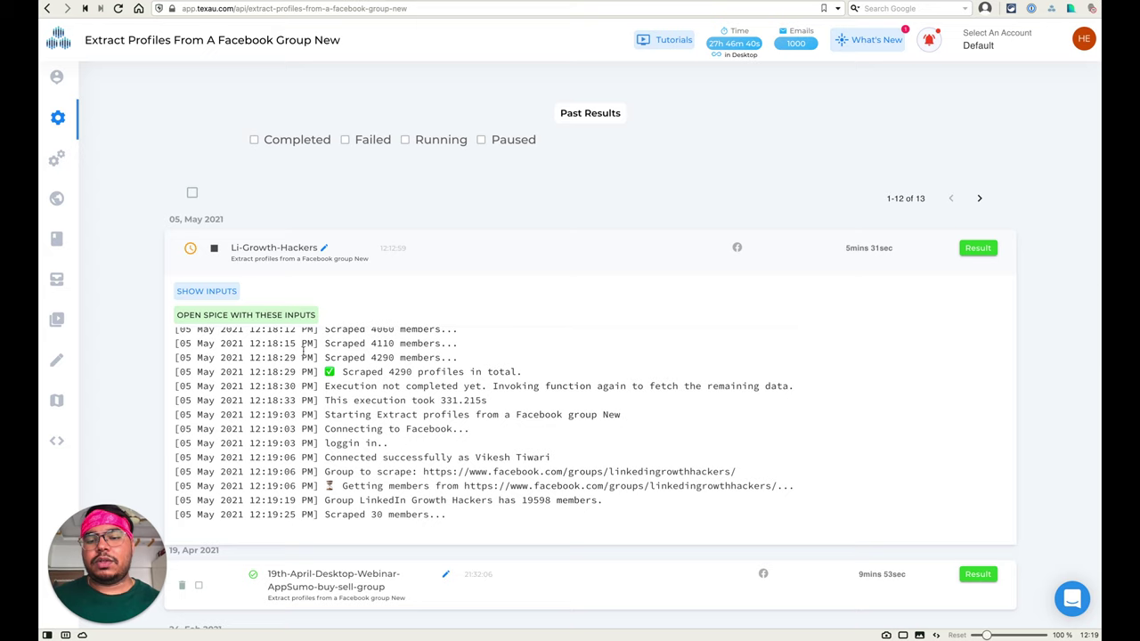
- Stop the Li-Growth-Hackers run, open its result table and show more rows per page
click(217, 255)
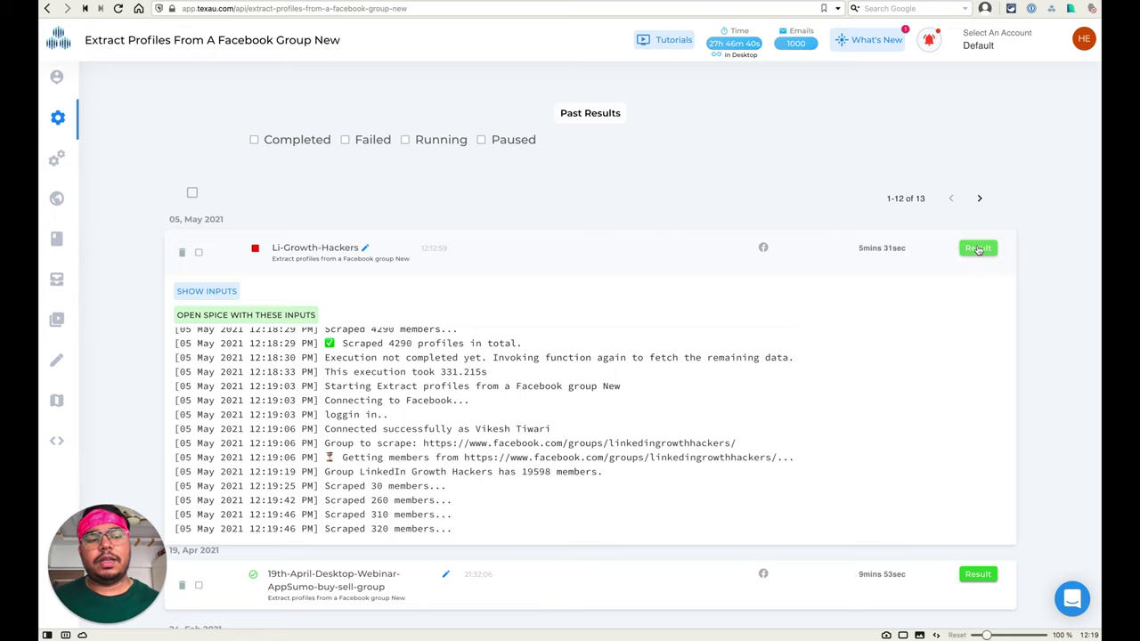
click(978, 248)
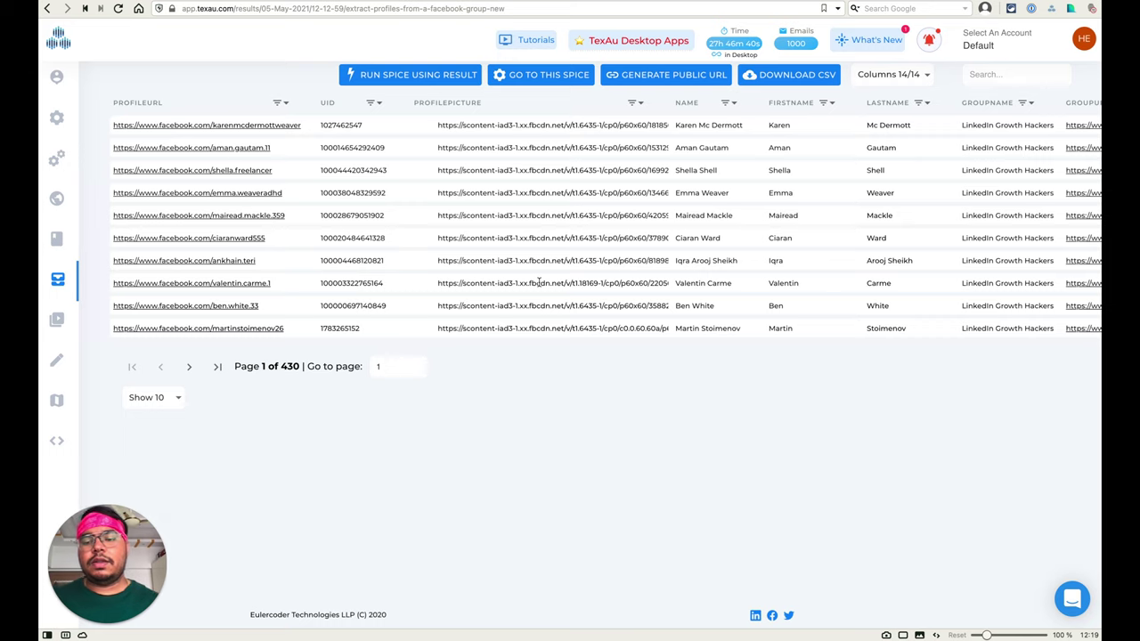
click(179, 403)
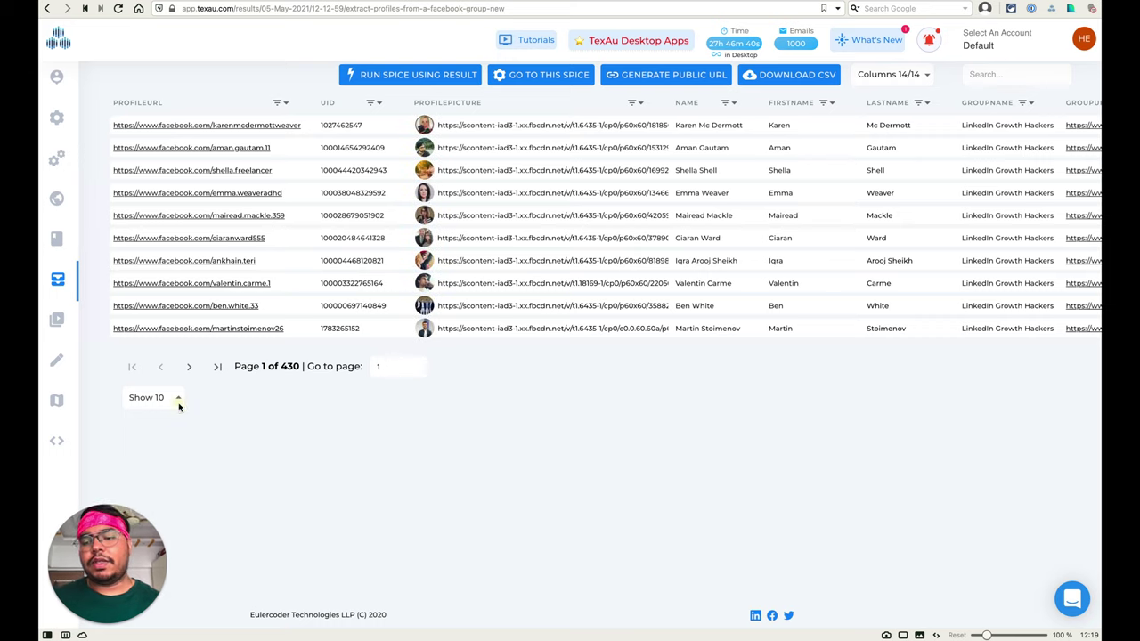
click(161, 316)
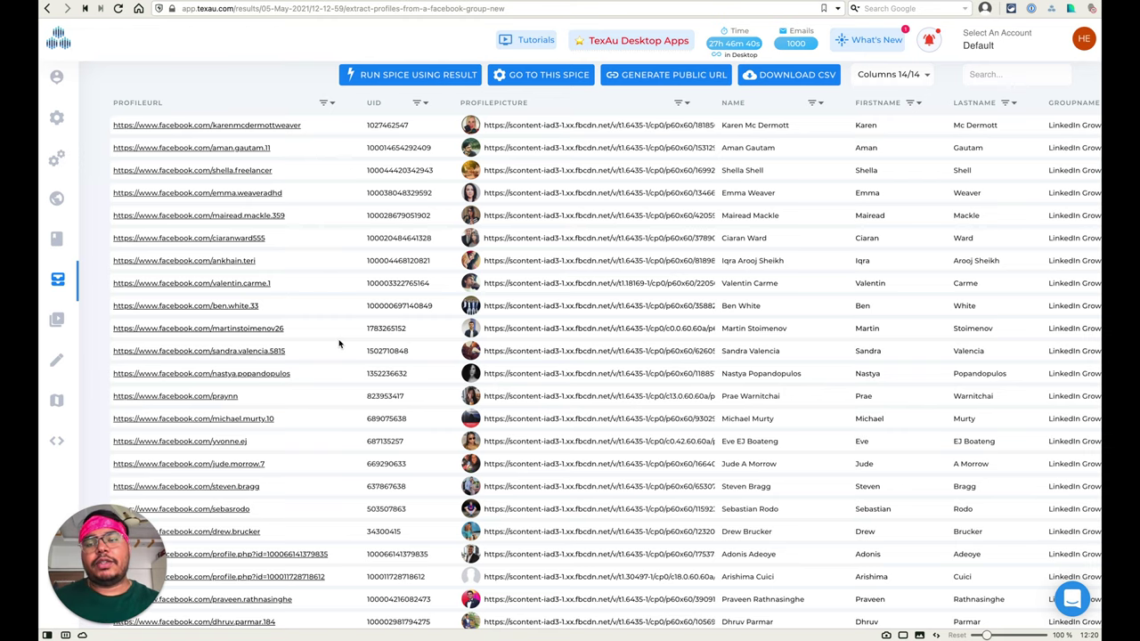
- Open the overview of all TexAu spices and browse the available automations
click(93, 121)
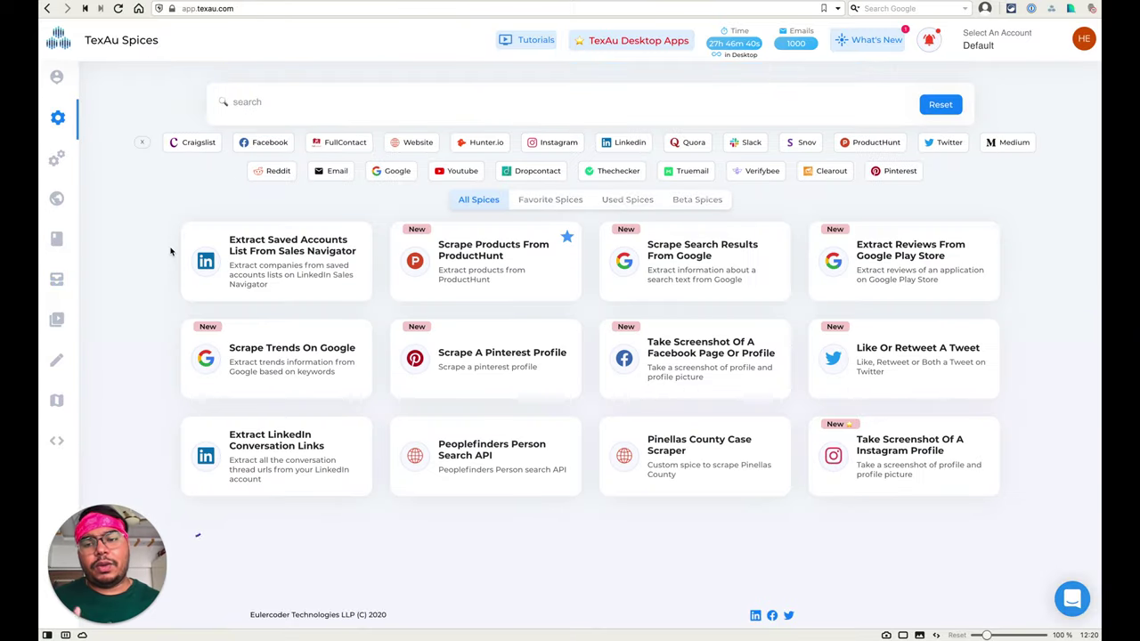
scroll(122, 356, down, 1)
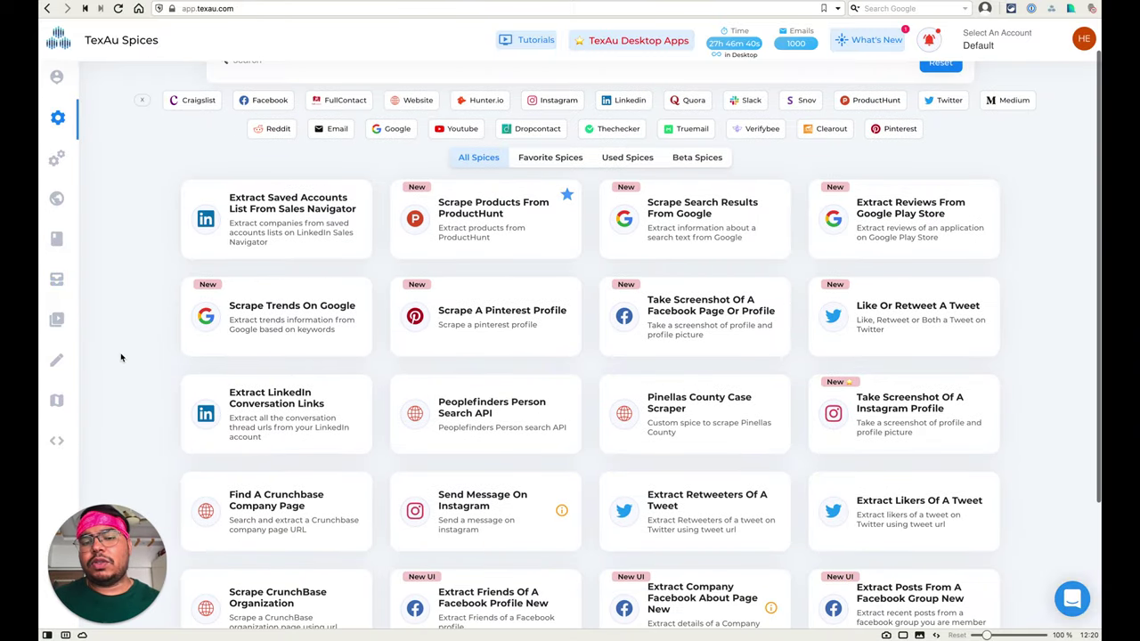
scroll(122, 357, down, 2)
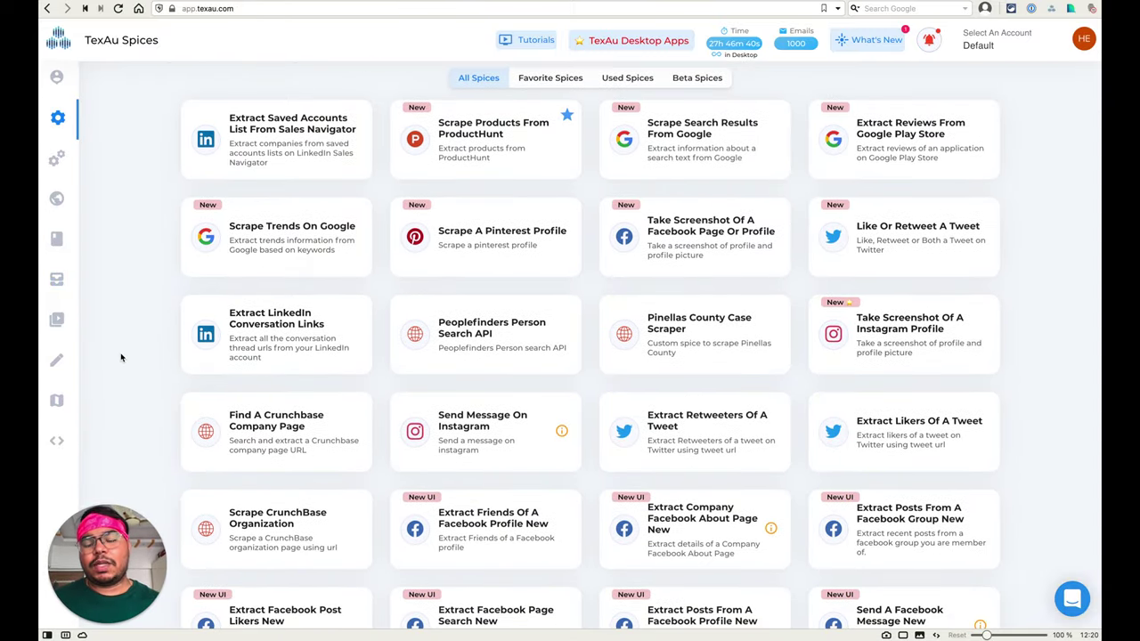
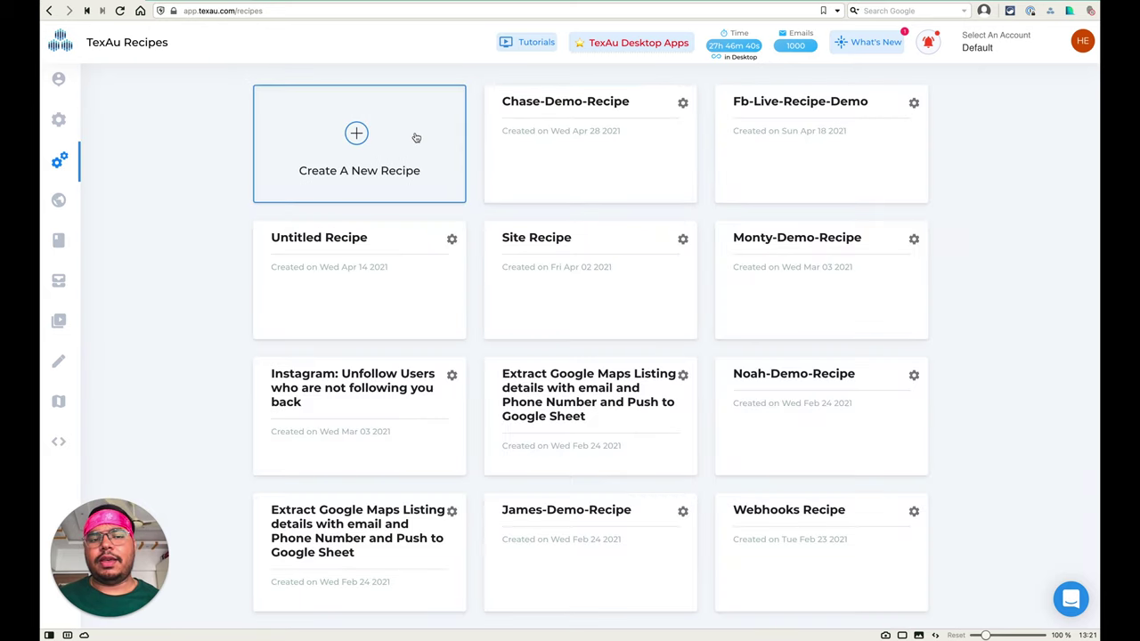
- Create a new recipe and check its variables
click(354, 136)
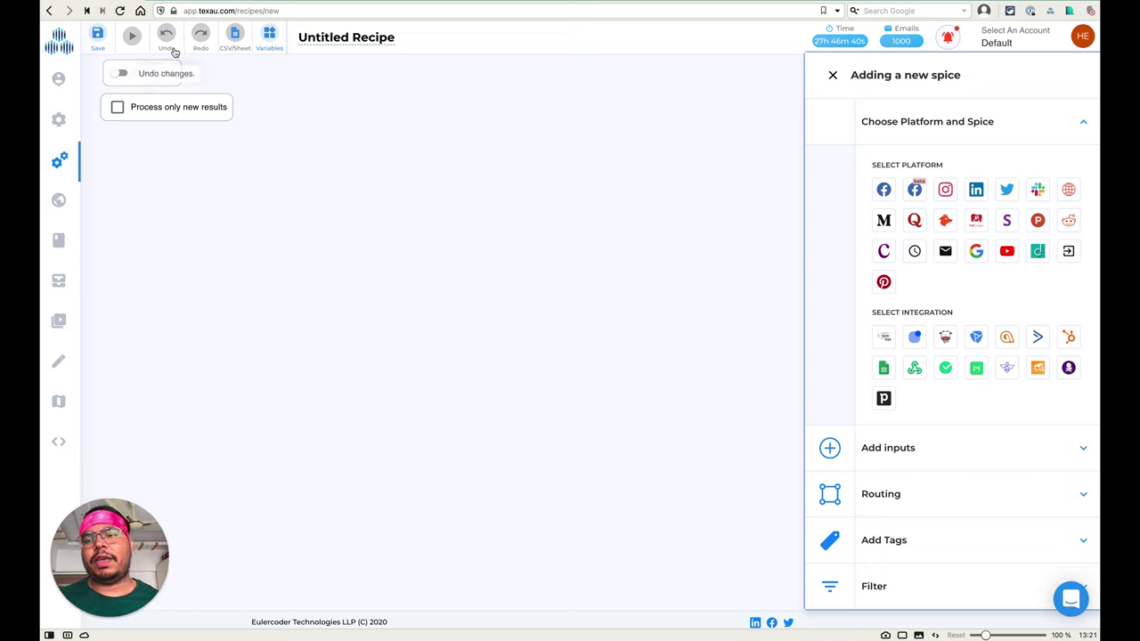
click(269, 47)
click(367, 154)
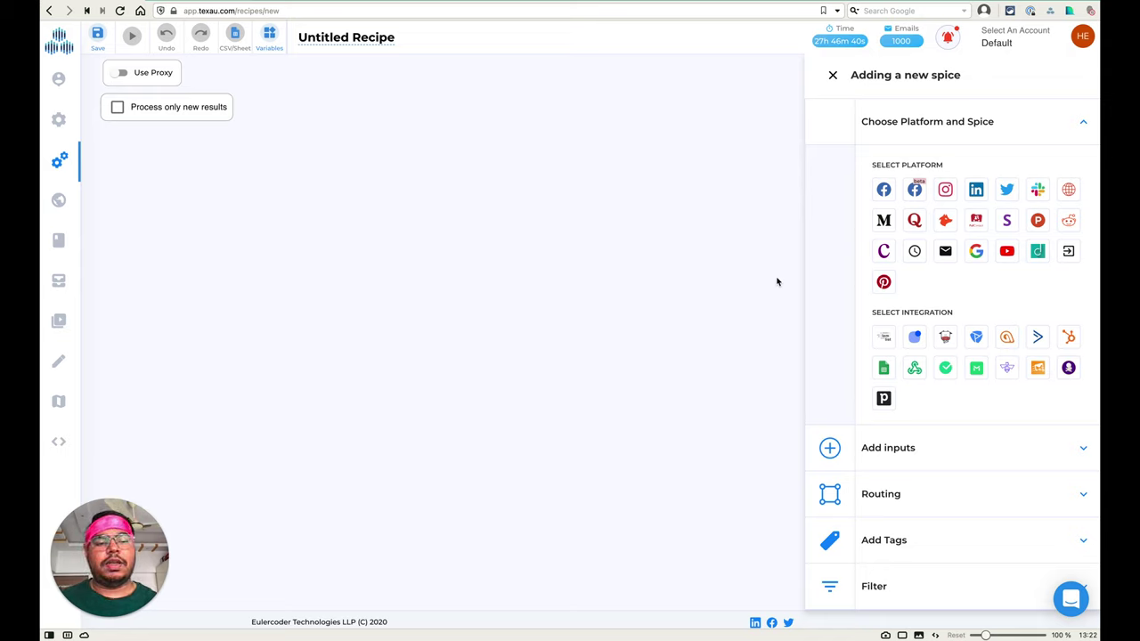
- Add the Facebook spice "Extract profiles from a Facebook group New" as the recipe's first spice
click(884, 189)
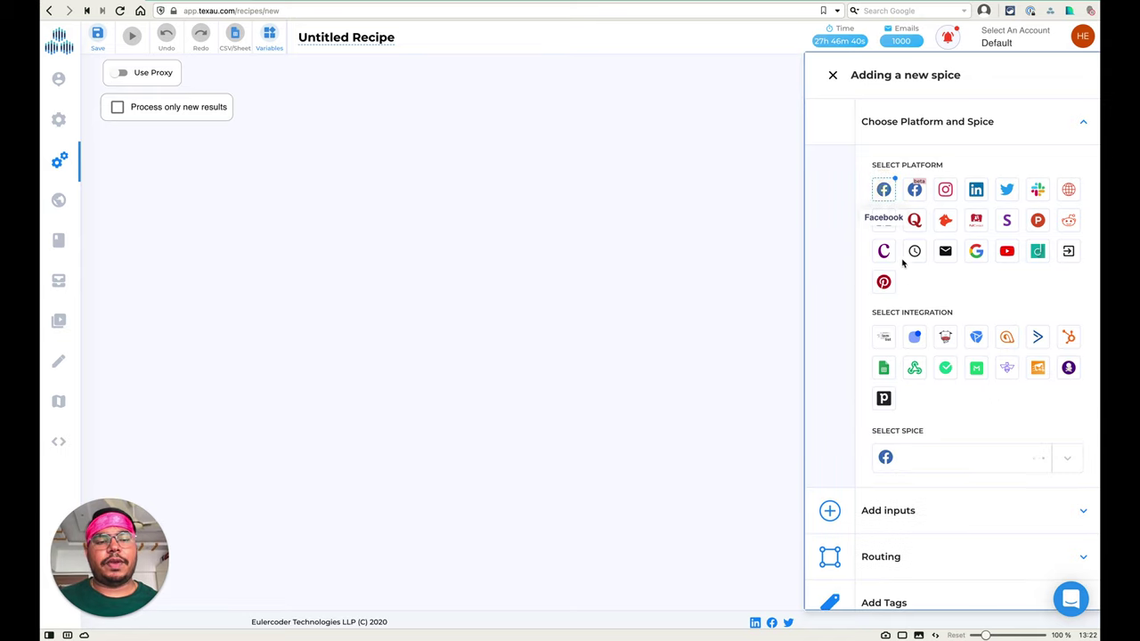
scroll(908, 338, down, 2)
click(921, 397)
text(g)
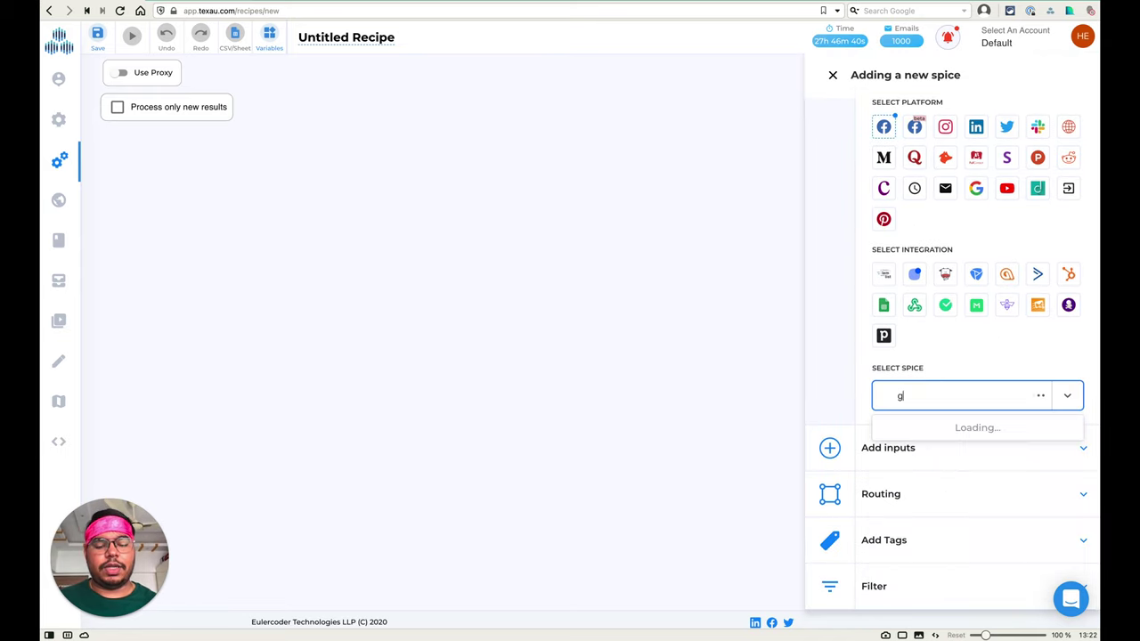
text(rou)
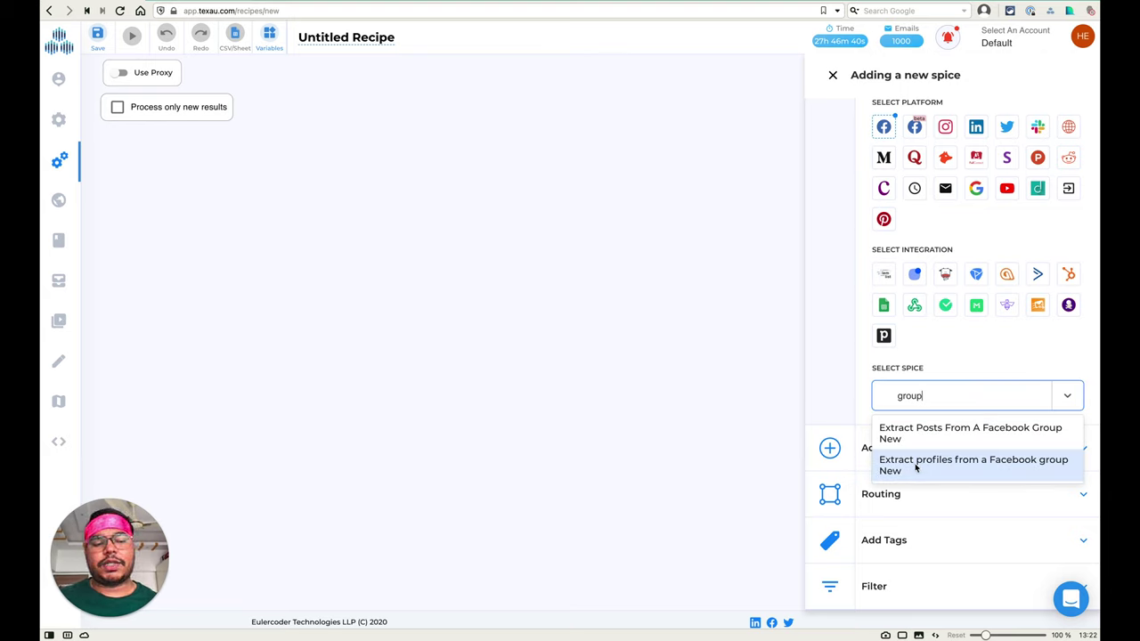
text(p)
click(916, 465)
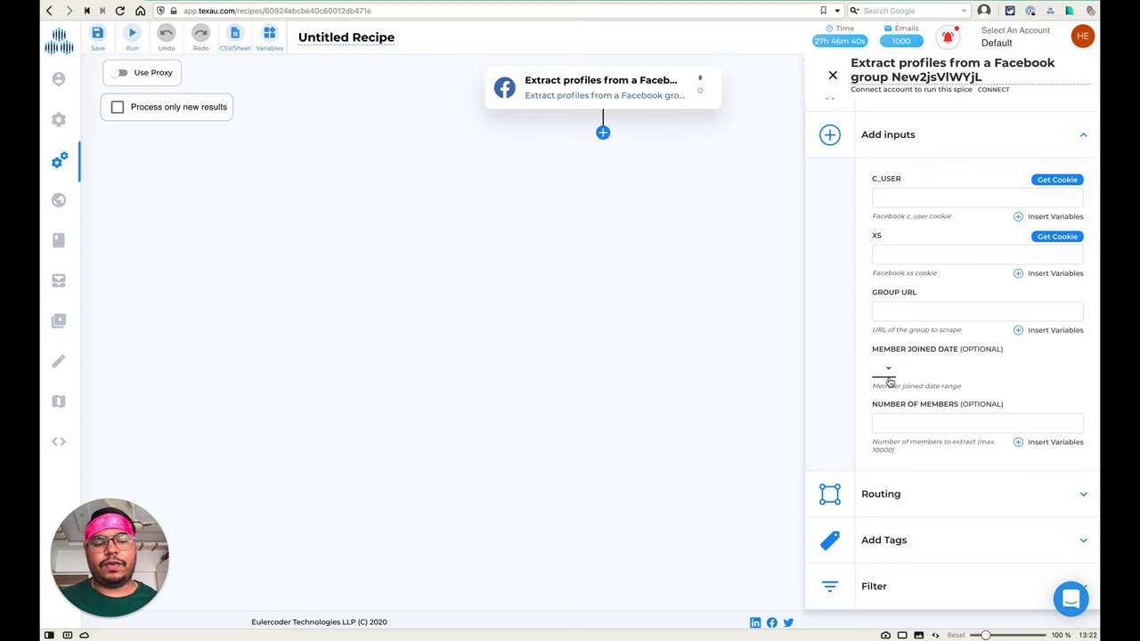
- Add the LinkedIn spice "Find a LinkedIn profile" after the Facebook group extraction
click(603, 134)
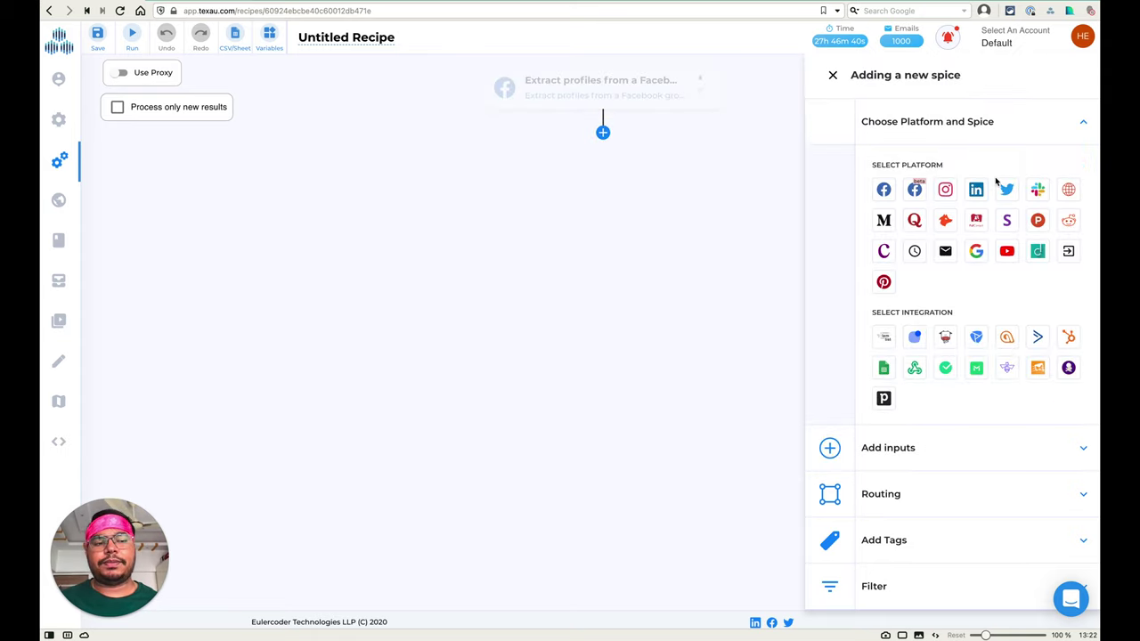
click(976, 191)
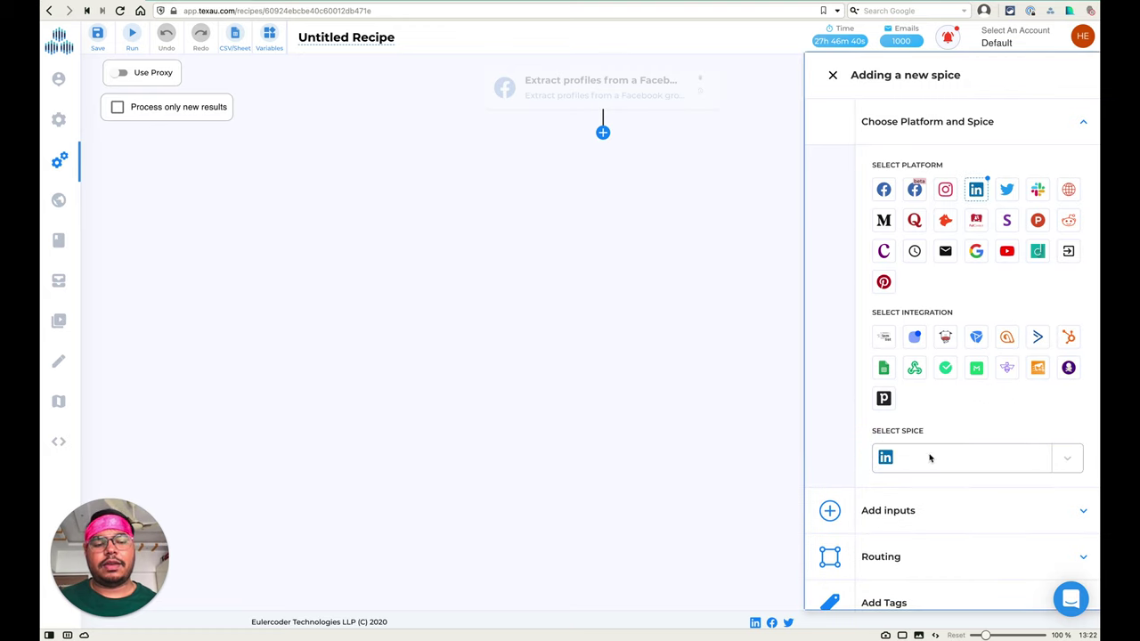
click(929, 458)
text(find)
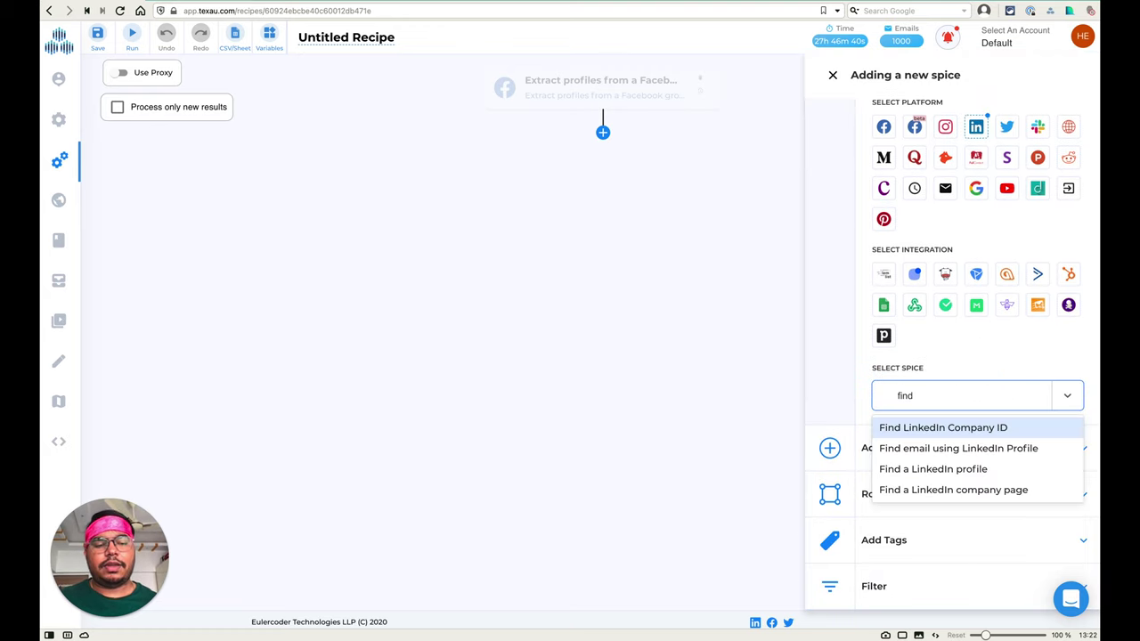
click(924, 475)
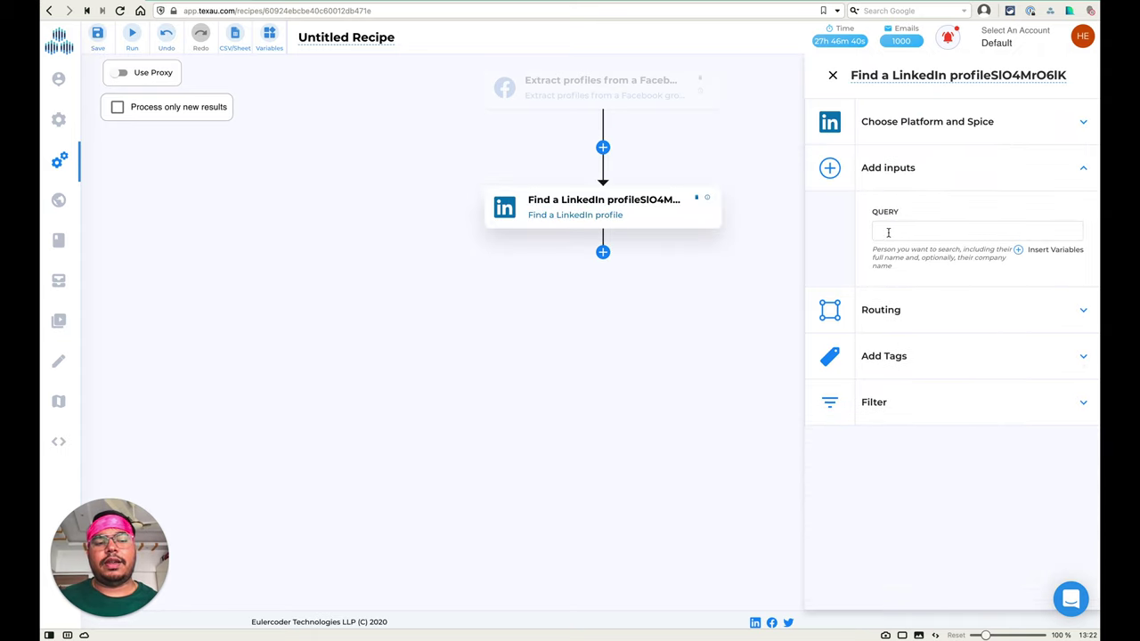
- Set the LinkedIn profile search's query to the name variable from the Facebook group extraction, and close the spice's settings
click(884, 231)
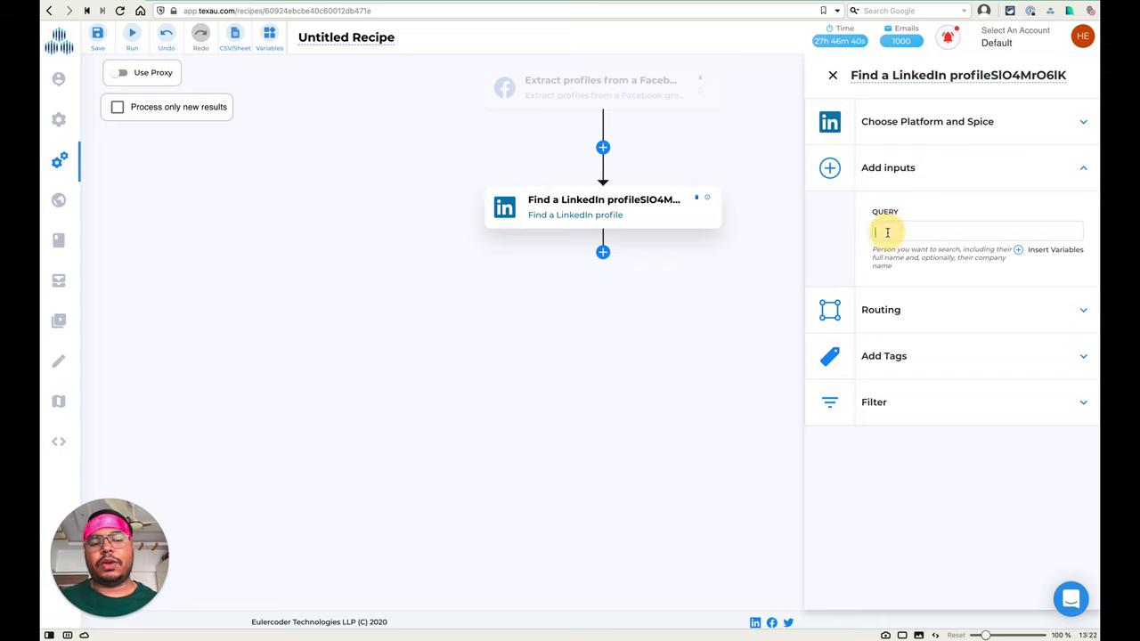
click(1020, 252)
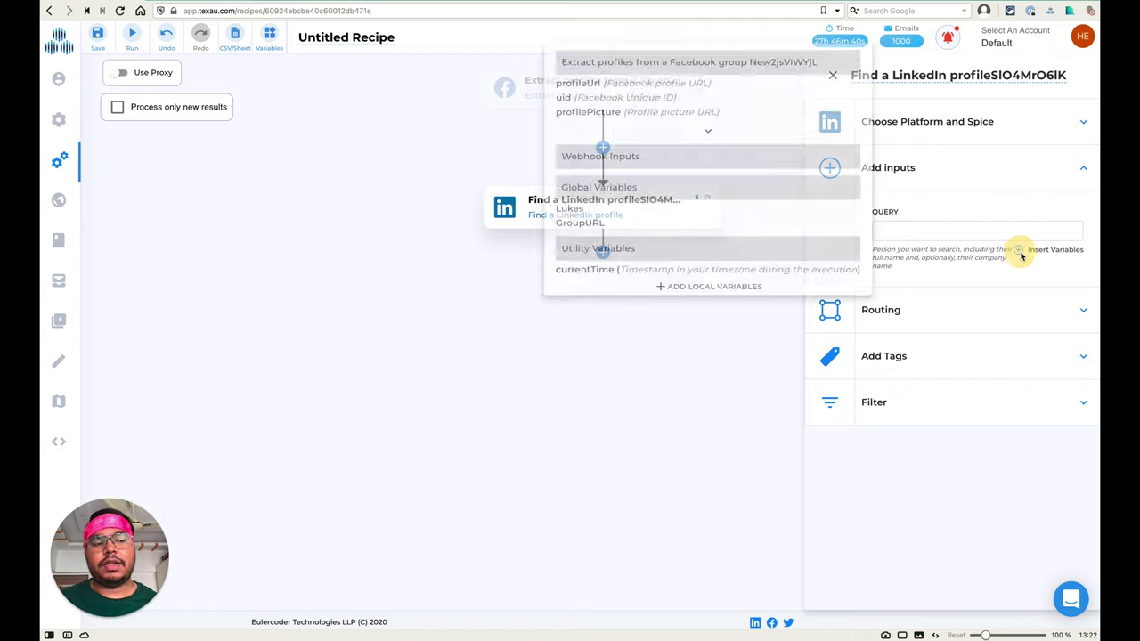
click(721, 125)
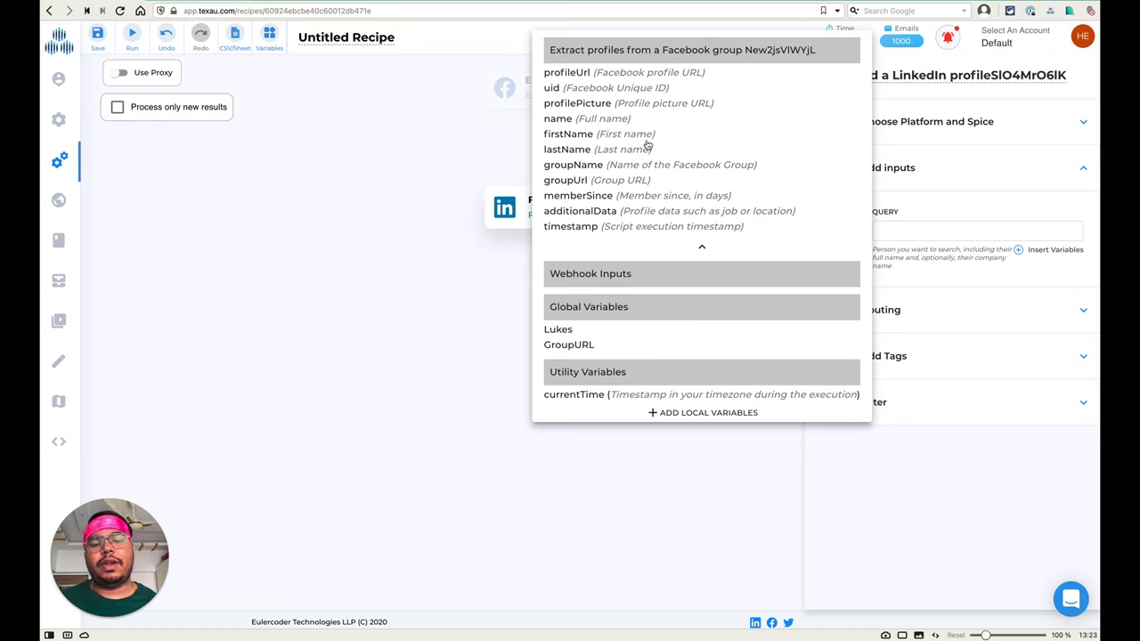
click(588, 119)
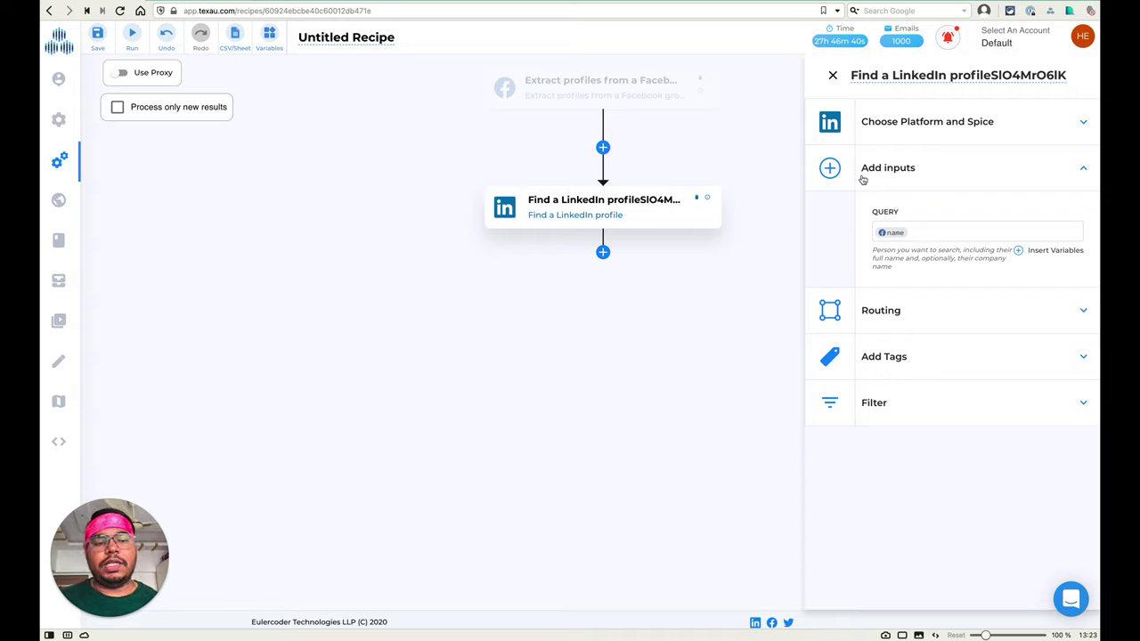
click(835, 79)
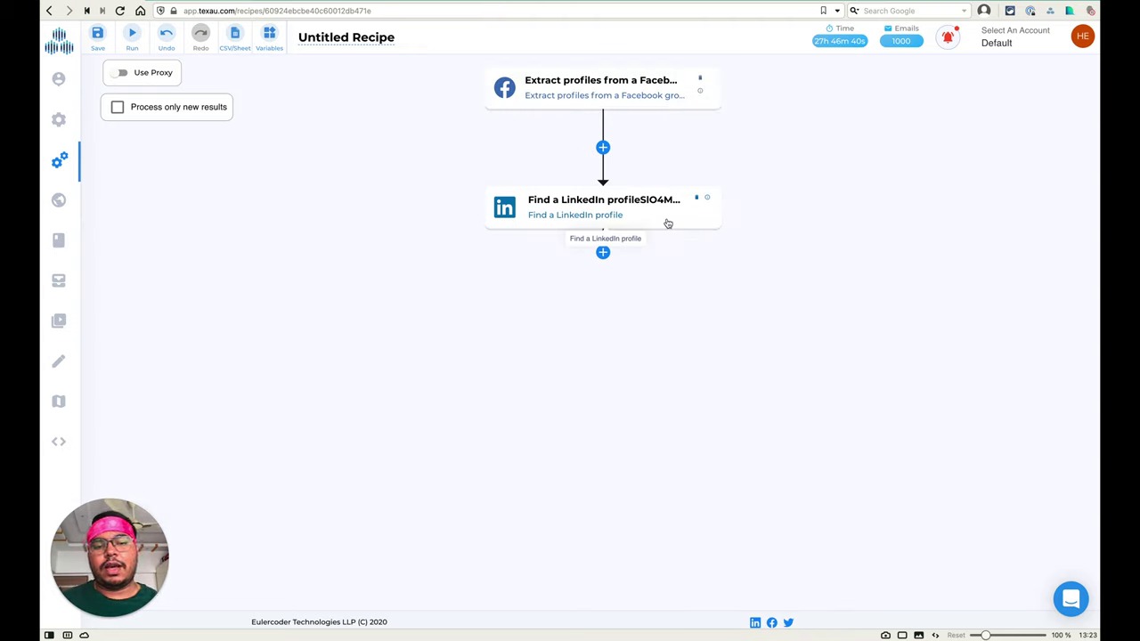
- Add the LinkedIn spice "Send a LinkedIn connection request" after the LinkedIn profile search
click(603, 253)
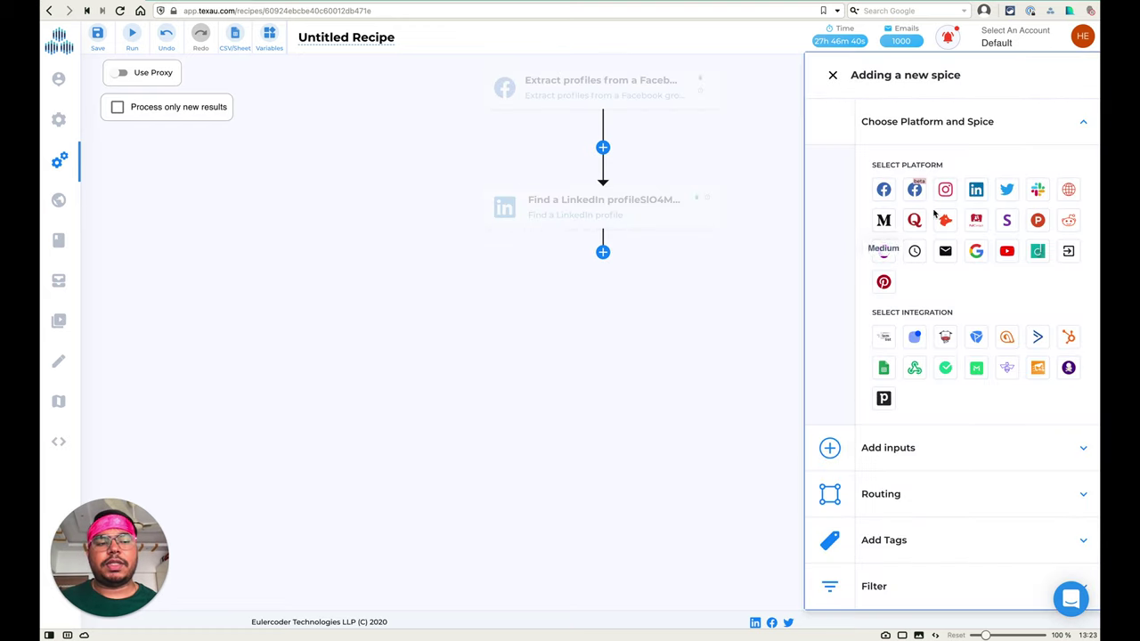
click(976, 190)
click(923, 457)
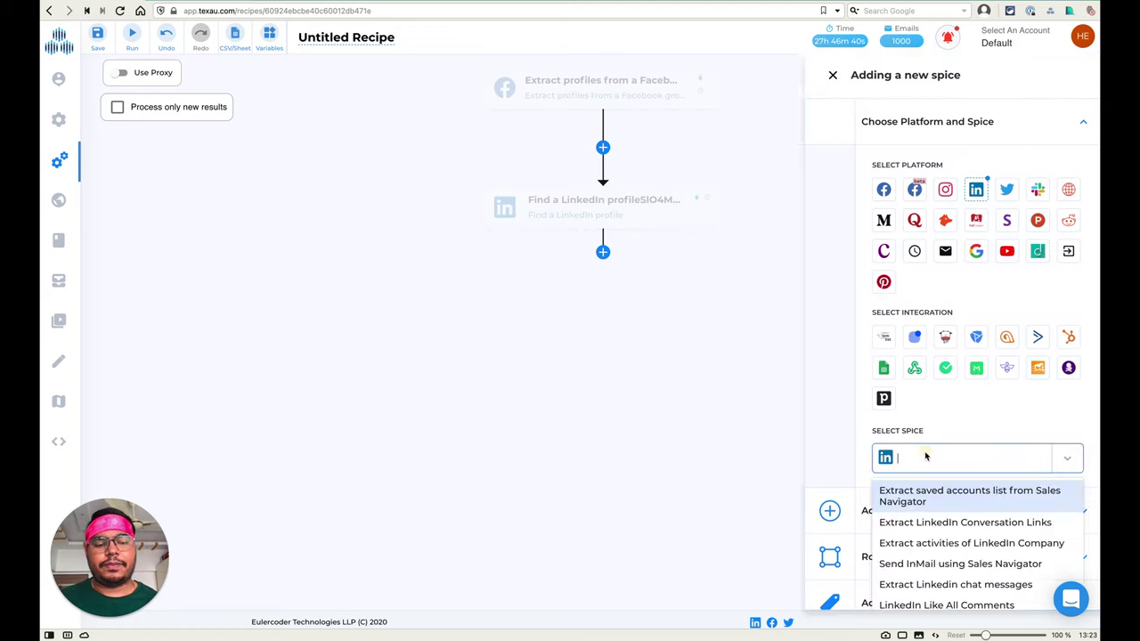
text(connec)
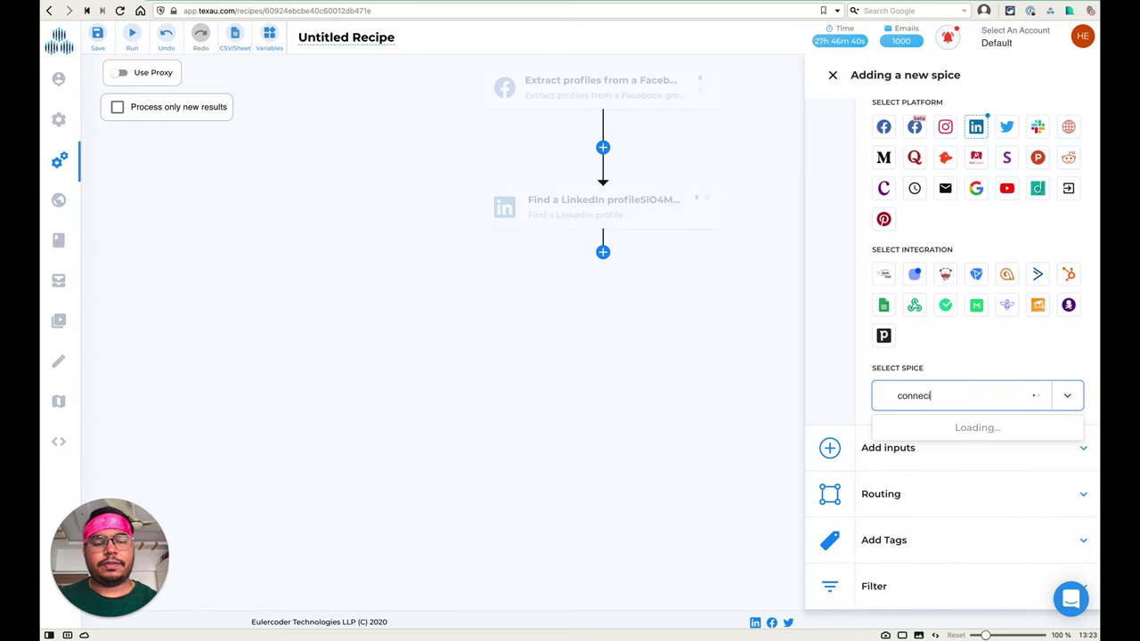
text(tion)
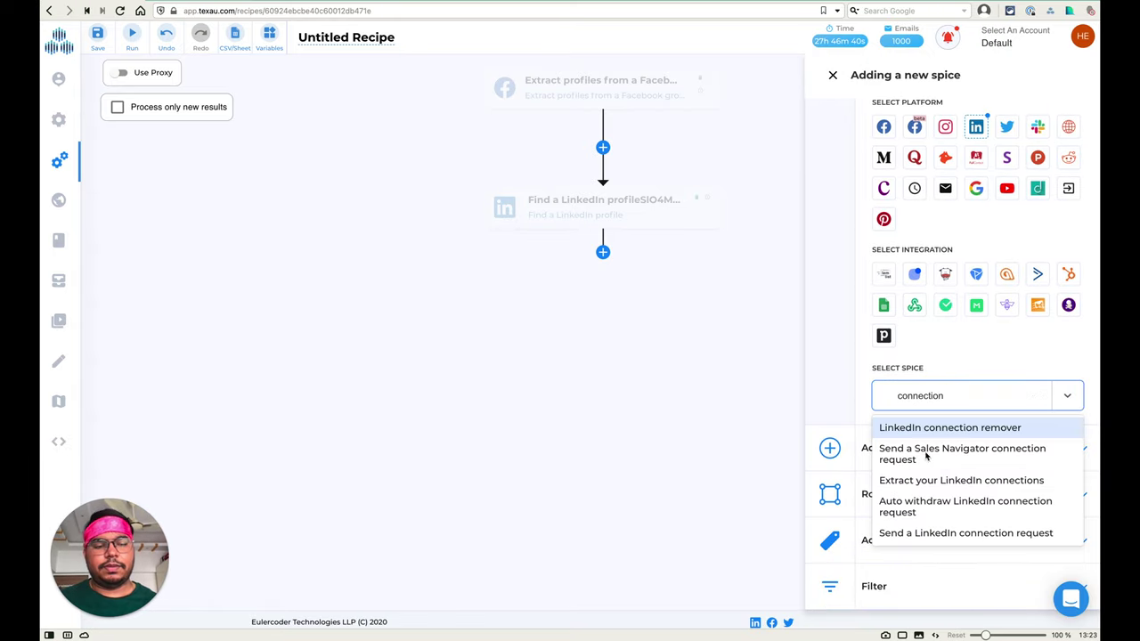
click(931, 534)
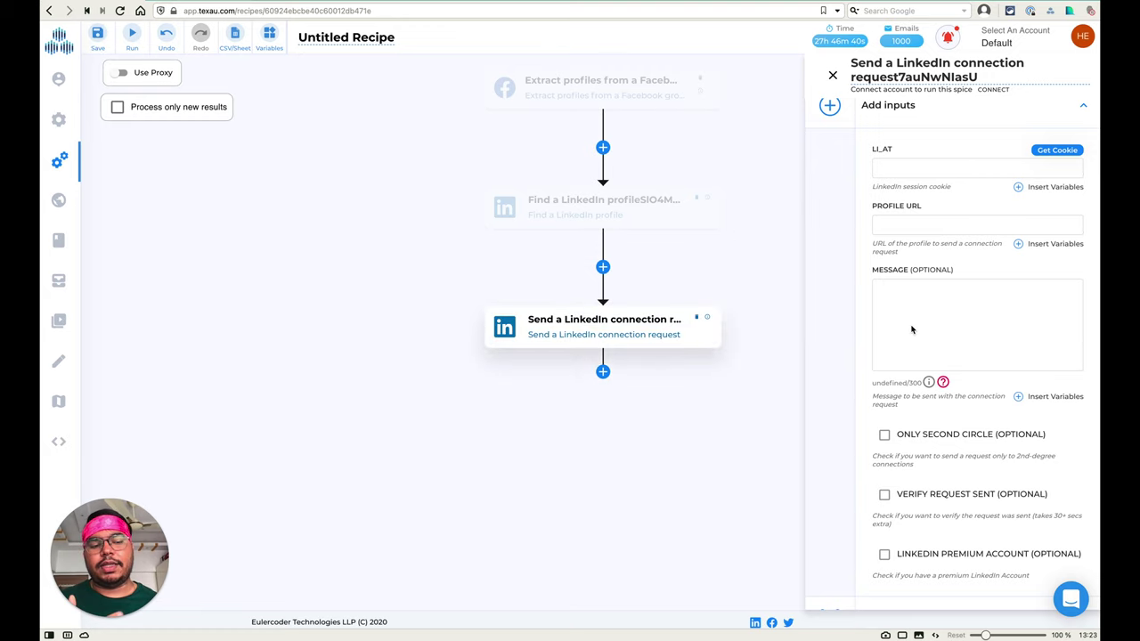
- Set the connection request's profile URL to the linkedinUrl variable from the Find a LinkedIn profile spice
click(907, 162)
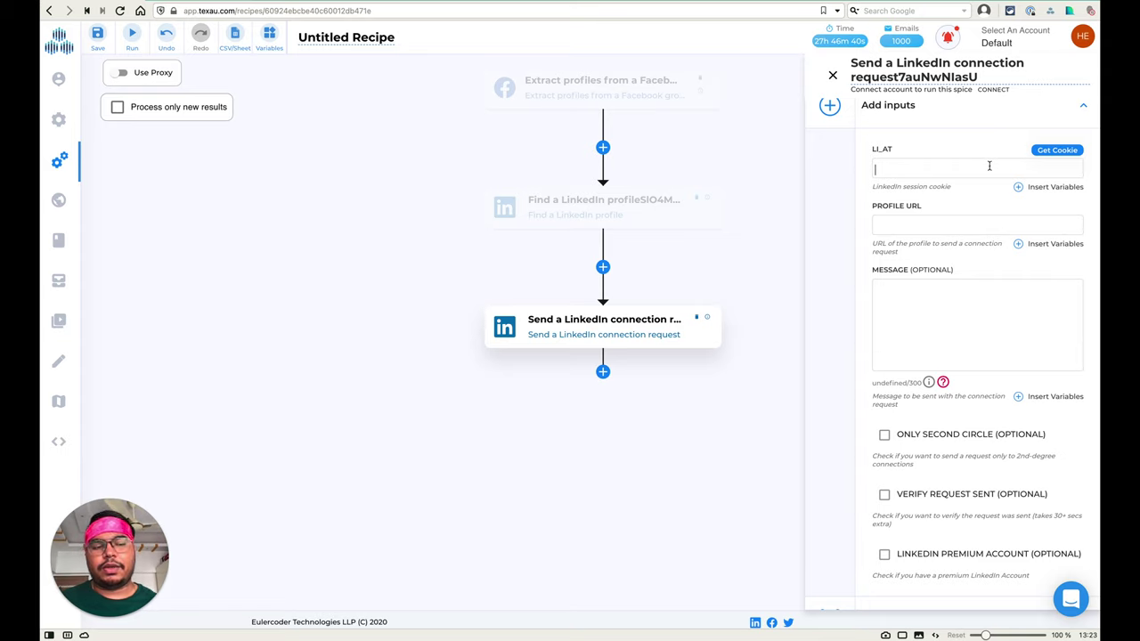
click(896, 226)
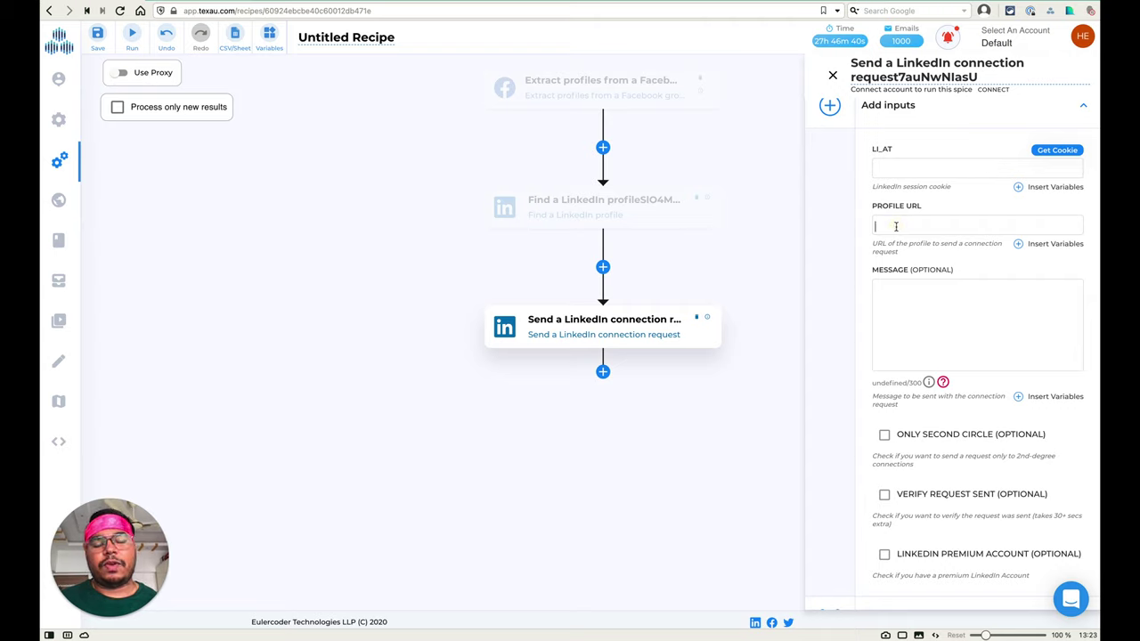
click(1018, 244)
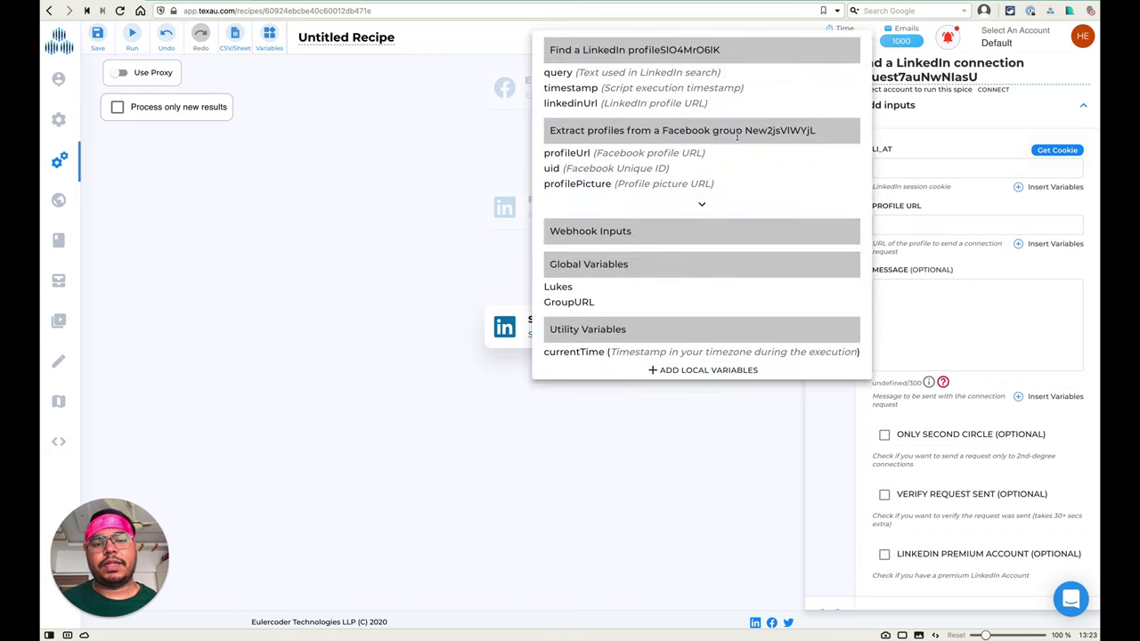
click(550, 53)
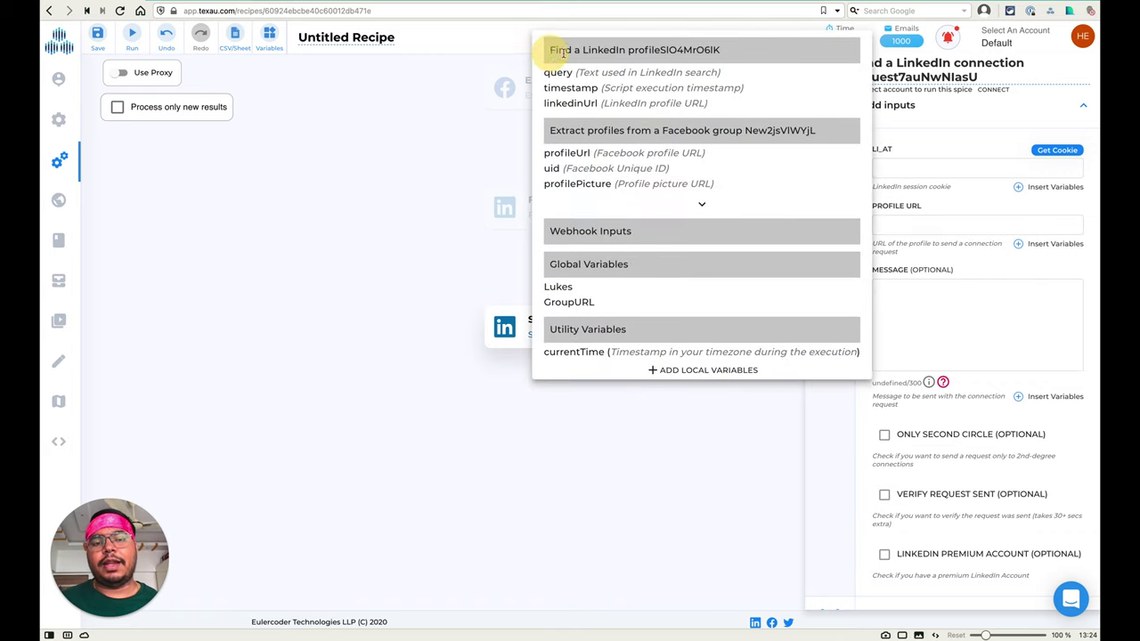
click(613, 104)
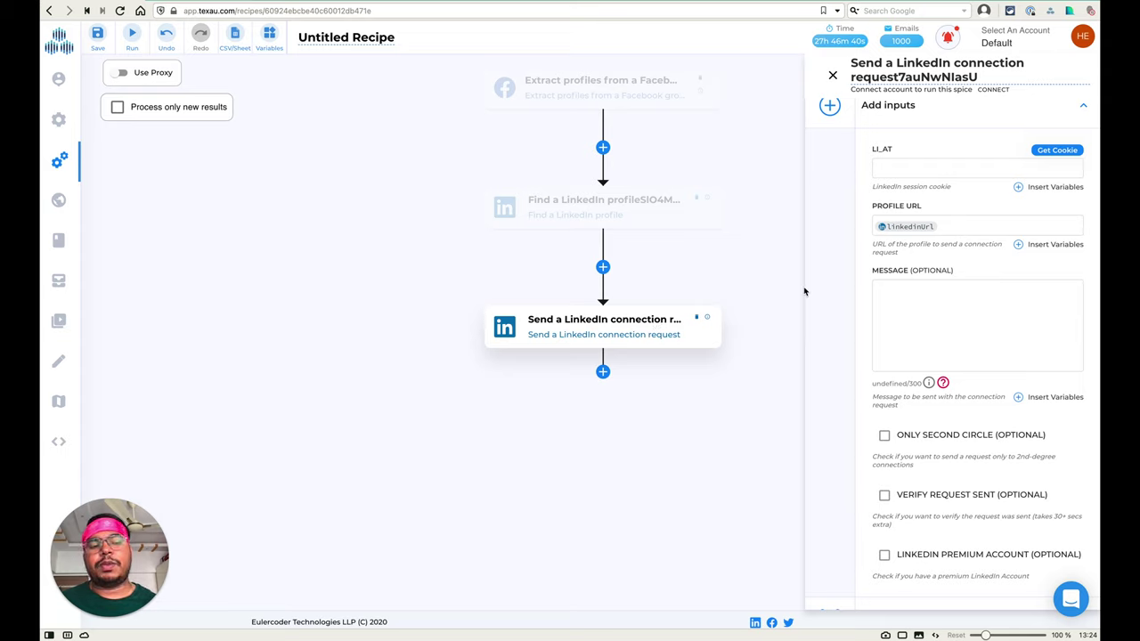
- Begin the connection request message with "Hi {{firstName}},", using the firstName personalization tag
click(888, 295)
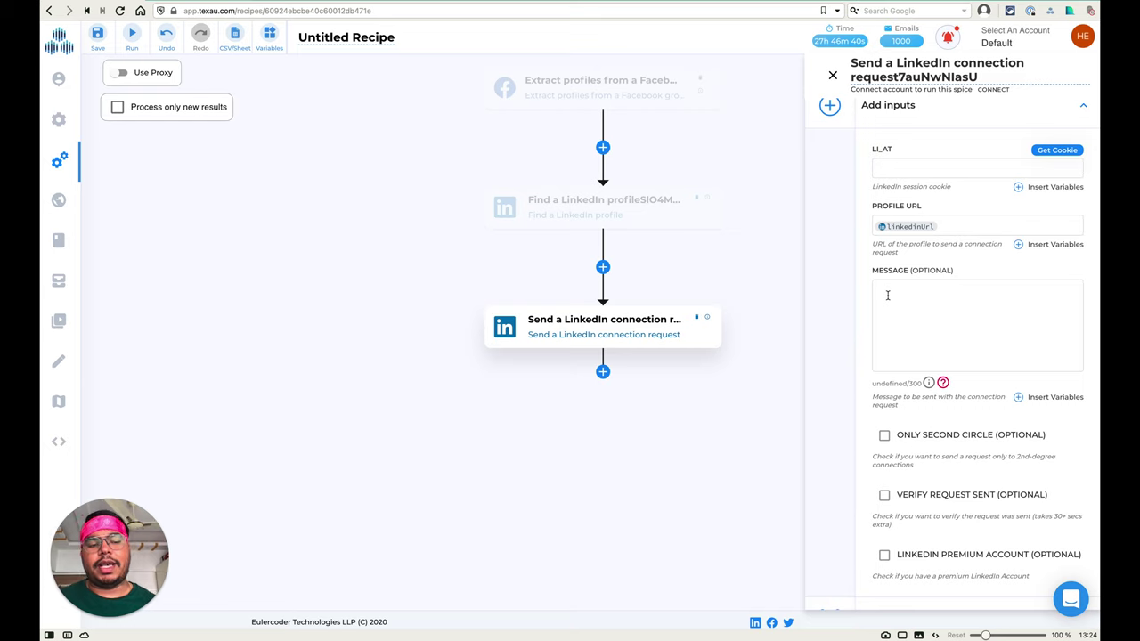
text(Hi)
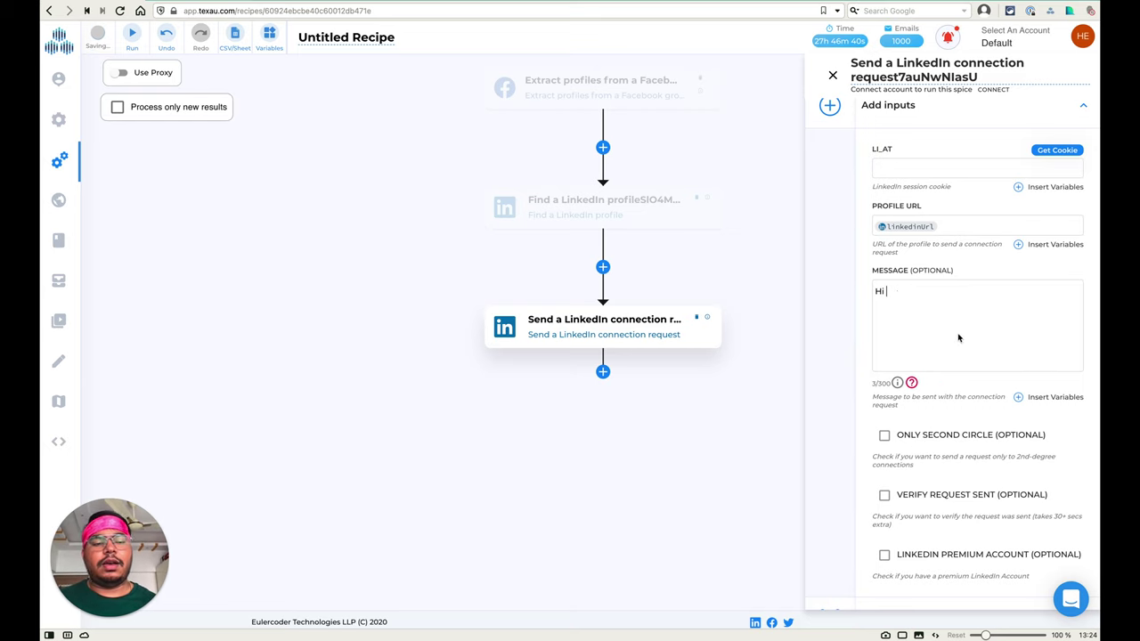
click(1018, 396)
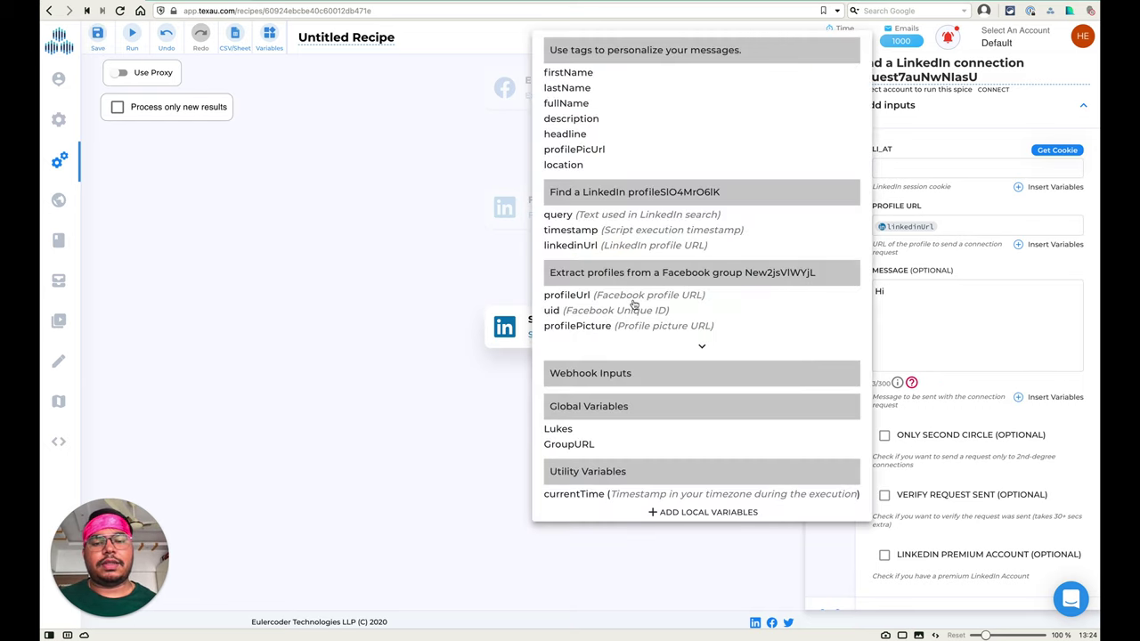
click(566, 74)
click(969, 292)
text(,  )
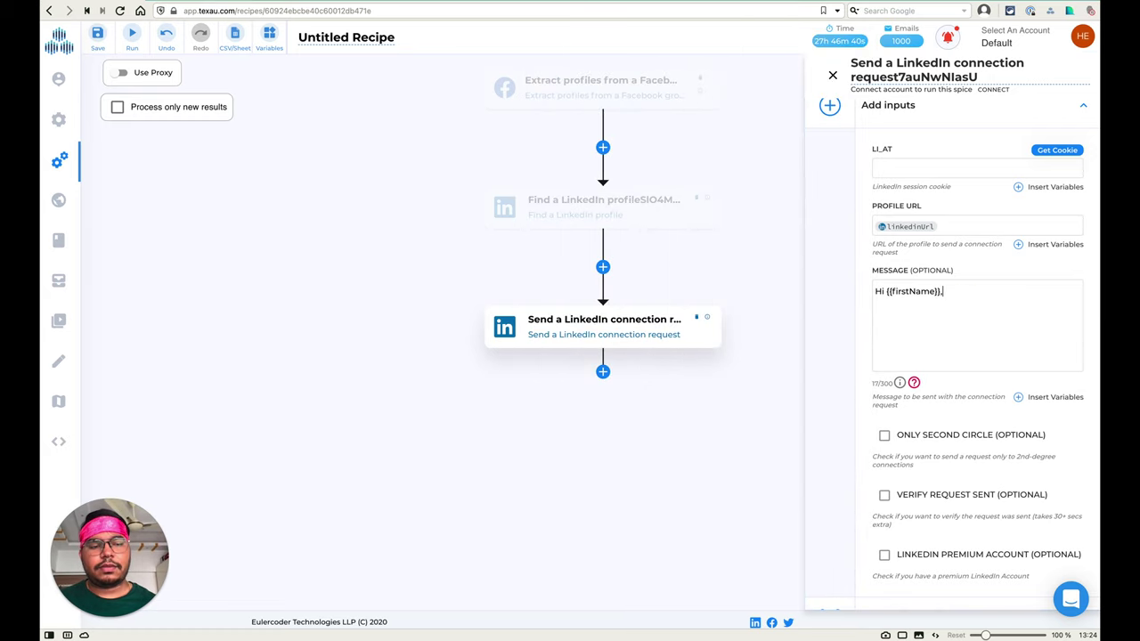
- Write "How are you? I wanted to discuss something." as the message body and sign off with a tilde and the sender's first name
text(How are yo)
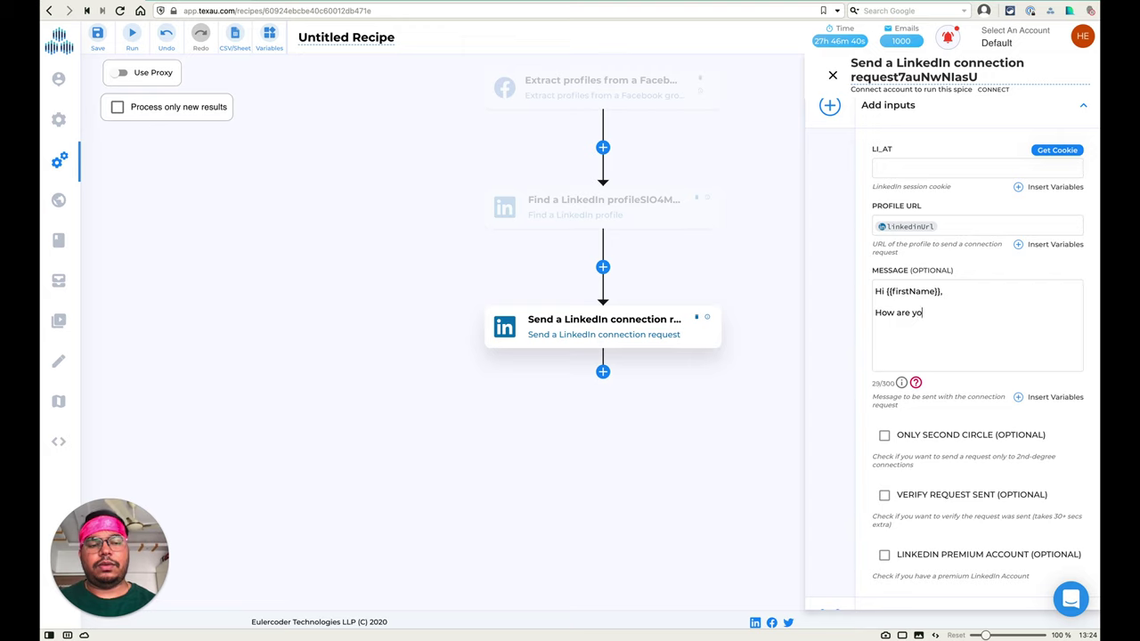
text(u? I)
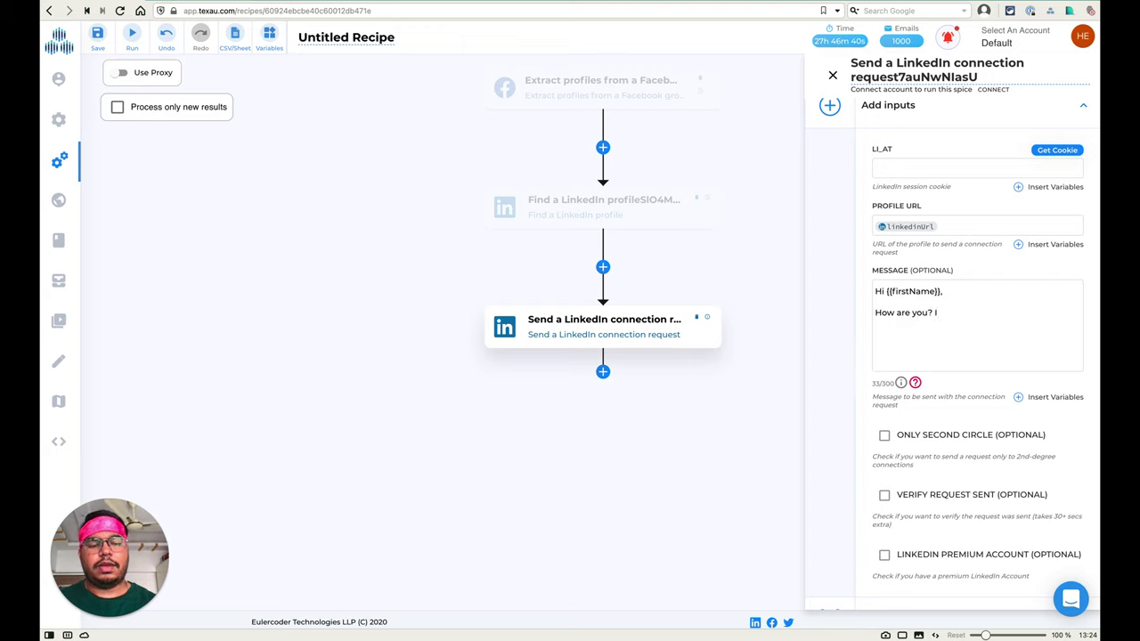
text( wanted to dsc)
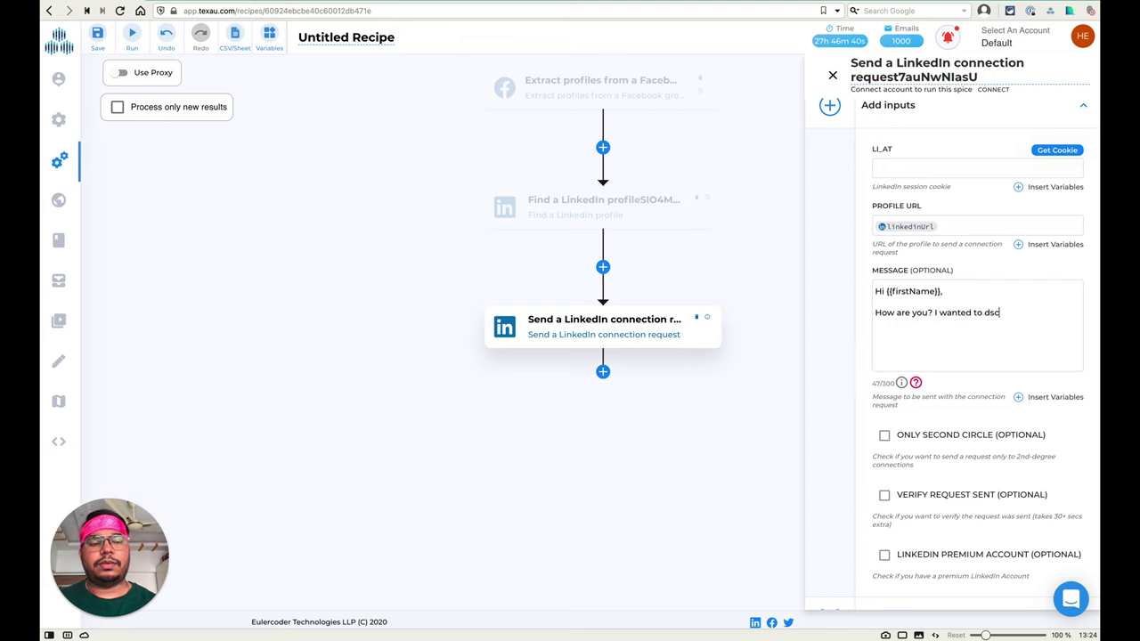
key(BackSpace)
key(BackSpace)
text(i)
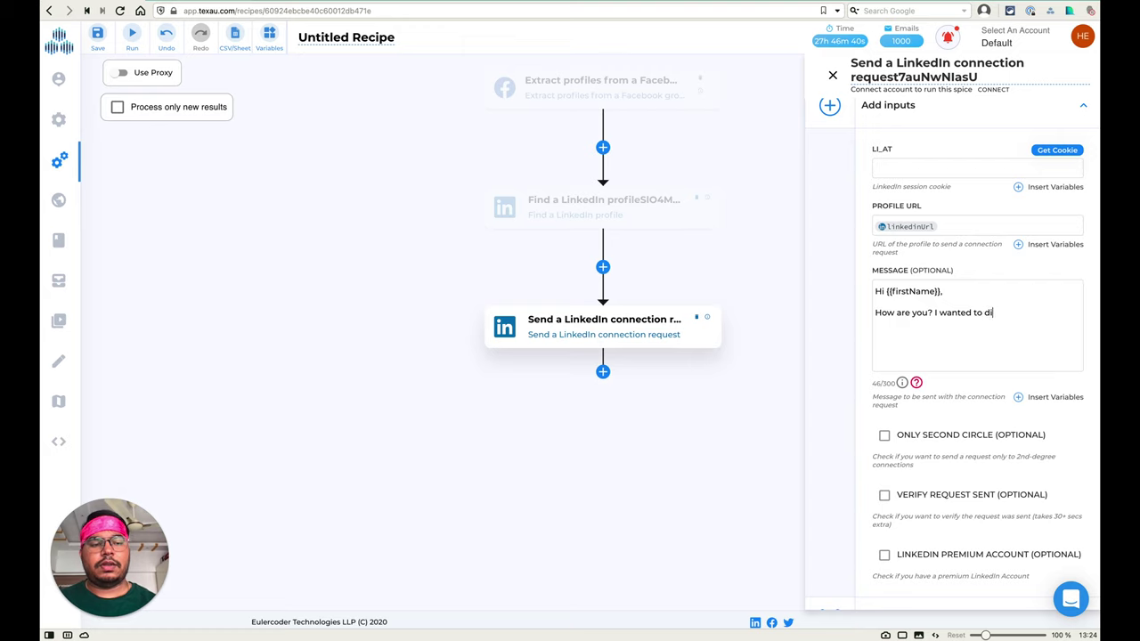
text(scuss something.)
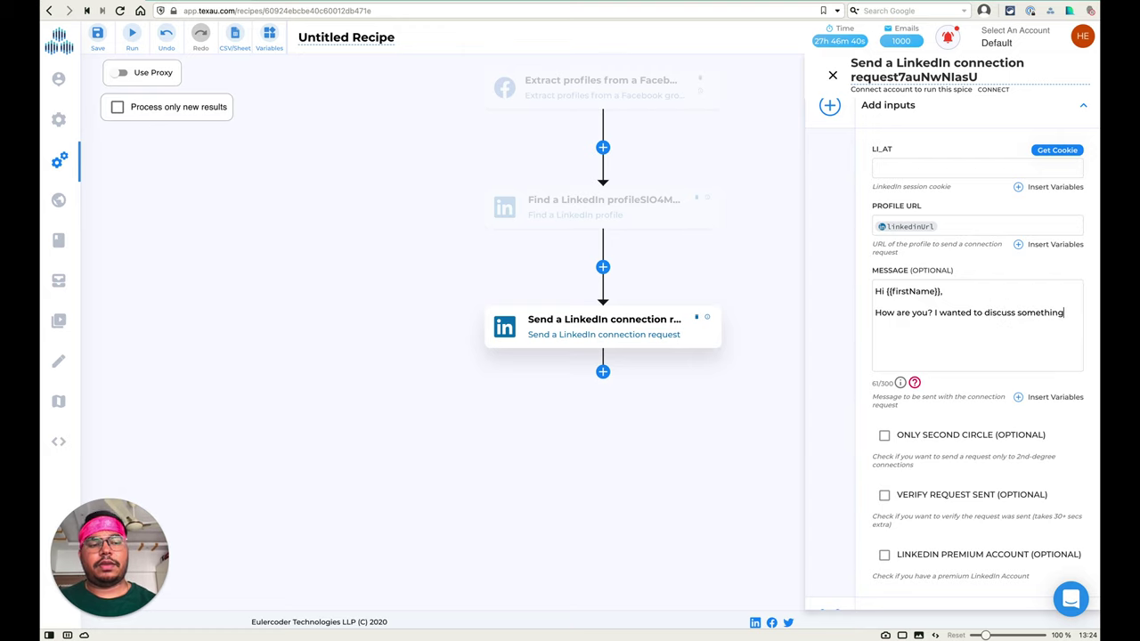
key(Return)
key(Return)
text(~)
key(Return)
text(Vikesh)
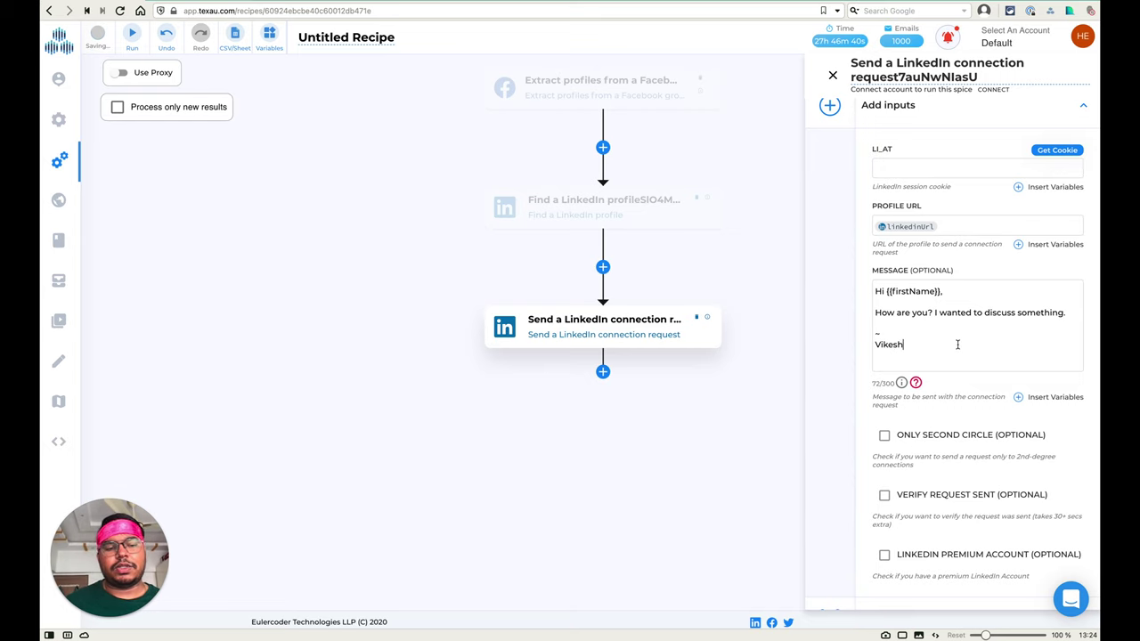
- Enable the Only Second Circle and LinkedIn Premium Account options for the connection request, close its settings and save the recipe
scroll(951, 346, down, 1)
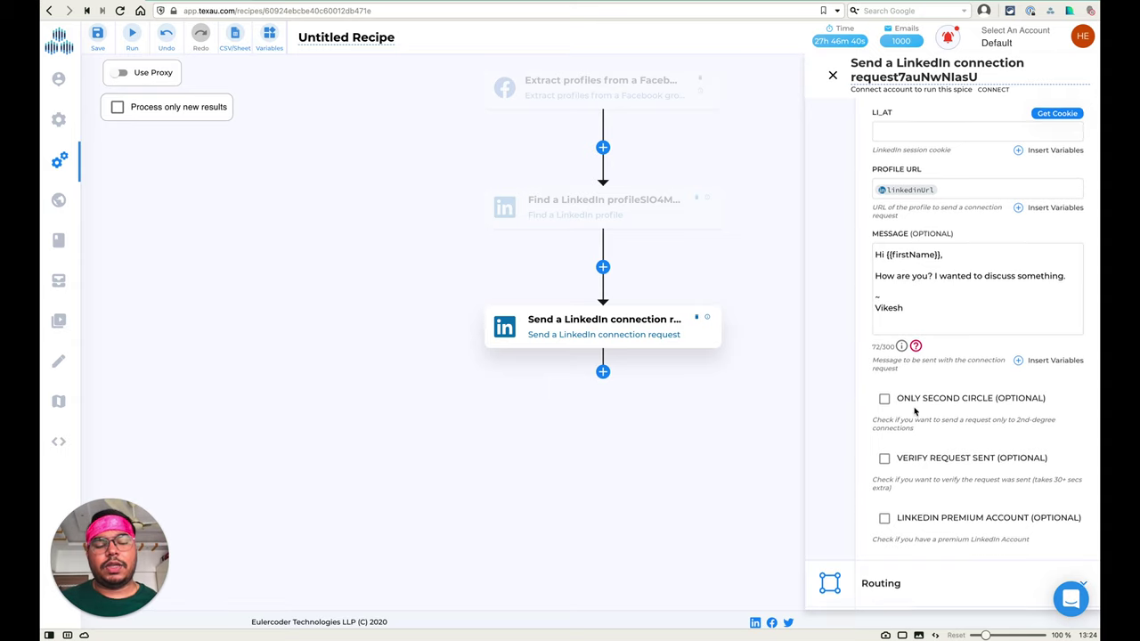
scroll(915, 414, down, 1)
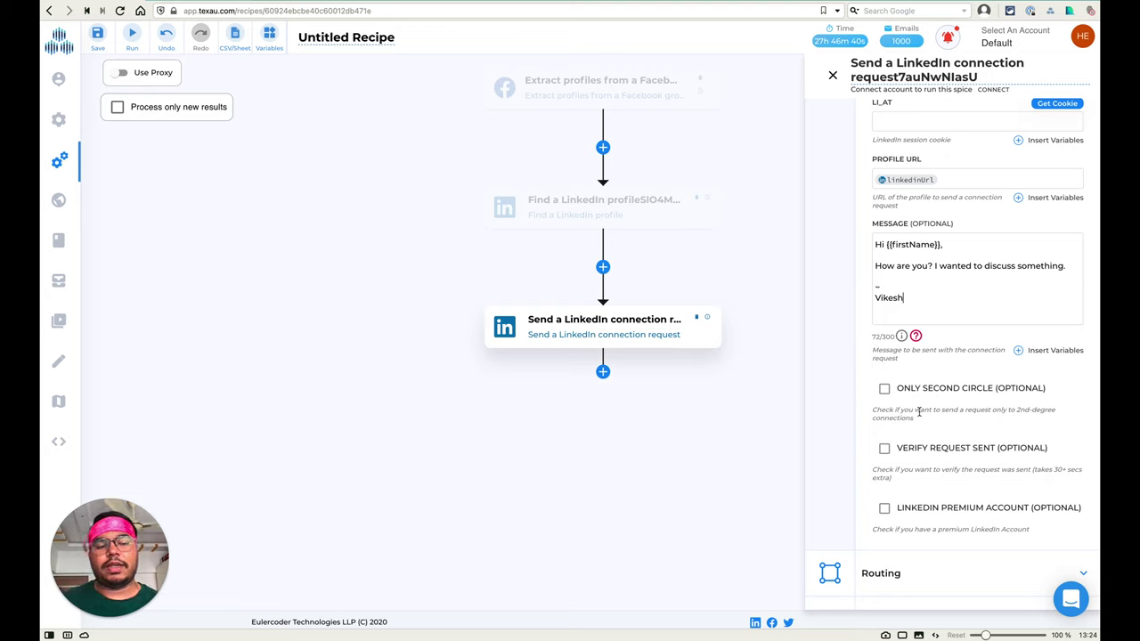
click(884, 388)
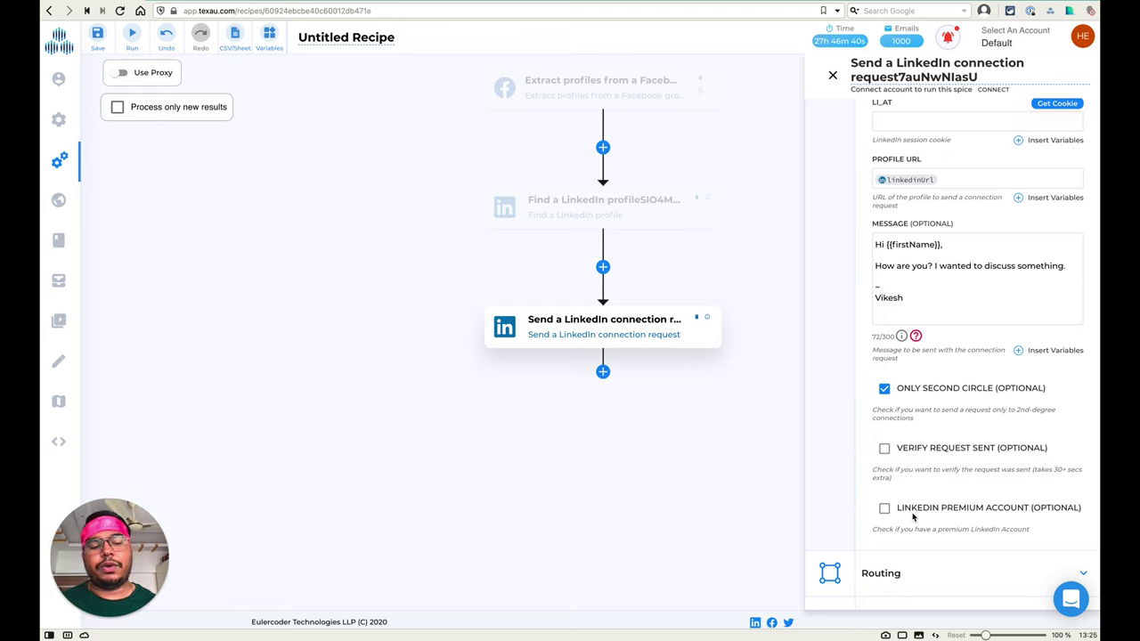
click(885, 508)
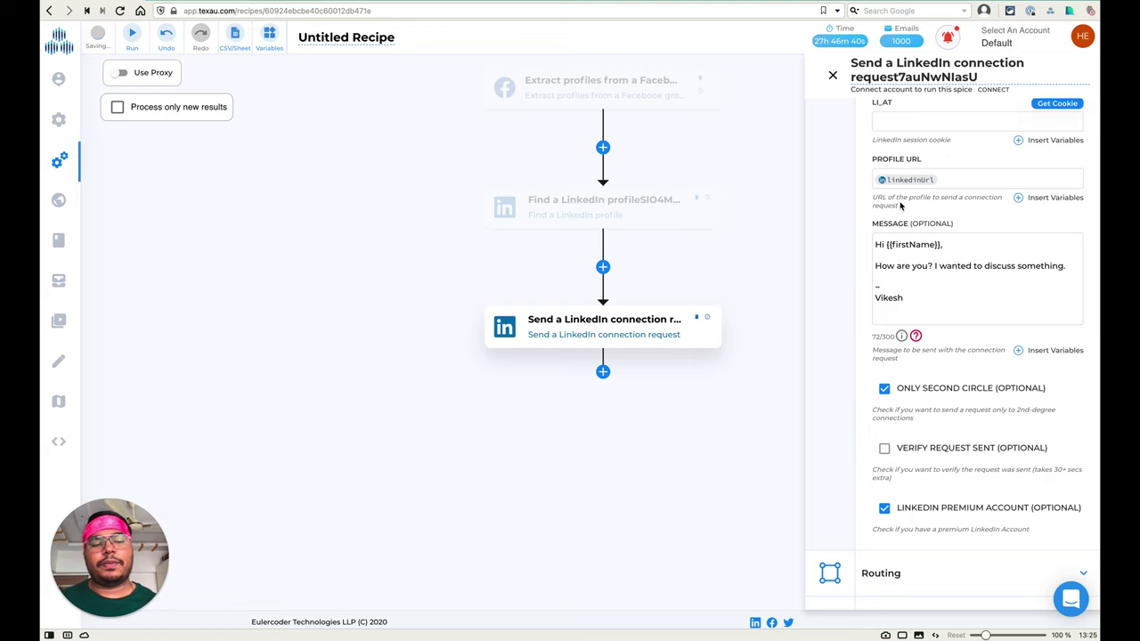
scroll(908, 183, up, 3)
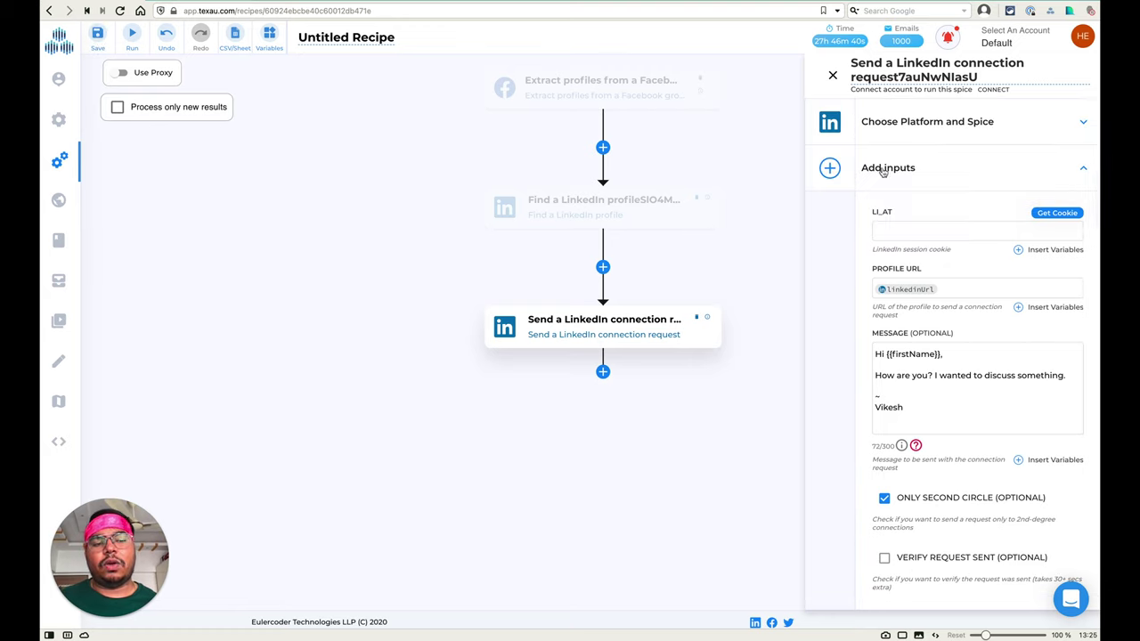
click(833, 75)
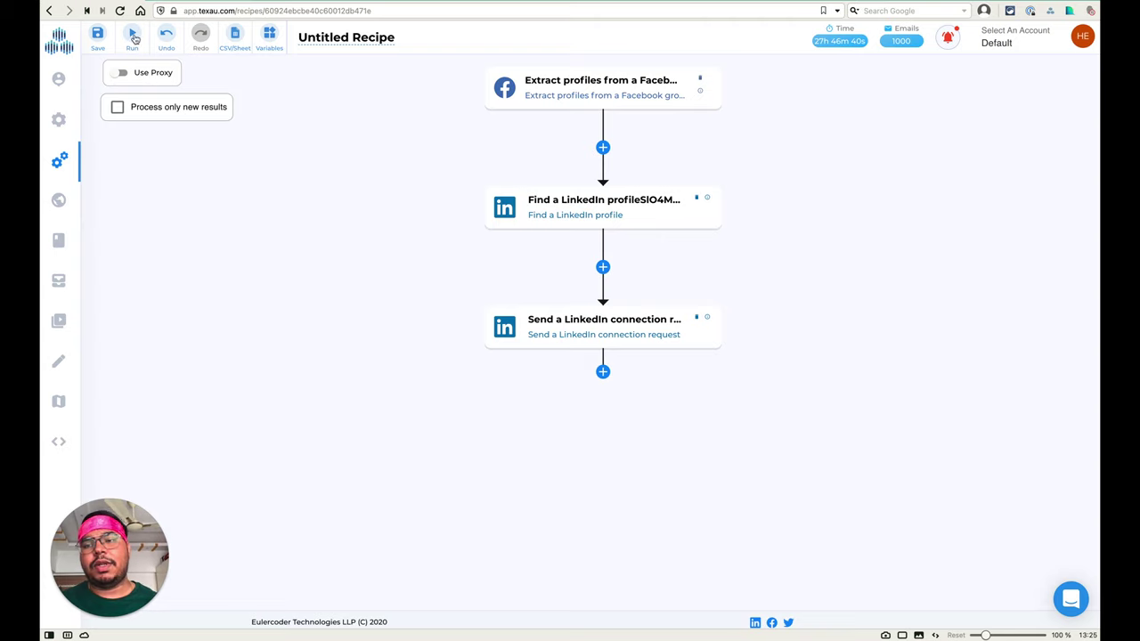
click(104, 41)
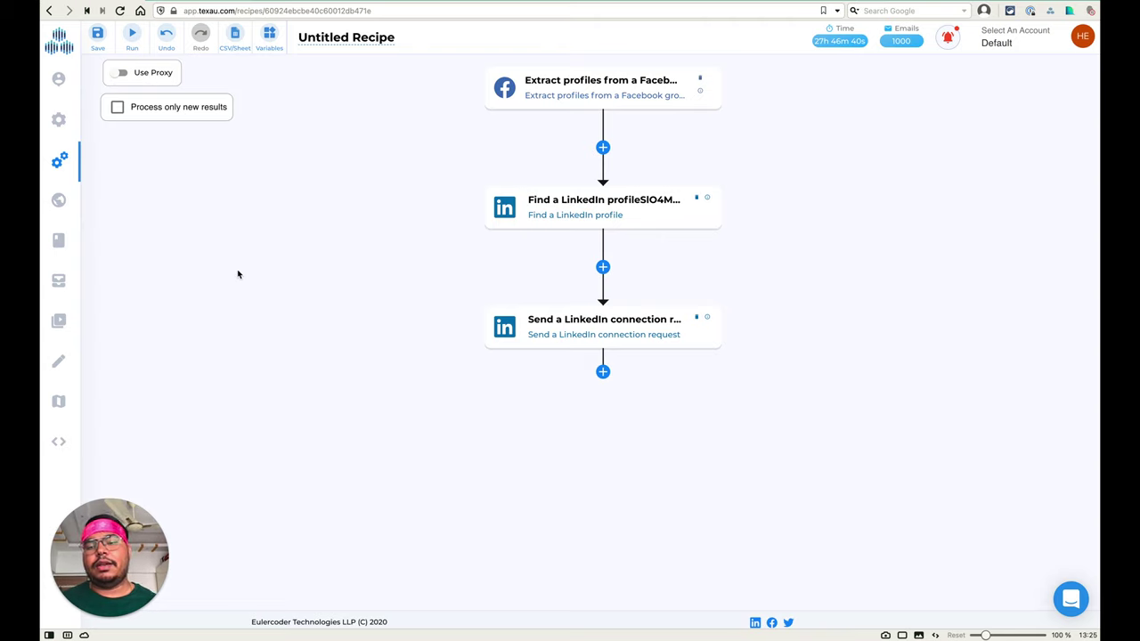
- Open the results of the demo recipe run dated 24 Feb 2021 from the recipe results
click(60, 158)
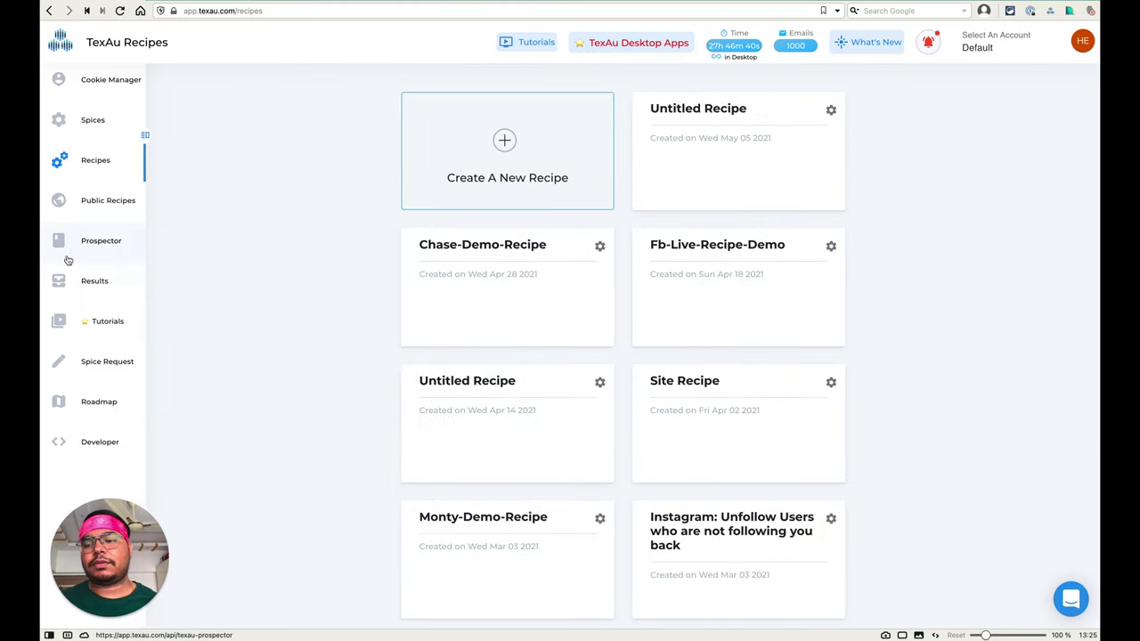
click(67, 272)
click(617, 88)
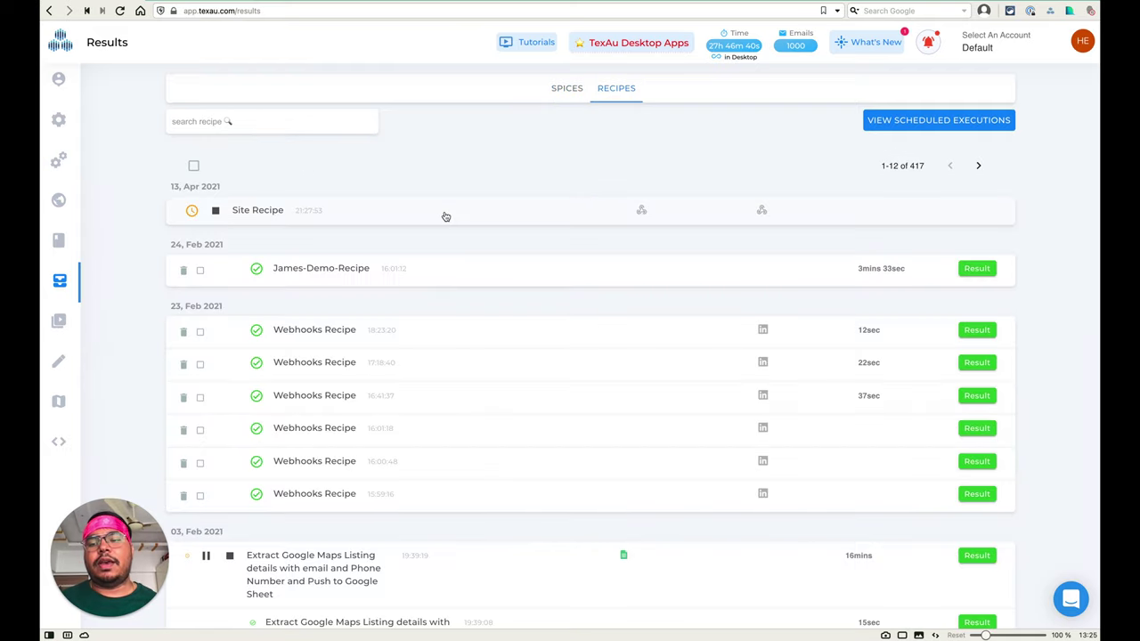
click(758, 273)
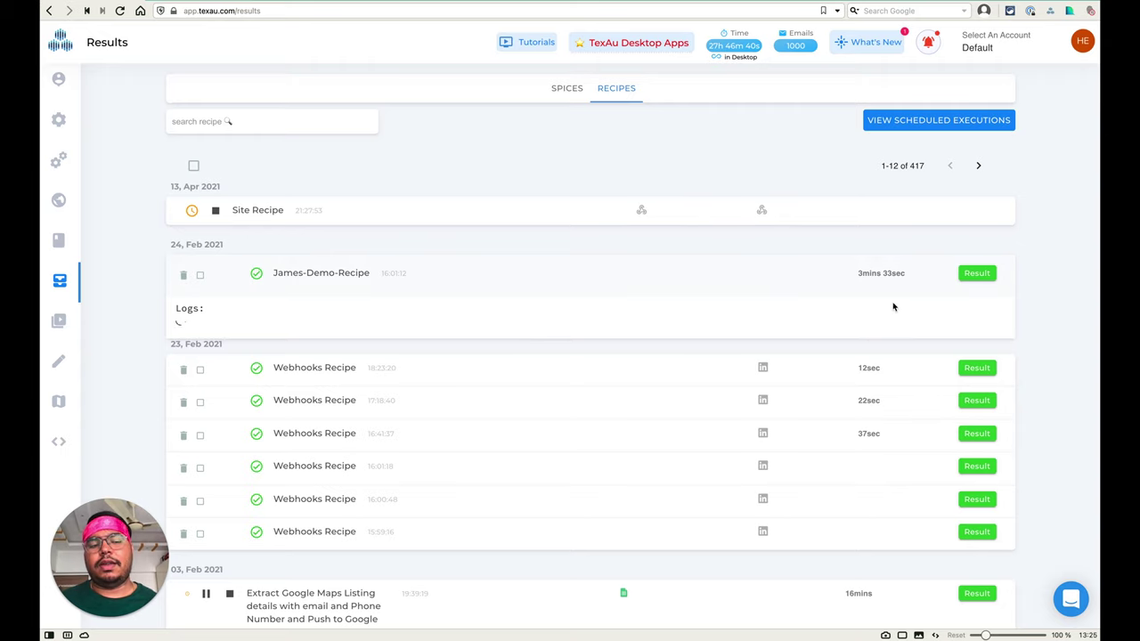
click(979, 275)
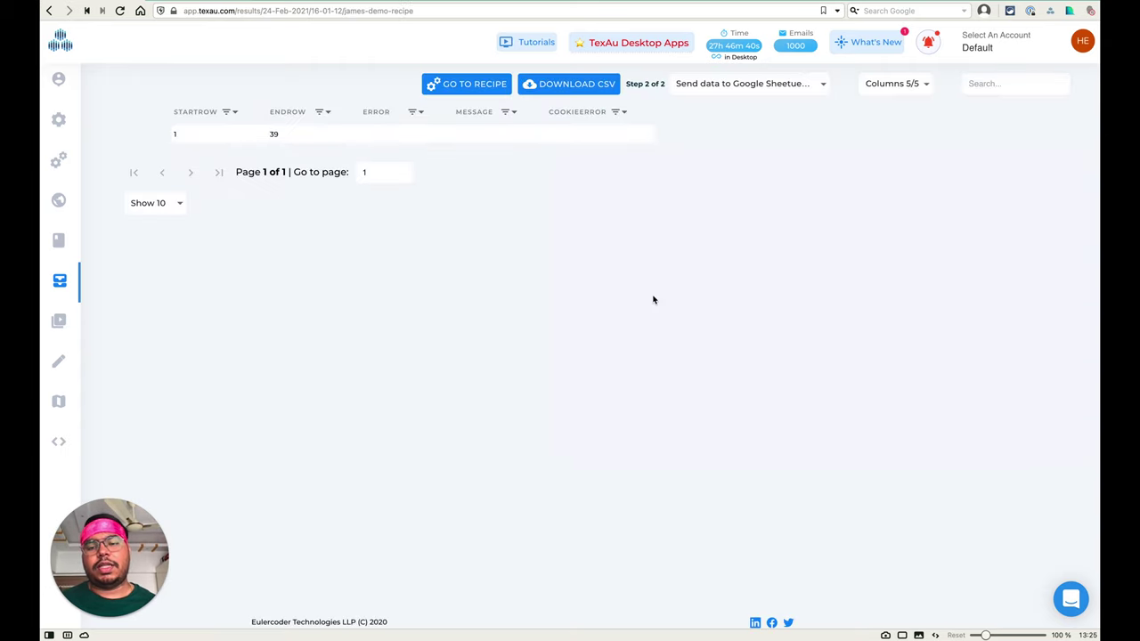
- View the run's Google Maps Search Extractor and Send data to Google Sheet results, and return to the recipe list
click(704, 84)
click(708, 63)
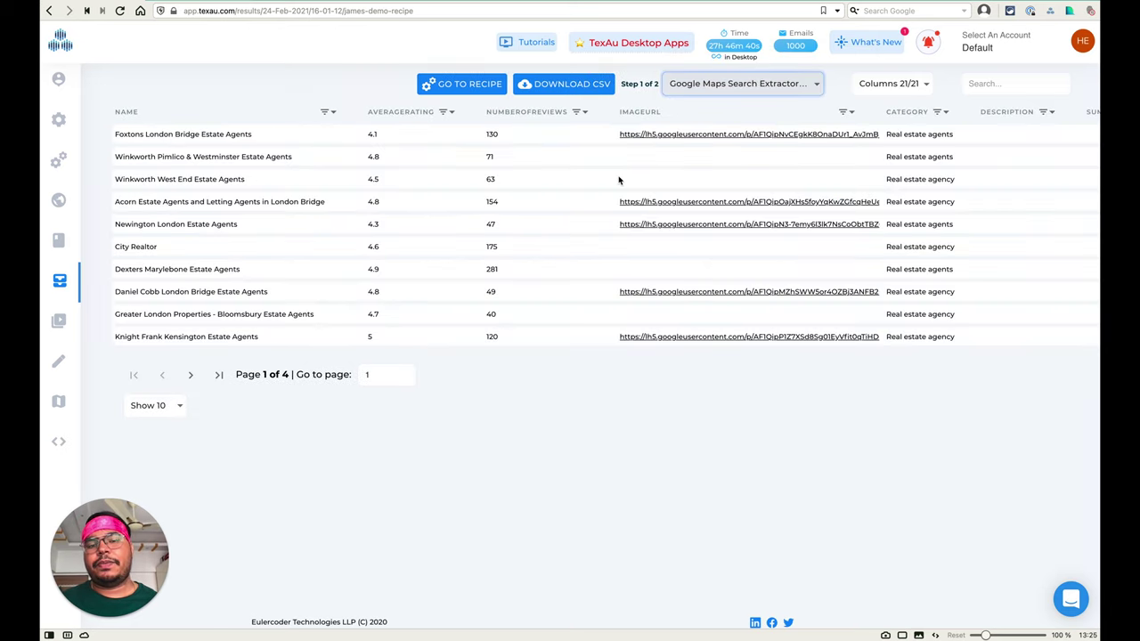
click(686, 87)
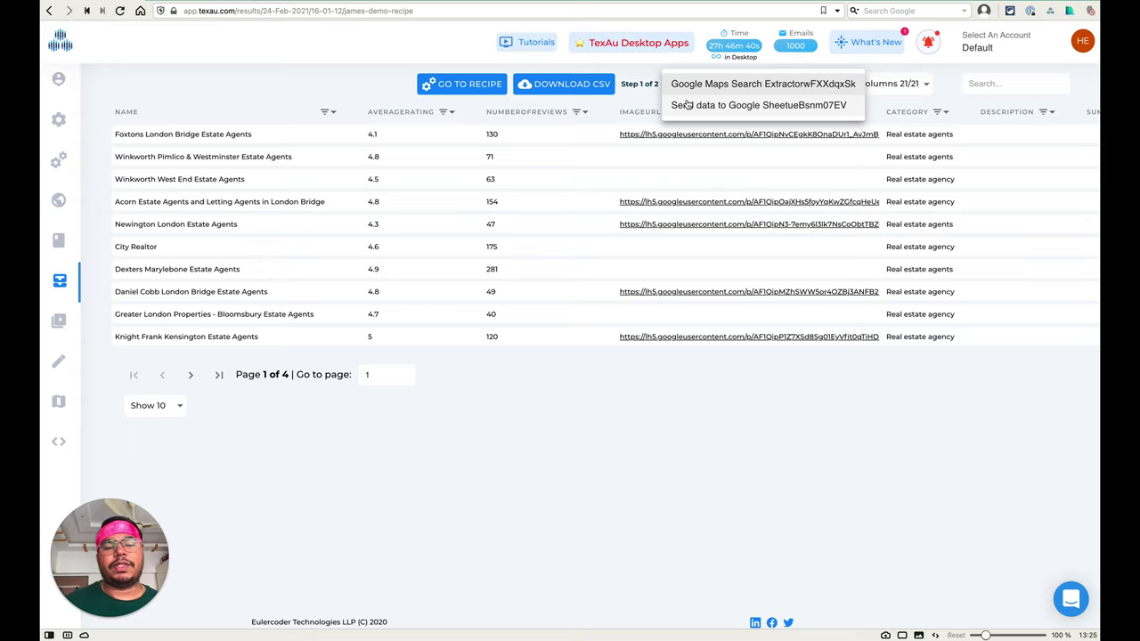
click(686, 104)
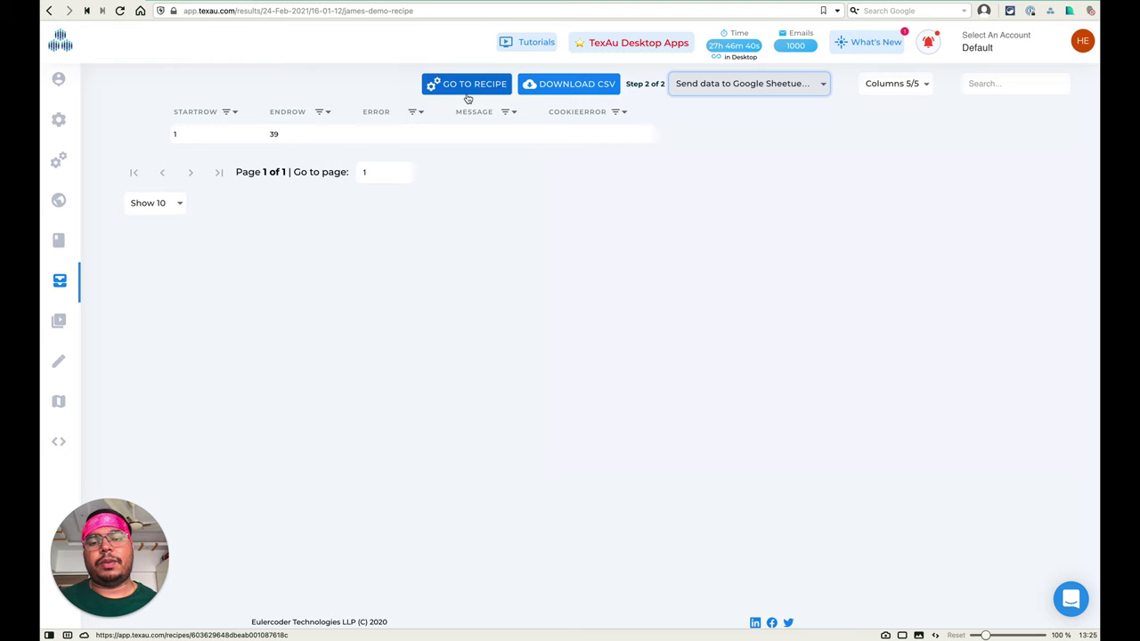
click(73, 156)
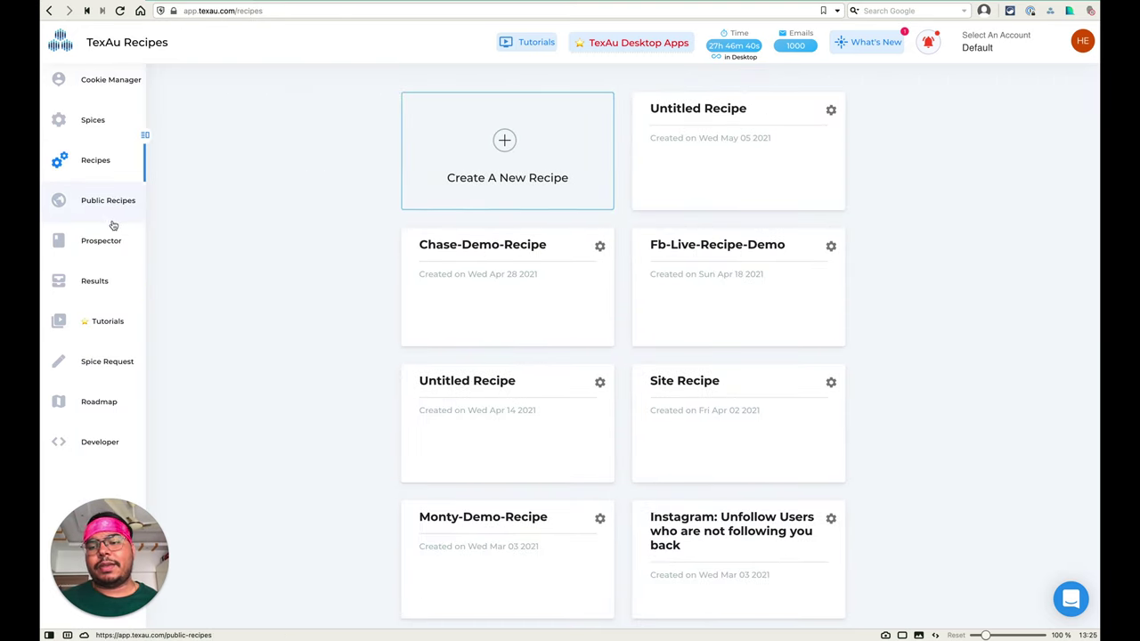
- Open the public recipes and browse the pre-made recipes offered there
click(100, 211)
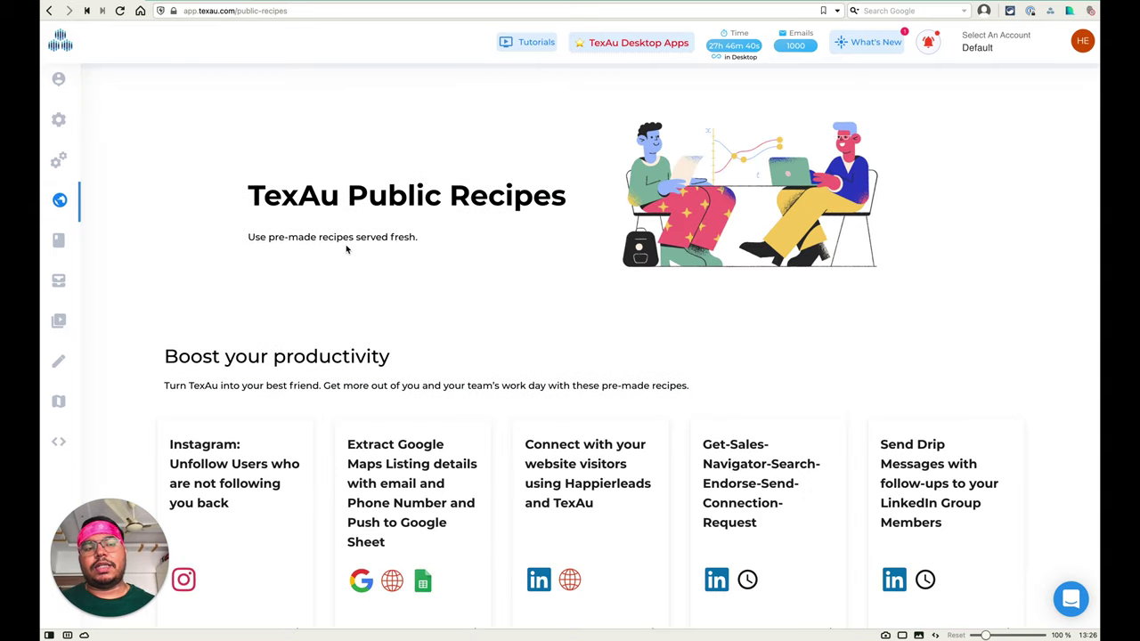
scroll(347, 250, down, 2)
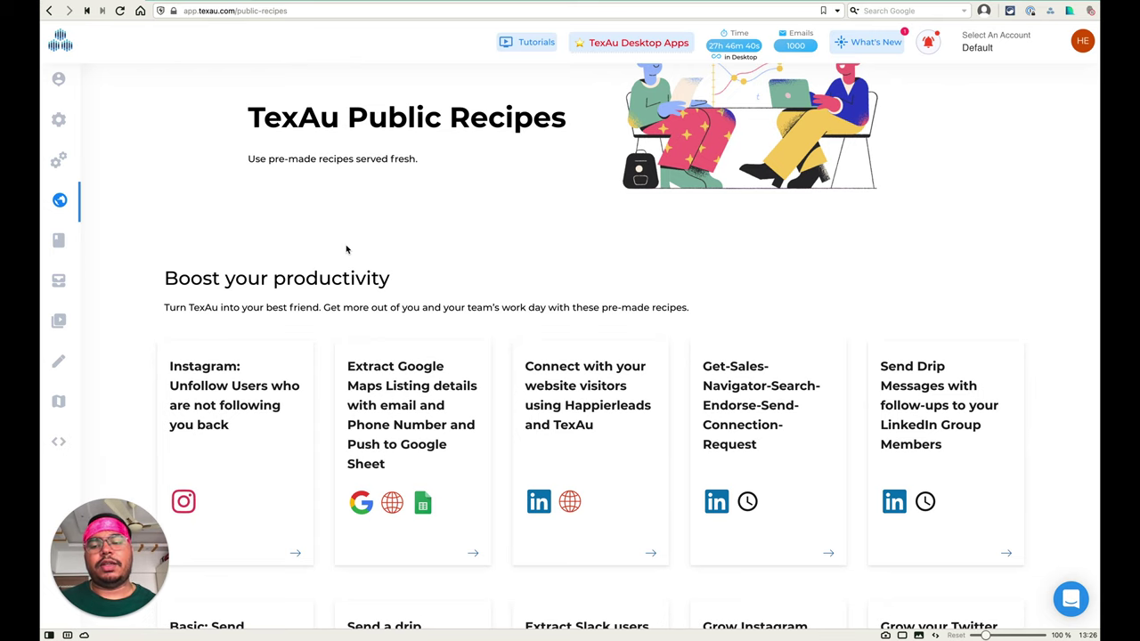
scroll(346, 249, down, 2)
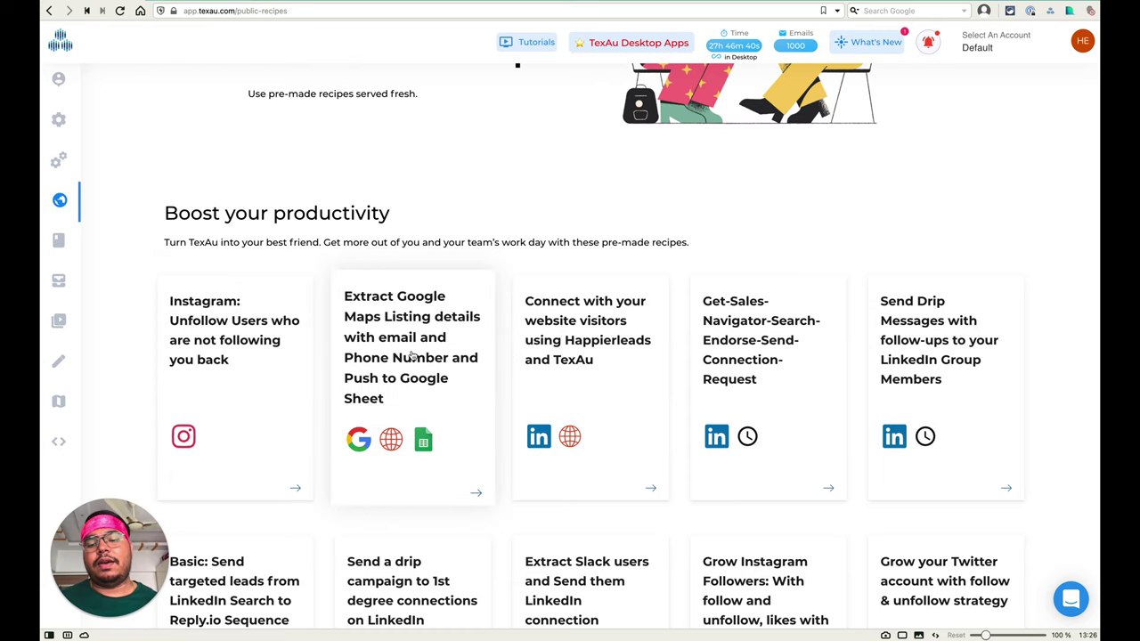
scroll(412, 355, down, 1)
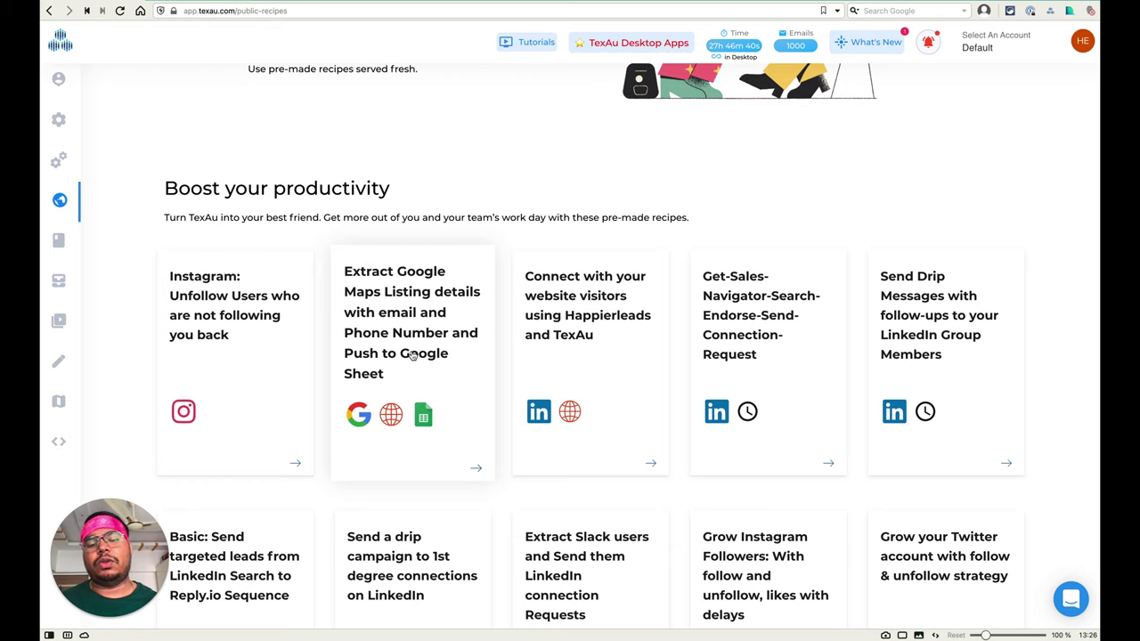
scroll(558, 326, down, 1)
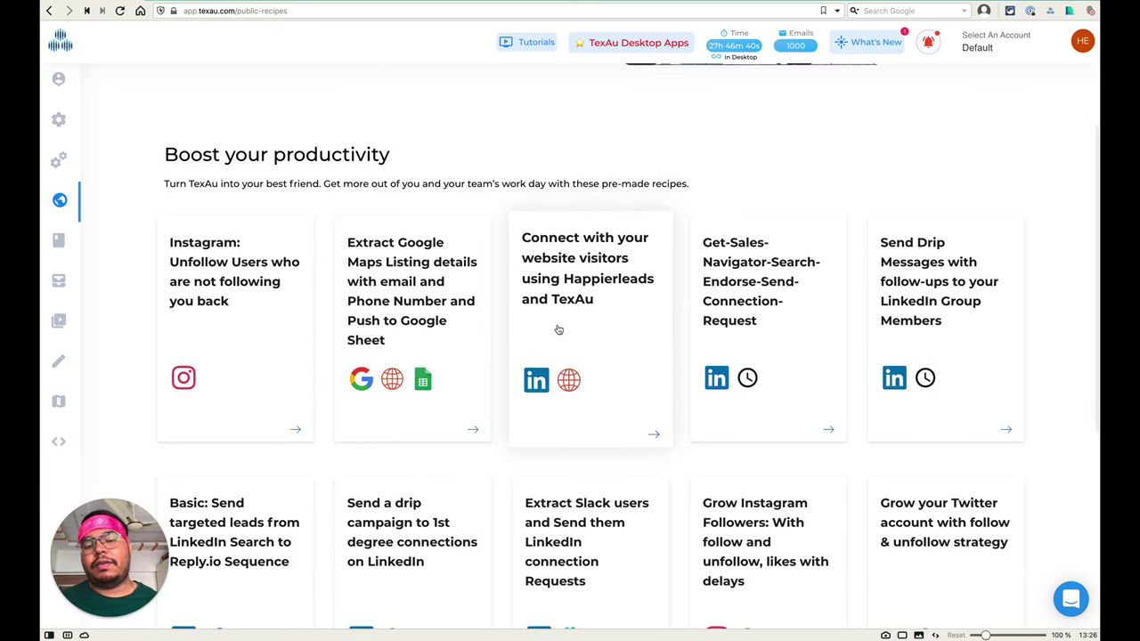
scroll(558, 330, down, 1)
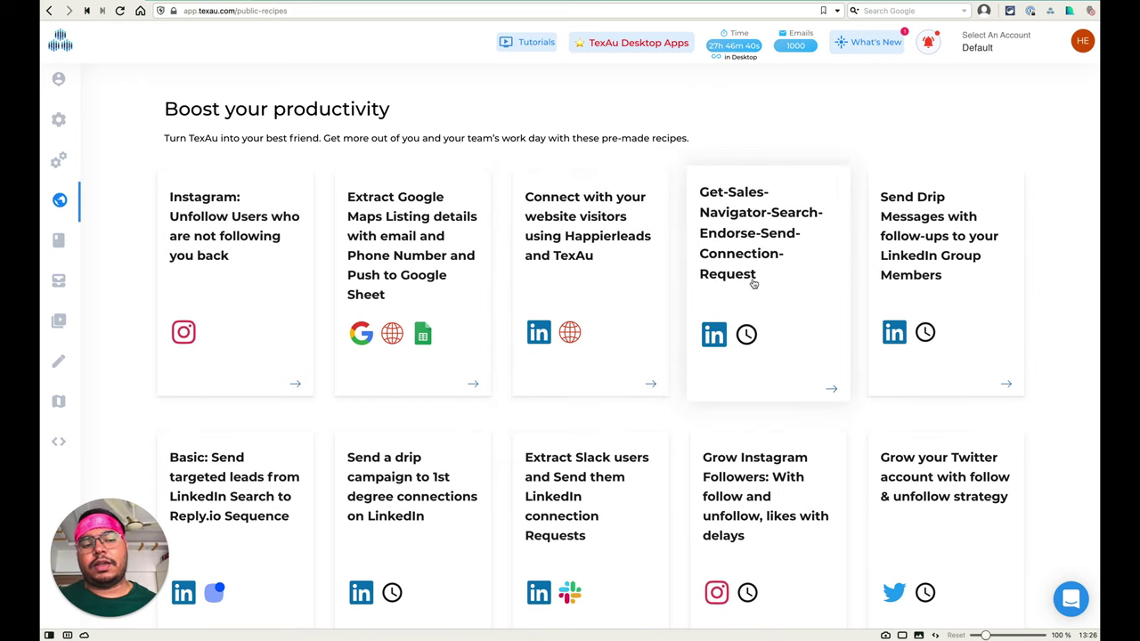
scroll(752, 283, down, 1)
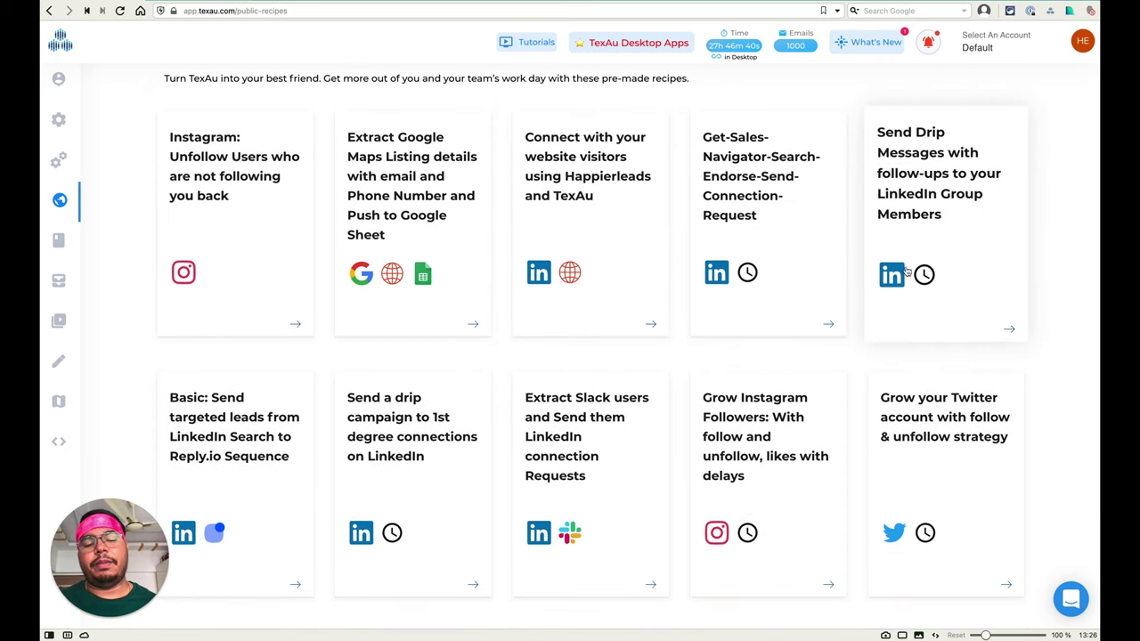
scroll(906, 272, down, 2)
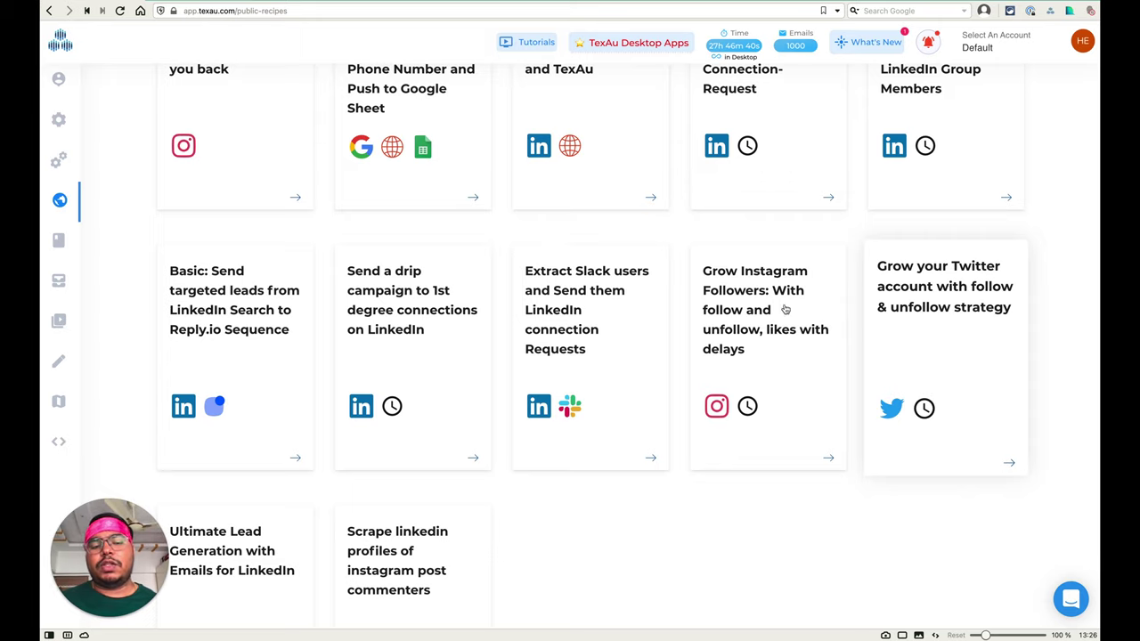
scroll(445, 365, down, 1)
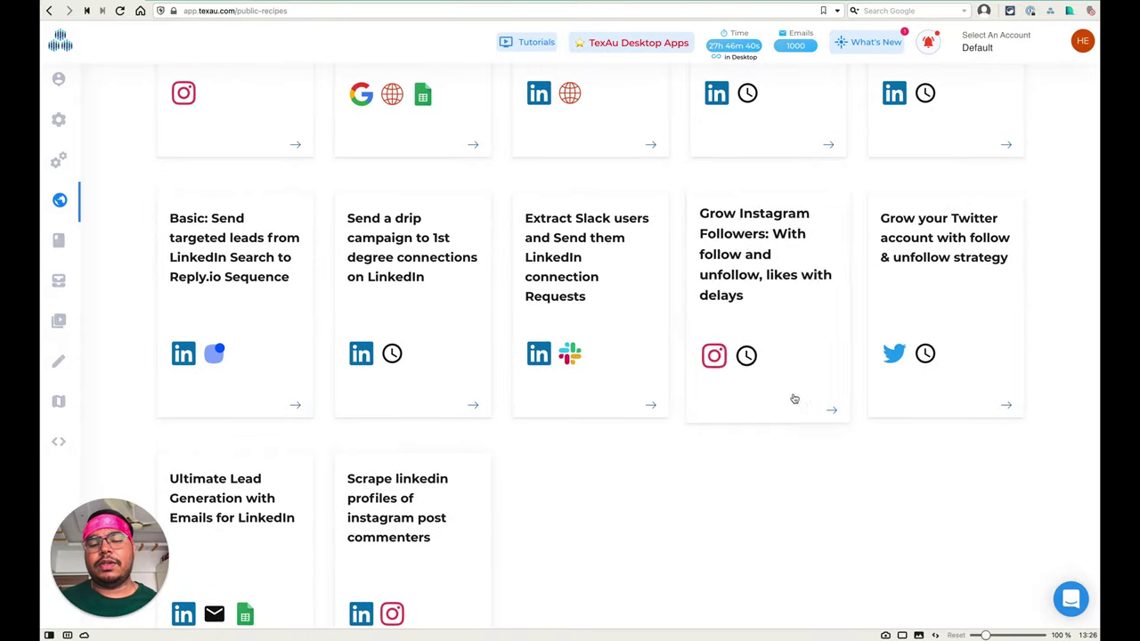
- Open the "Grow your Twitter account with follow & unfollow strategy" public recipe and review its workflow of spices
click(873, 275)
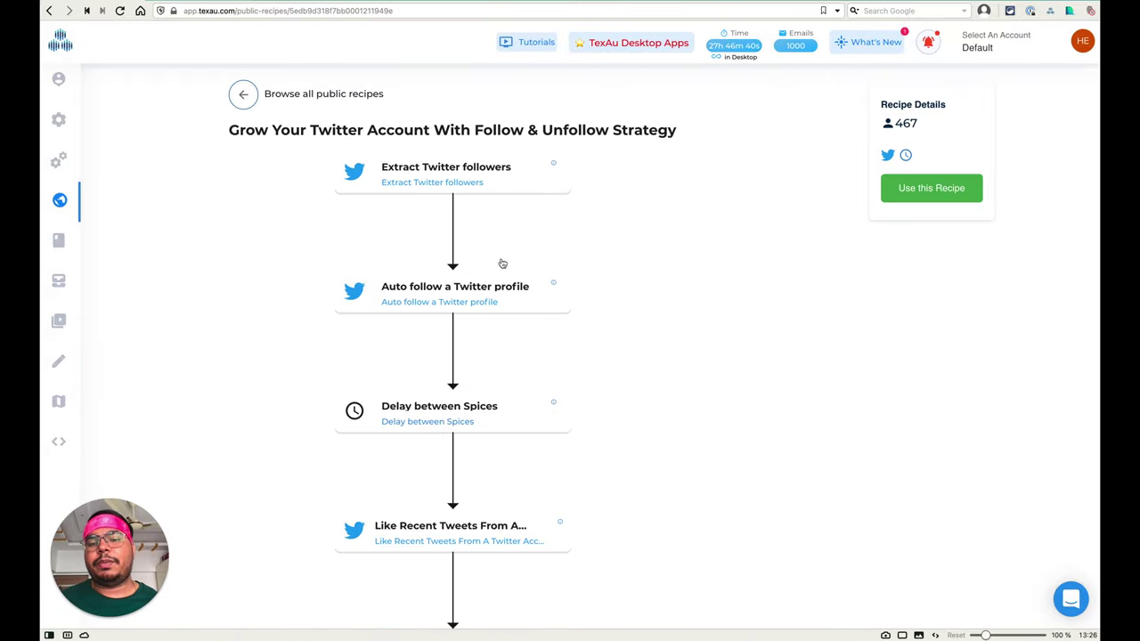
scroll(460, 303, down, 2)
scroll(460, 302, up, 2)
scroll(459, 303, down, 5)
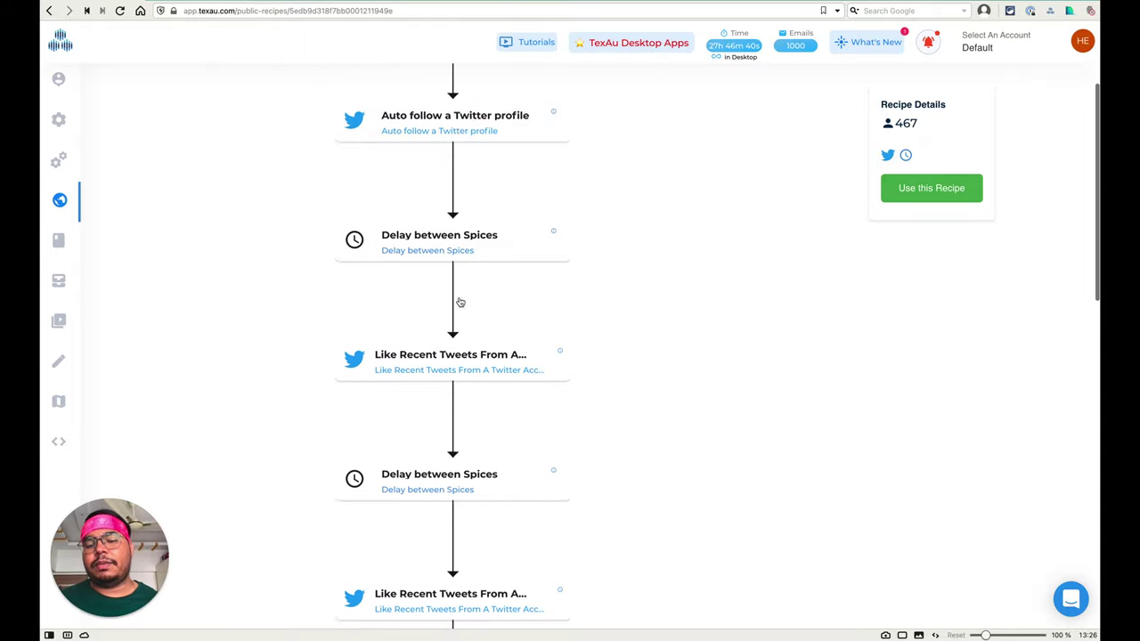
scroll(459, 302, up, 5)
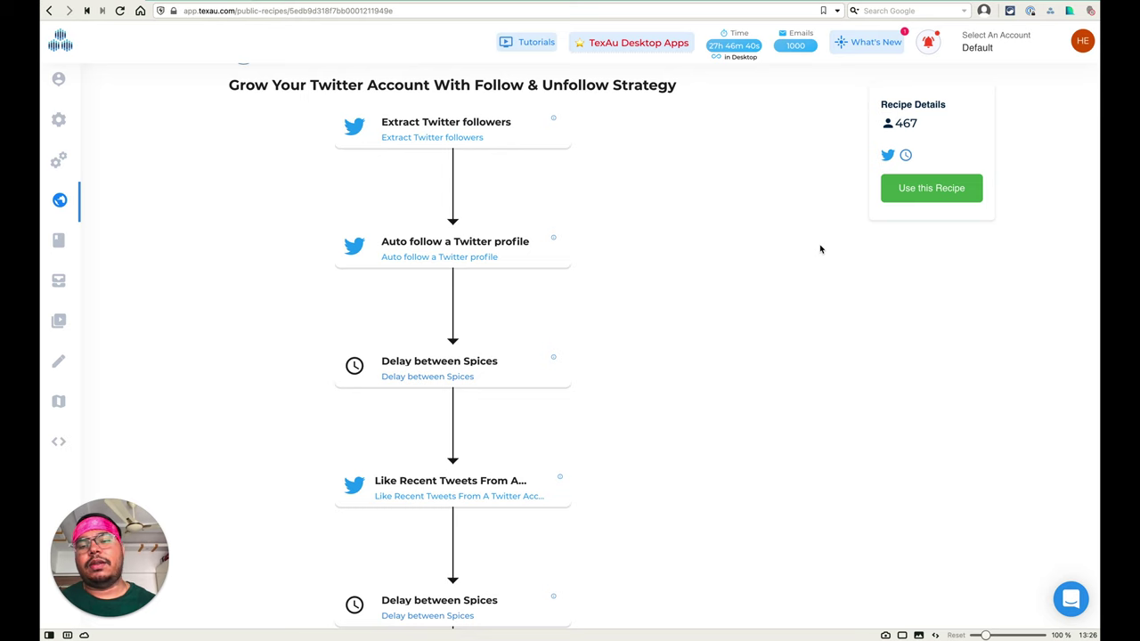
- Return to the saved recipes by way of the public recipe list and open the Untitled Recipe created on May 05 2021
click(74, 201)
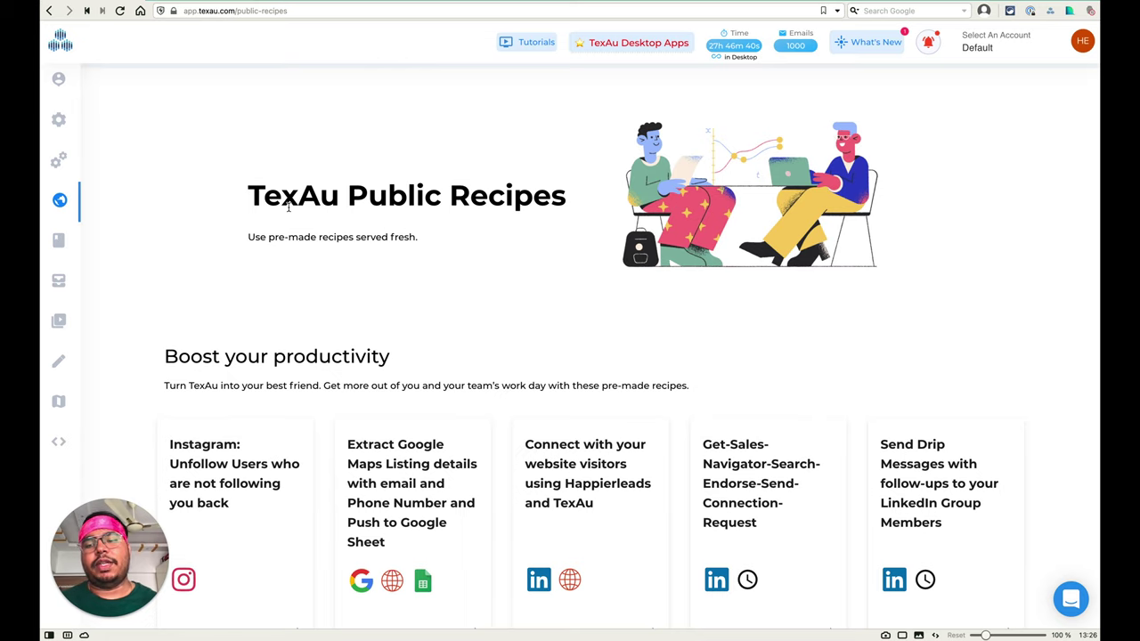
click(71, 160)
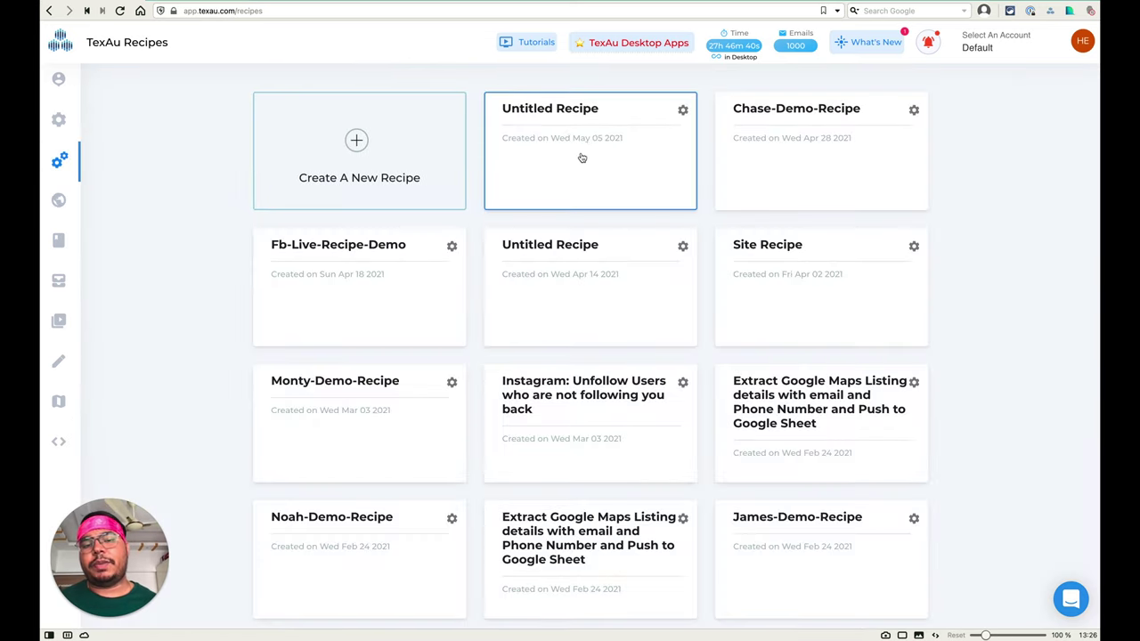
click(581, 157)
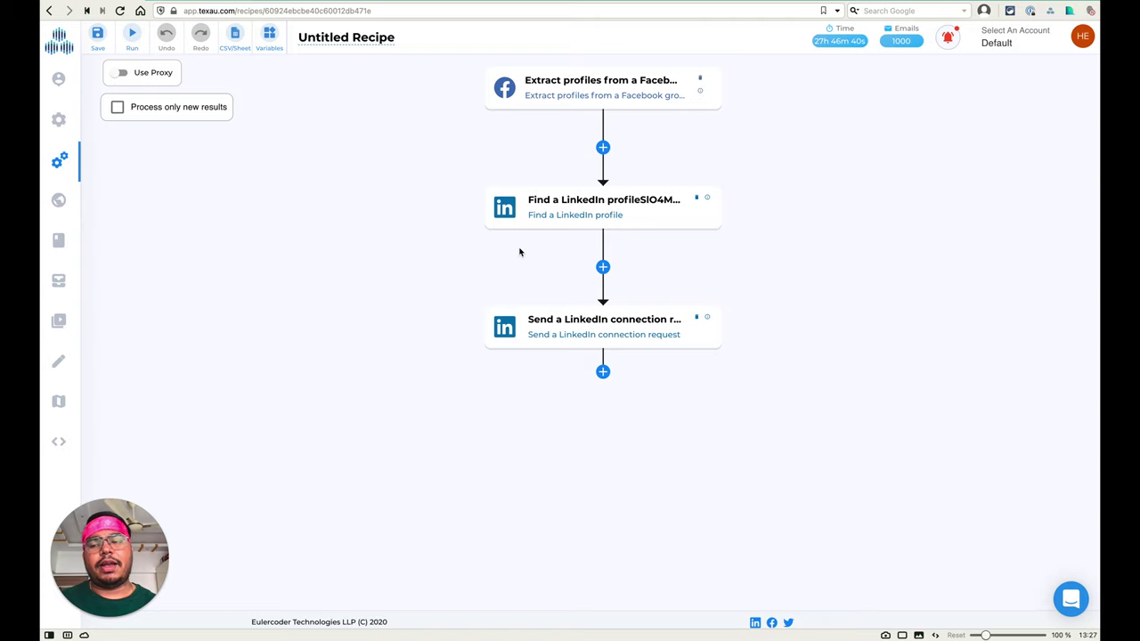
- Open the Texau Prospector
click(89, 238)
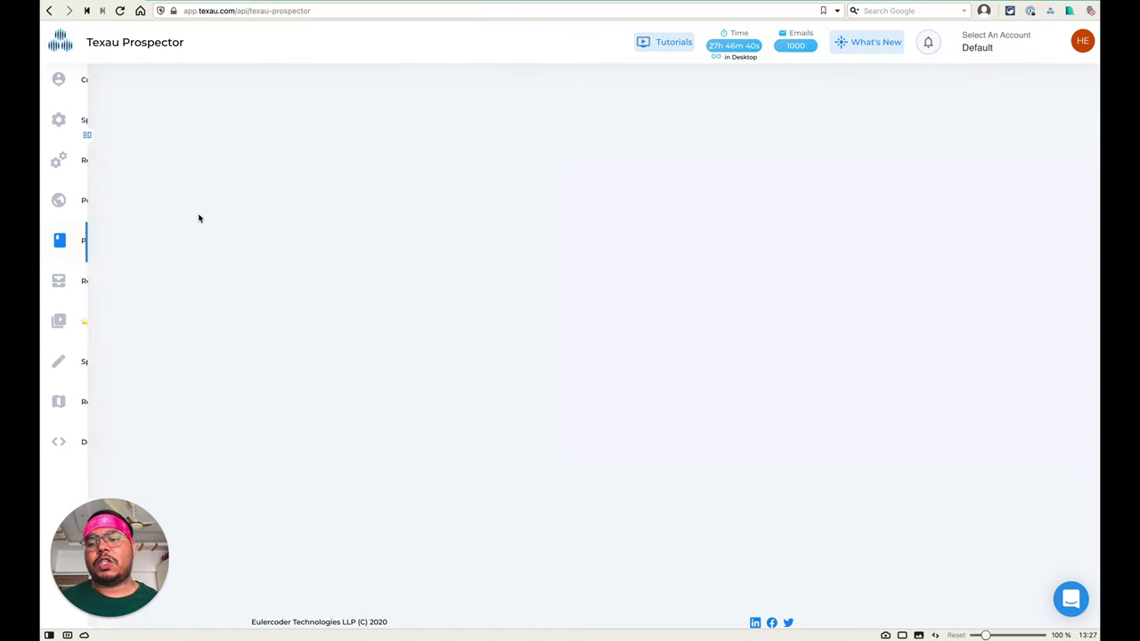
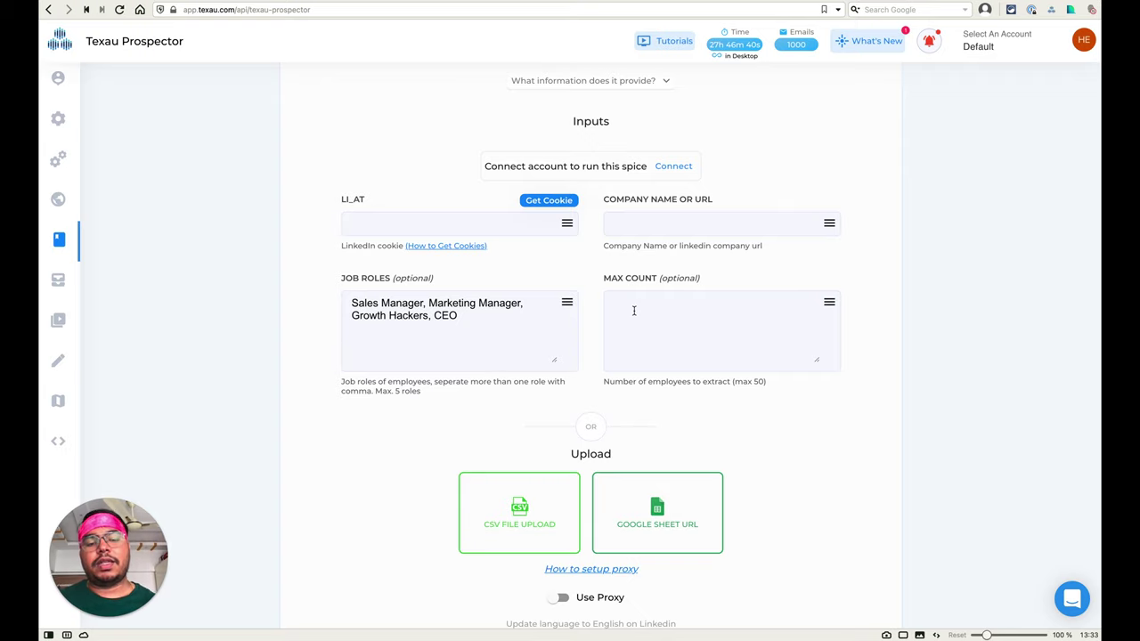
- Try a max count of 5 employees in the Prospector inputs and clear the value again
click(635, 309)
text(5)
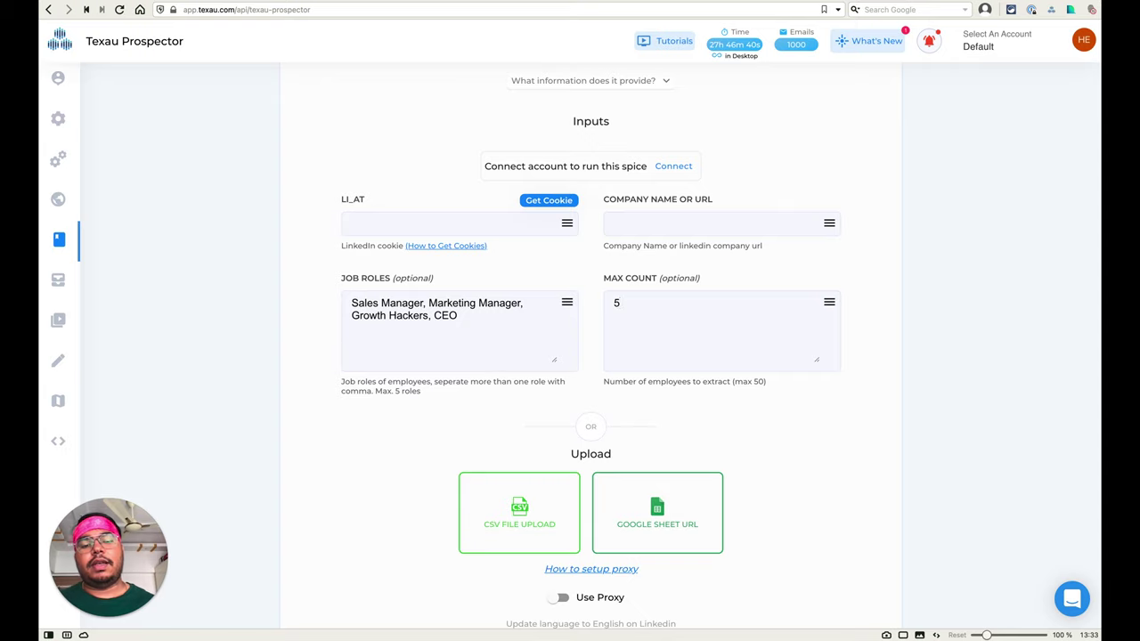
key(BackSpace)
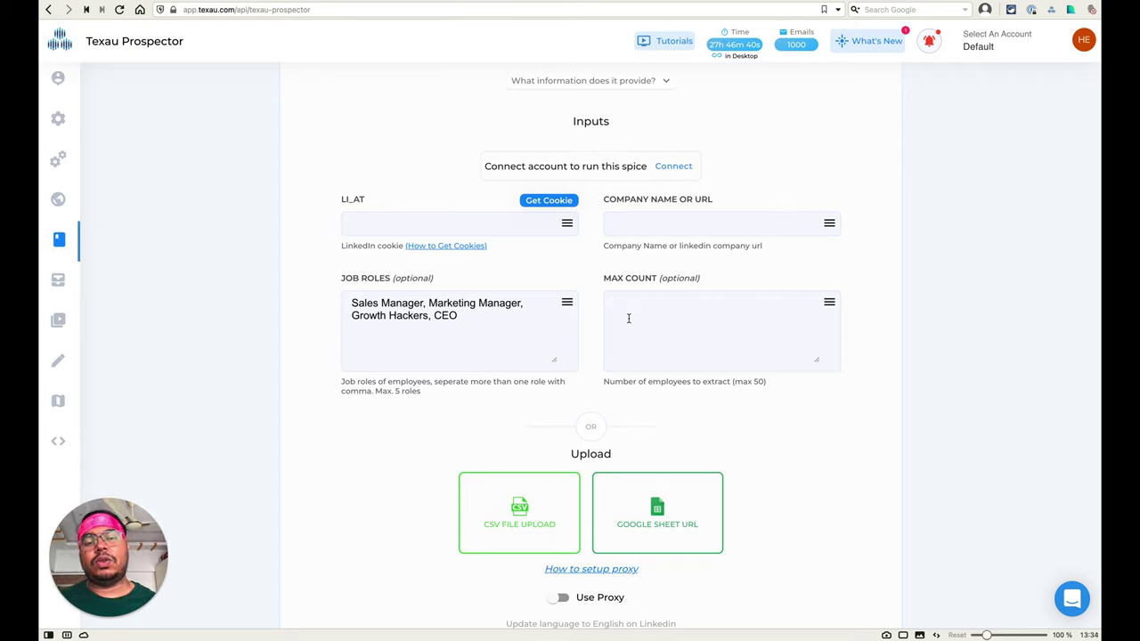
- Examine the Prospector's CSV file upload options, including the max count and job roles fields, and close the dialog
scroll(628, 318, down, 5)
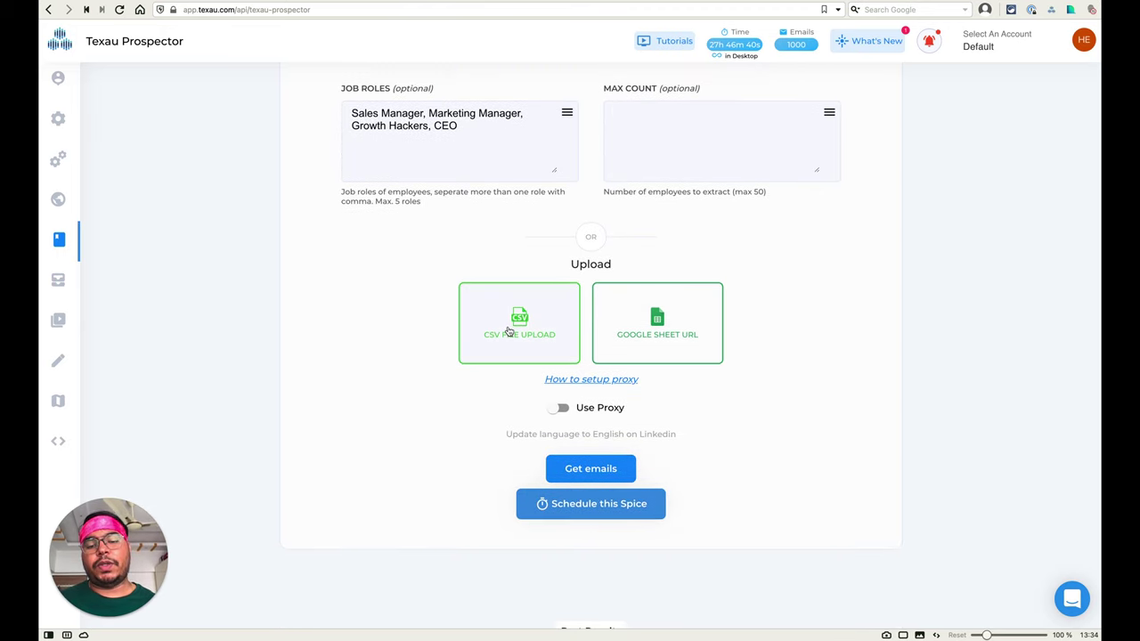
scroll(483, 420, down, 1)
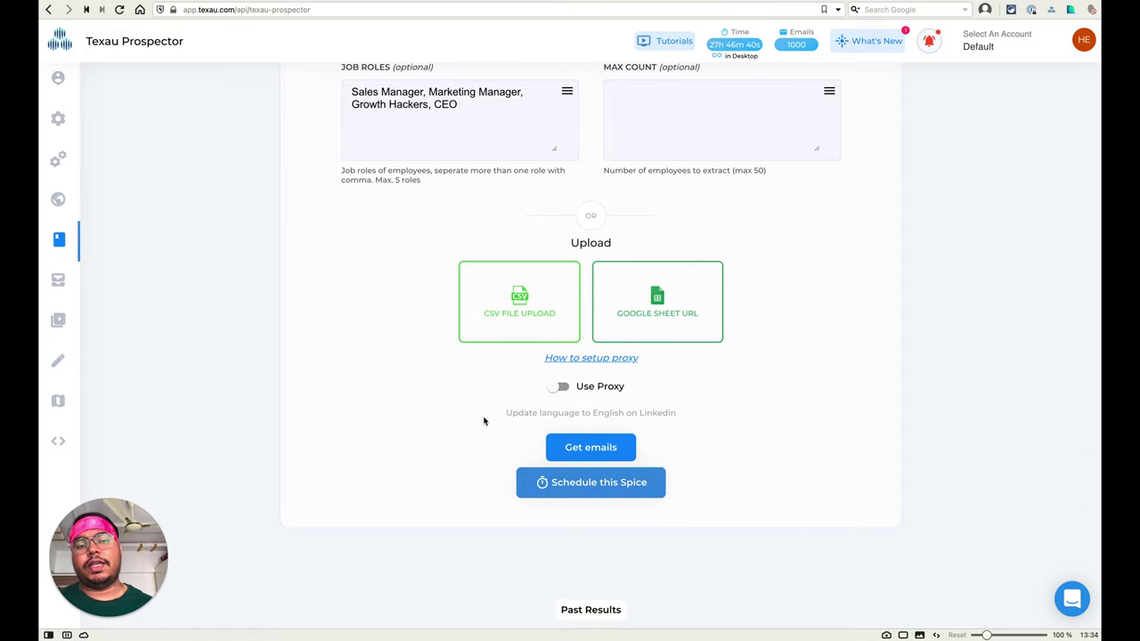
click(506, 307)
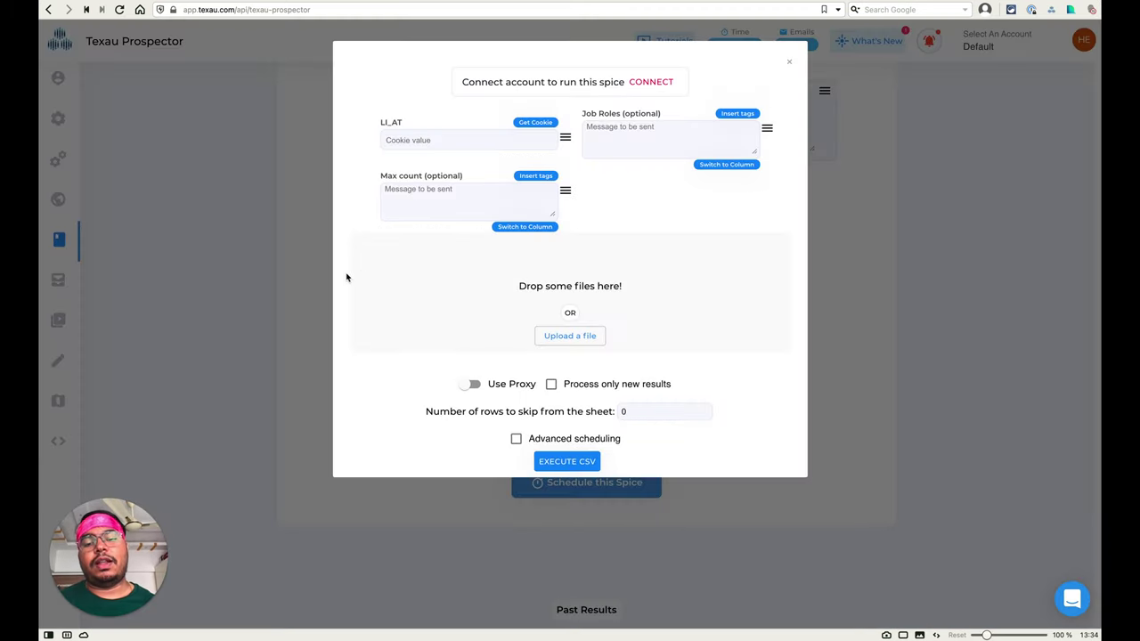
click(415, 191)
click(645, 127)
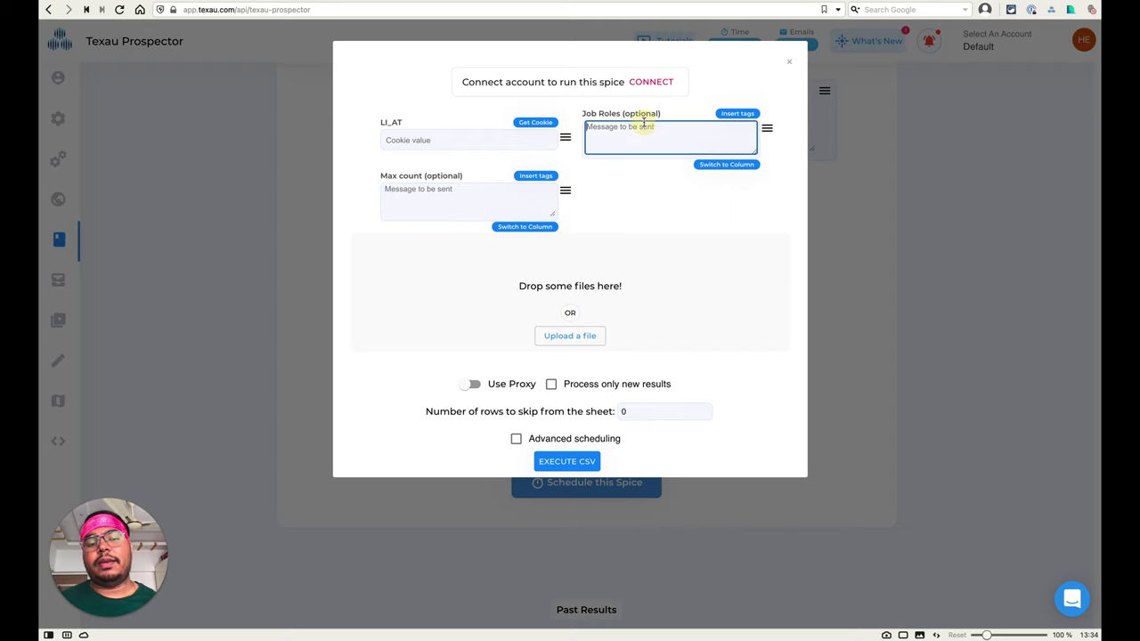
click(440, 585)
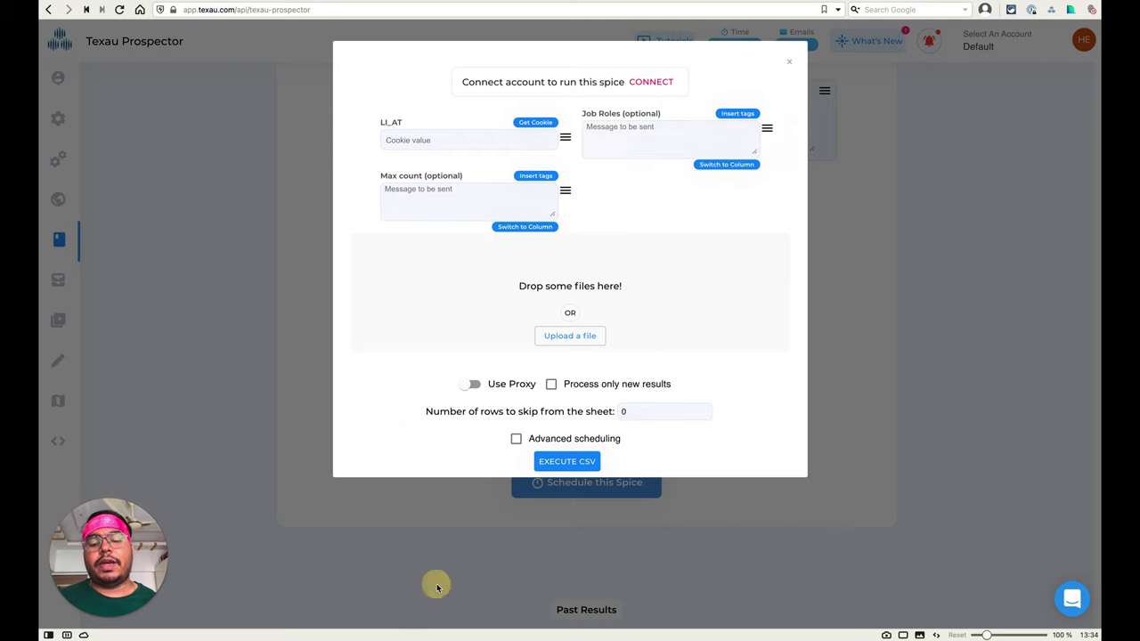
scroll(496, 466, down, 1)
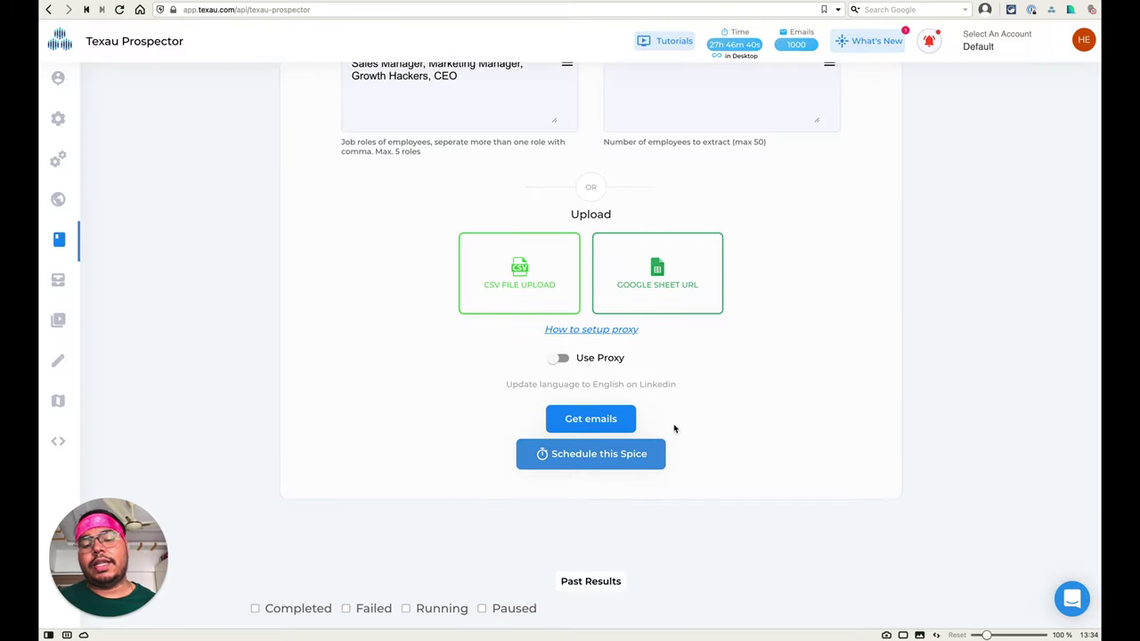
click(500, 269)
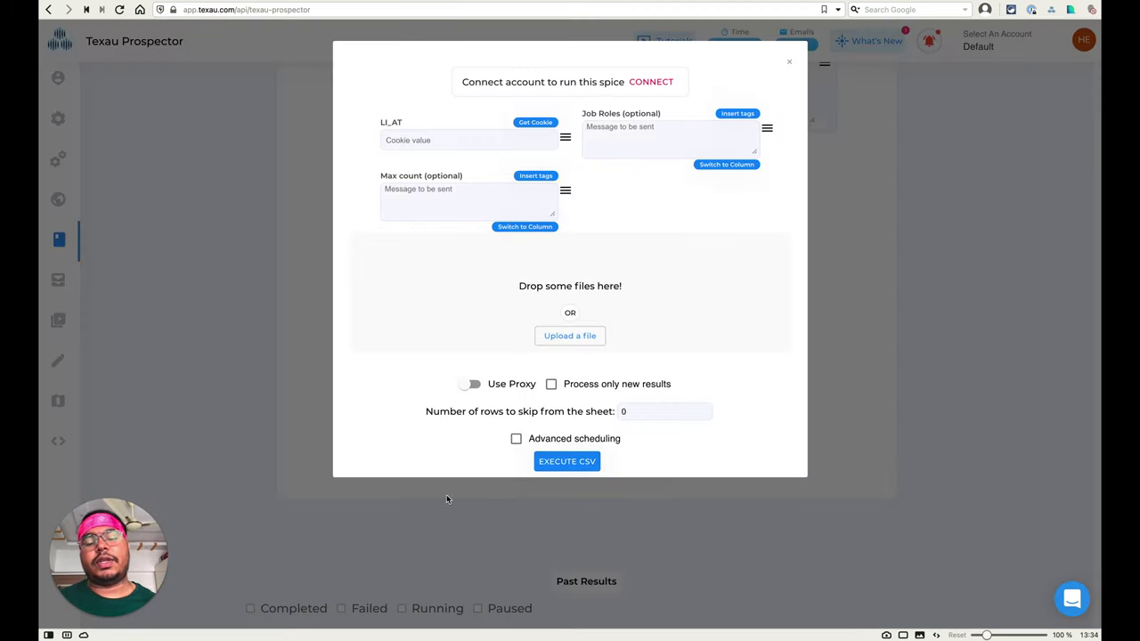
click(360, 561)
- Open the result of the Texau Prospector run dated 08 Jul 2020 from the past results
scroll(361, 561, down, 3)
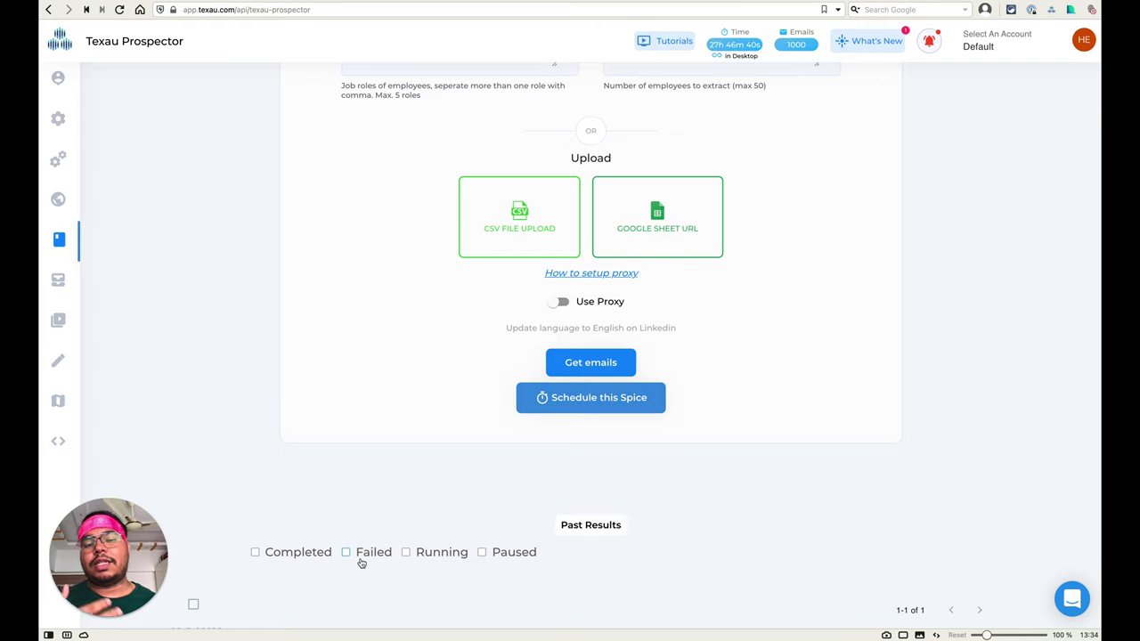
scroll(580, 475, down, 1)
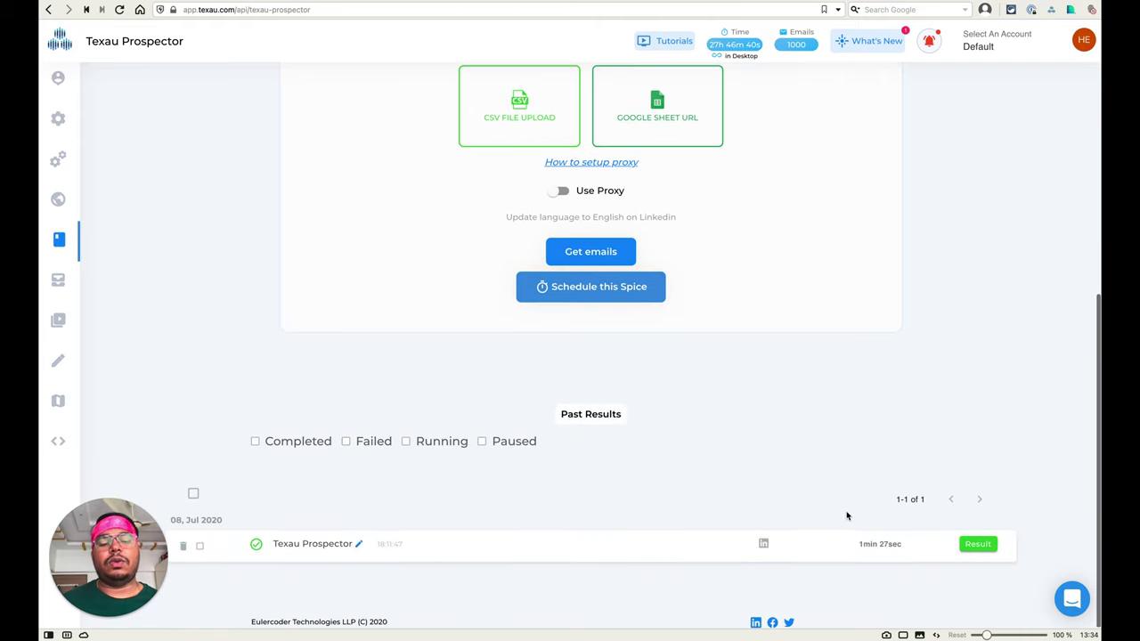
click(975, 545)
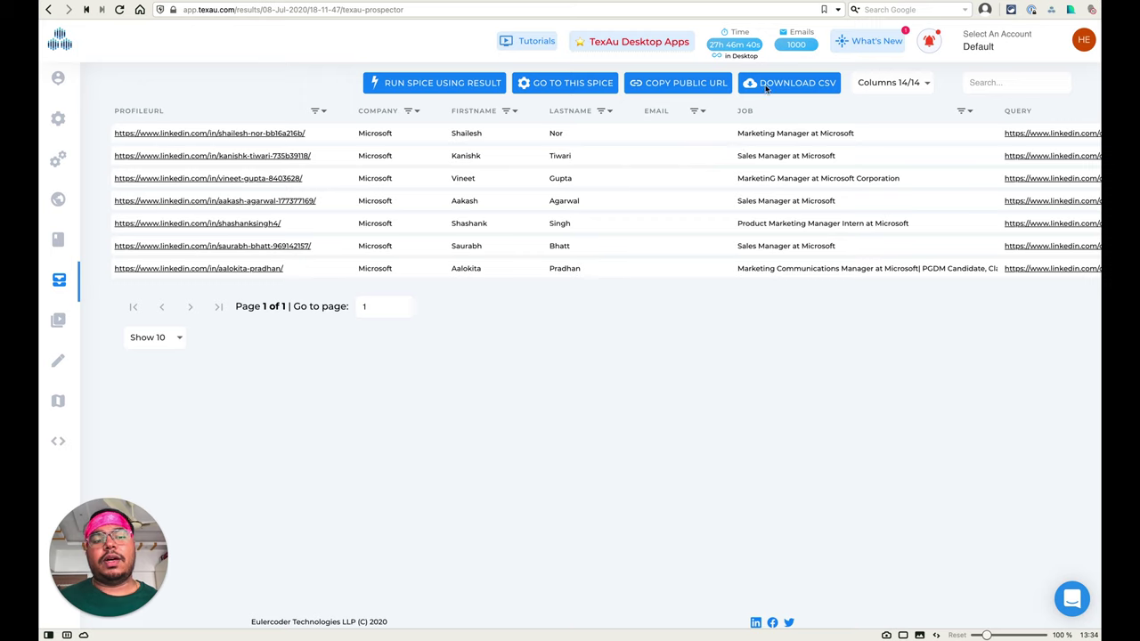
- Open the account's subscription settings and set the email enrichment credits to buy to 1000
mouse_move(803, 46)
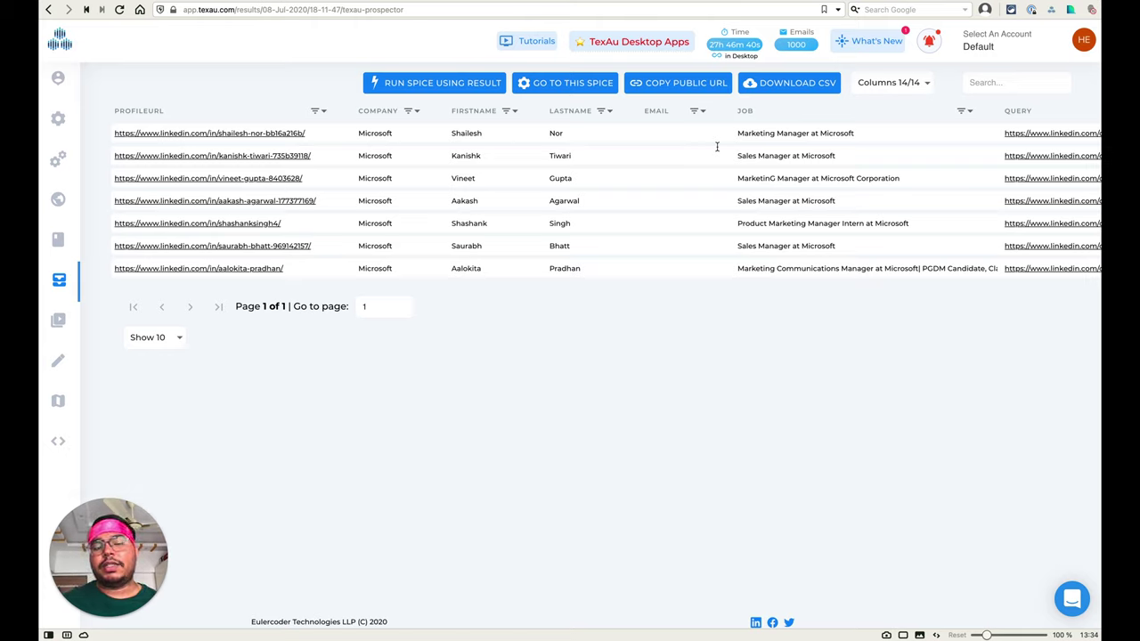
click(1080, 43)
click(1044, 112)
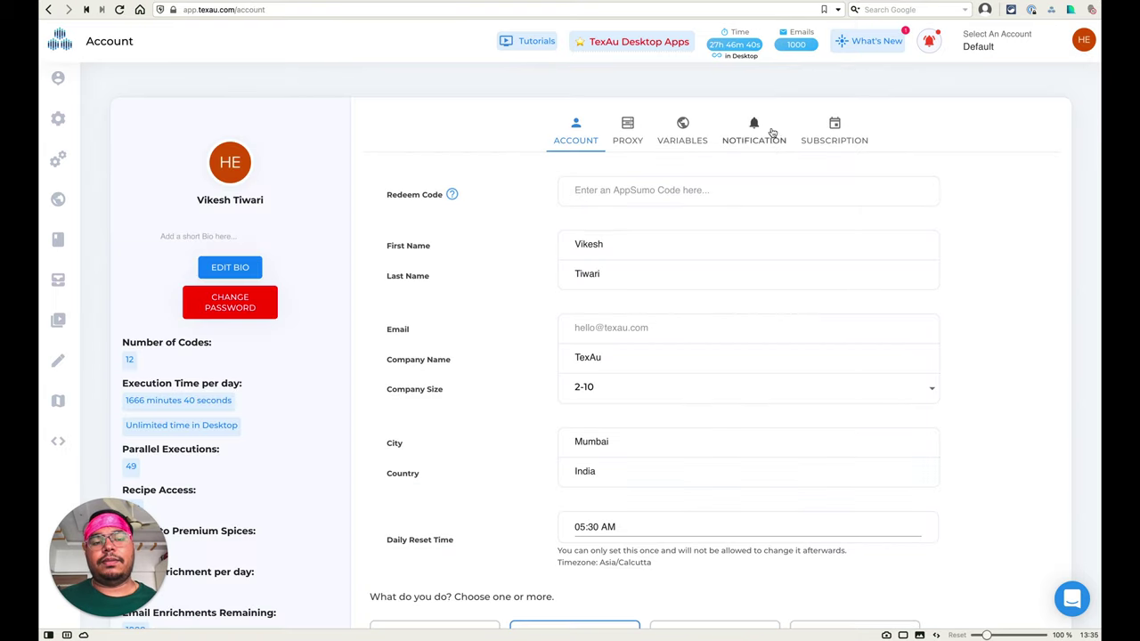
click(812, 132)
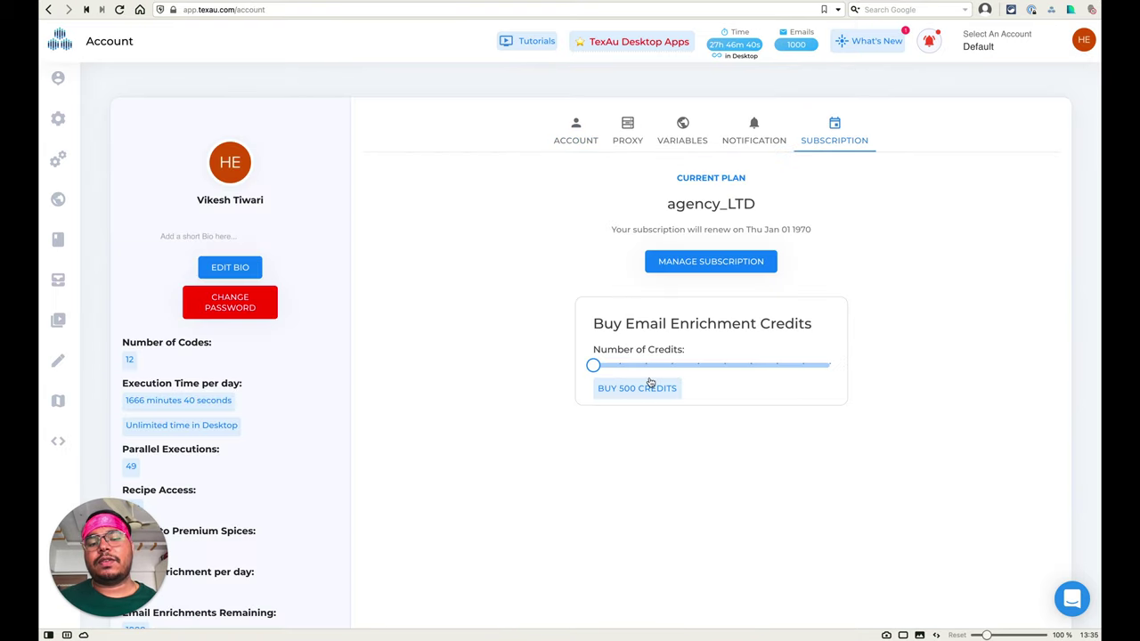
mouse_move(595, 373)
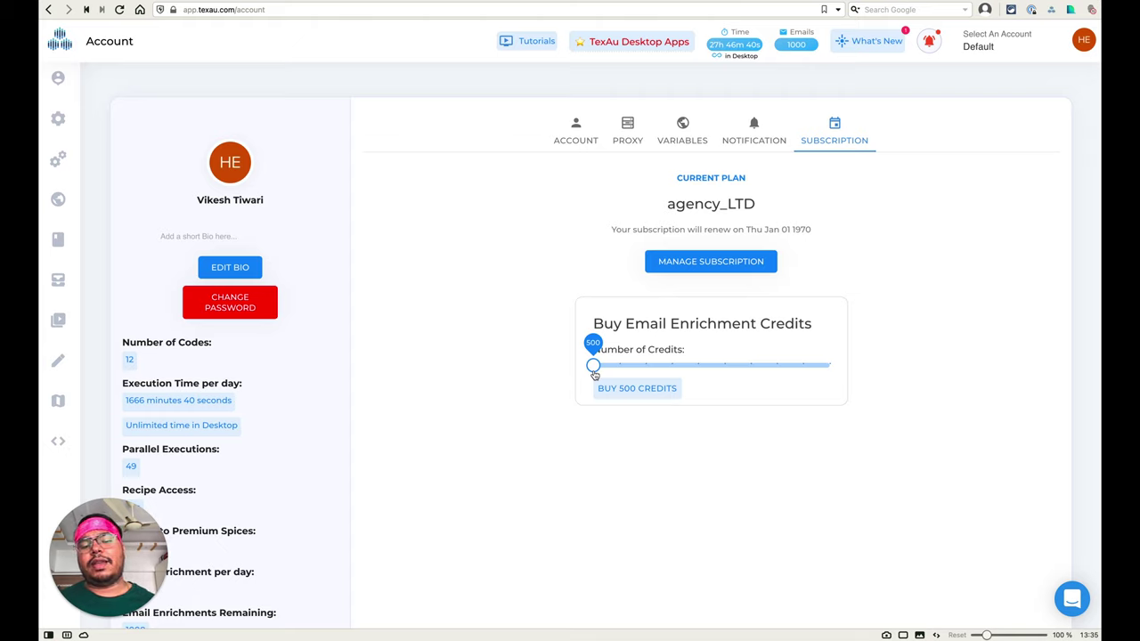
drag(595, 372, 617, 376)
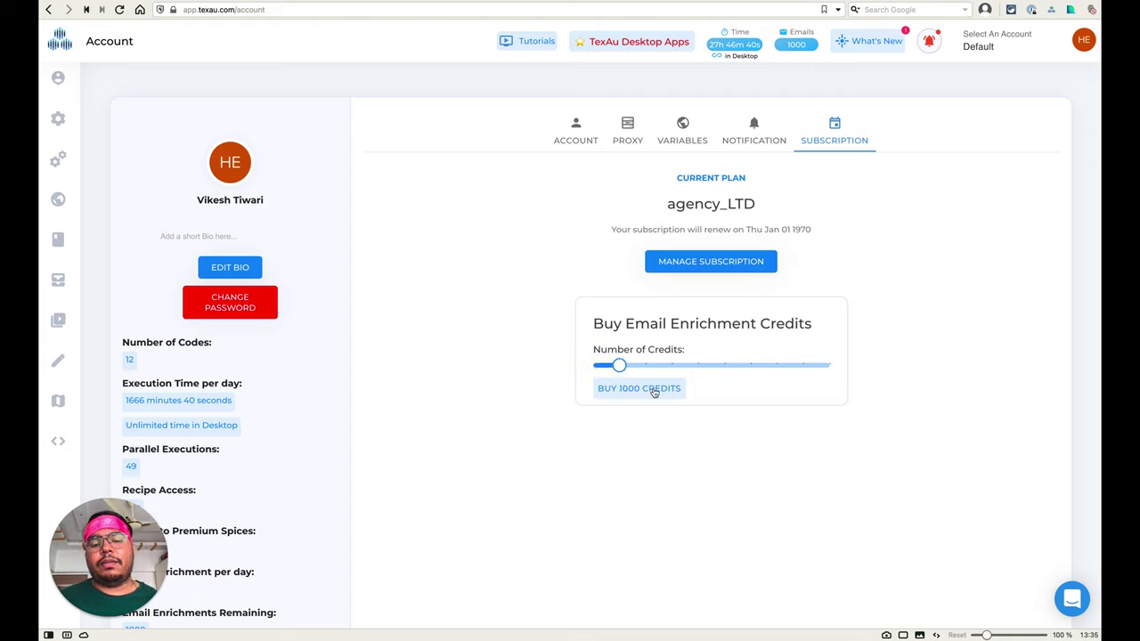
click(607, 395)
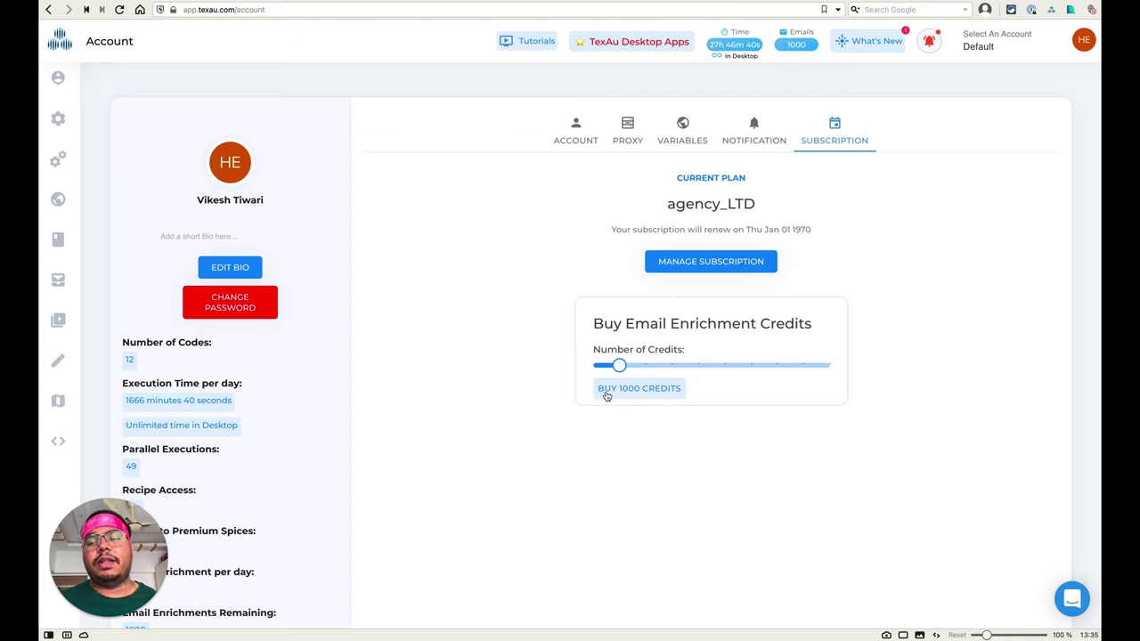
- Return to the Texau Prospector result, examine its columns from profile URL to Twitter, and open the spice's input form
click(48, 9)
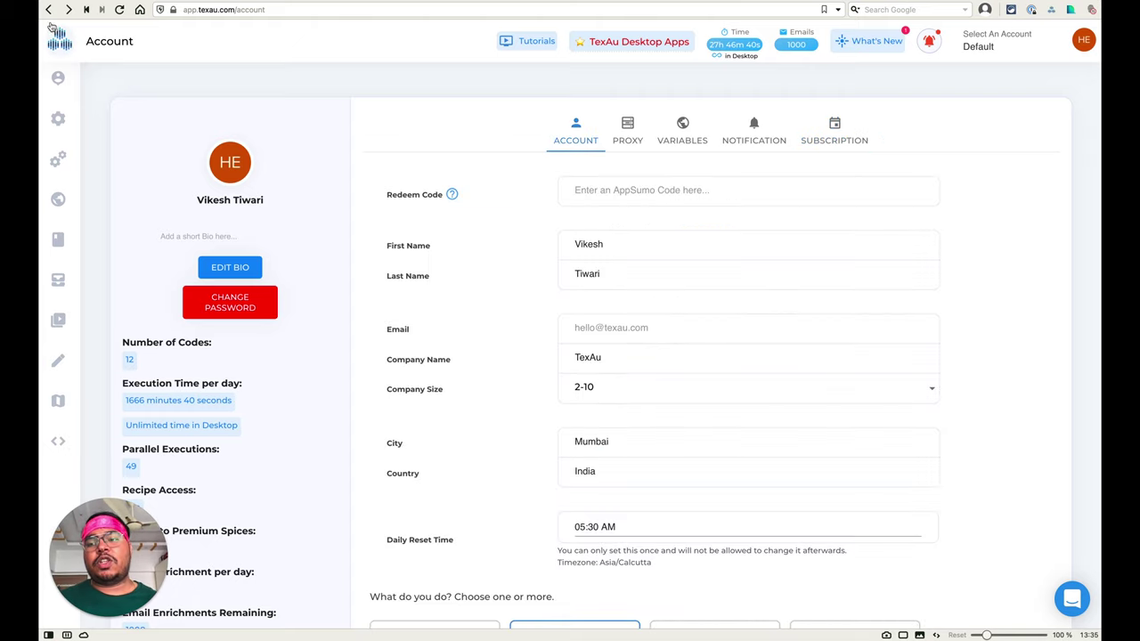
click(48, 9)
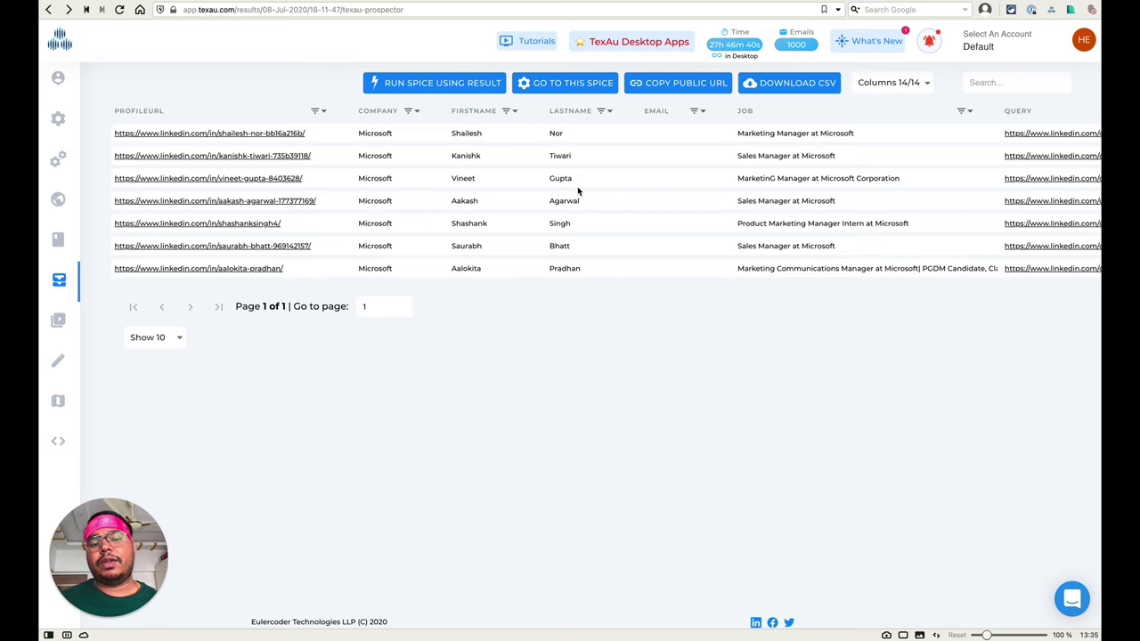
scroll(817, 159, right, 3)
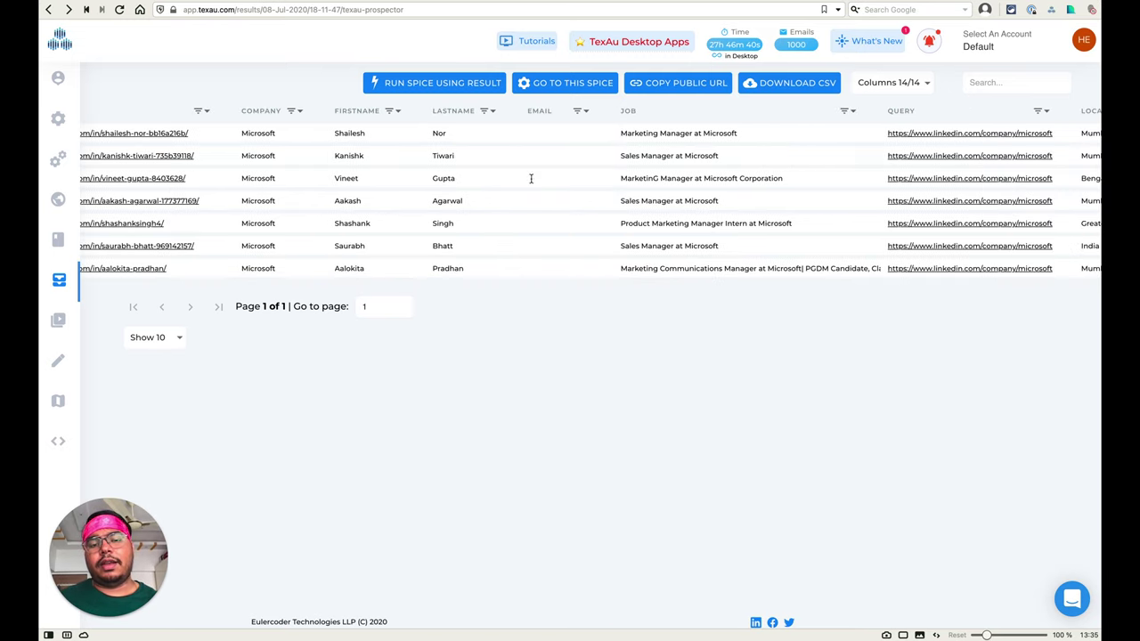
scroll(549, 147, right, 2)
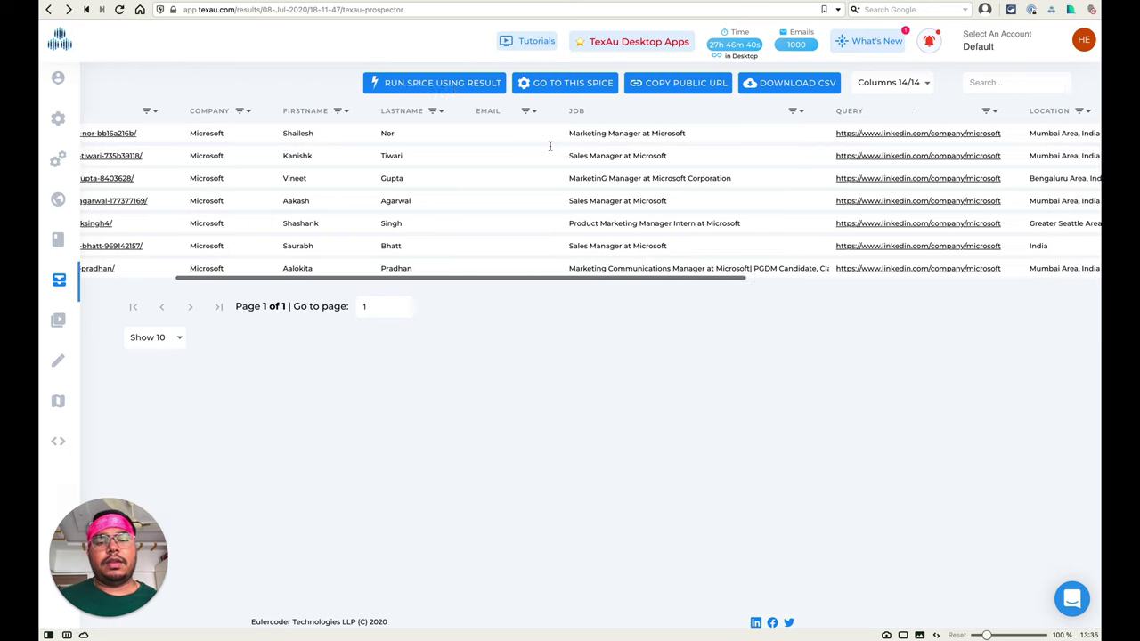
scroll(742, 190, right, 7)
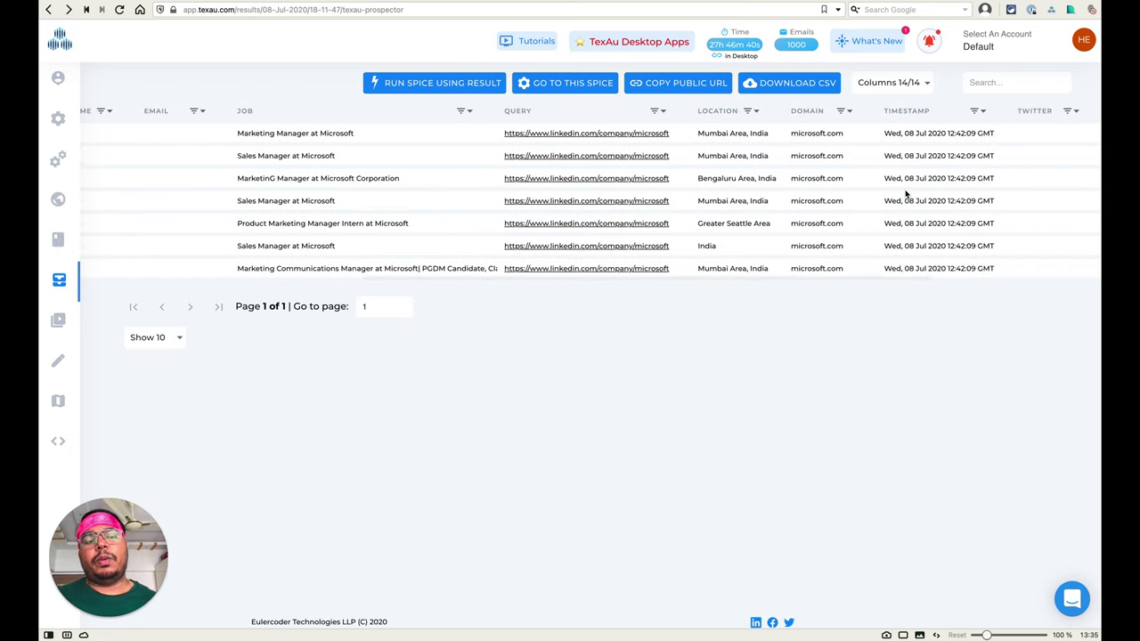
scroll(906, 193, left, 12)
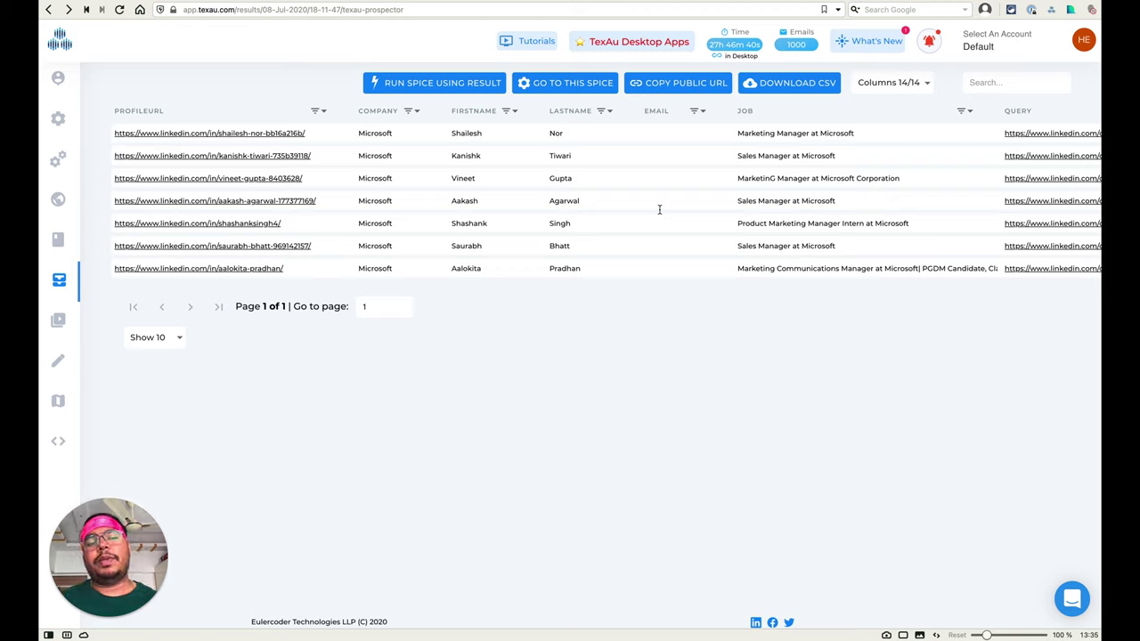
click(584, 89)
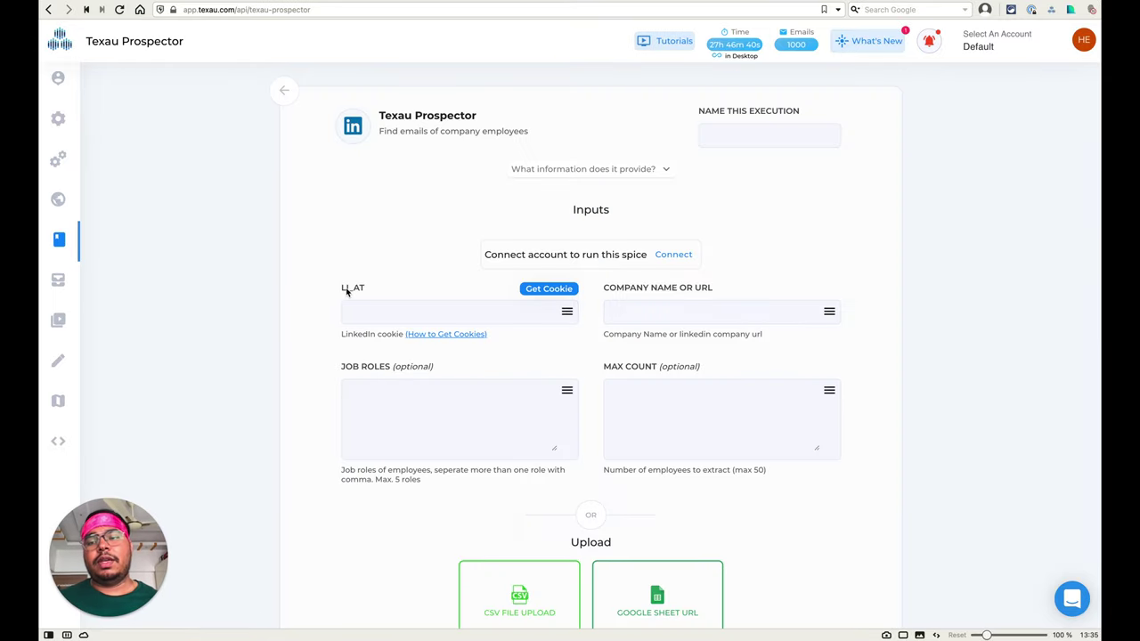
click(348, 292)
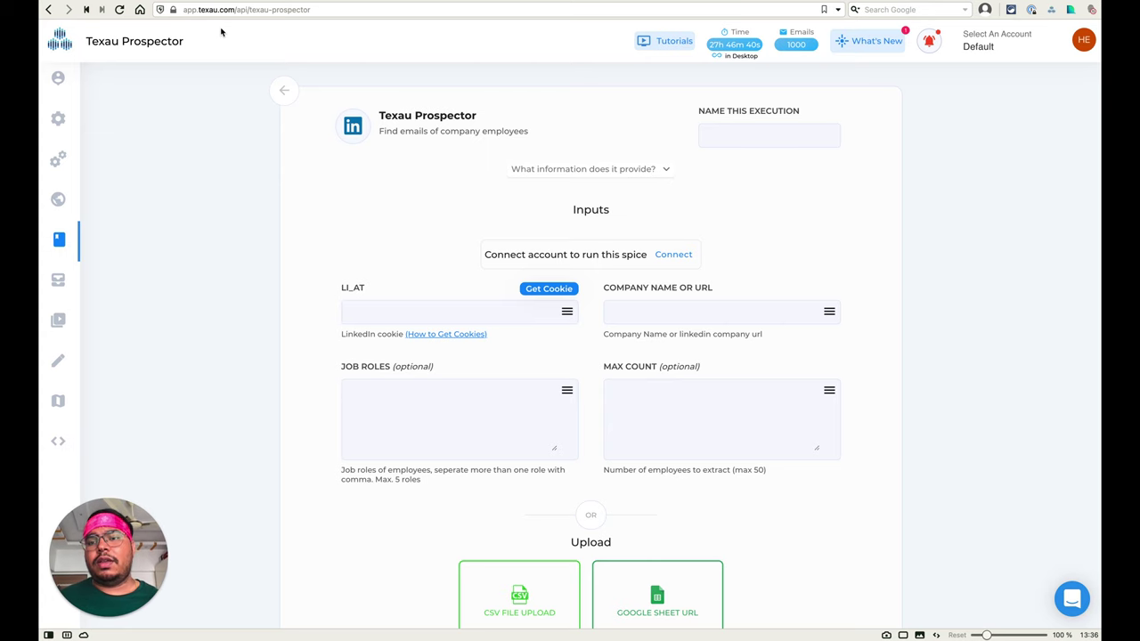
- Switch to the TexAu Overview presentation in Google Slides and show the Integrations slide
key(ctrl+Tab)
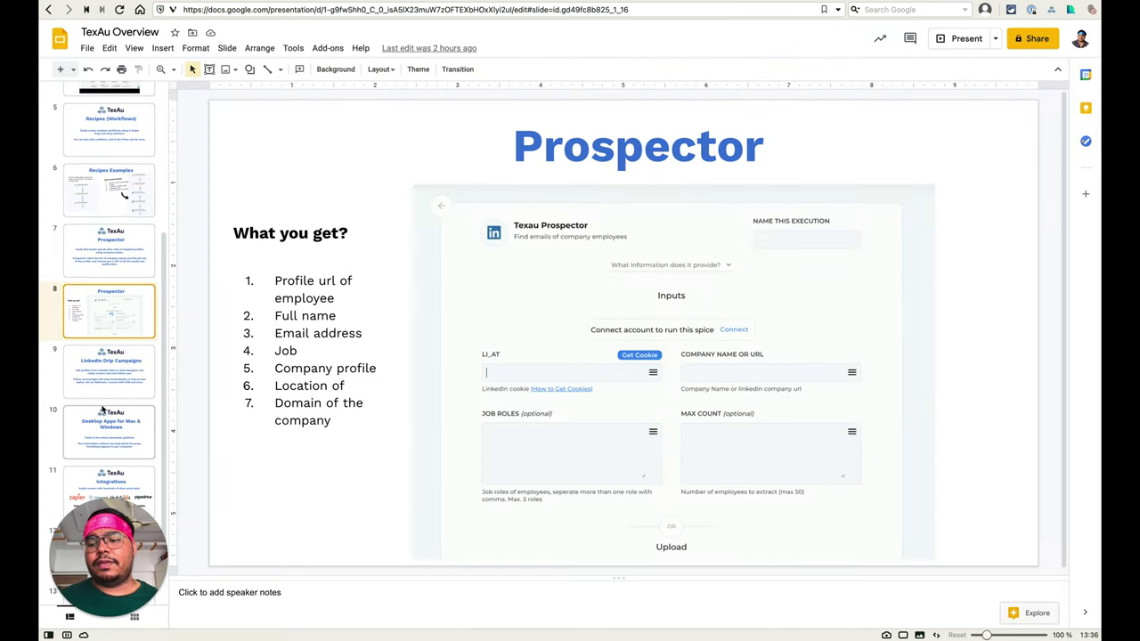
scroll(102, 409, down, 1)
click(103, 438)
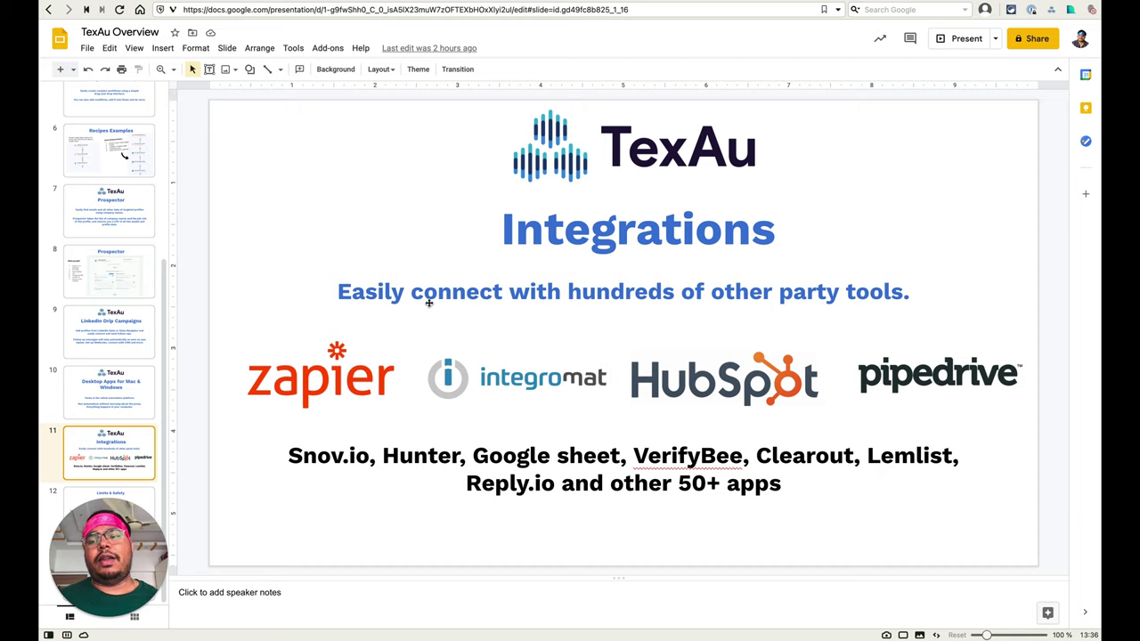
- Switch back to TexAu and open the Untitled Recipe created on Wed May 05 2021
click(103, 3)
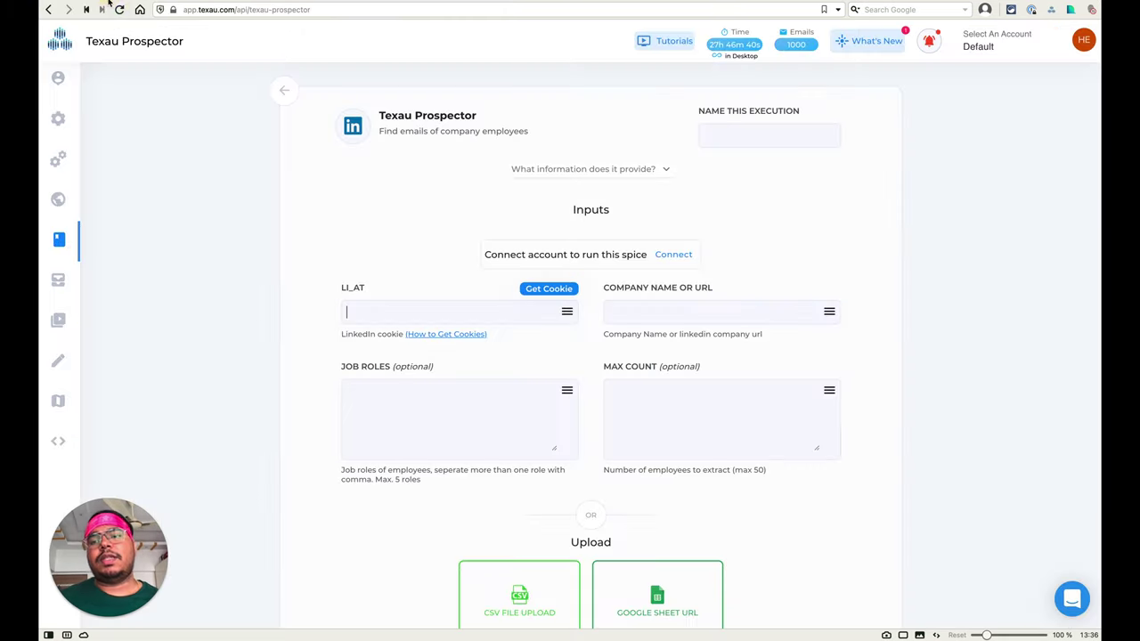
click(79, 157)
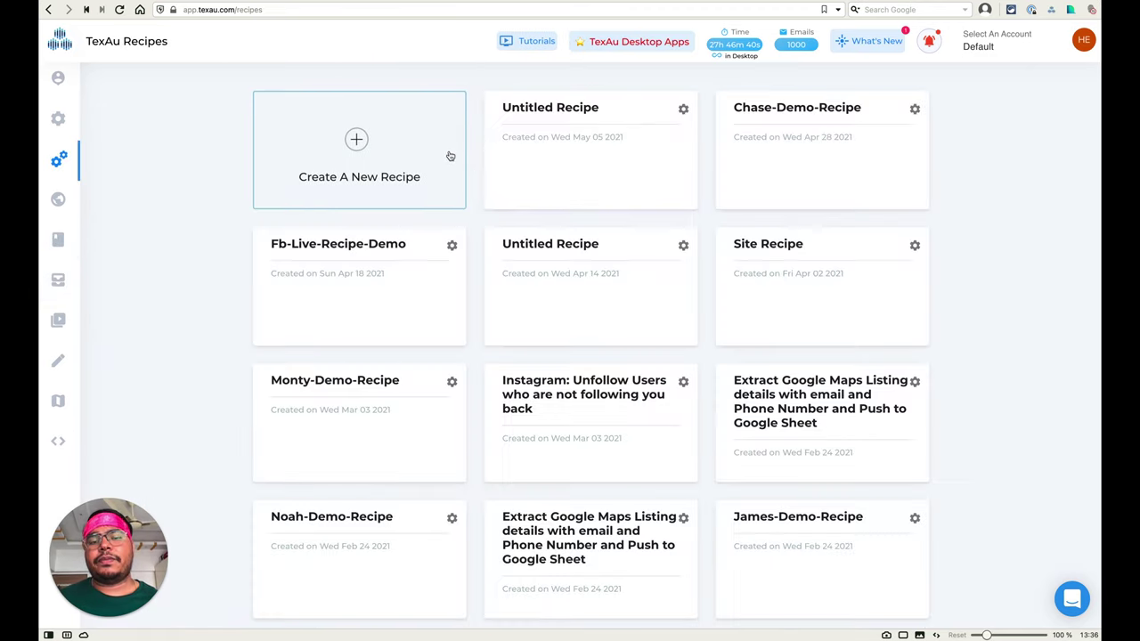
click(567, 142)
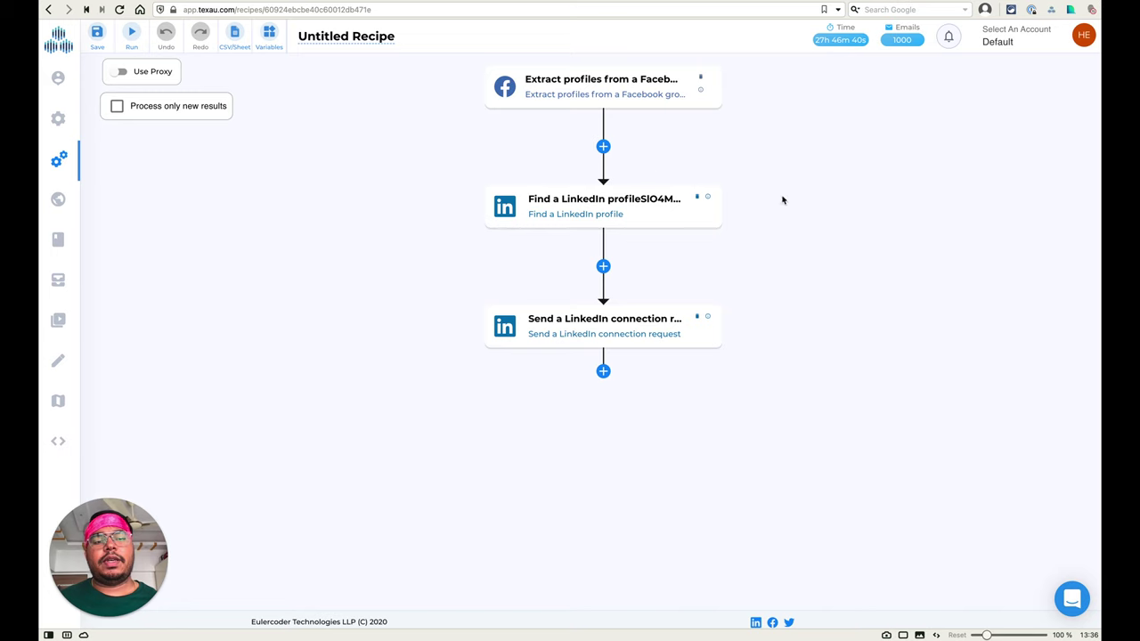
- Open the recipe's Facebook group extraction step and examine its inputs and the platforms and integrations it offers
click(648, 102)
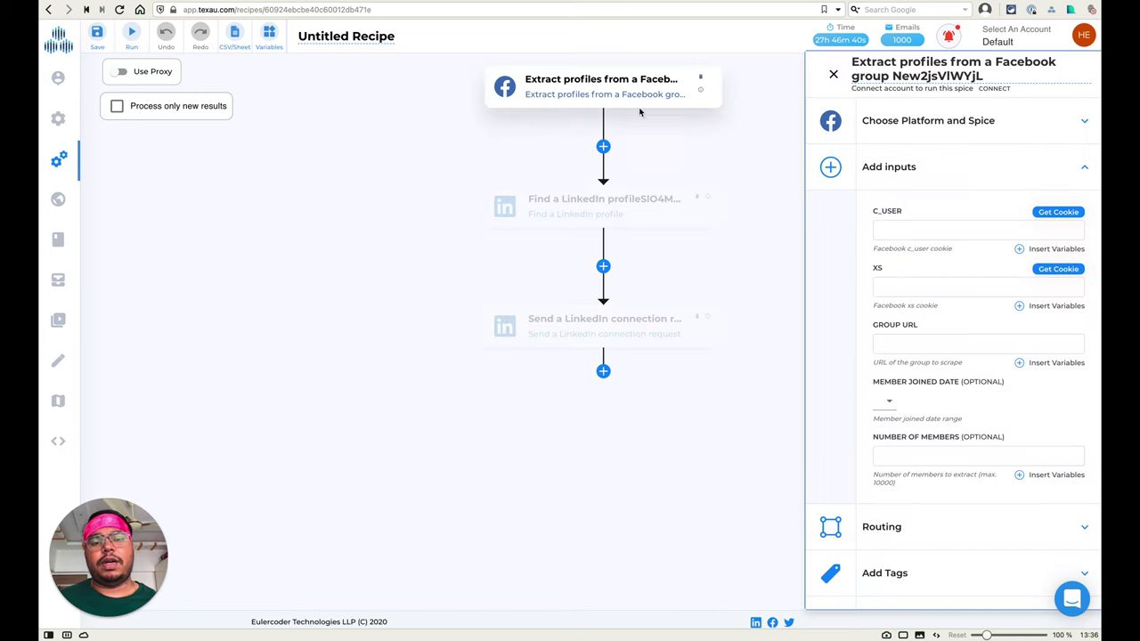
scroll(930, 454, down, 1)
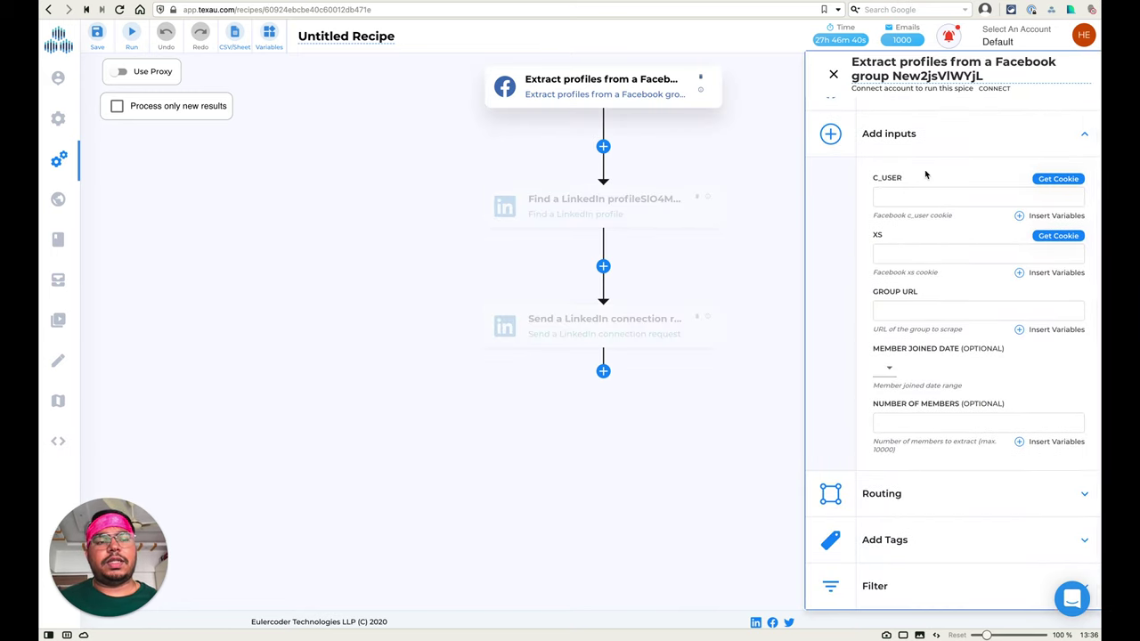
scroll(927, 173, up, 1)
click(909, 120)
scroll(899, 294, down, 1)
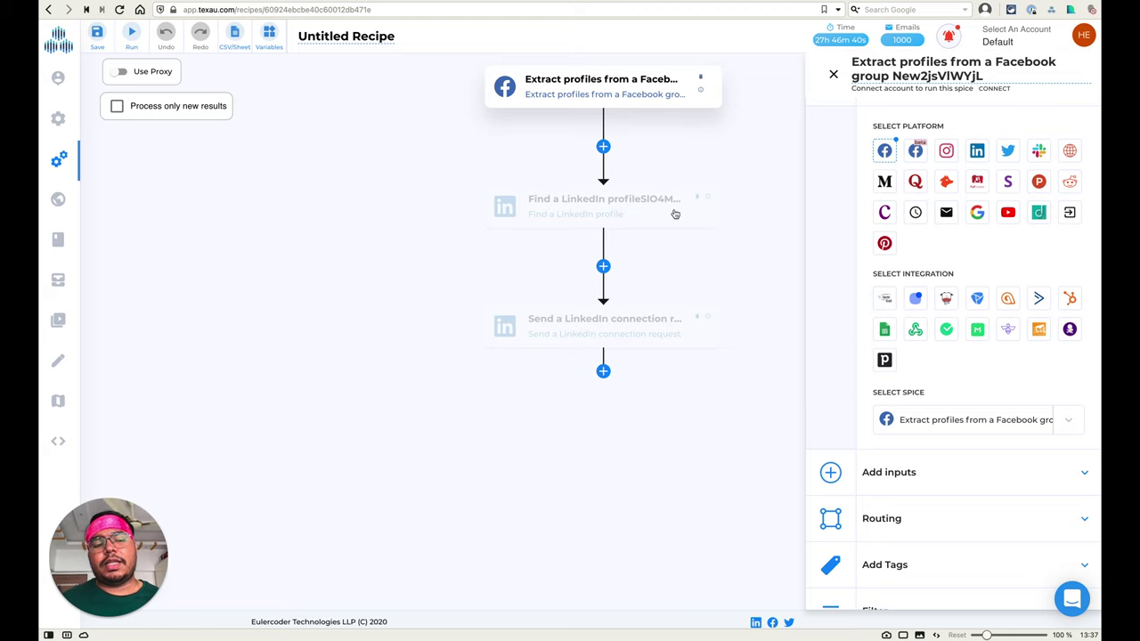
- Return to the recipes list, revisit the Integrations slide in Google Slides, and go back to TexAu's Spices
click(79, 158)
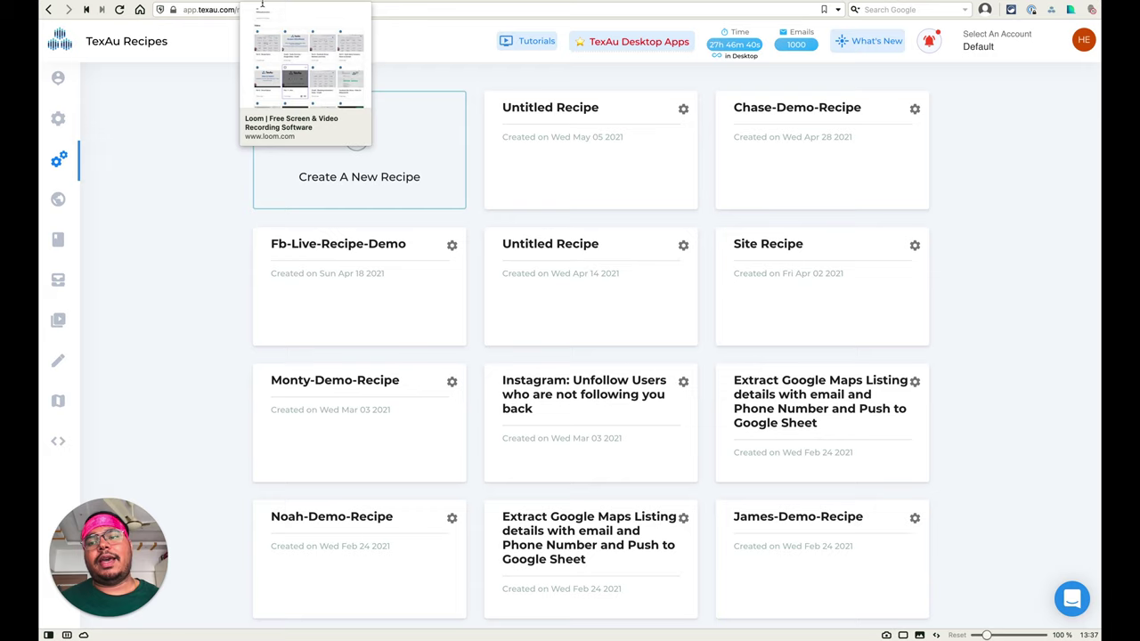
click(196, 6)
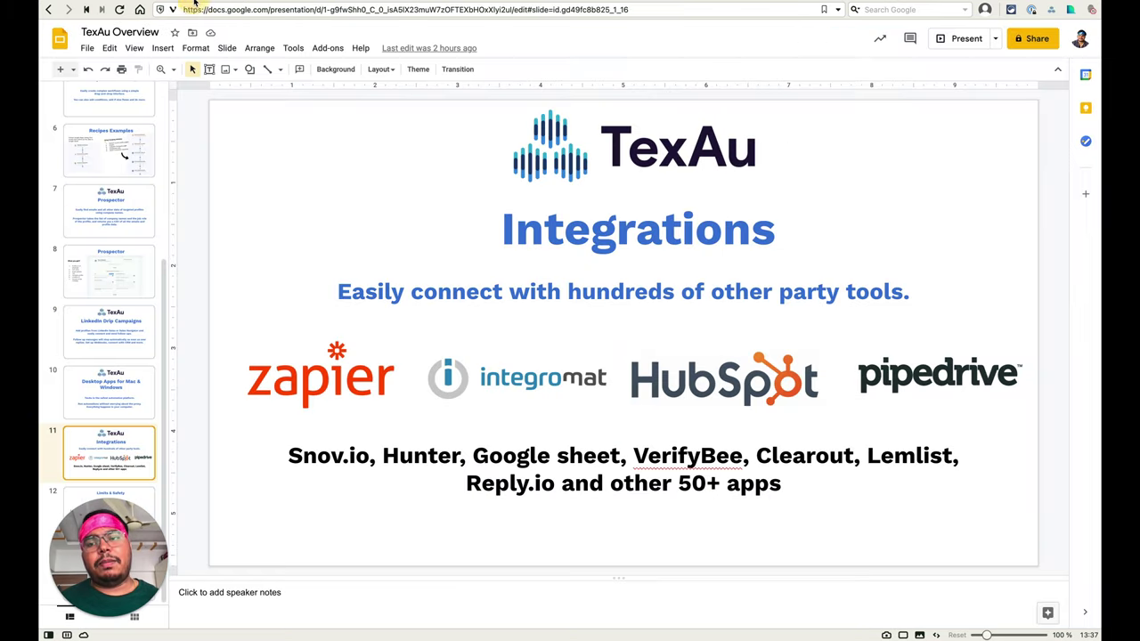
click(116, 7)
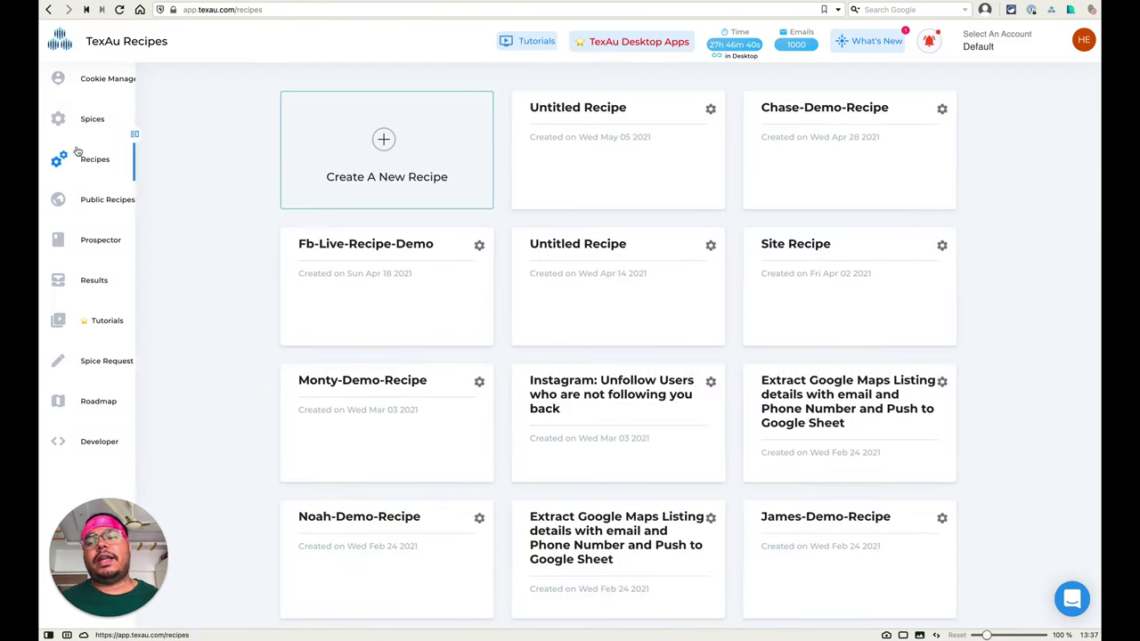
click(72, 118)
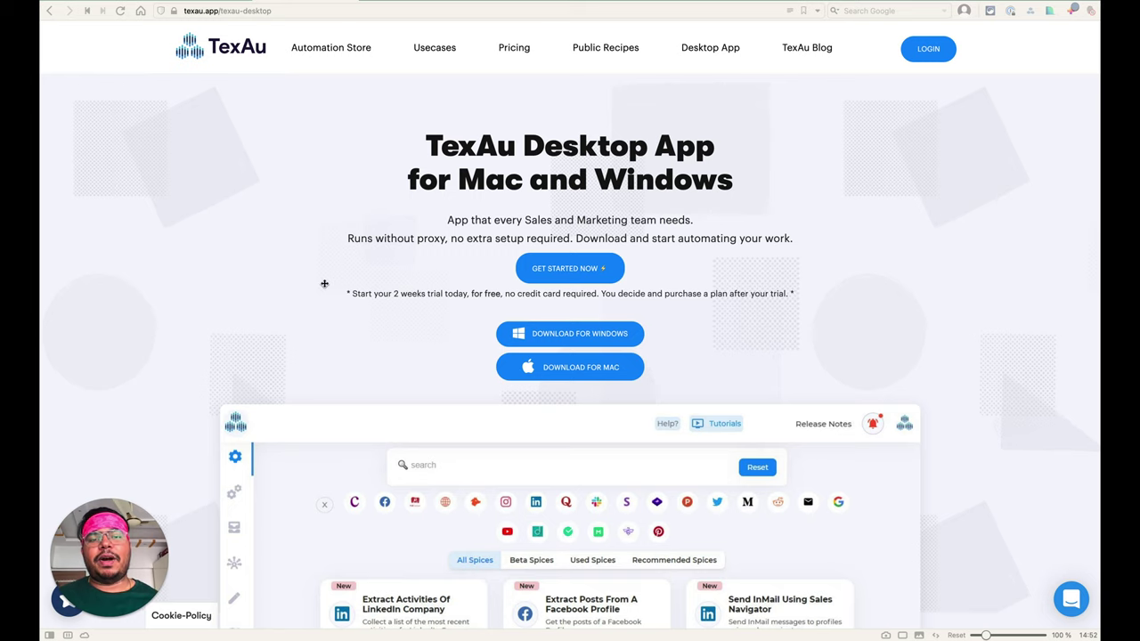
- Examine the TexAu Desktop App web page, including the Windows and Mac download options, the app preview and the proxy-free automation section
scroll(324, 283, down, 2)
scroll(324, 283, up, 2)
scroll(324, 283, down, 1)
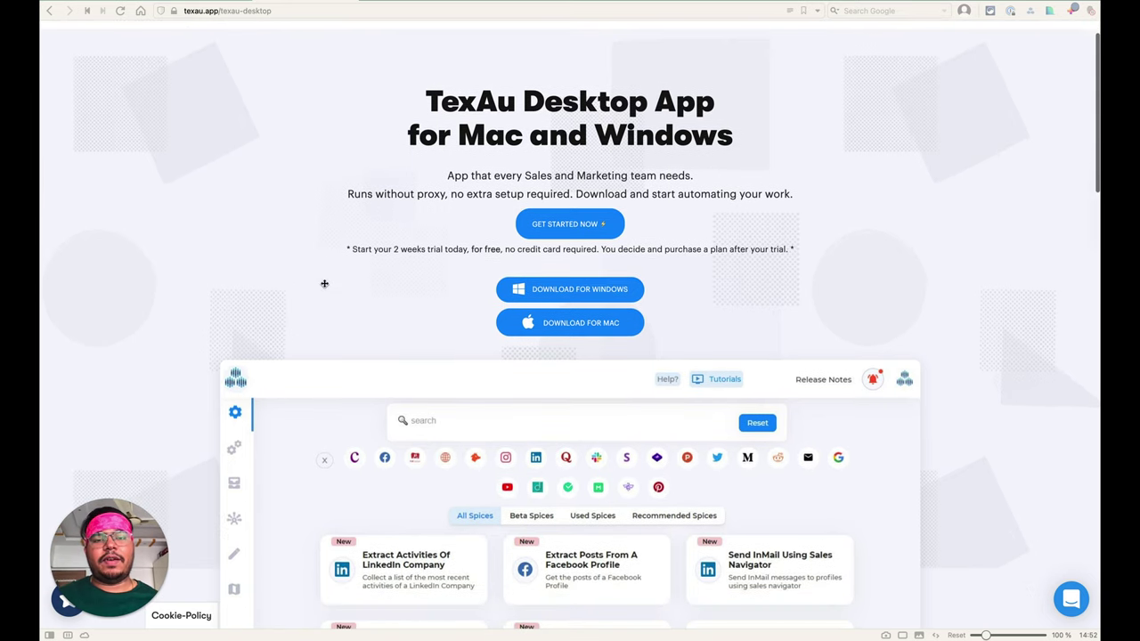
scroll(325, 284, up, 1)
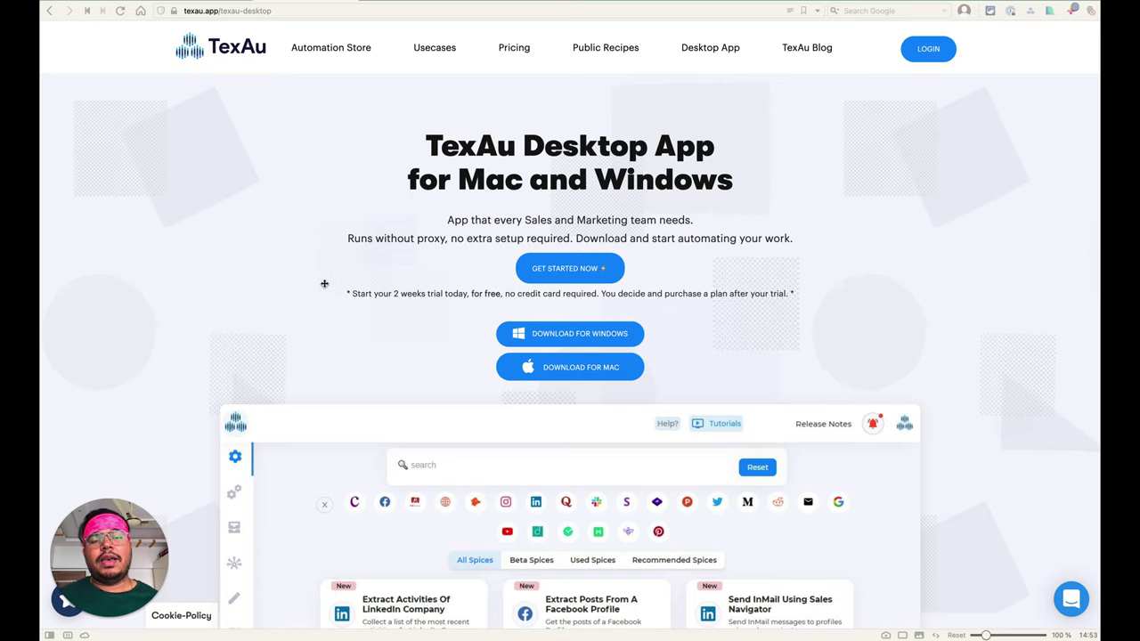
scroll(325, 283, down, 1)
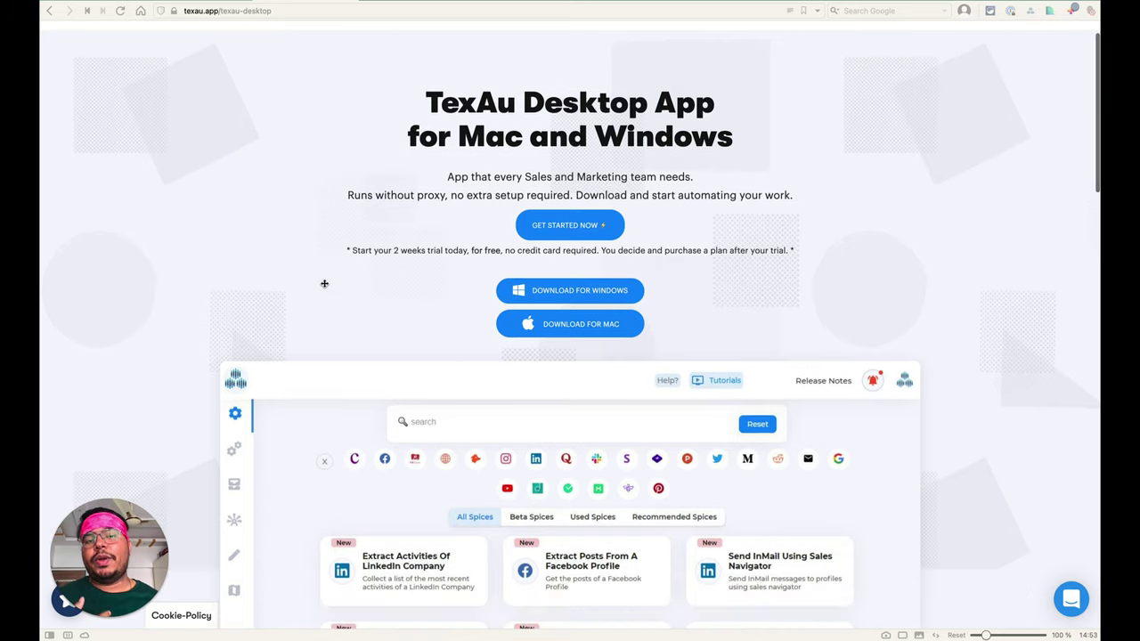
scroll(324, 284, down, 1)
scroll(325, 283, up, 1)
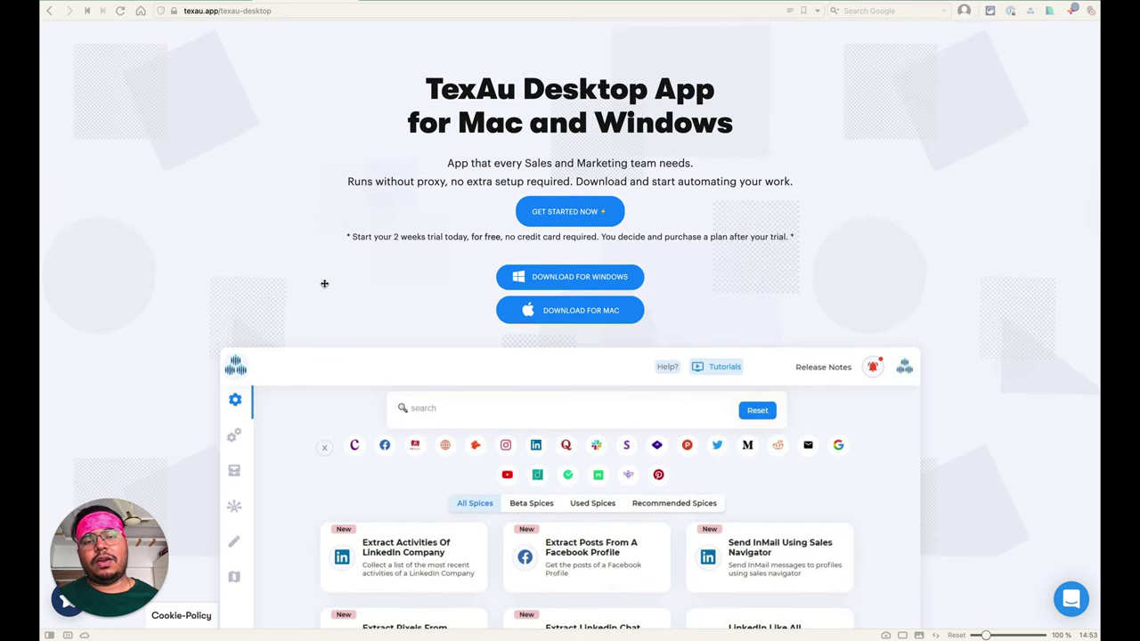
scroll(324, 283, down, 1)
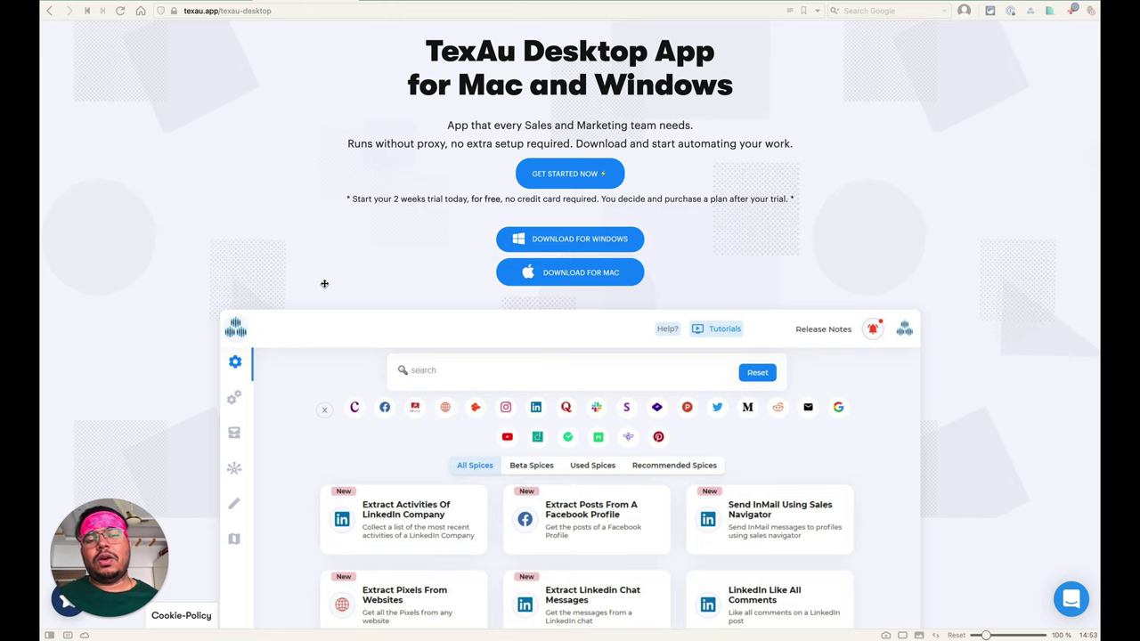
scroll(324, 283, down, 3)
scroll(324, 287, up, 4)
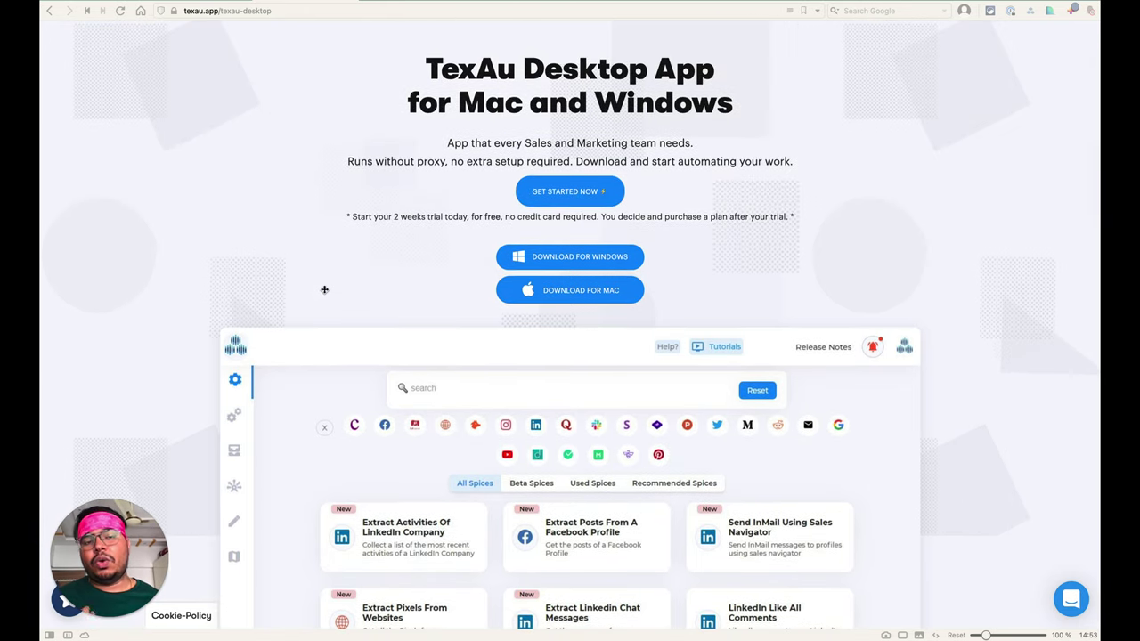
scroll(324, 289, up, 1)
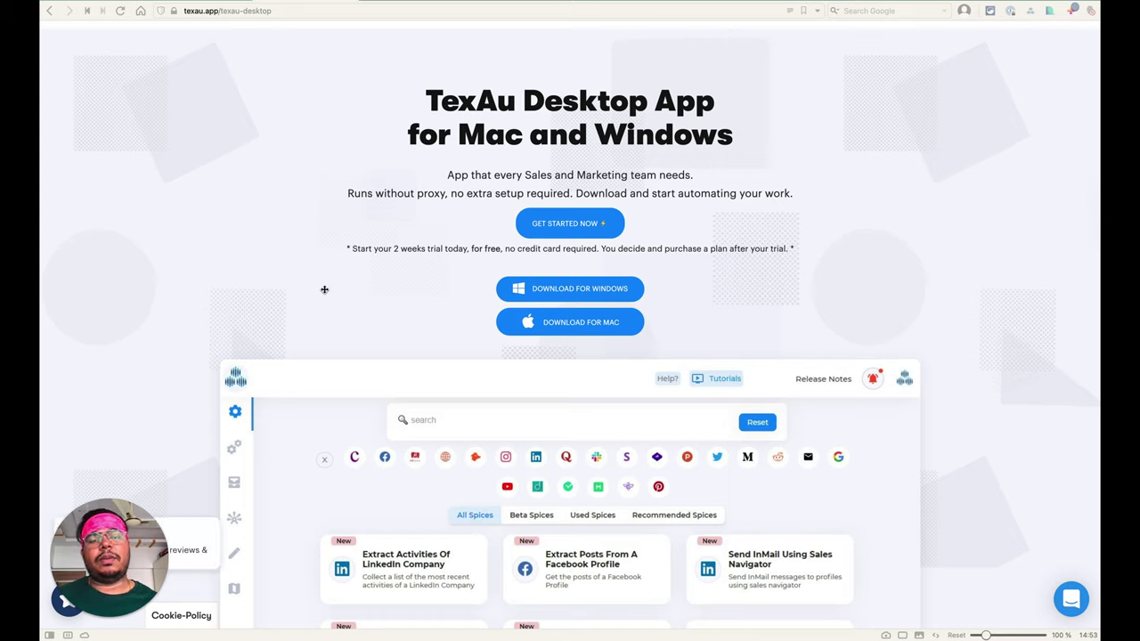
scroll(324, 289, down, 5)
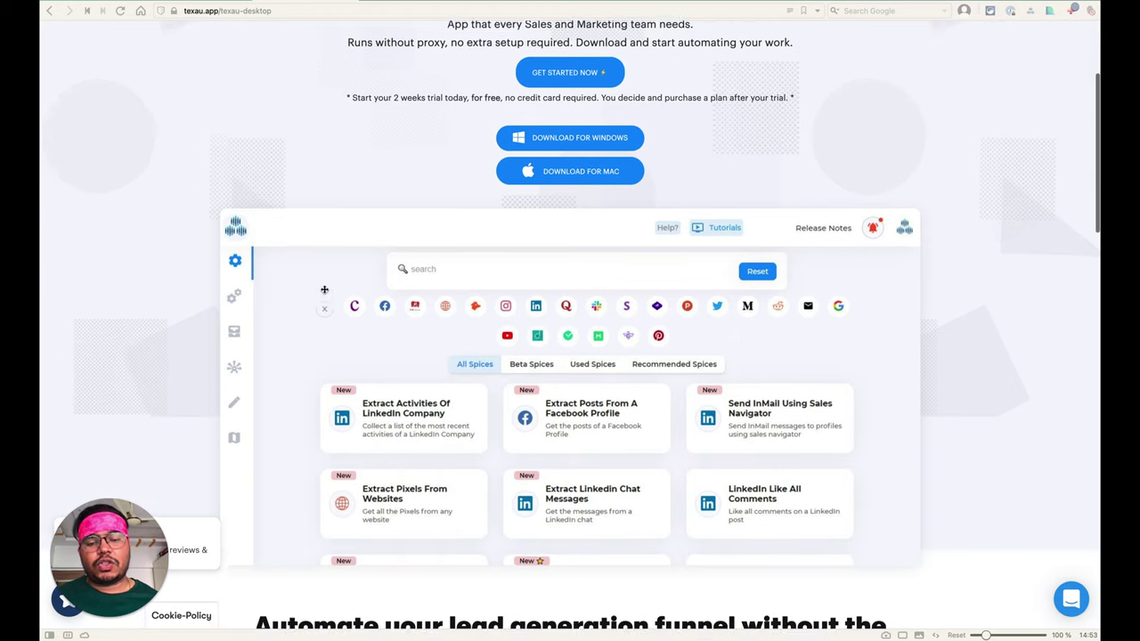
scroll(324, 289, down, 4)
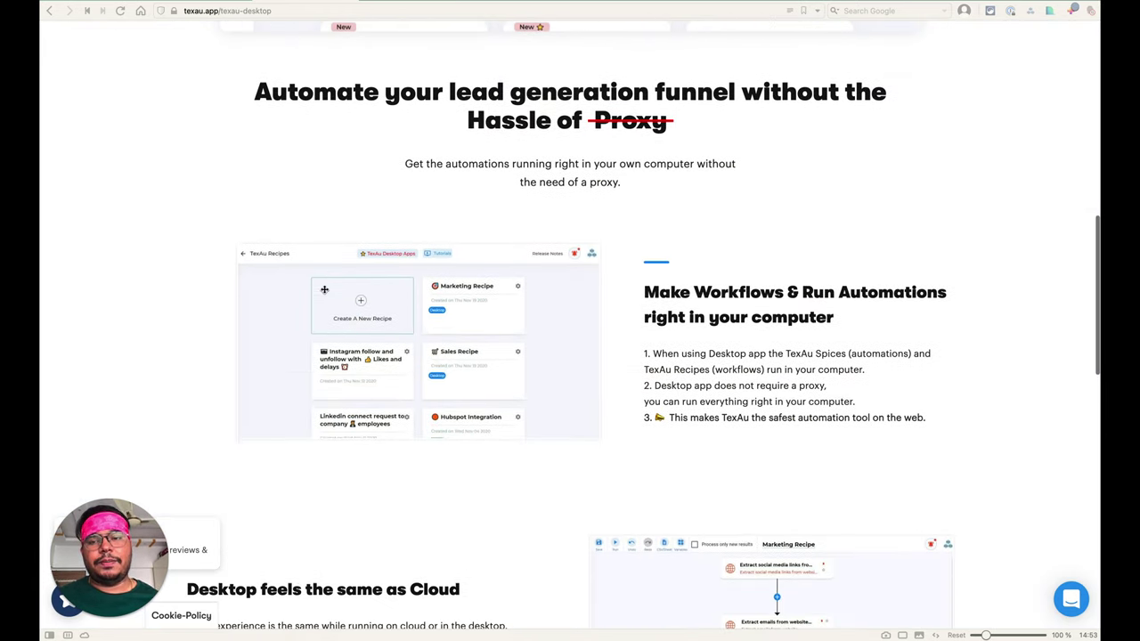
scroll(348, 112, up, 1)
- Reload the Desktop App page on texau.app and examine its sections on local workflows, the cloud-like experience and automatic data saving
click(215, 11)
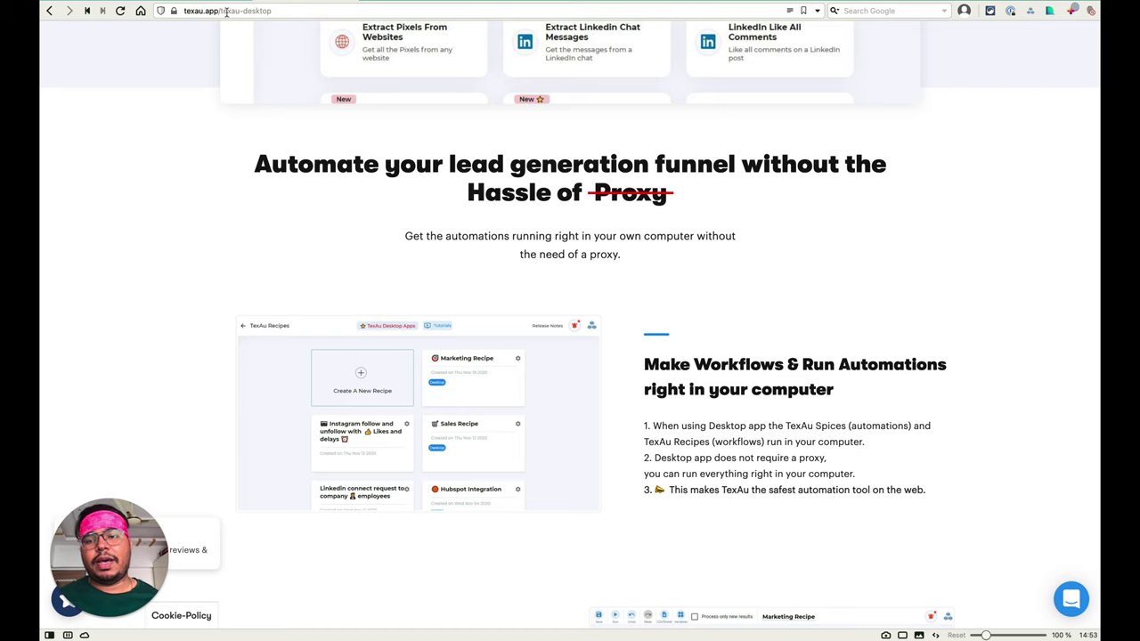
key(Return)
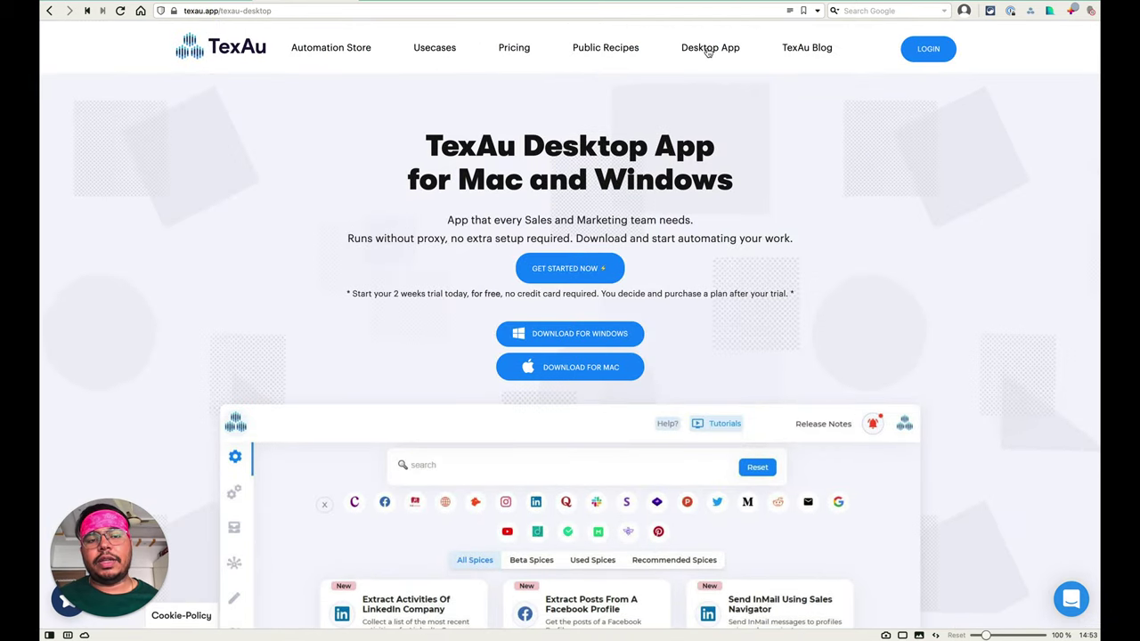
scroll(440, 279, down, 2)
scroll(440, 278, down, 3)
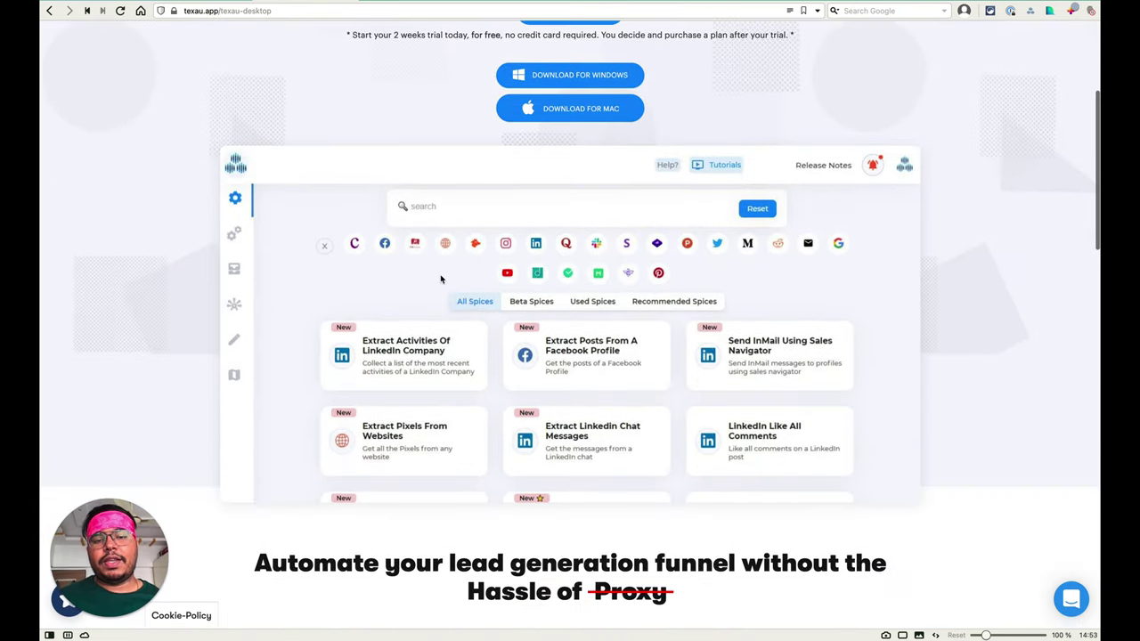
scroll(513, 163, down, 6)
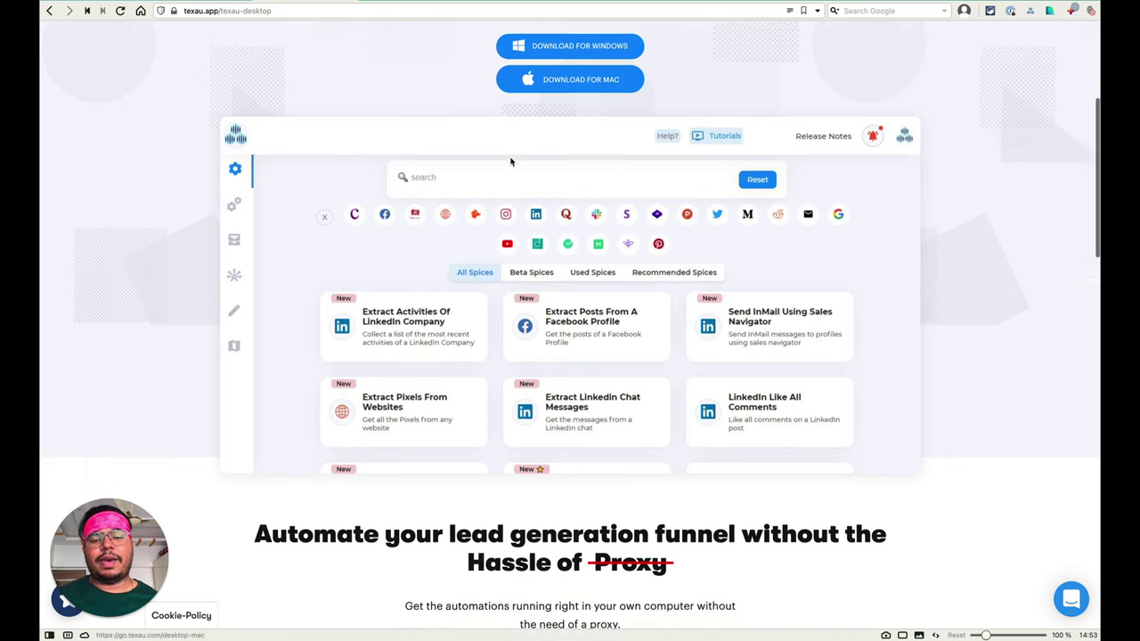
scroll(433, 298, down, 3)
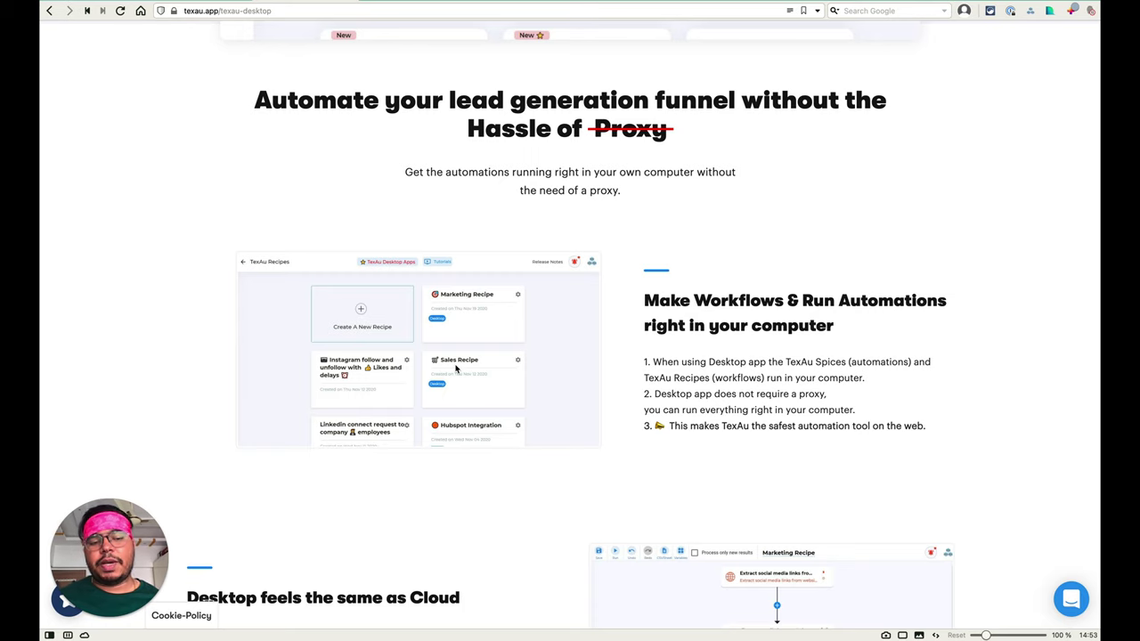
scroll(456, 368, down, 8)
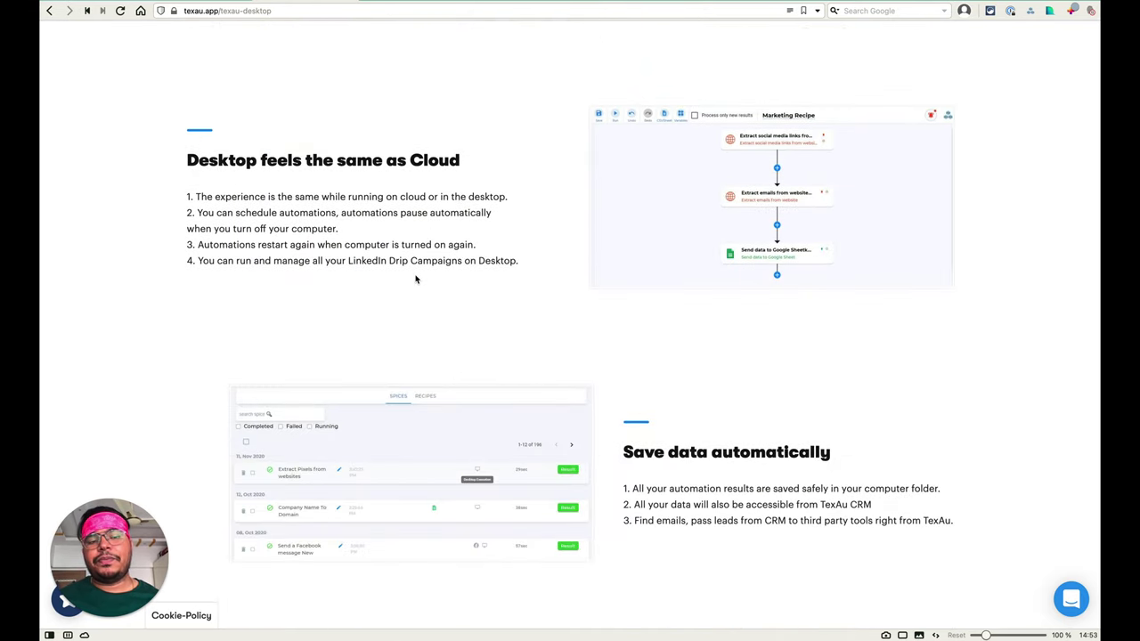
- Review the rest of the Desktop App page and open the TexAu Cloud v/s Desktop App comparison page
scroll(415, 278, down, 1)
scroll(626, 323, down, 4)
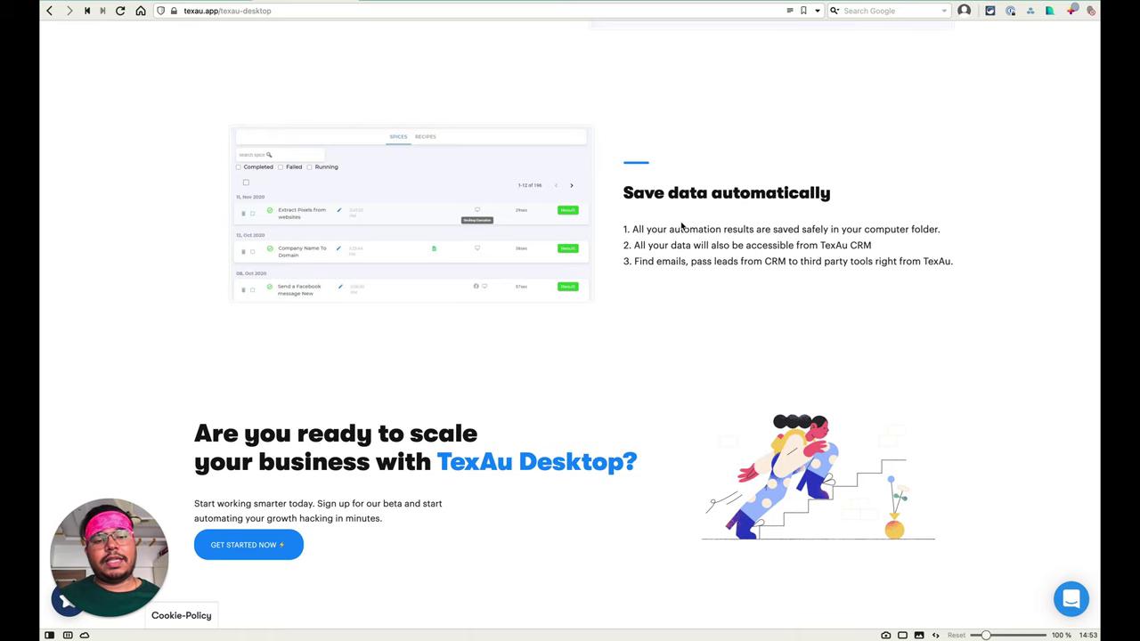
scroll(682, 228, up, 15)
scroll(682, 225, down, 20)
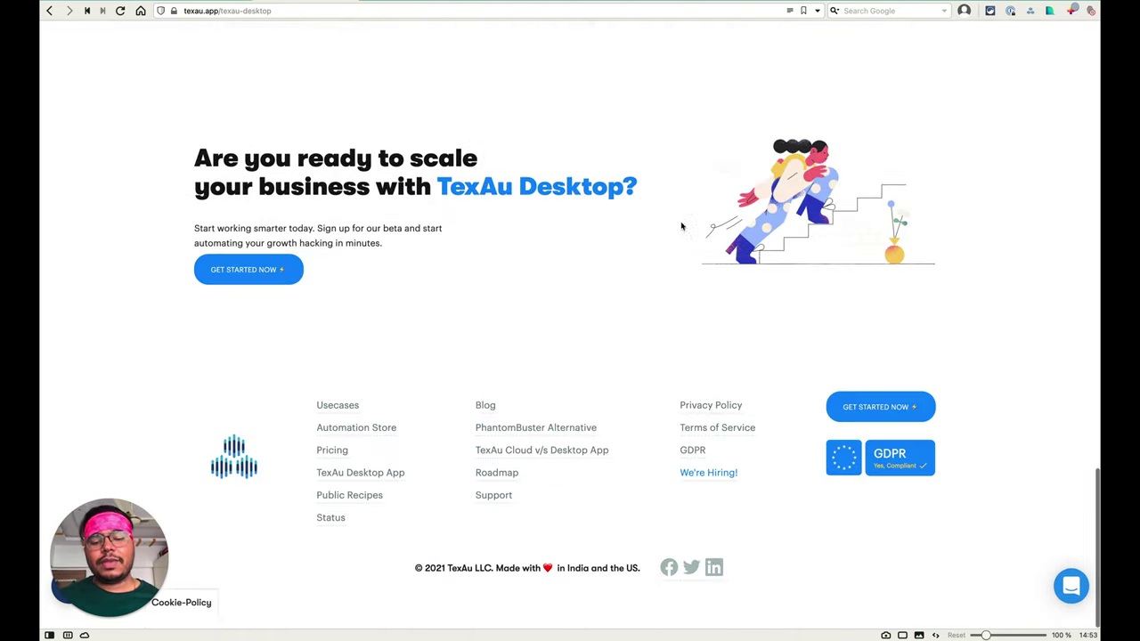
click(534, 463)
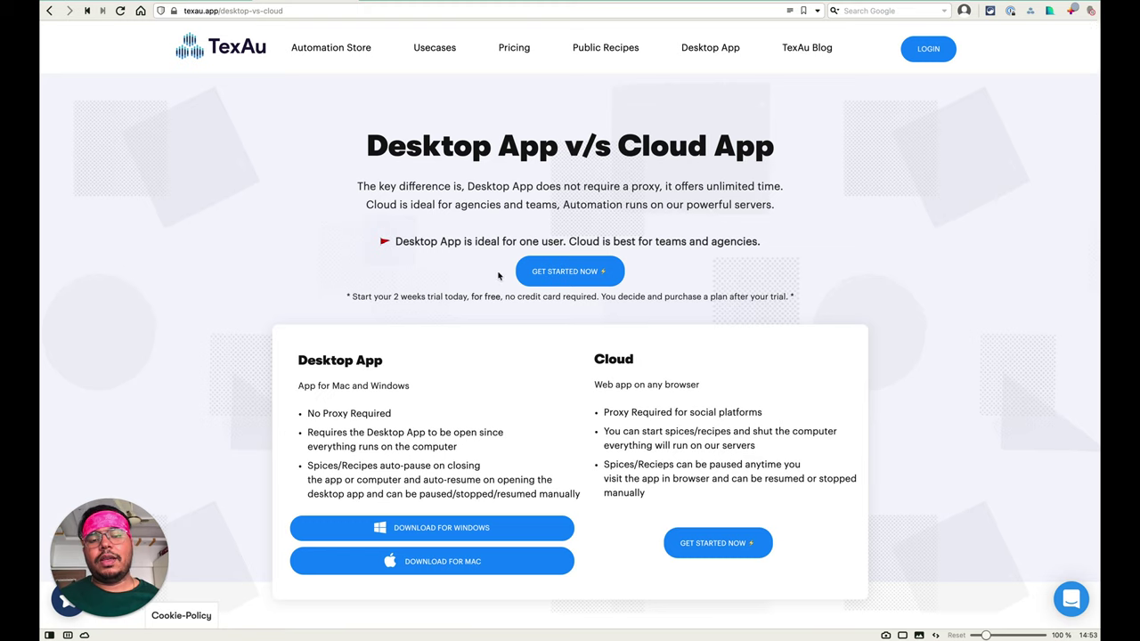
- Examine the Desktop versus Cloud feature table, including execution time, LinkedIn drip campaigns, proxy, webhook, CRM and file storage rows
scroll(497, 276, down, 5)
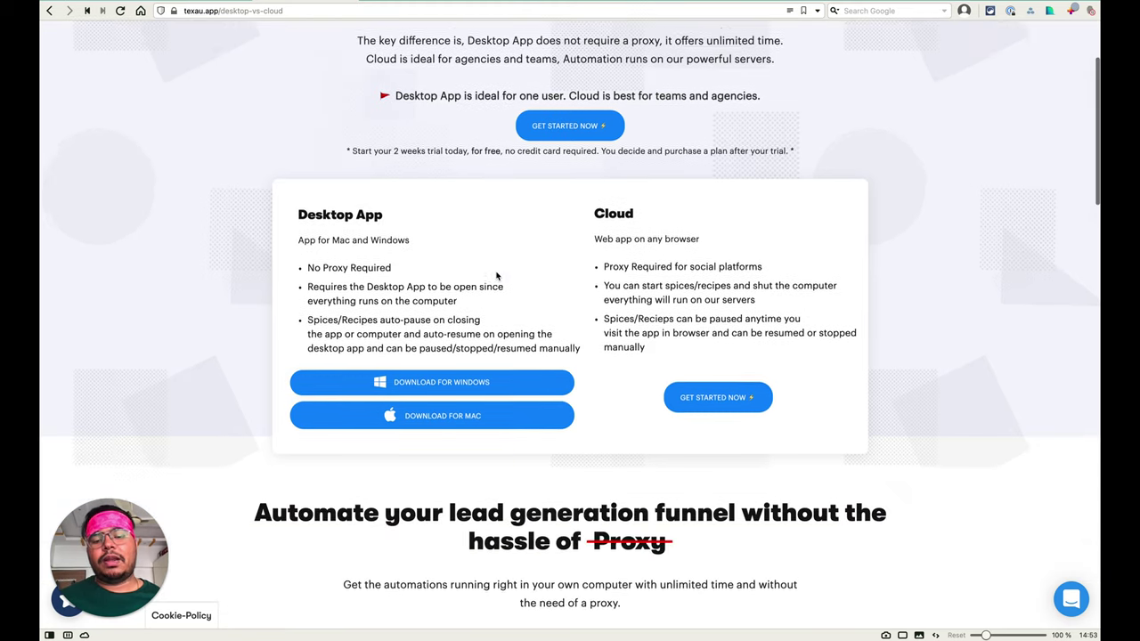
scroll(497, 276, up, 2)
scroll(497, 276, down, 5)
scroll(493, 415, down, 8)
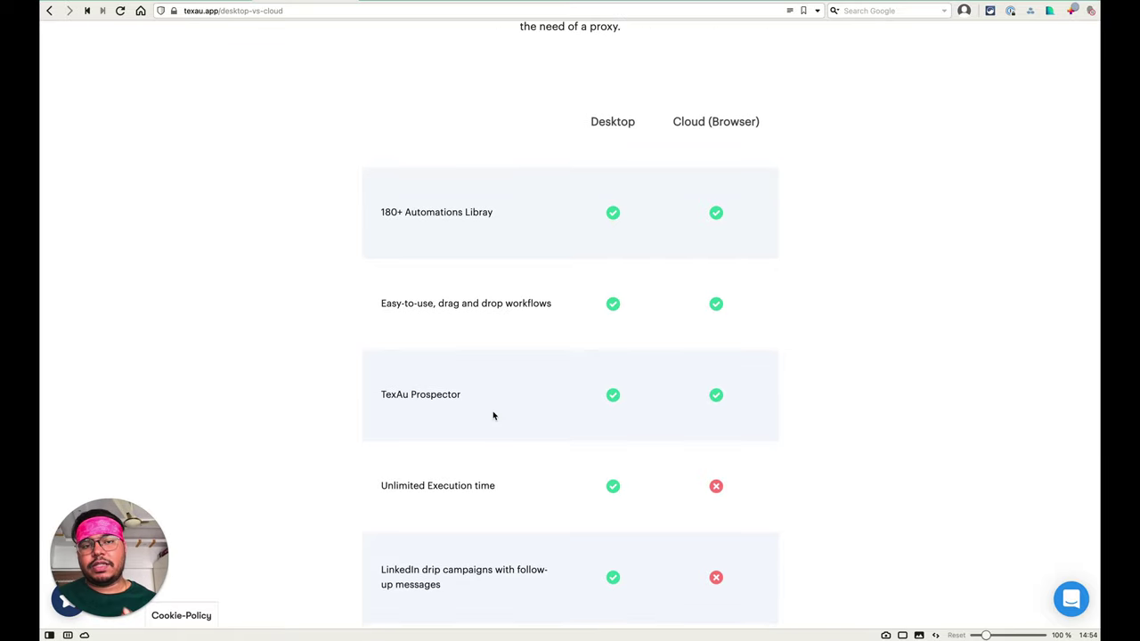
scroll(493, 415, down, 4)
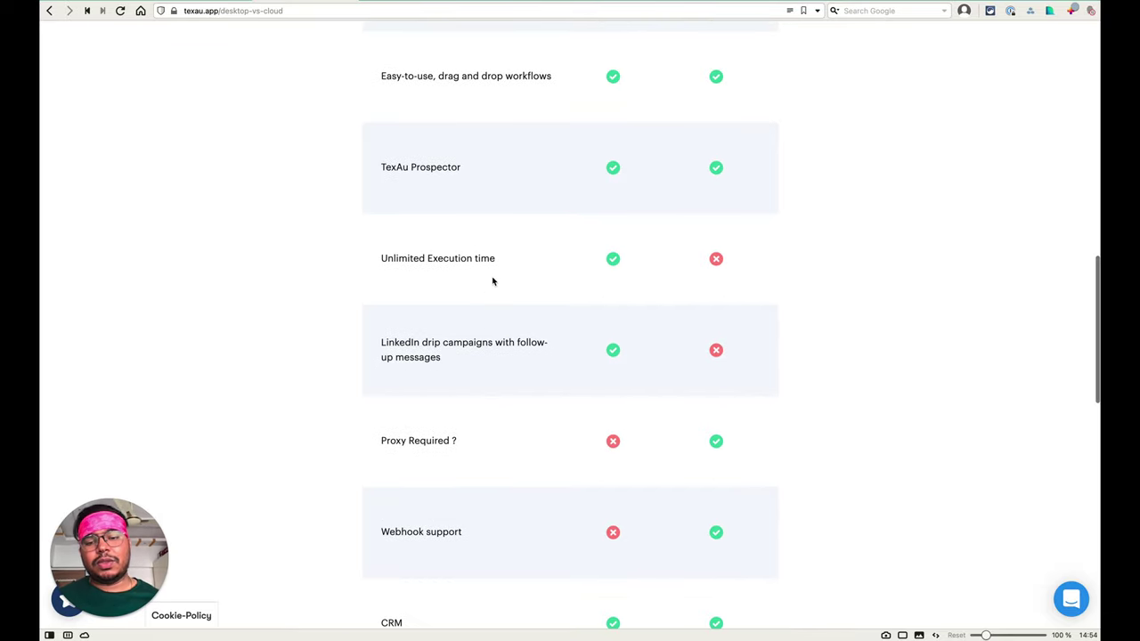
scroll(428, 330, down, 1)
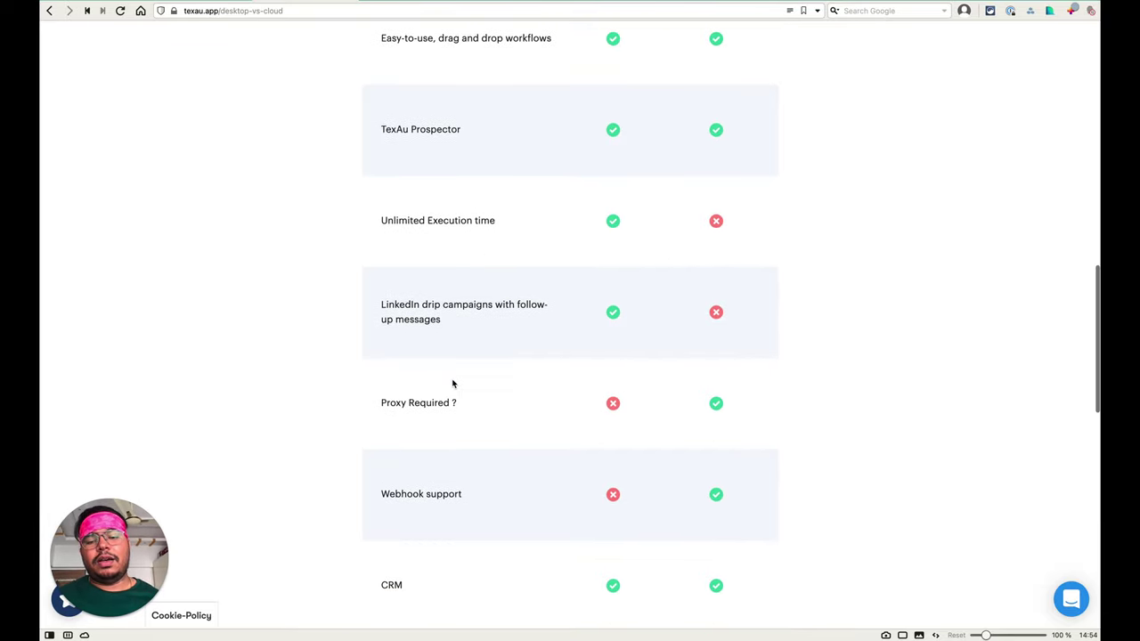
scroll(415, 397, down, 3)
scroll(423, 425, down, 7)
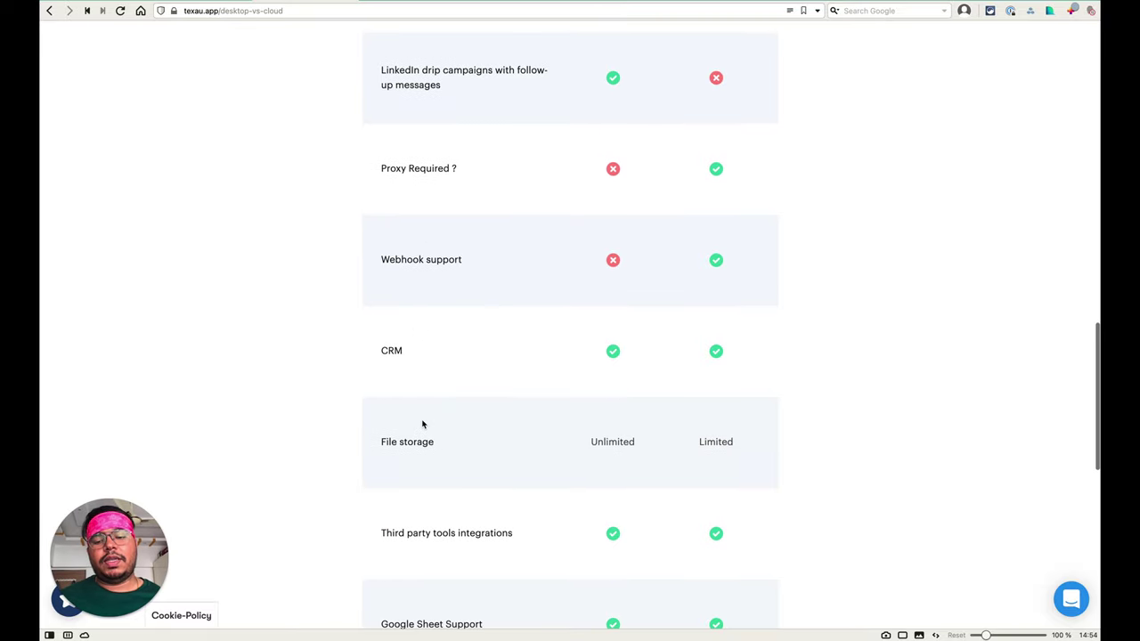
- Go back to the comparison overview and examine the Desktop App and Cloud cards on proxies, running conditions and download options
scroll(423, 425, up, 9)
scroll(423, 425, up, 10)
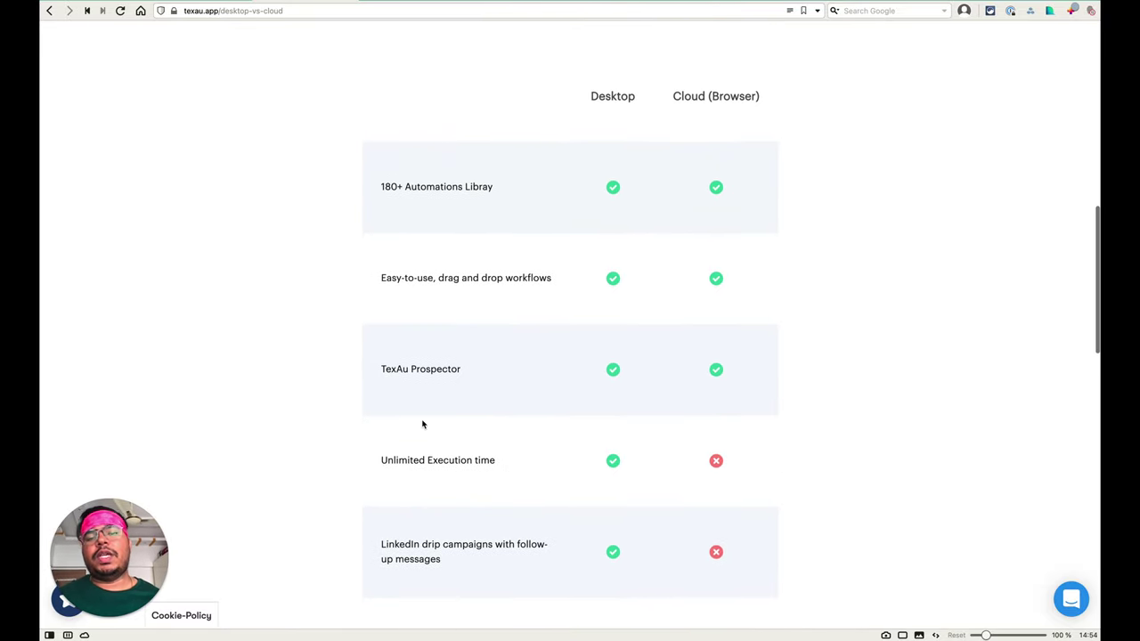
scroll(423, 425, up, 2)
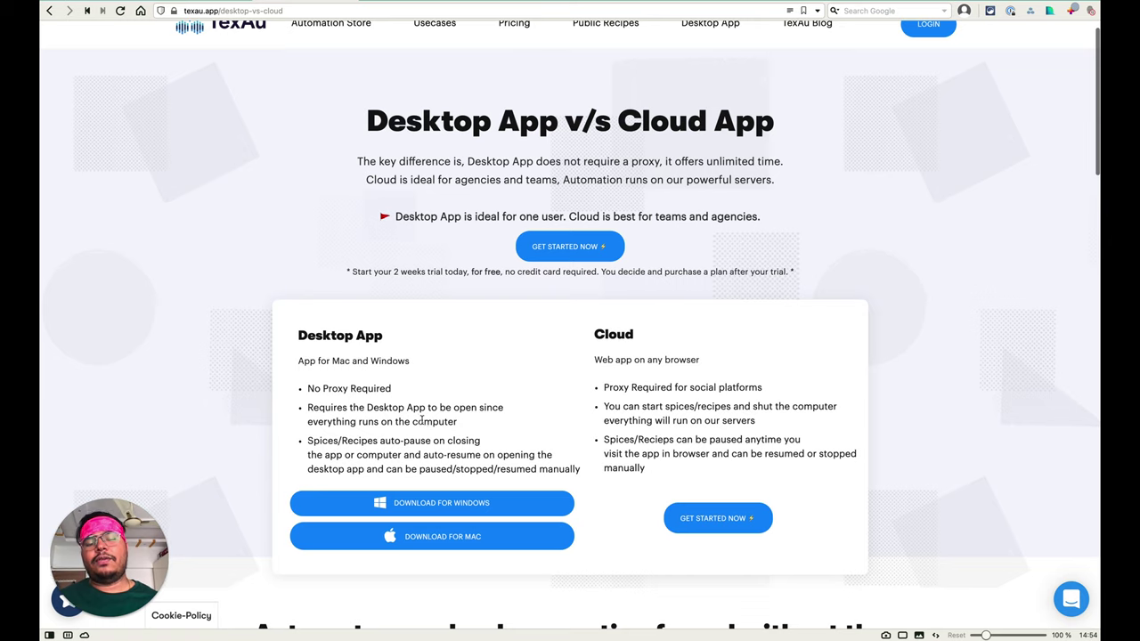
scroll(423, 424, up, 1)
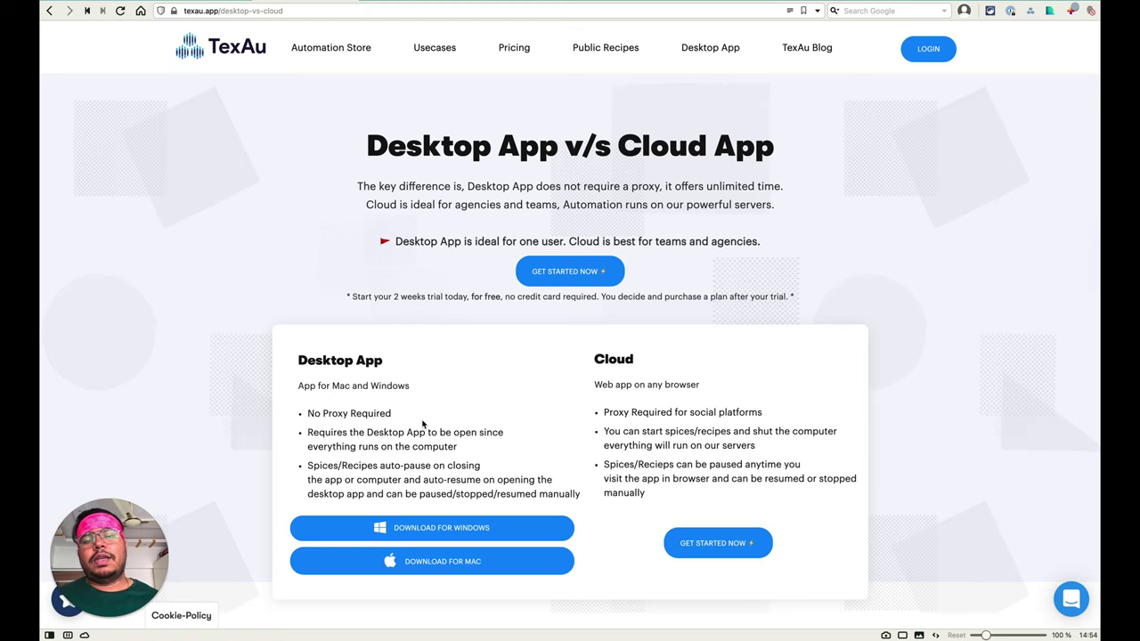
scroll(423, 424, down, 3)
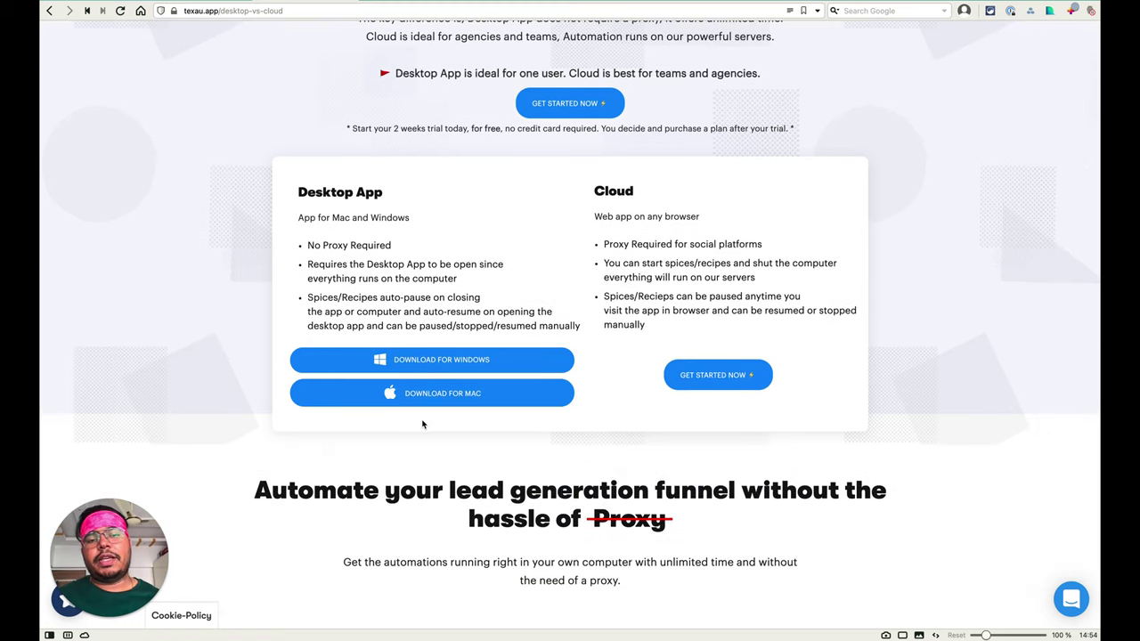
scroll(322, 462, down, 1)
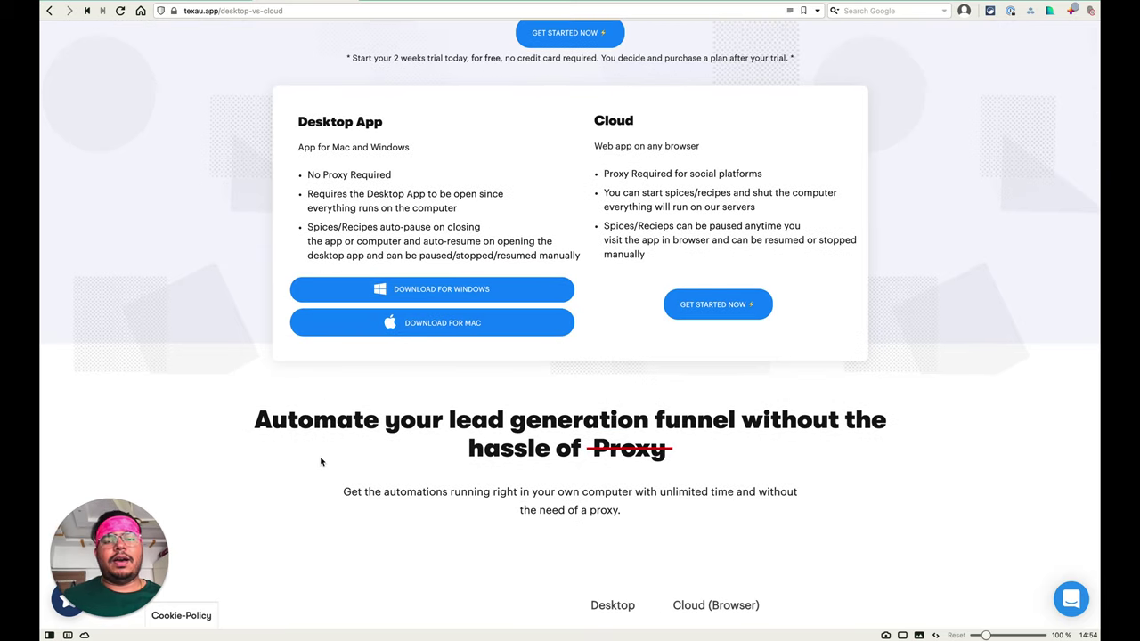
scroll(322, 462, up, 2)
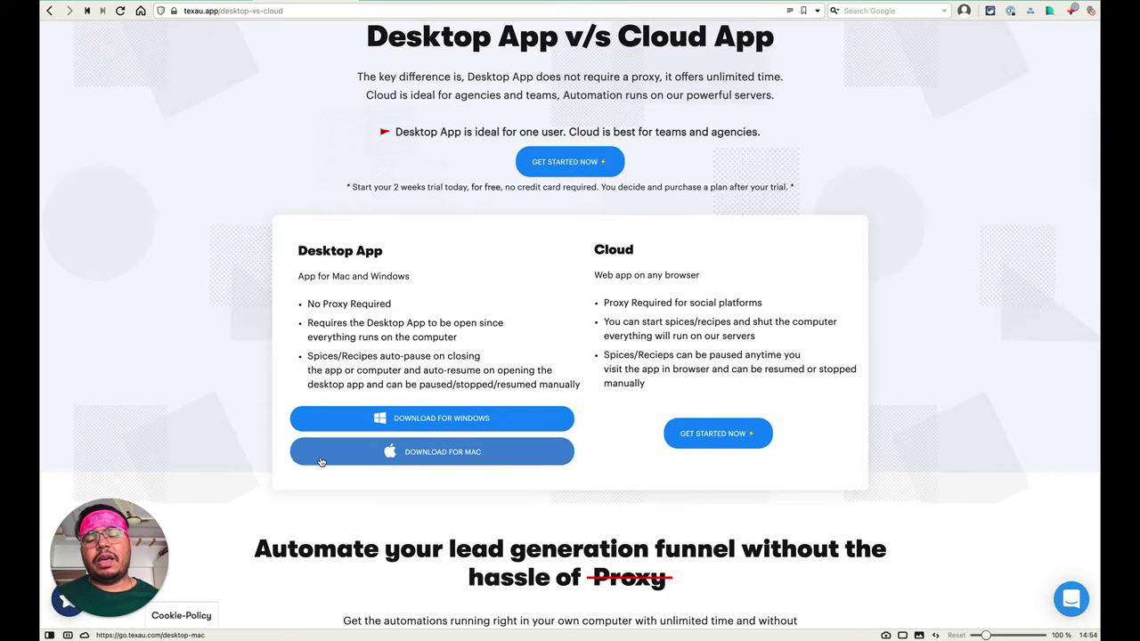
scroll(322, 461, up, 2)
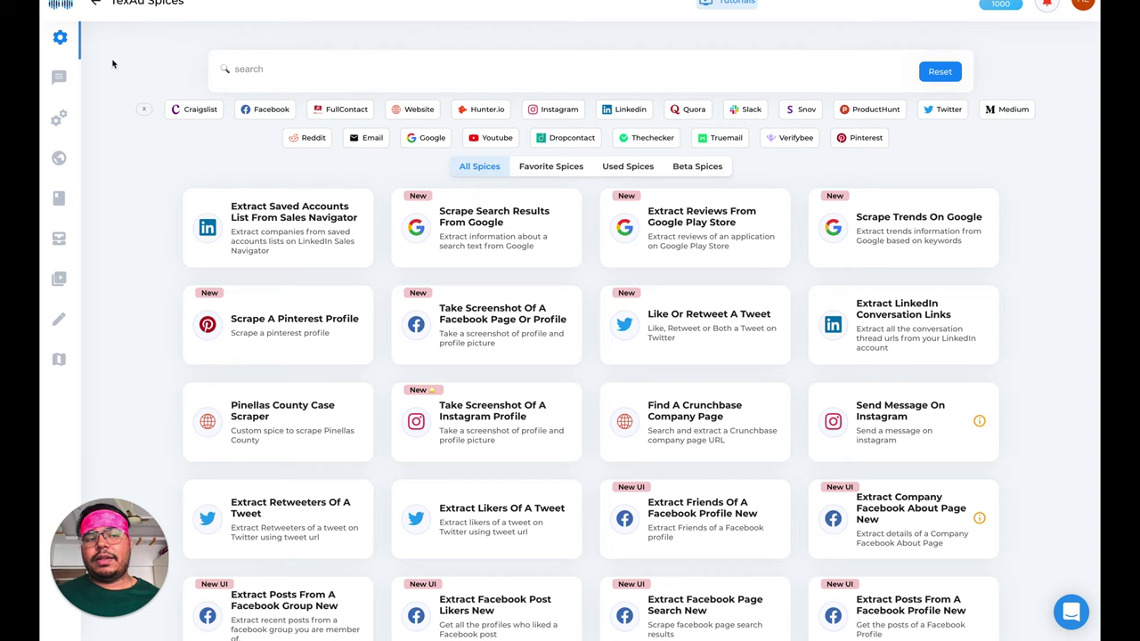
- Switch to the TexAu app, open its LinkedIn campaigns section, view the campaign account list and dismiss it
mouse_move(60, 46)
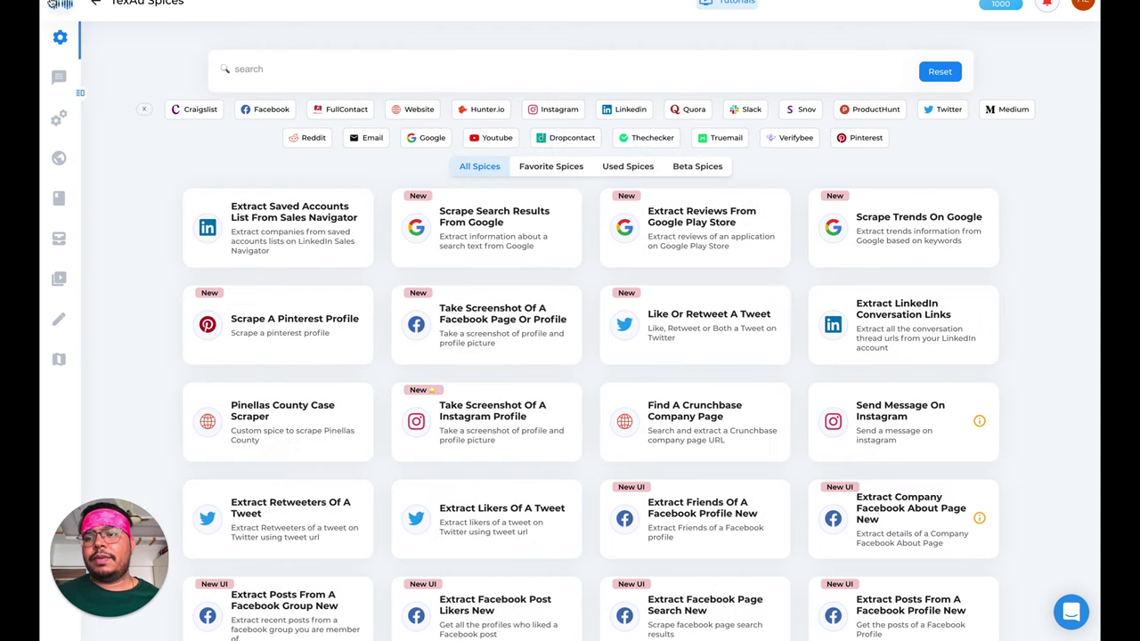
click(75, 86)
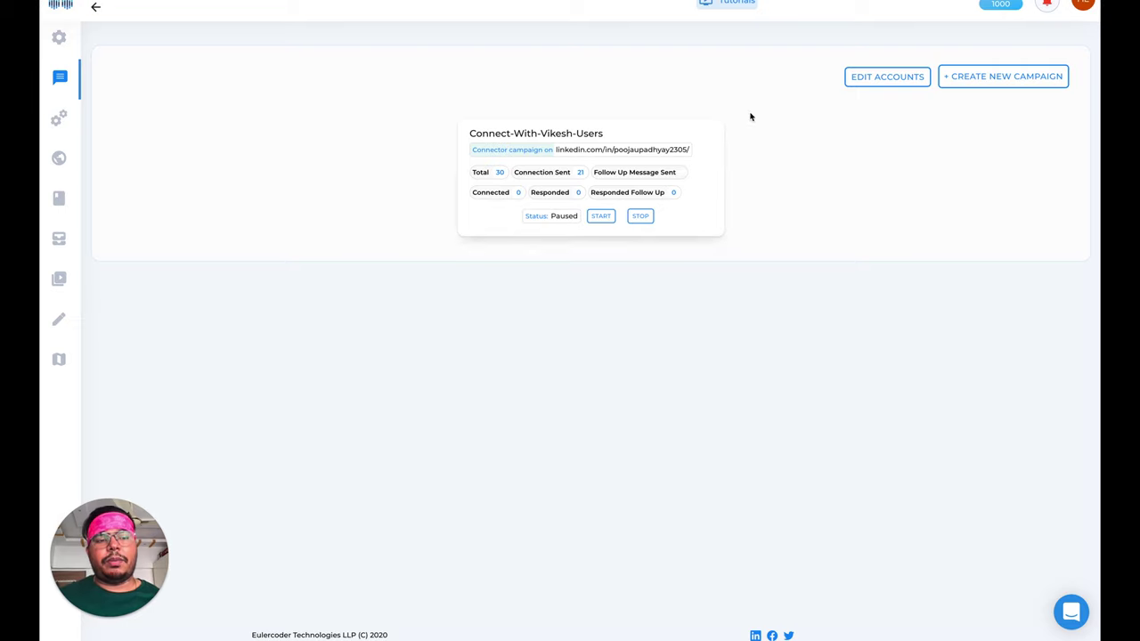
click(860, 78)
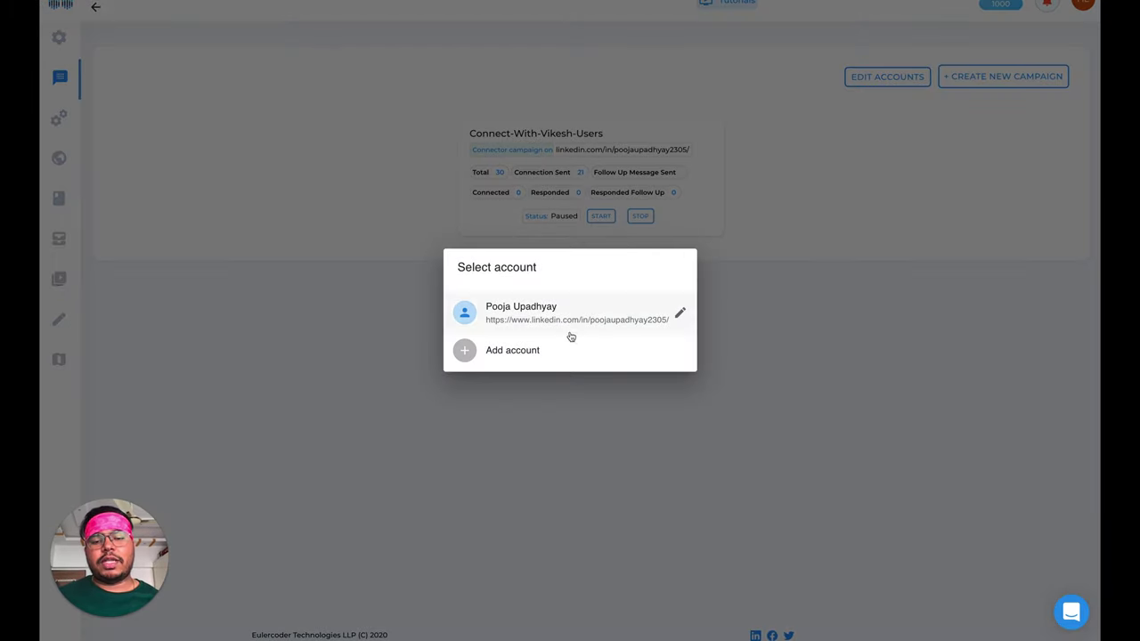
click(445, 403)
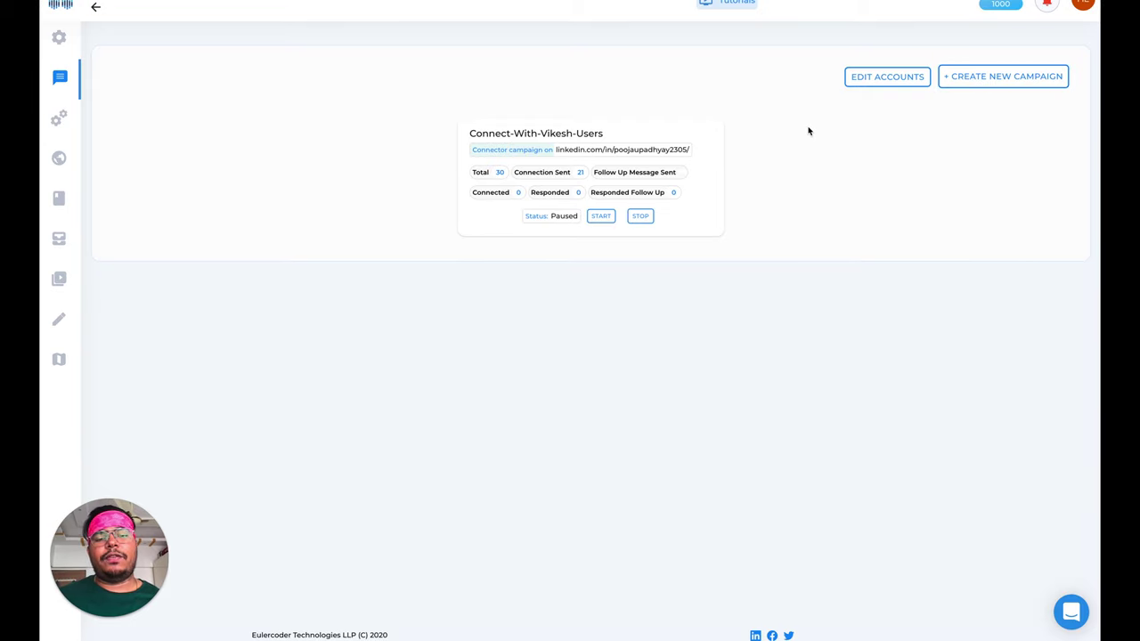
- Open the existing connector campaign and look through both pages of its leads and the options for adding people
click(554, 145)
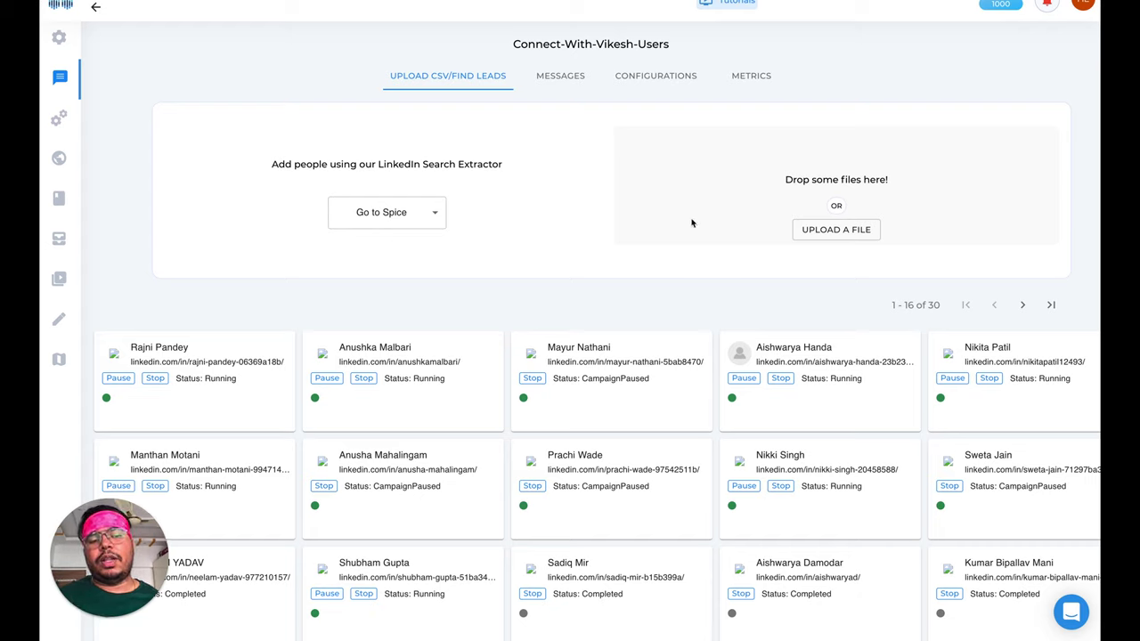
scroll(512, 331, down, 2)
scroll(512, 331, up, 1)
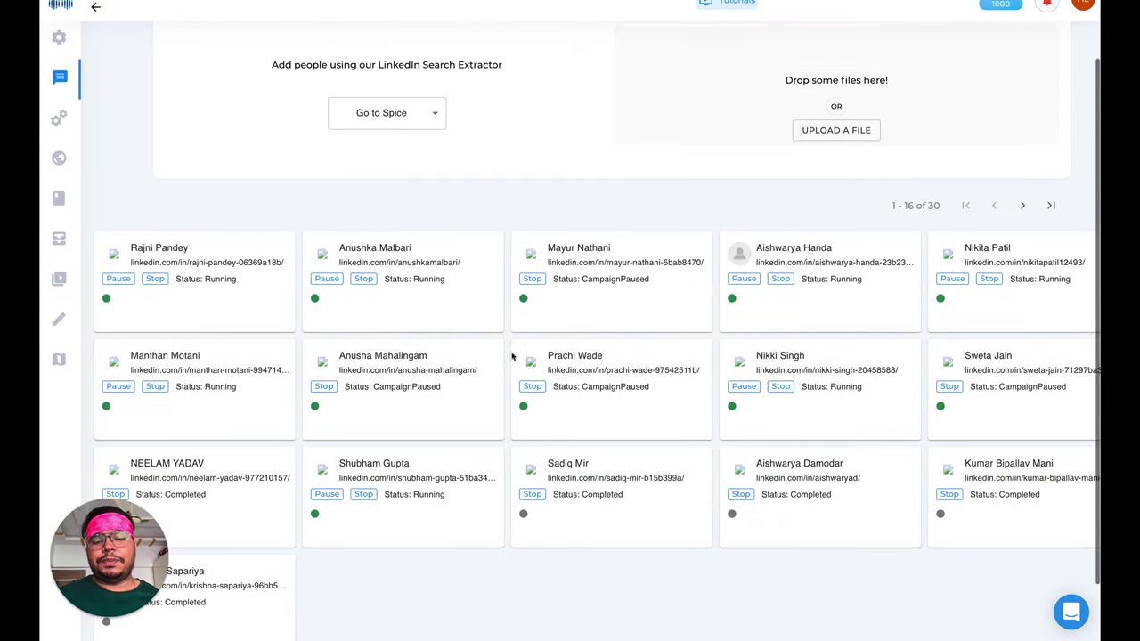
click(1023, 205)
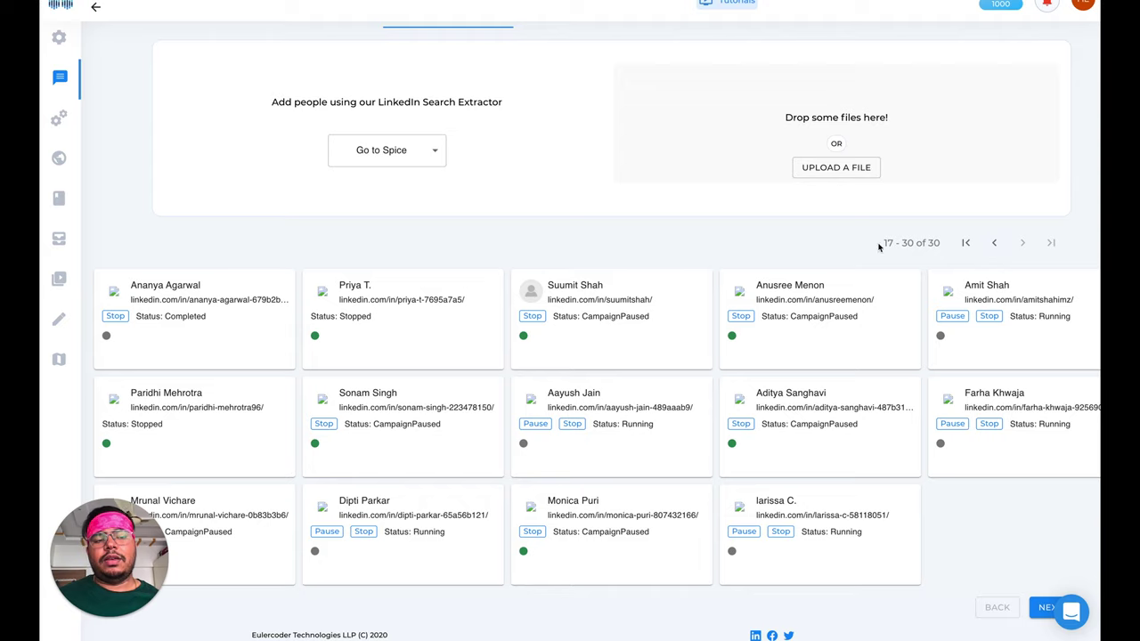
scroll(881, 249, up, 1)
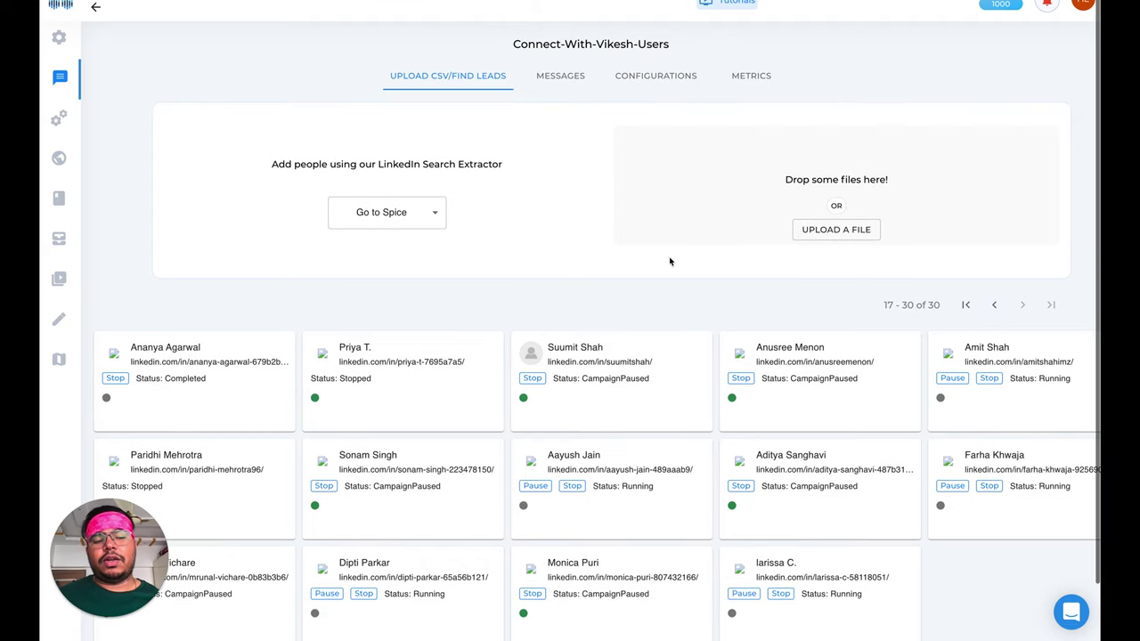
- Open the campaign's messages and apply a wait of 1 day before the 1st follow-up message
click(563, 77)
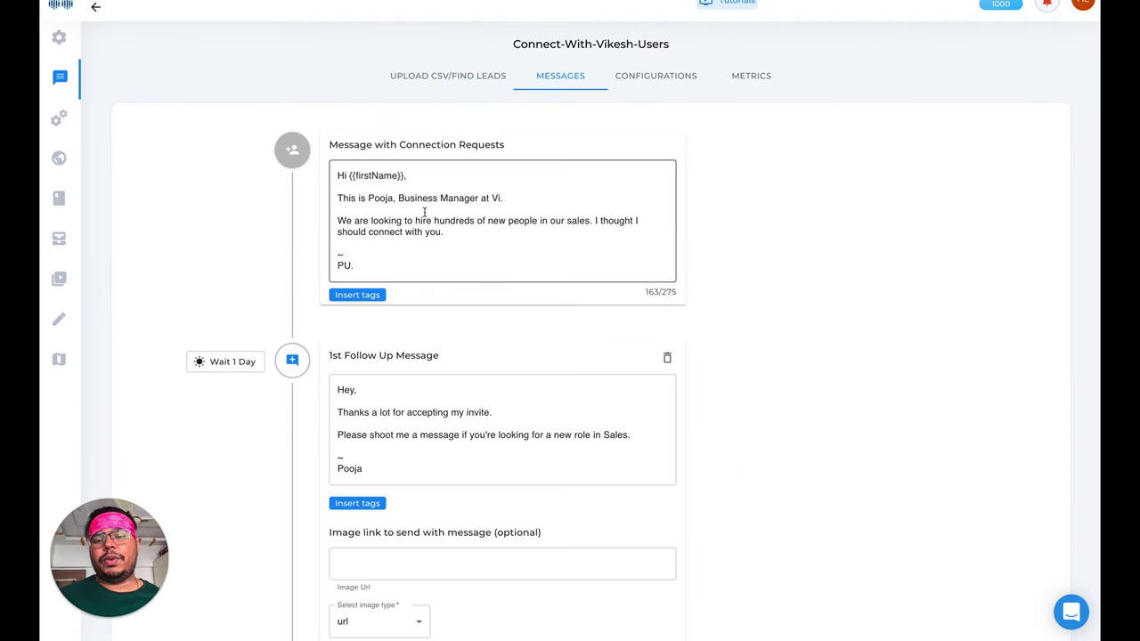
scroll(374, 214, down, 1)
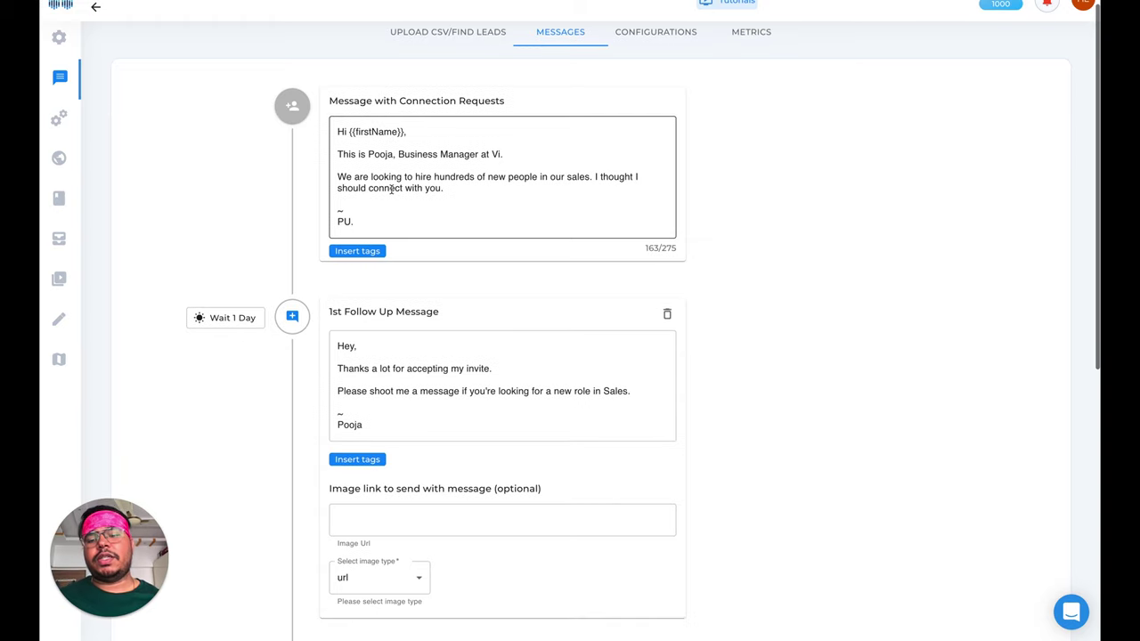
click(235, 318)
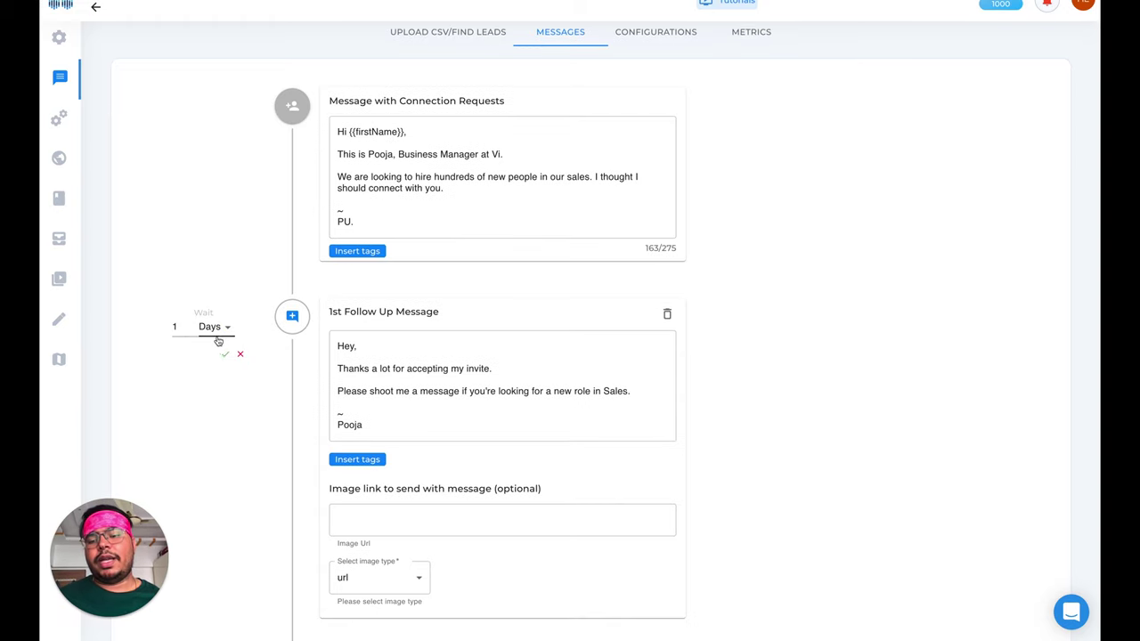
click(223, 354)
click(386, 372)
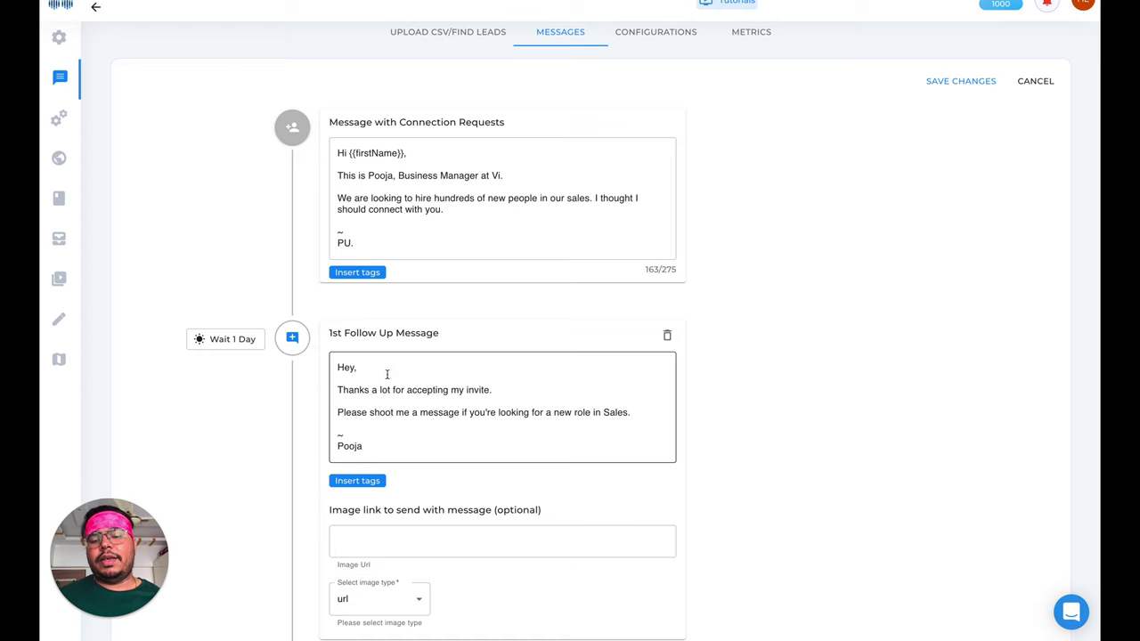
- Review the connection request and 1st follow-up messages, and set the 1st follow-up's image type to hyperise
scroll(387, 374, down, 1)
scroll(400, 296, down, 1)
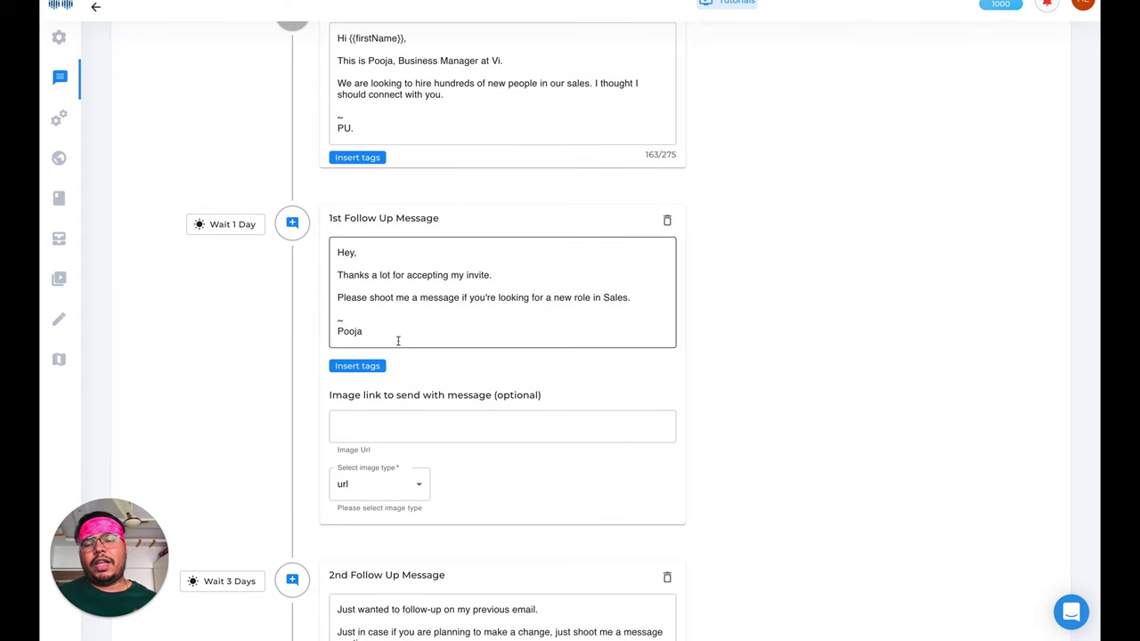
scroll(398, 340, up, 3)
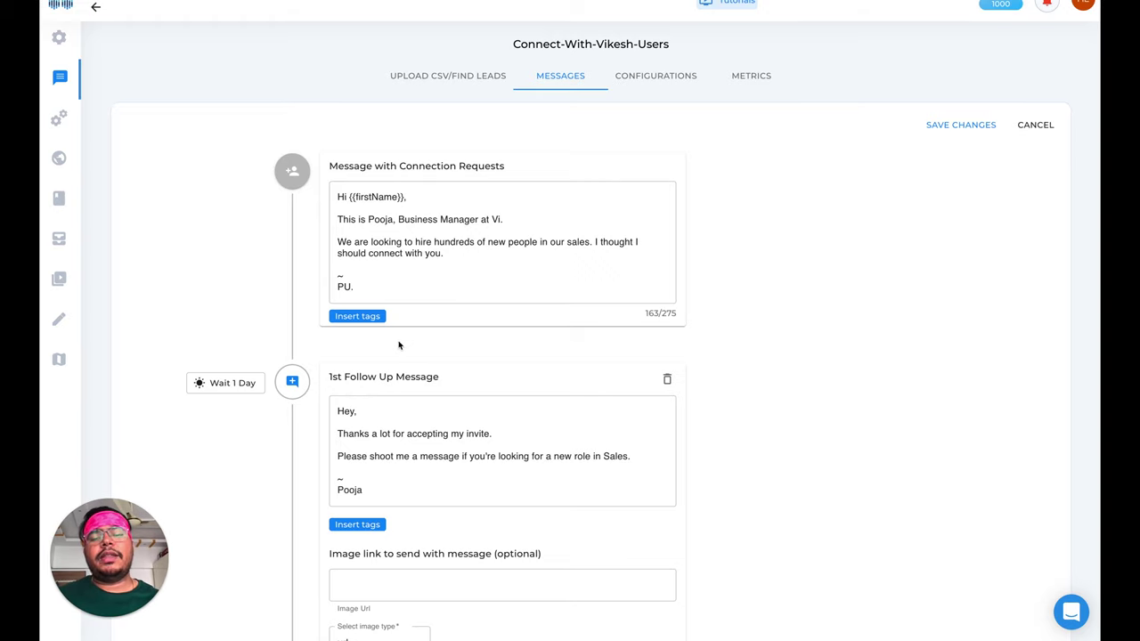
scroll(399, 345, down, 1)
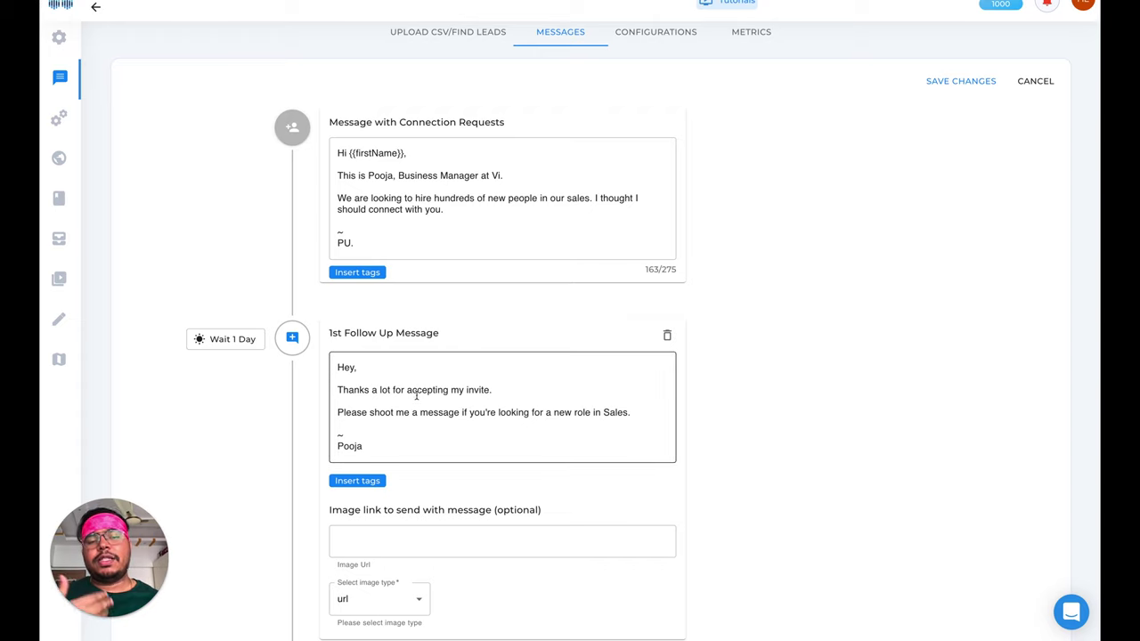
scroll(416, 395, down, 2)
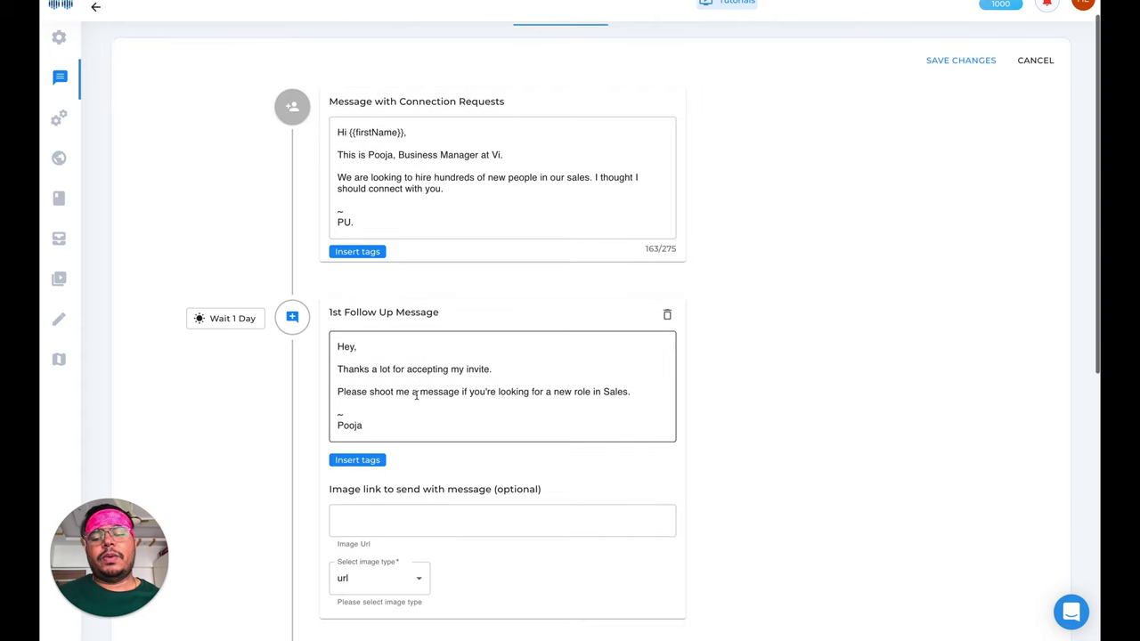
click(371, 539)
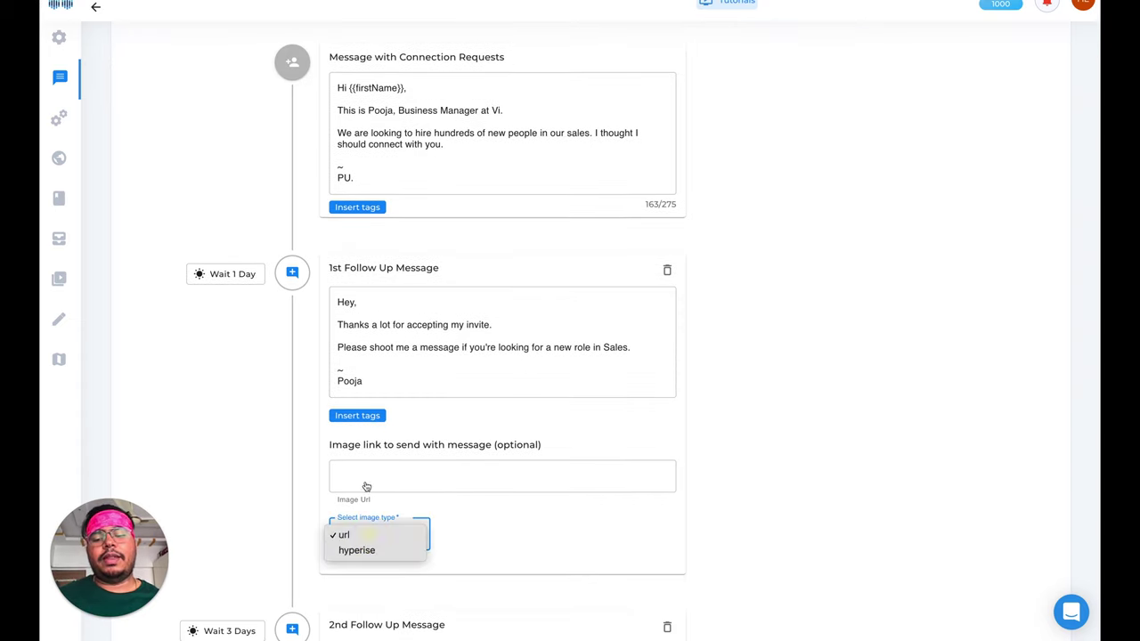
click(360, 550)
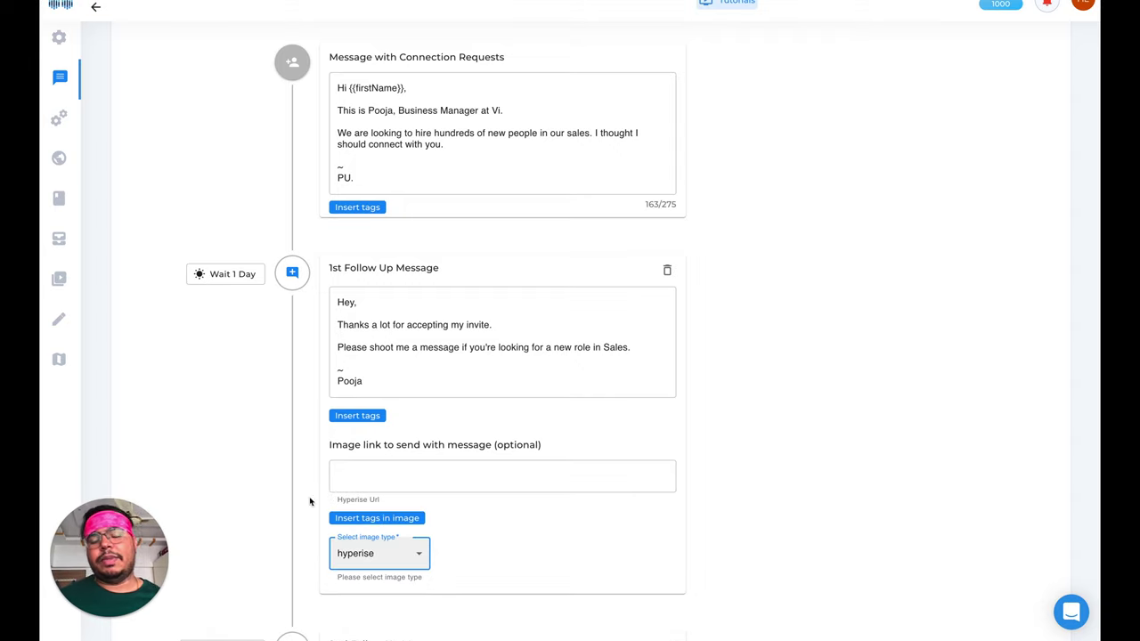
- Examine the 2nd follow-up message with its wait time and optional image settings
scroll(303, 505, down, 1)
scroll(432, 292, down, 1)
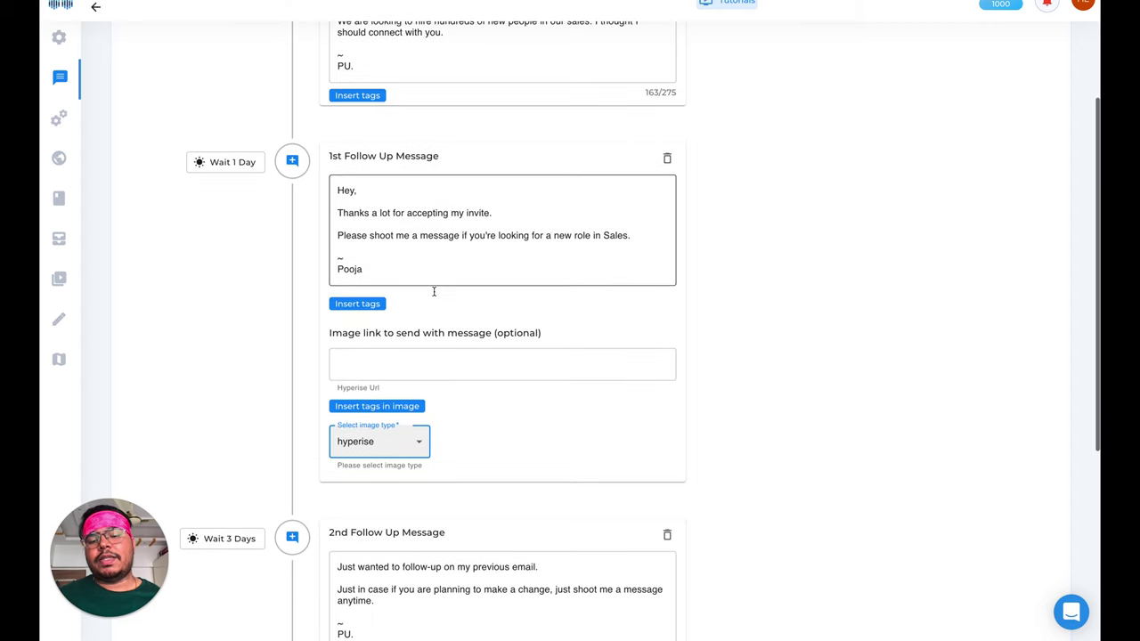
scroll(415, 345, down, 3)
scroll(362, 401, down, 4)
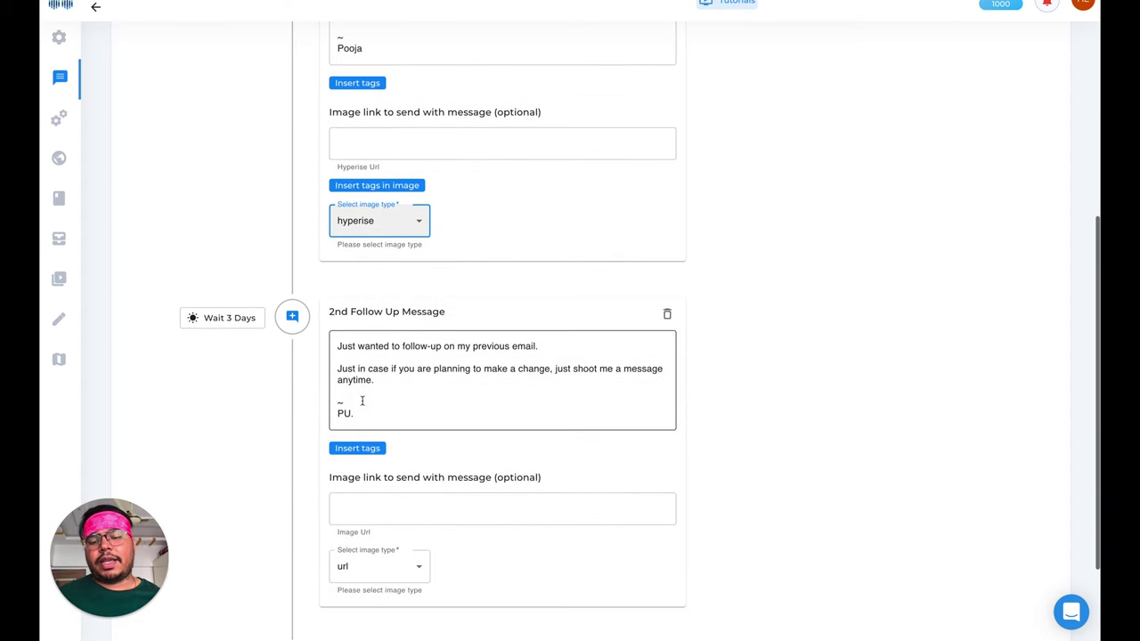
- Add an empty 3rd follow-up message after the 2nd follow-up and look back over the whole message sequence
click(293, 526)
scroll(296, 443, down, 3)
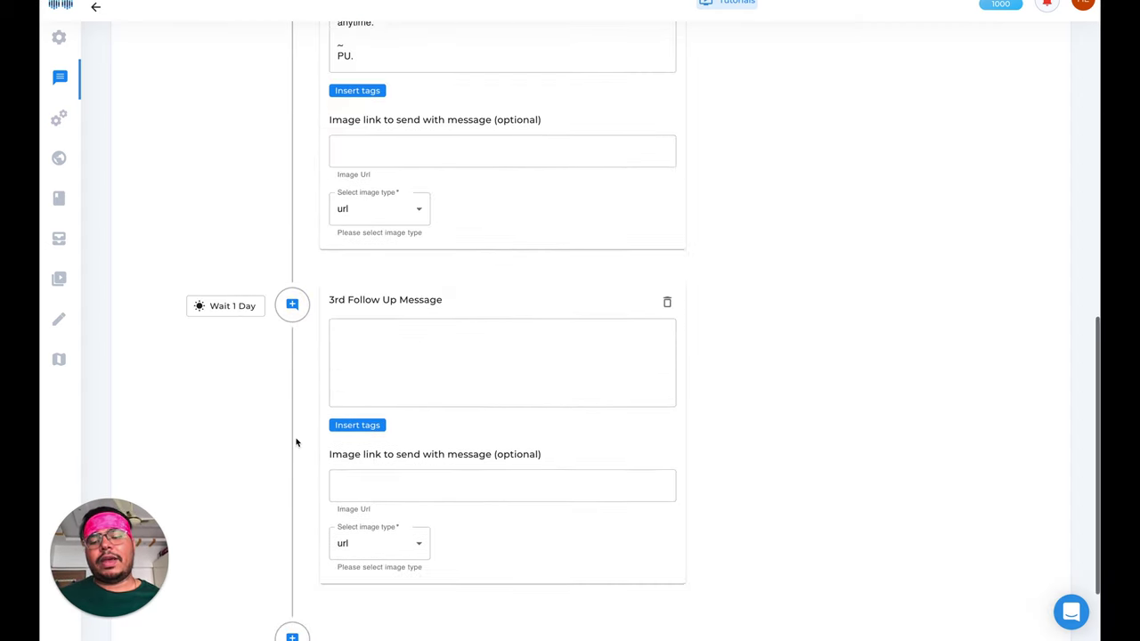
scroll(276, 472, down, 1)
scroll(275, 473, up, 1)
scroll(275, 473, up, 10)
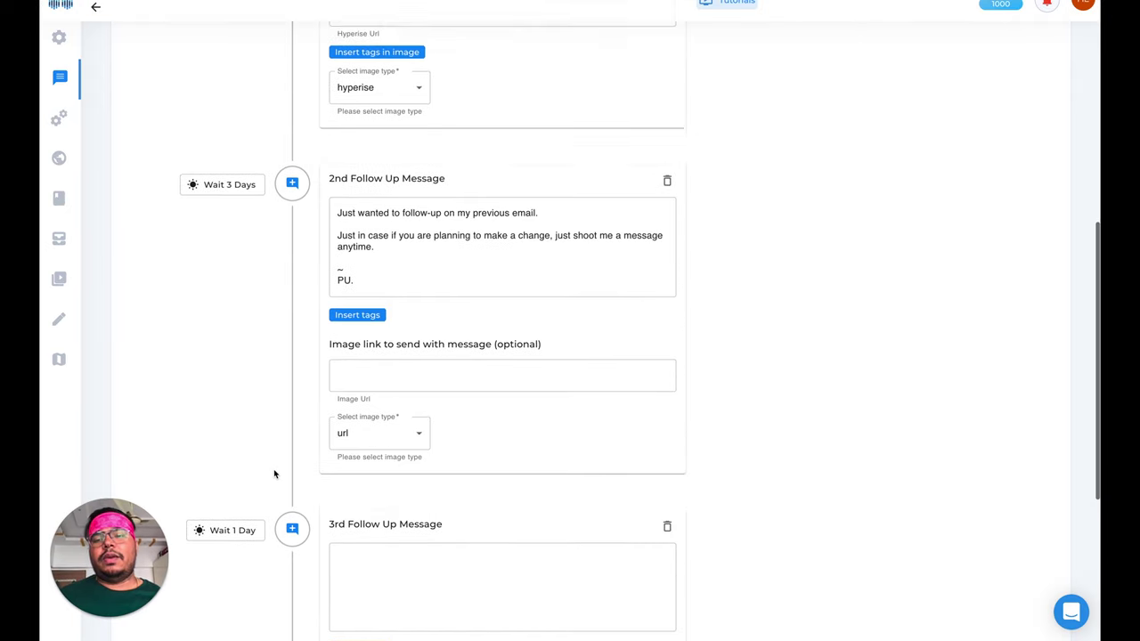
scroll(276, 399, up, 3)
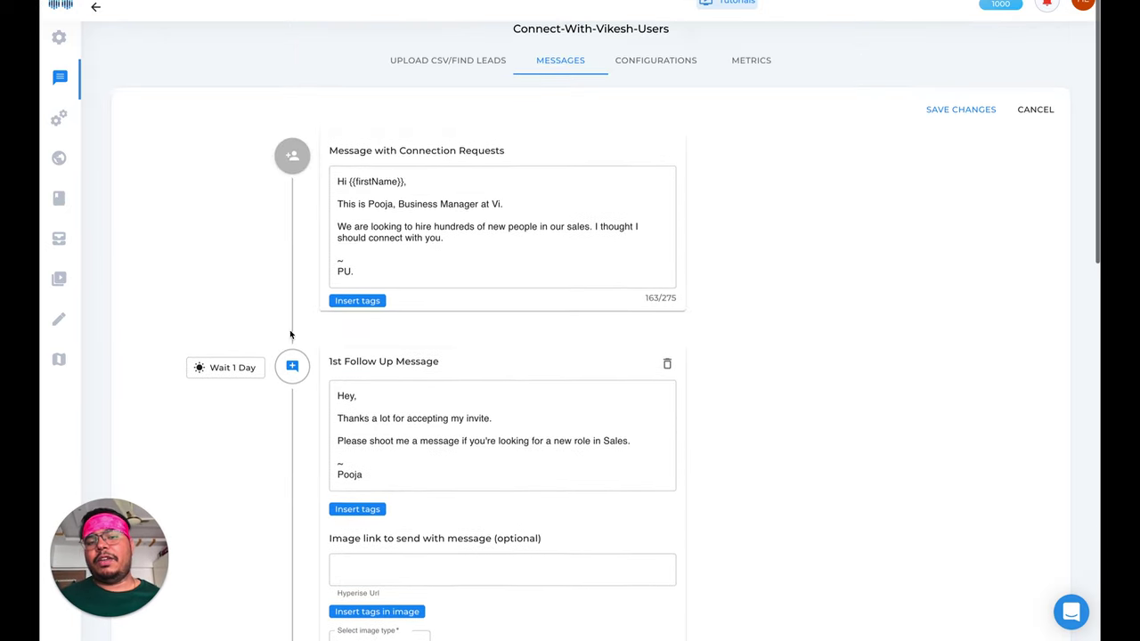
- Review the campaign's configurations, including request limits, schedule, and the tag choices for positive and negative keywords
click(679, 76)
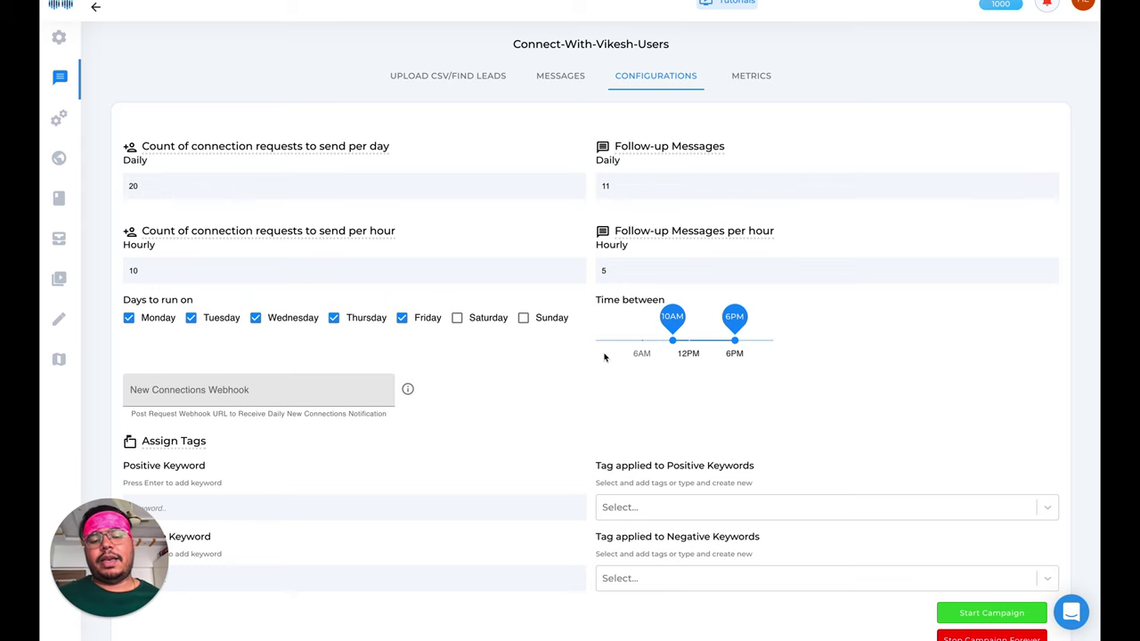
scroll(607, 356, down, 2)
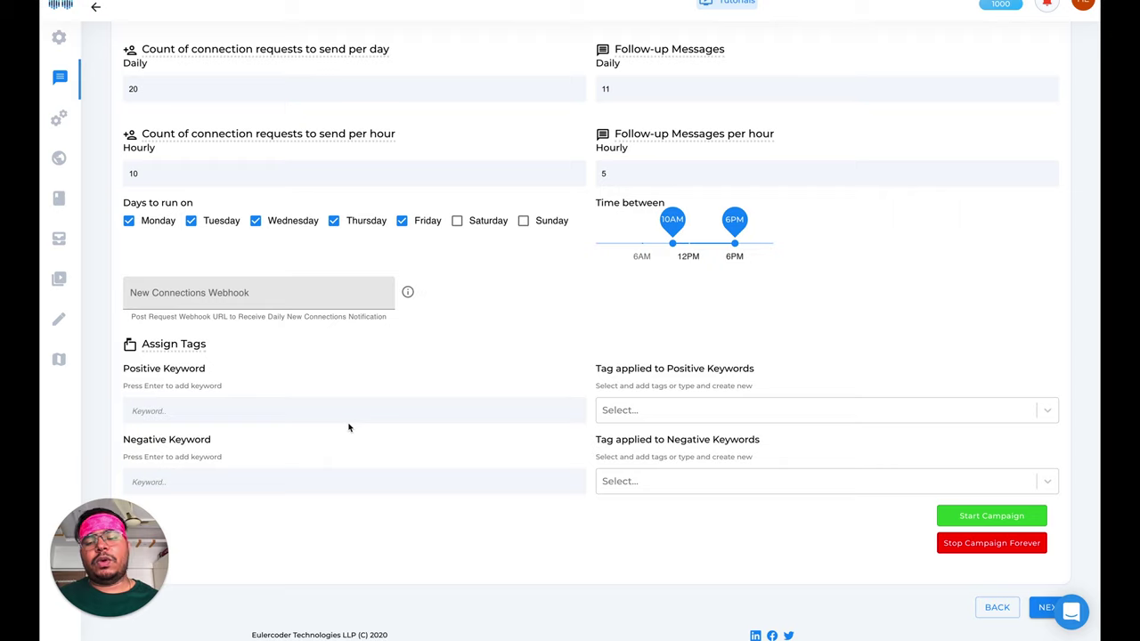
click(617, 415)
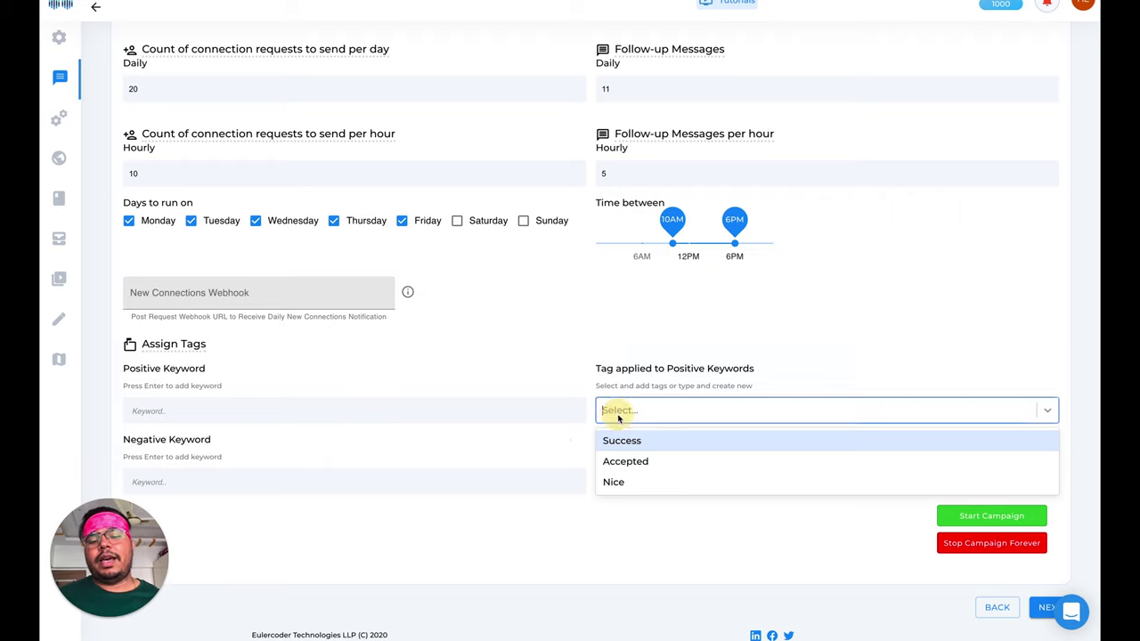
click(534, 451)
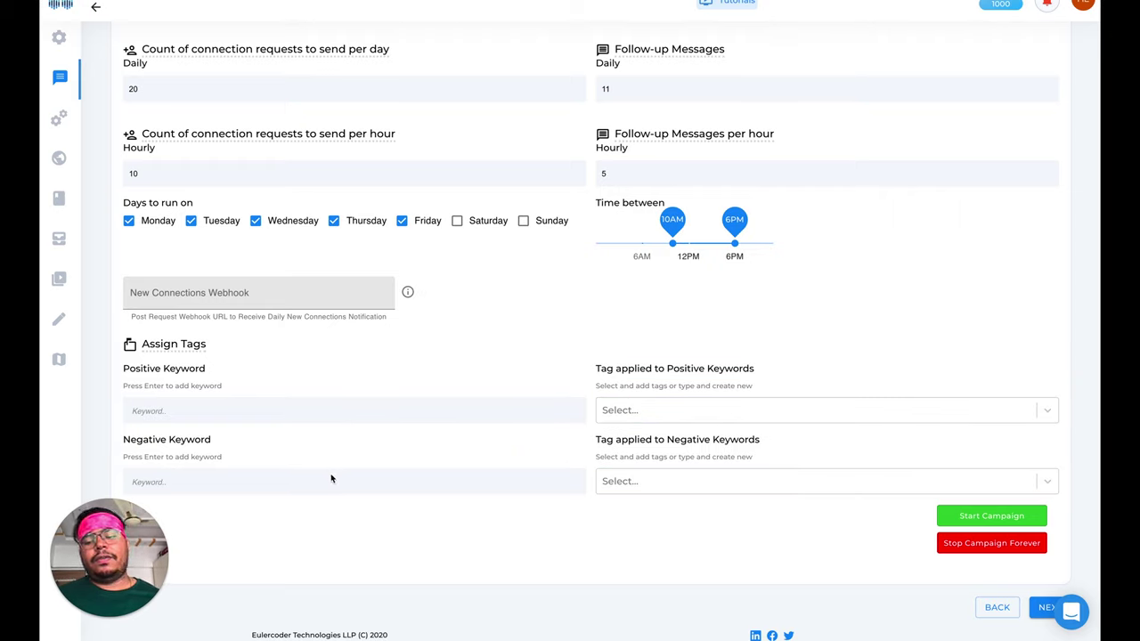
click(631, 481)
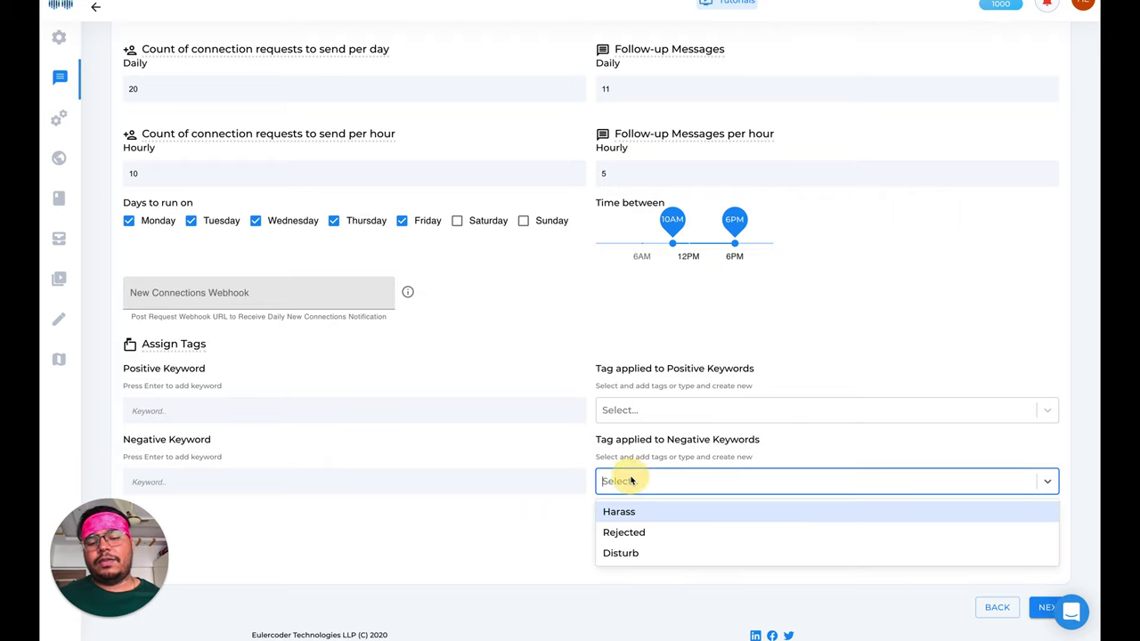
click(451, 386)
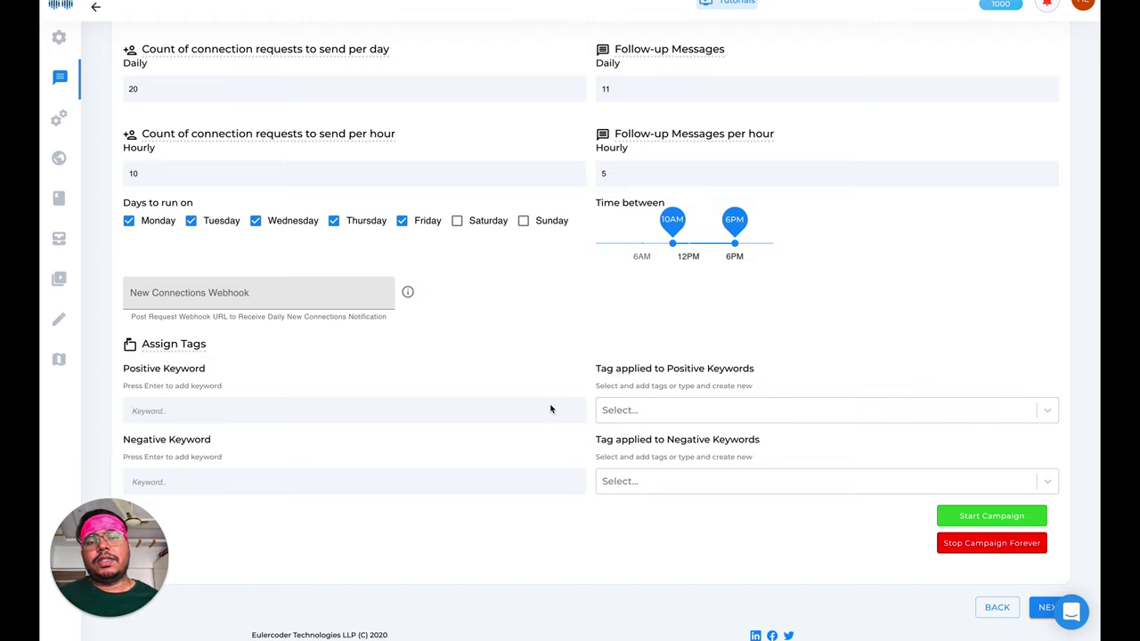
scroll(550, 409, up, 2)
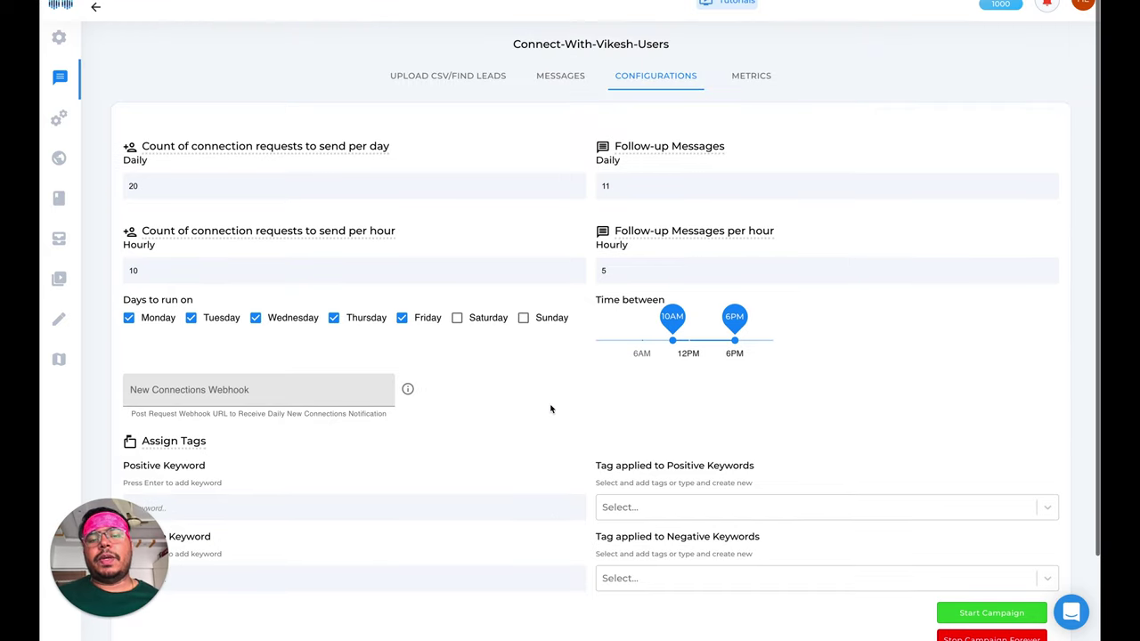
- Look over the campaign's metrics, leads and messages, and return to the campaign overview
click(751, 77)
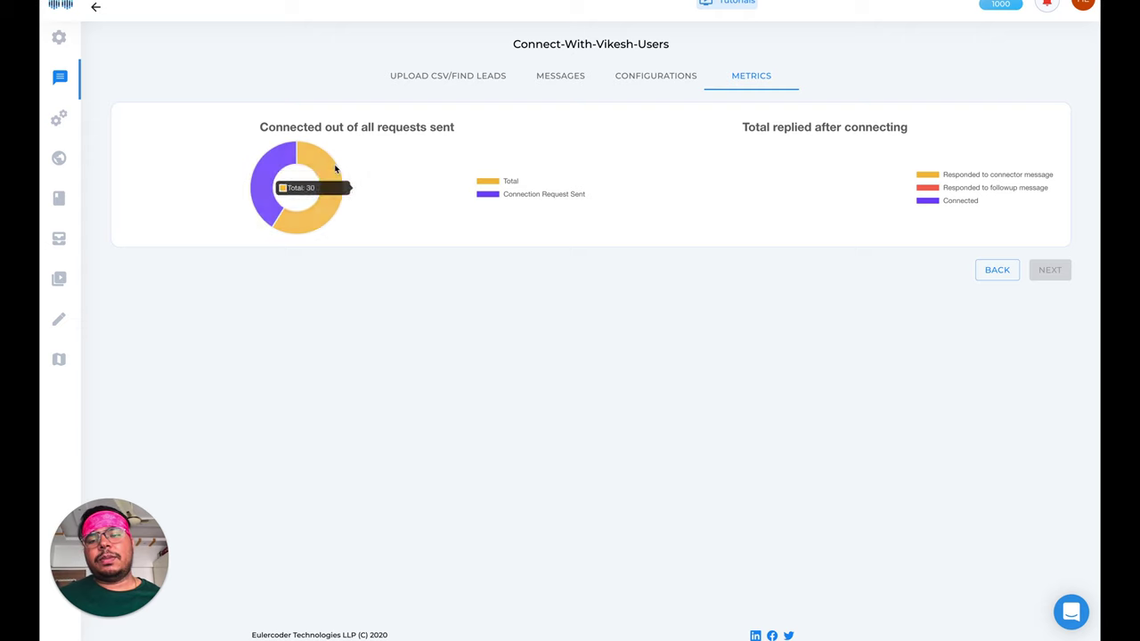
click(428, 86)
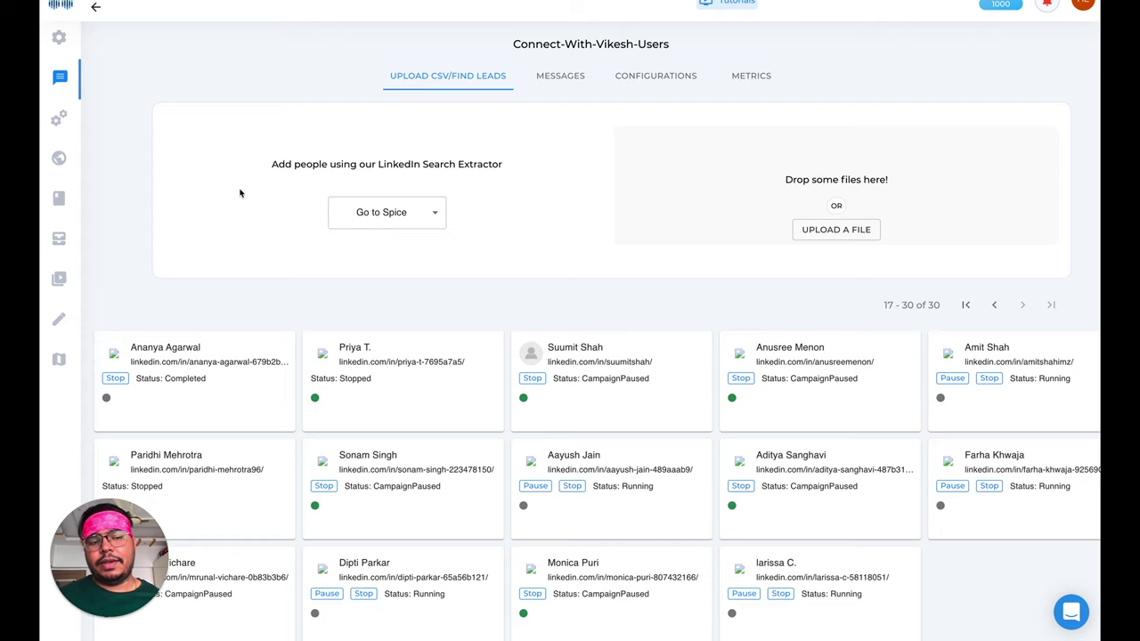
click(550, 81)
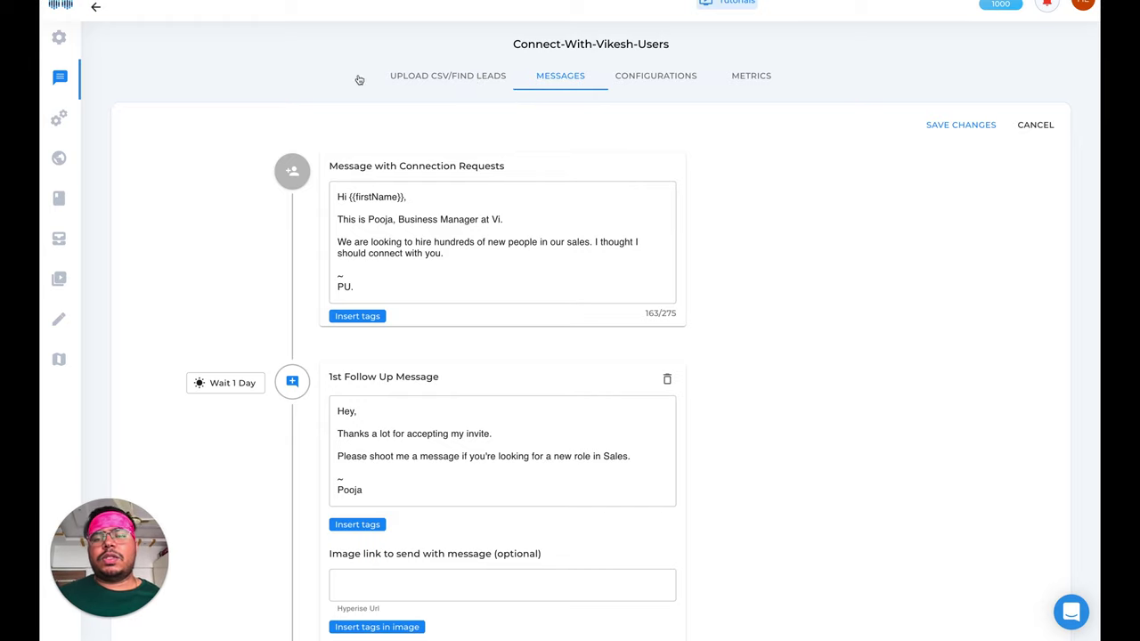
mouse_move(79, 96)
click(57, 80)
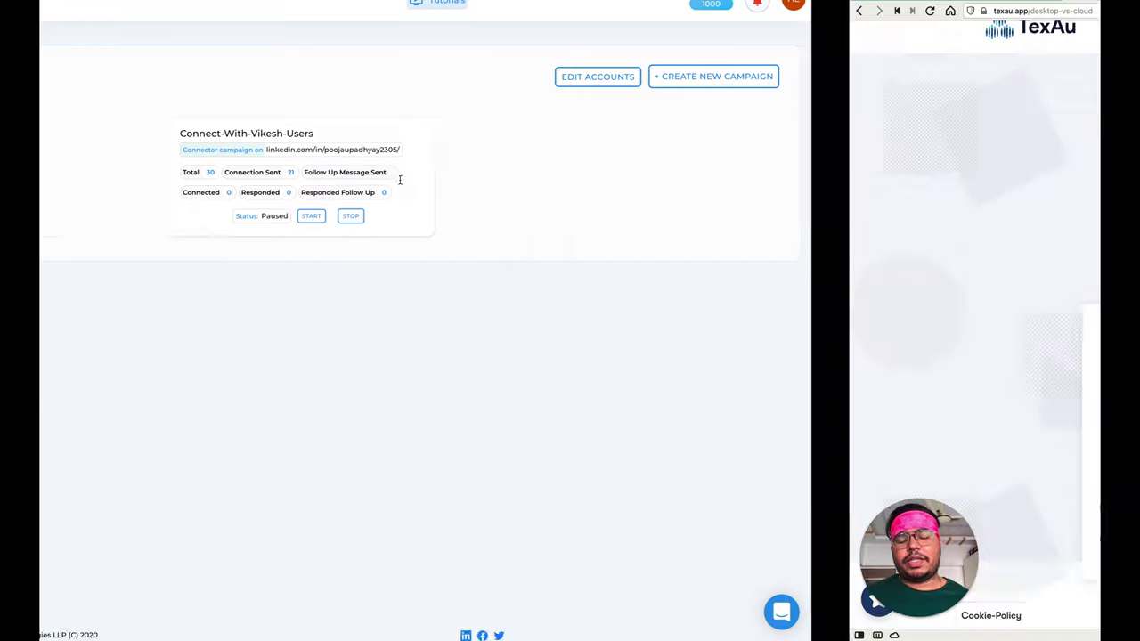
- Switch to the TexAu web app in the browser and open the account's Configure Limits page
scroll(337, 132, up, 1)
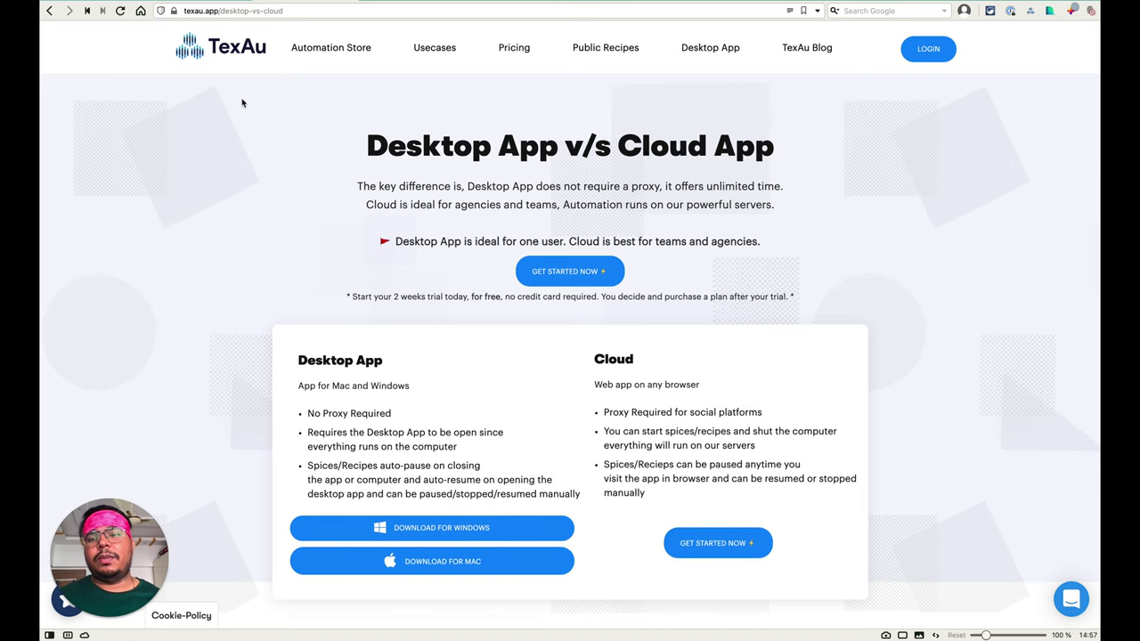
click(120, 5)
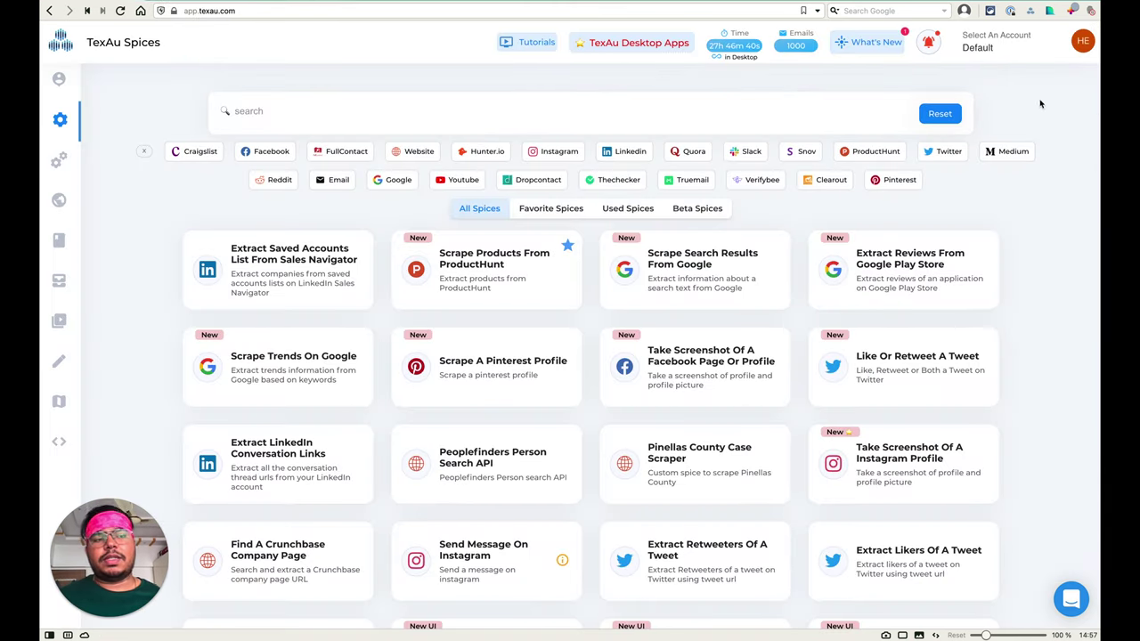
click(1083, 41)
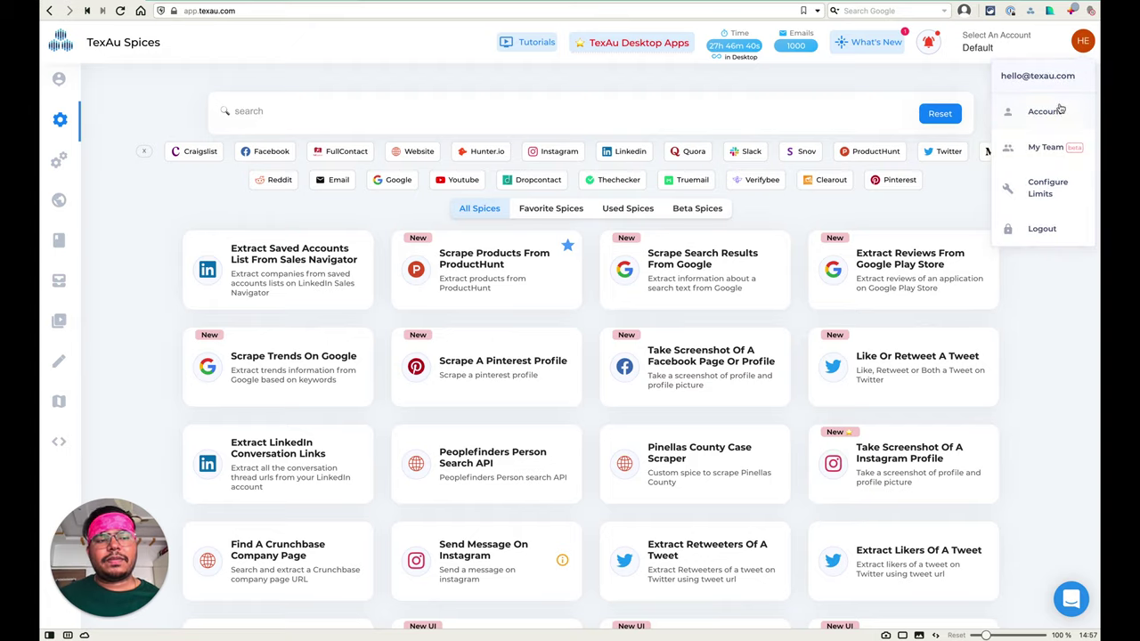
click(1042, 188)
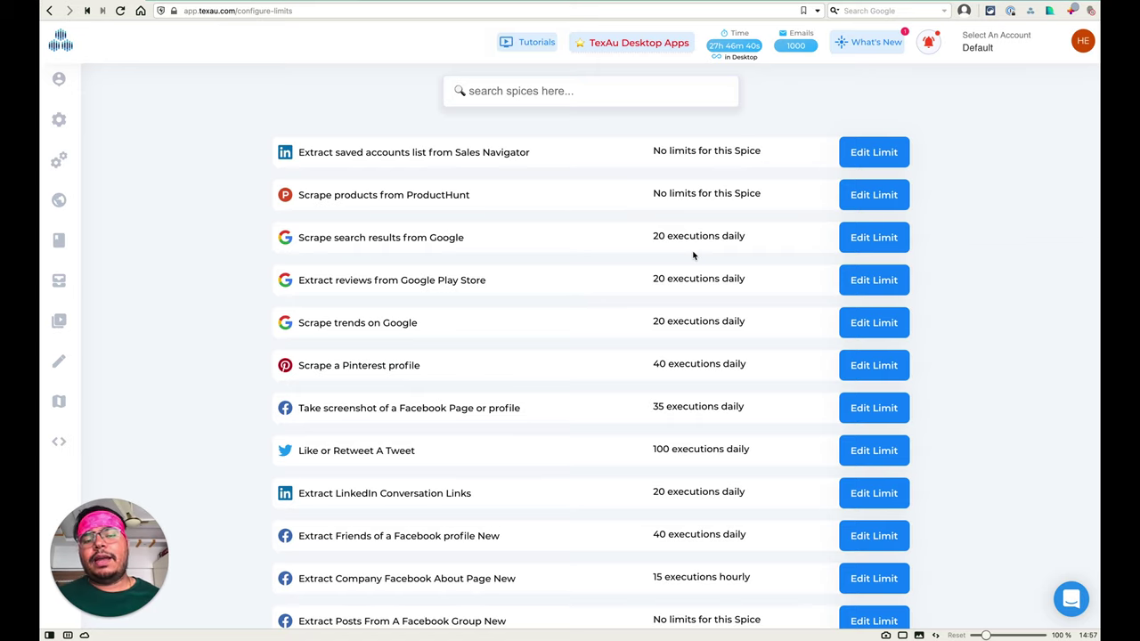
- Look through the spices' execution limits and inspect the limit and interval settings for Extract reviews from Google Play Store
scroll(693, 254, down, 2)
scroll(676, 256, down, 1)
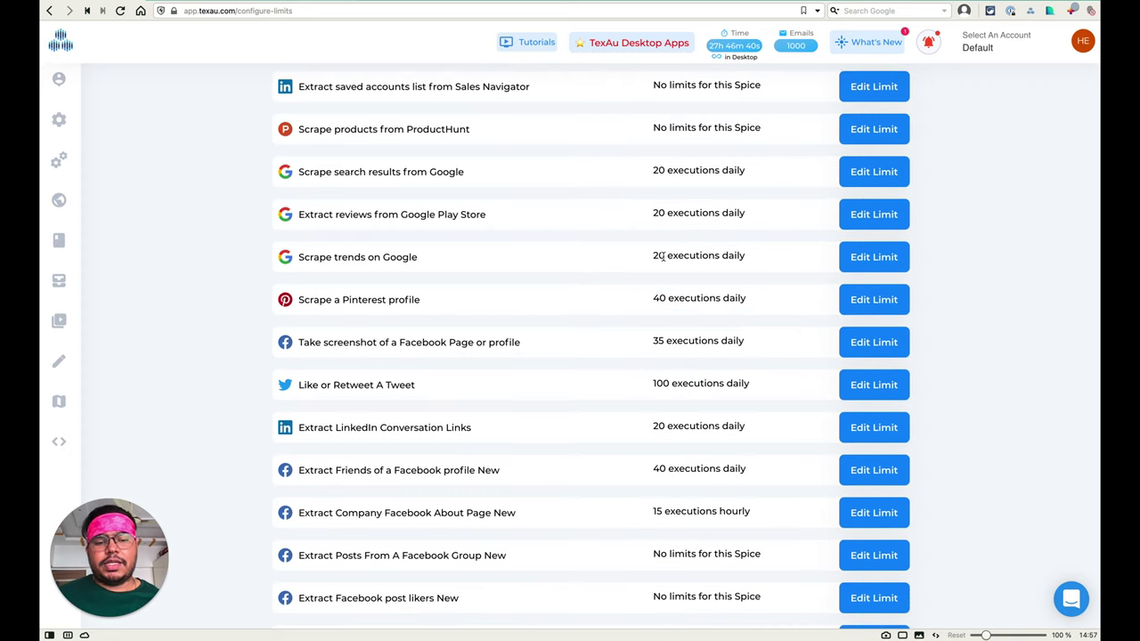
scroll(663, 256, up, 1)
scroll(664, 258, down, 2)
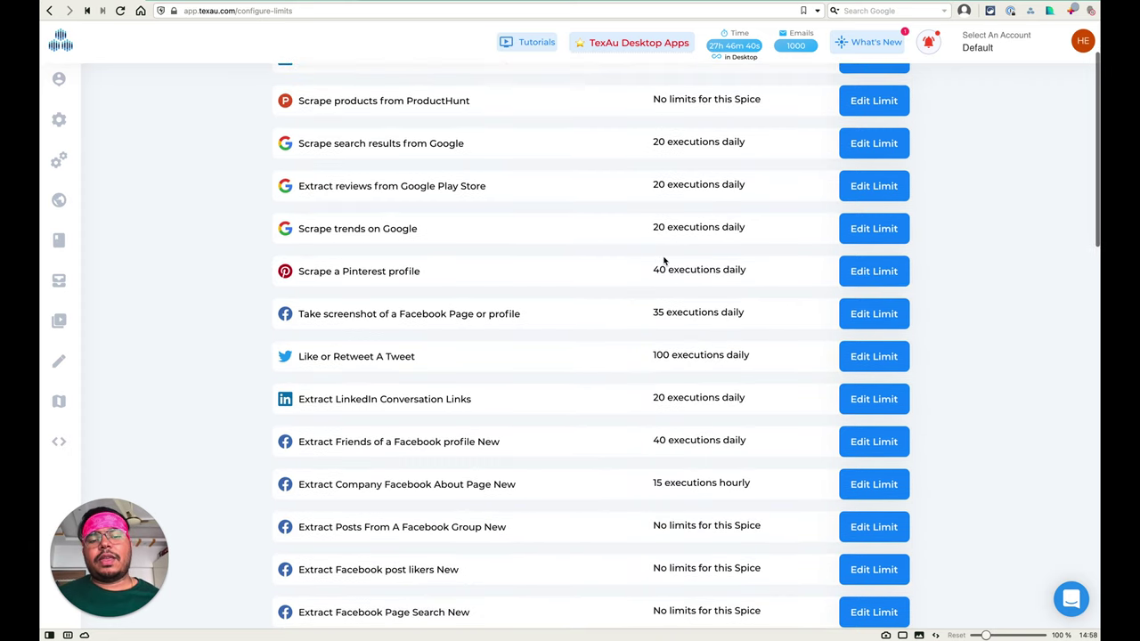
scroll(663, 258, up, 4)
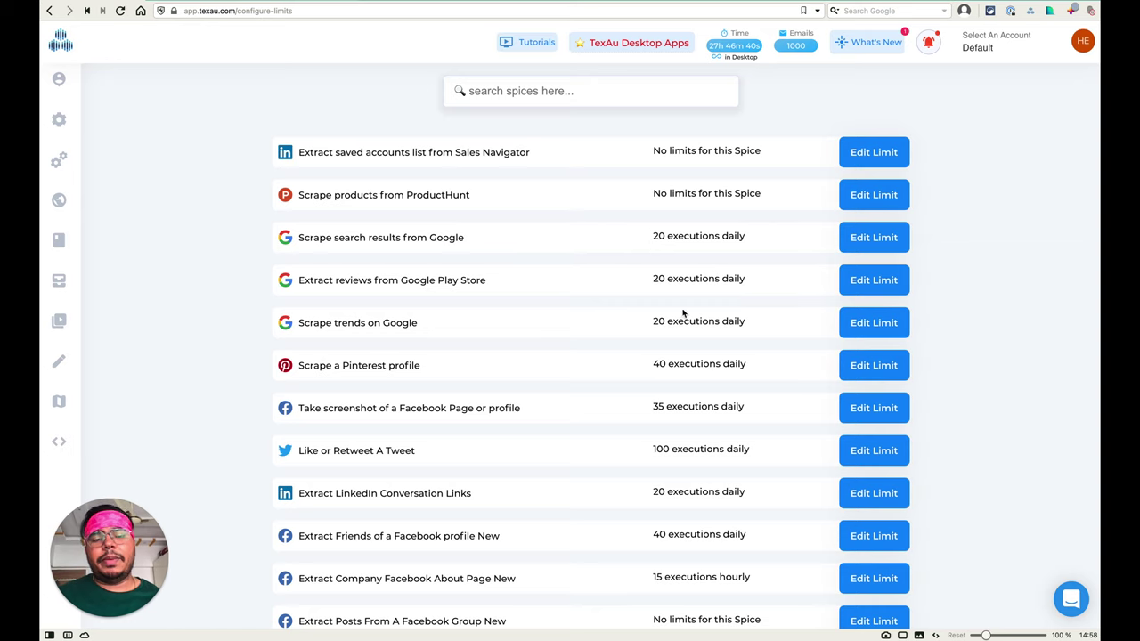
click(862, 282)
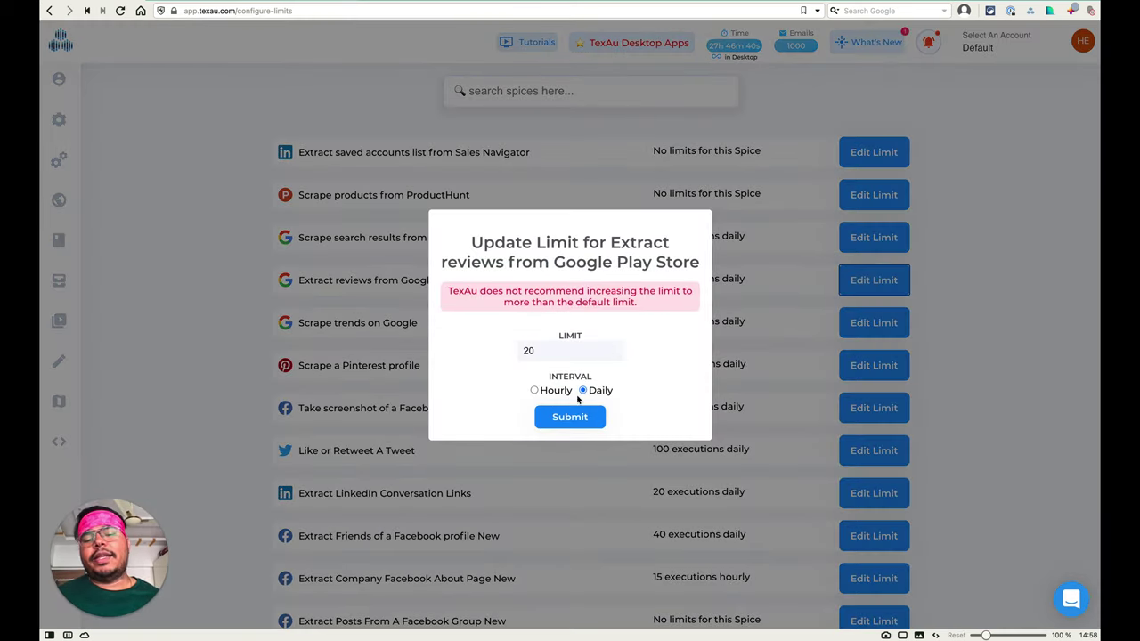
click(396, 342)
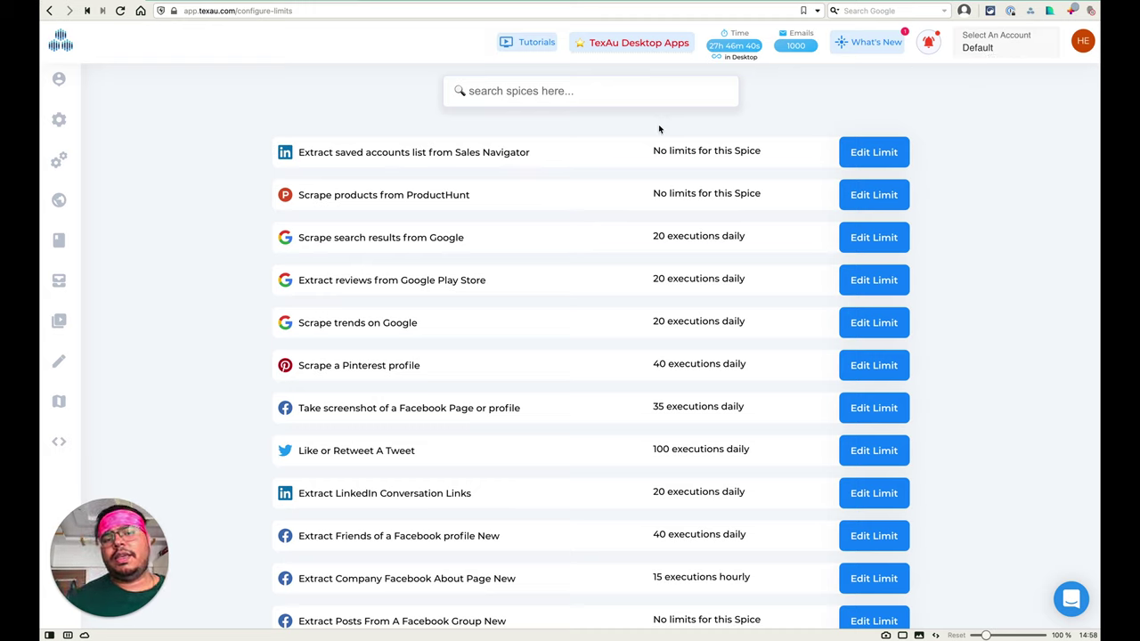
- Open the TexAu Knowledge Base at support.texau.com in a new browser tab and return to the limits page
key(ctrl+t)
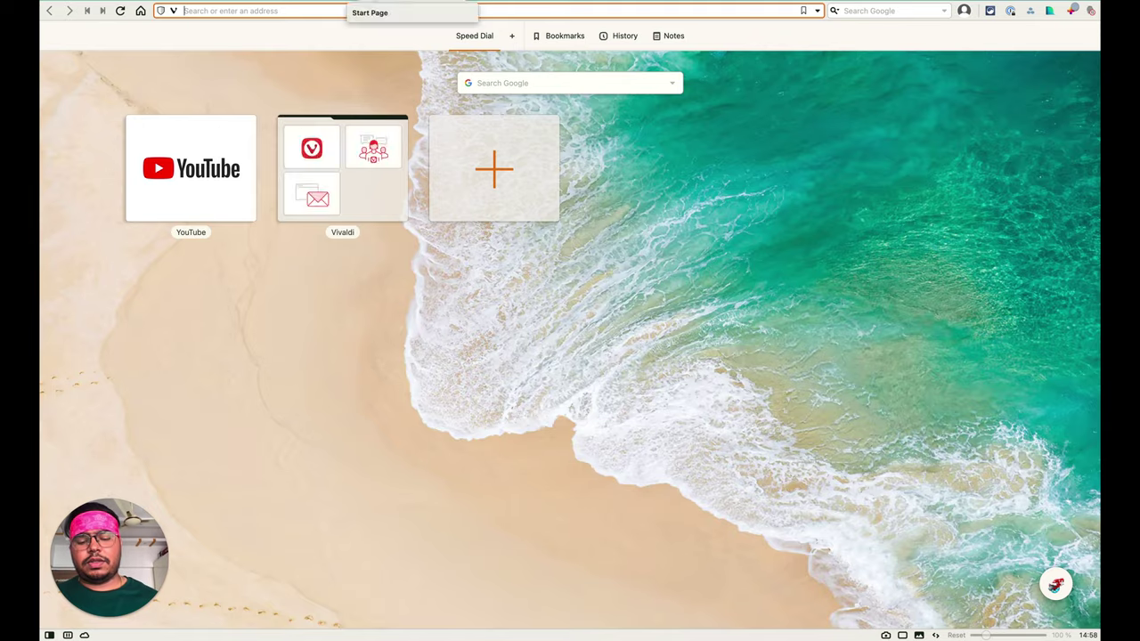
text(support.t)
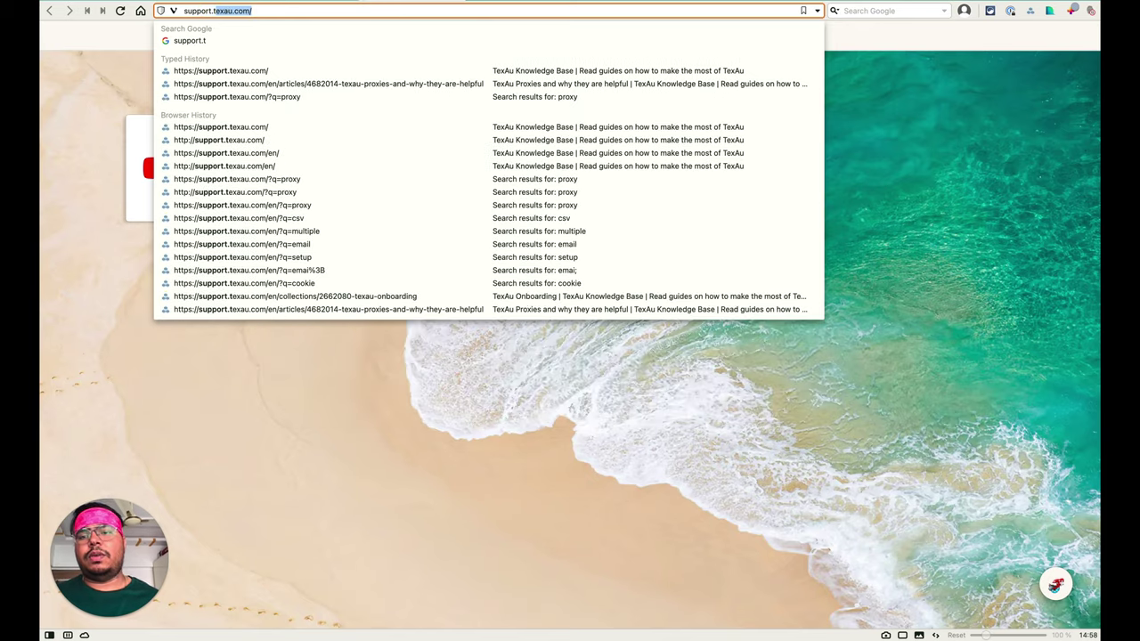
key(Return)
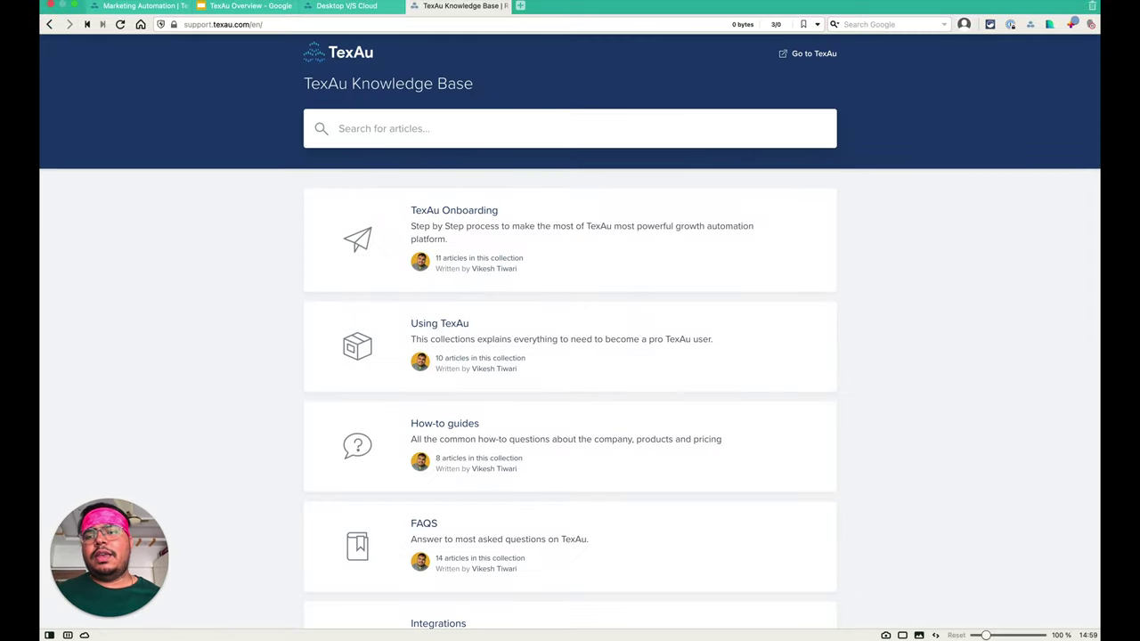
click(125, 6)
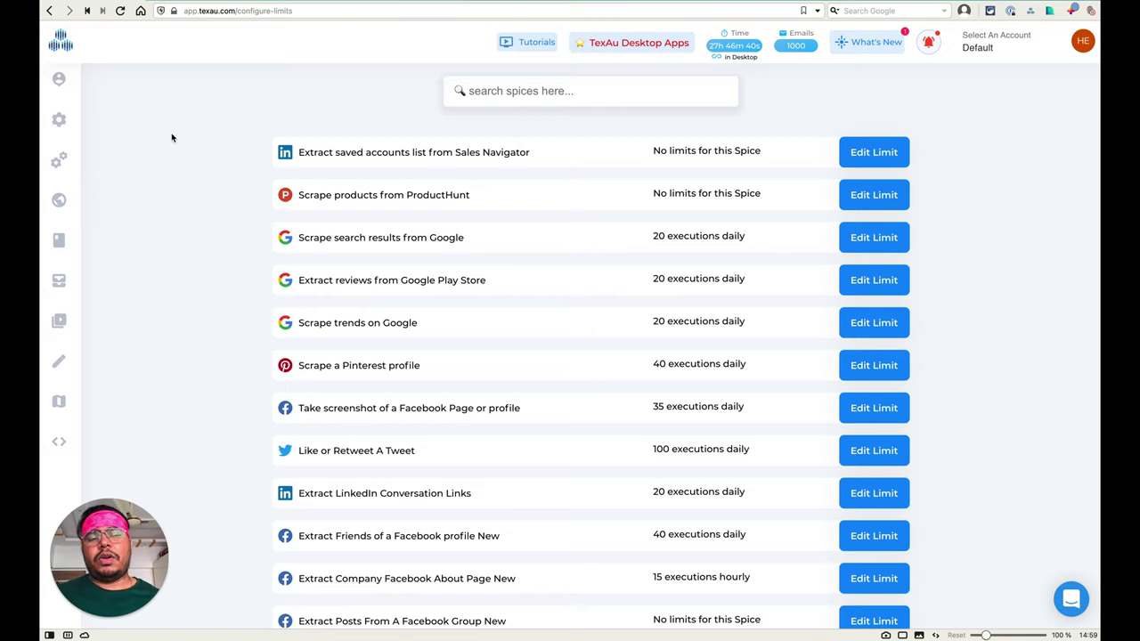